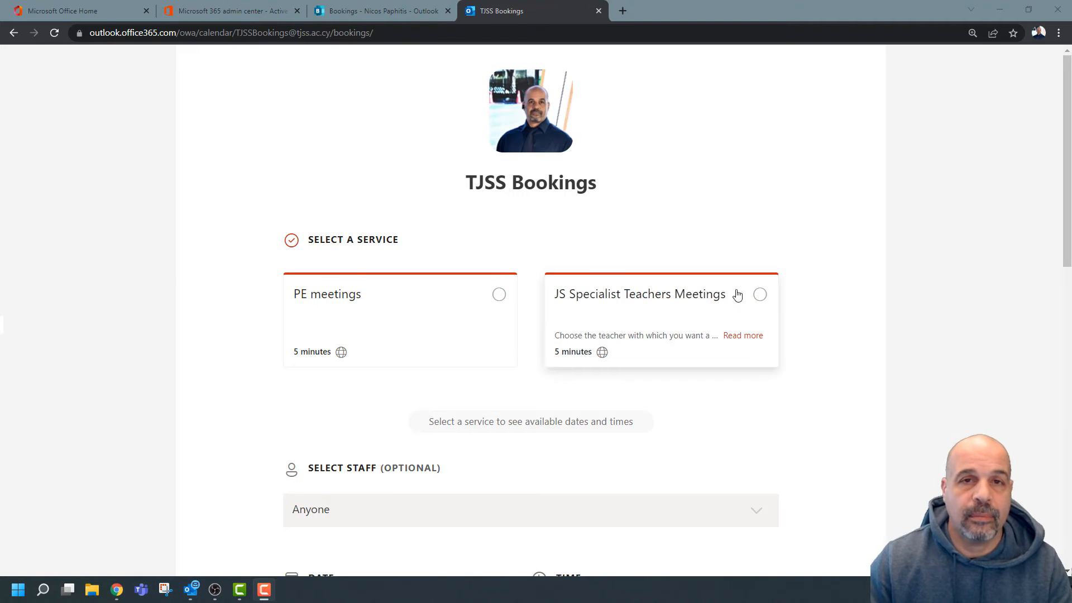
Choose JS Specialist Teachers Meetings as the service instead of PE meetings.
scroll(898, 270, "down", 3)
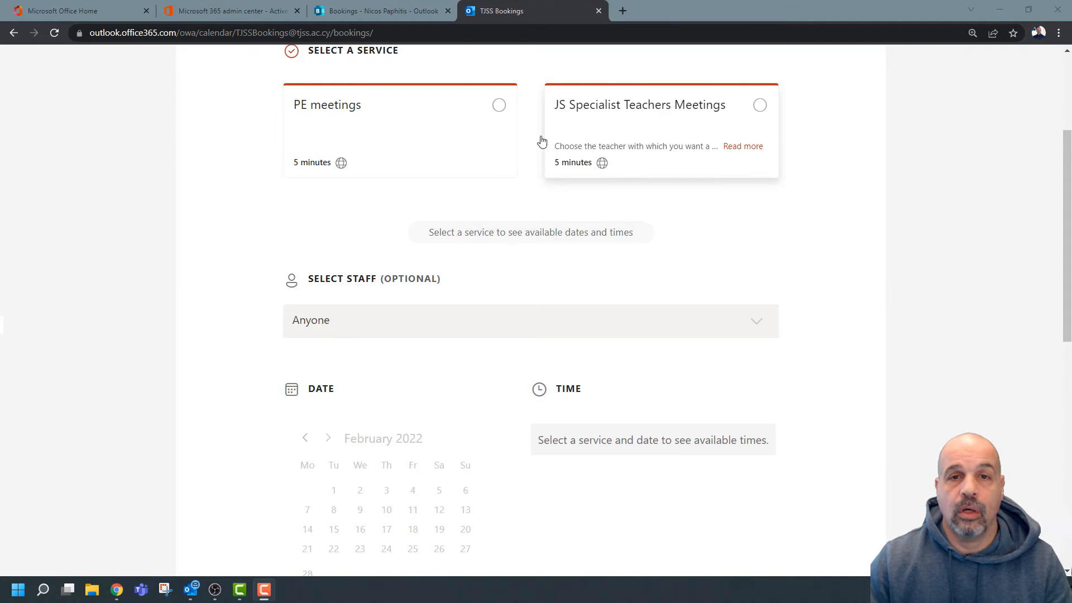
left_click(474, 124)
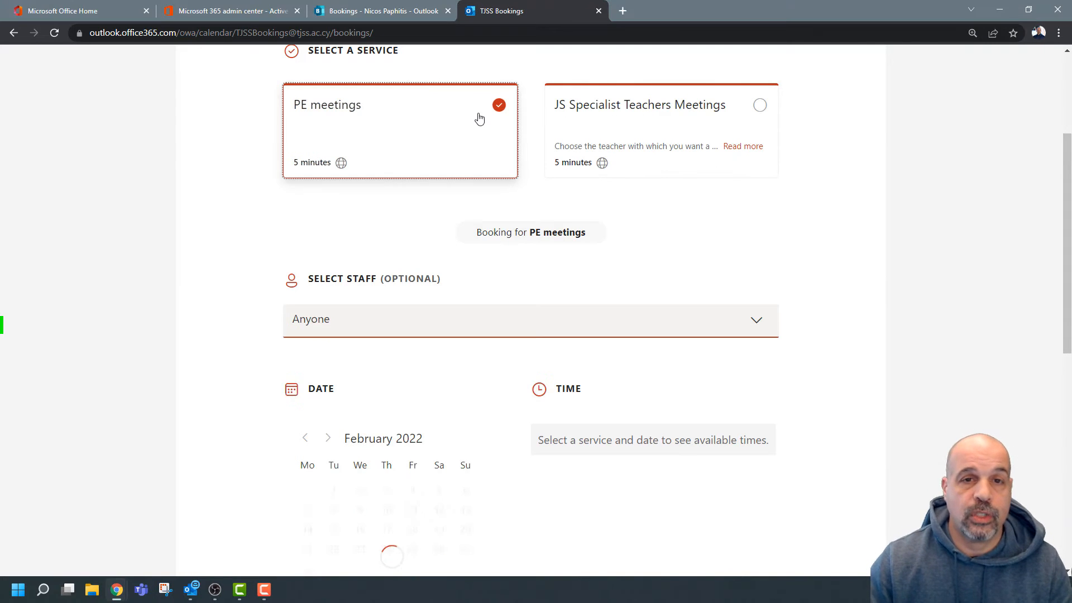
left_click(641, 110)
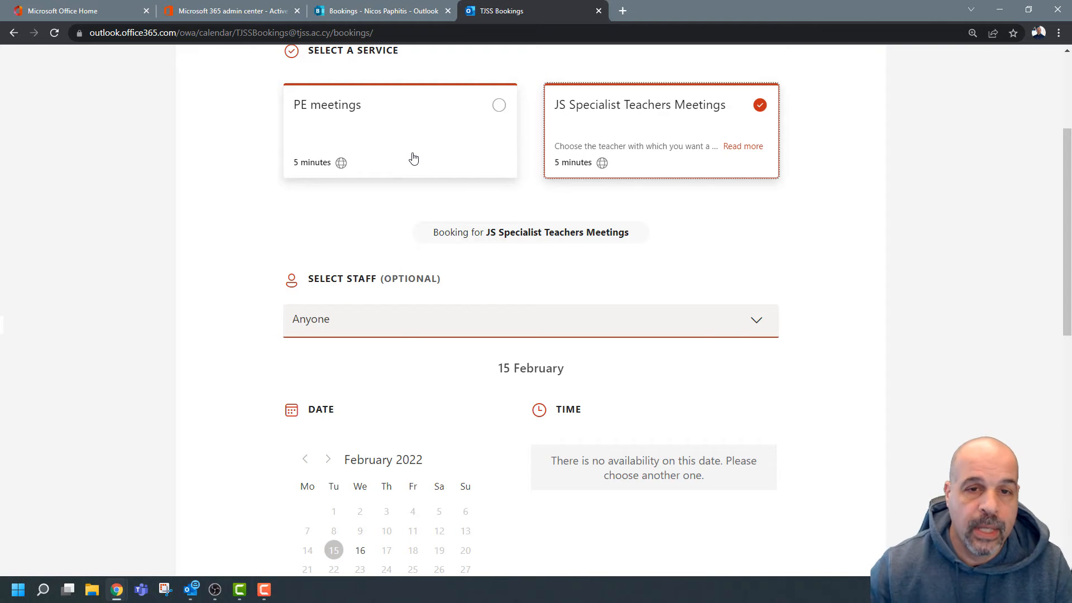
scroll(413, 159, "down", 2)
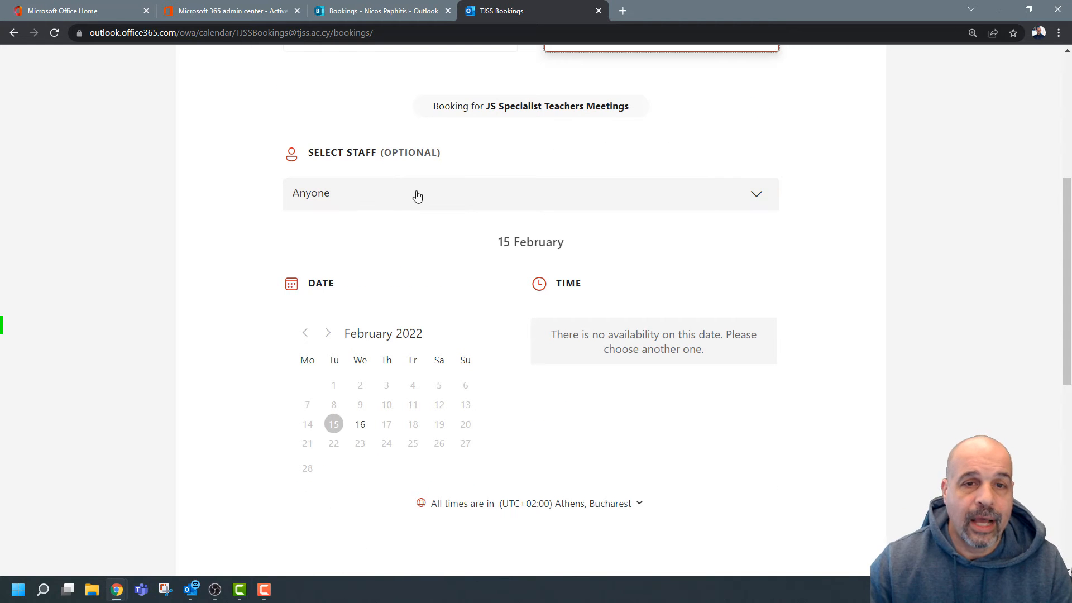
Keep Anyone as the staff choice for the booking.
left_click(713, 199)
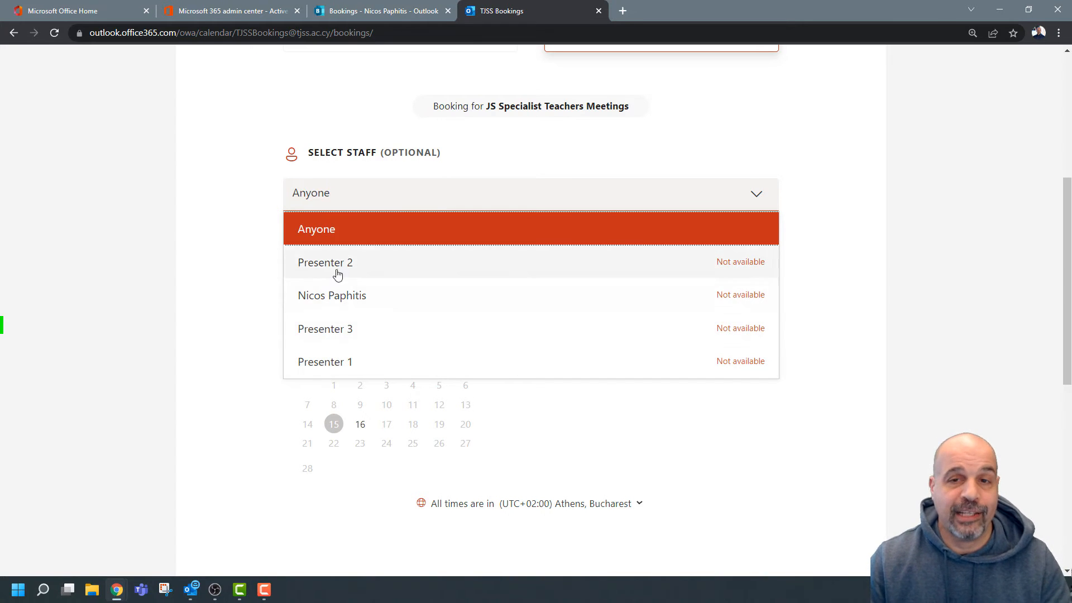
left_click(848, 218)
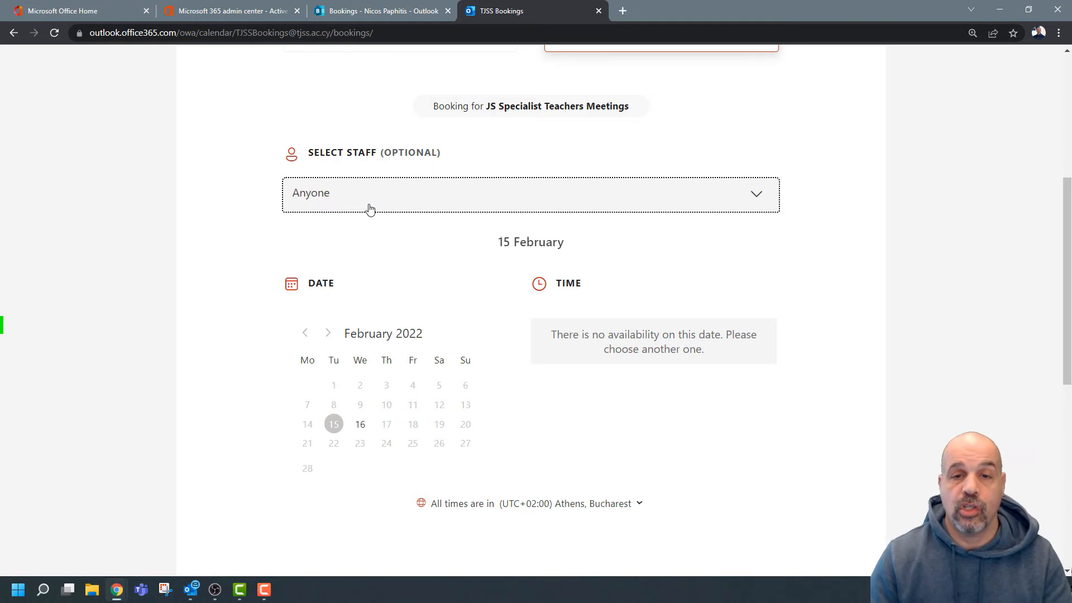
scroll(369, 209, "down", 1)
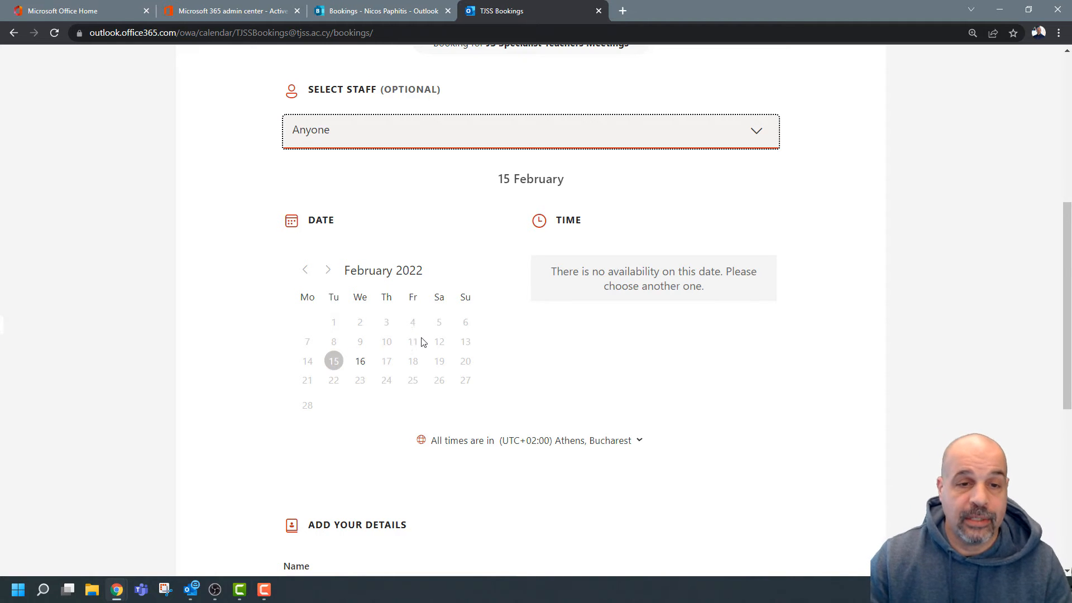
Pick 16 February 2022 and browse its available 5-minute time slots.
left_click(360, 363)
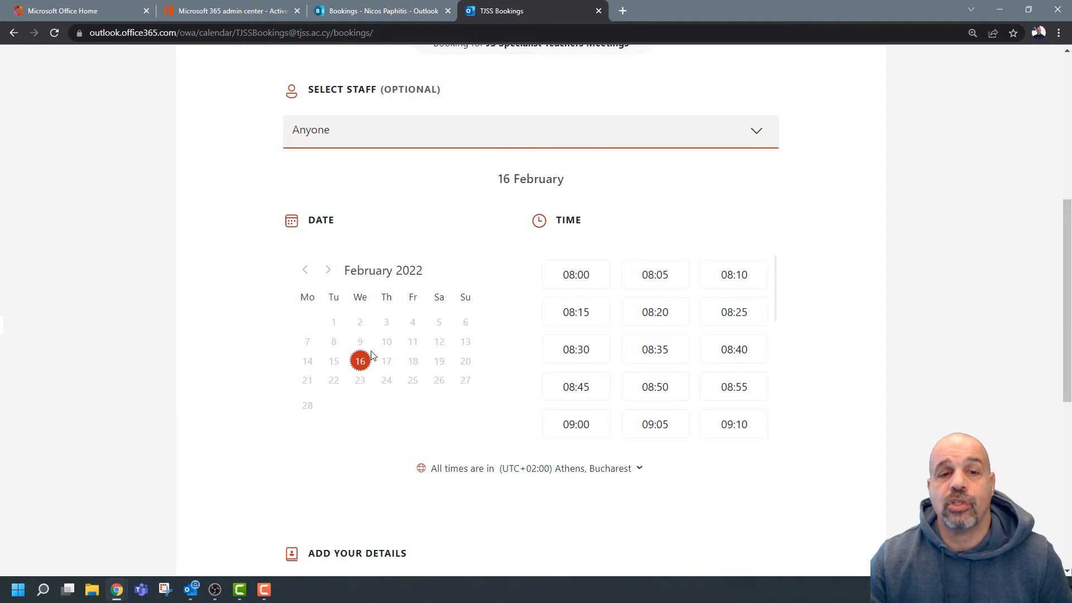
scroll(690, 326, "down", 10)
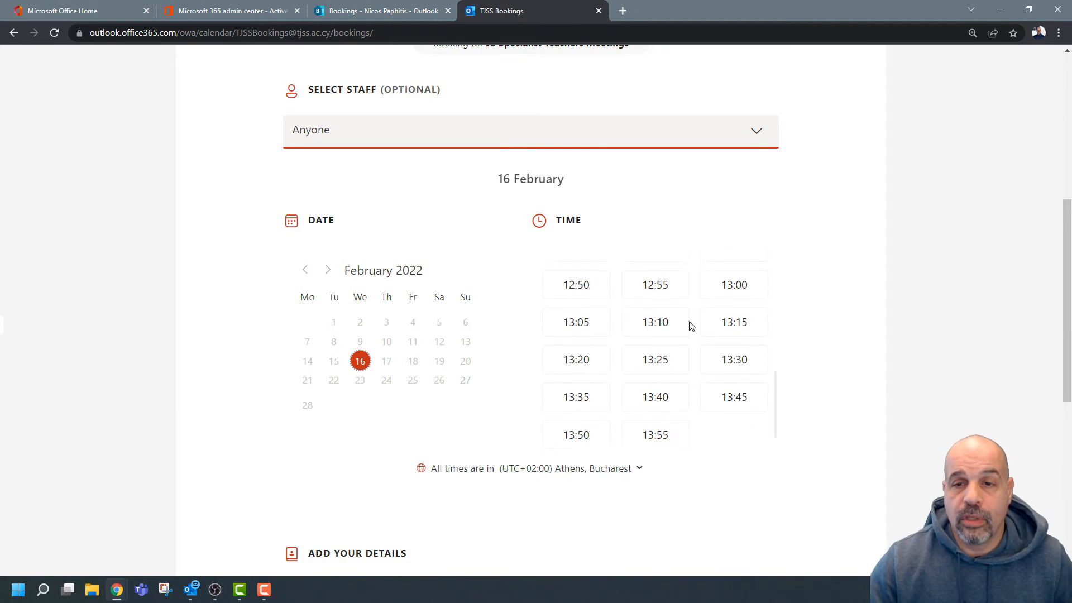
scroll(690, 326, "up", 5)
scroll(690, 326, "down", 1)
scroll(690, 326, "down", 1)
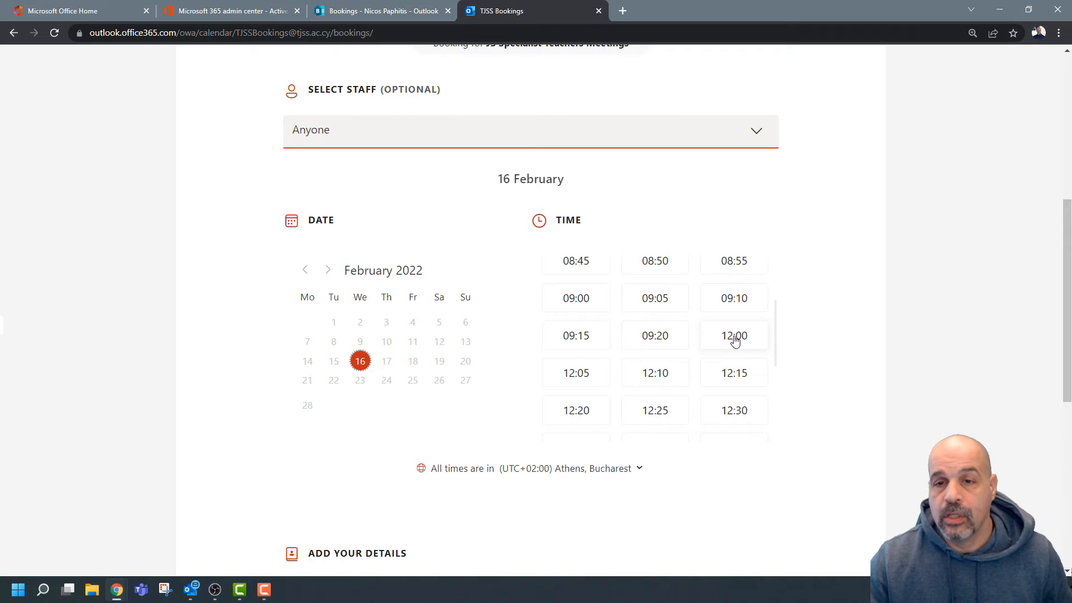
scroll(459, 314, "up", 5)
scroll(487, 301, "down", 3)
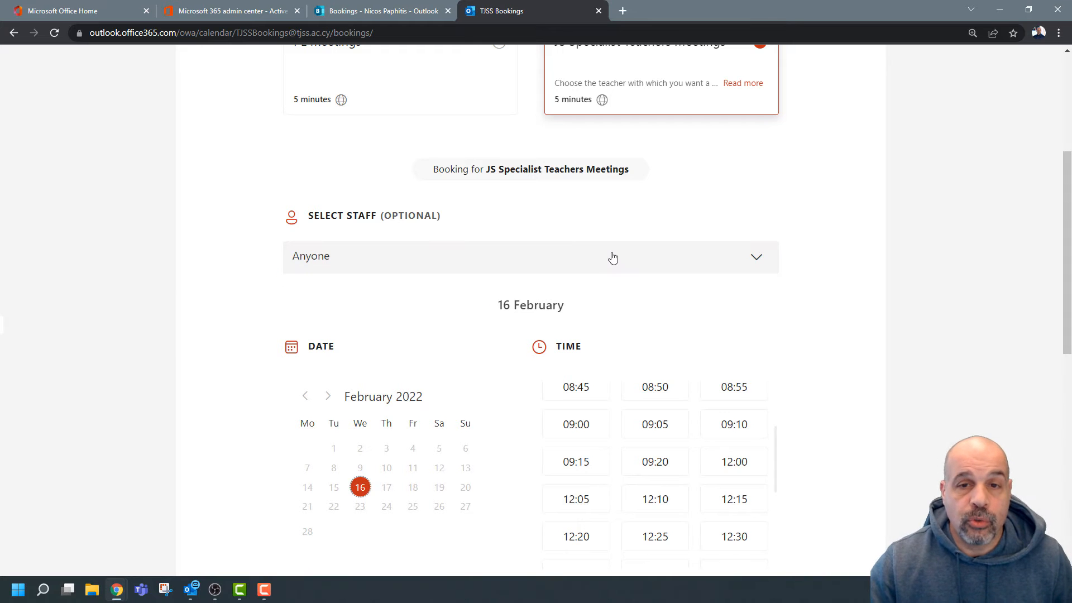
left_click(614, 257)
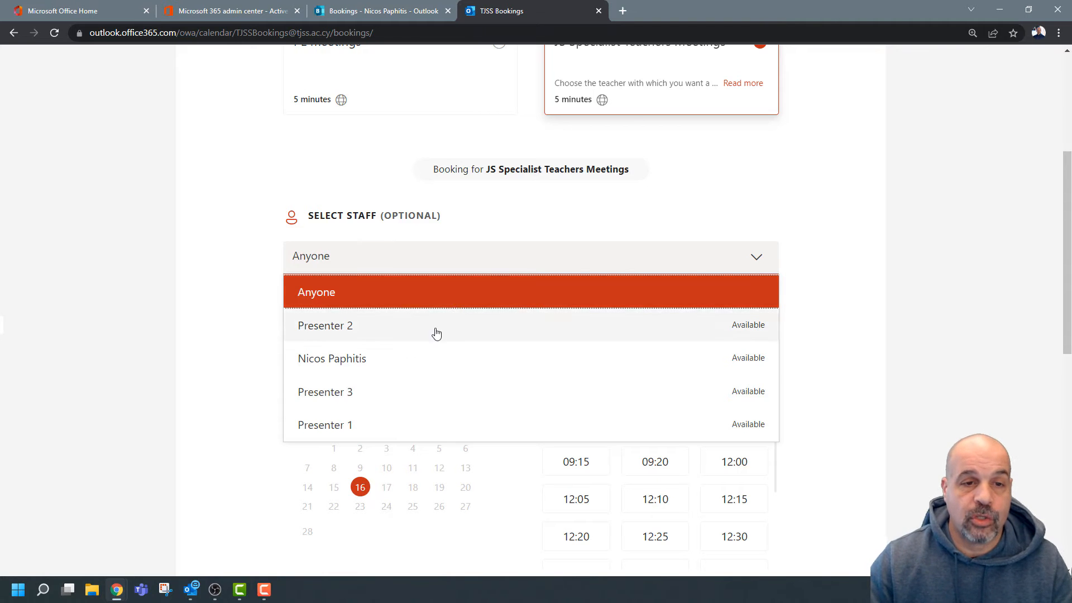
left_click(383, 359)
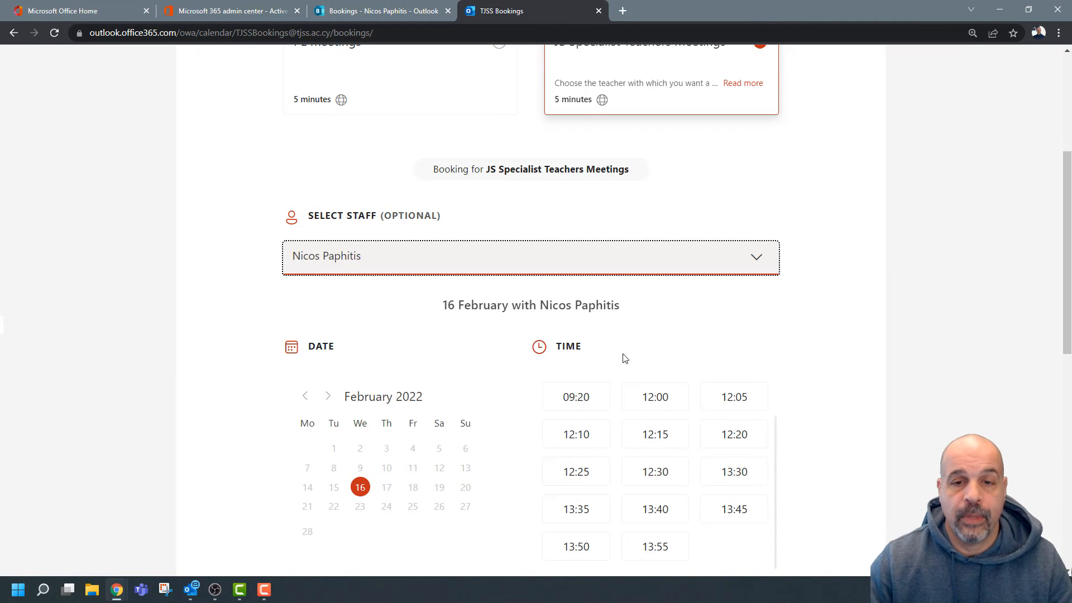
scroll(625, 356, "down", 2)
scroll(627, 356, "up", 5)
scroll(627, 356, "down", 3)
scroll(754, 385, "up", 1)
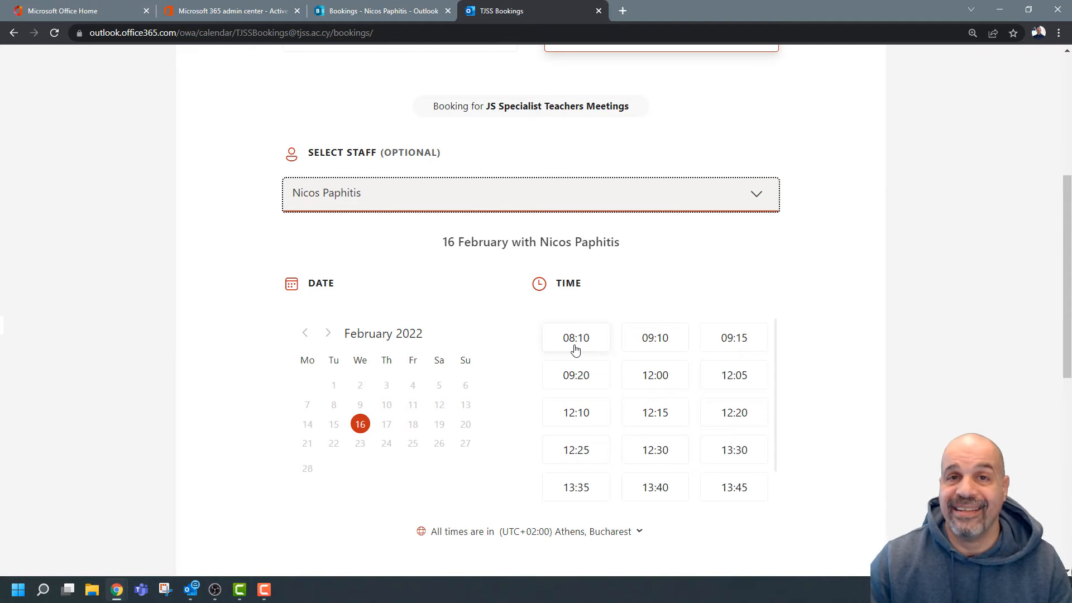
left_click(648, 206)
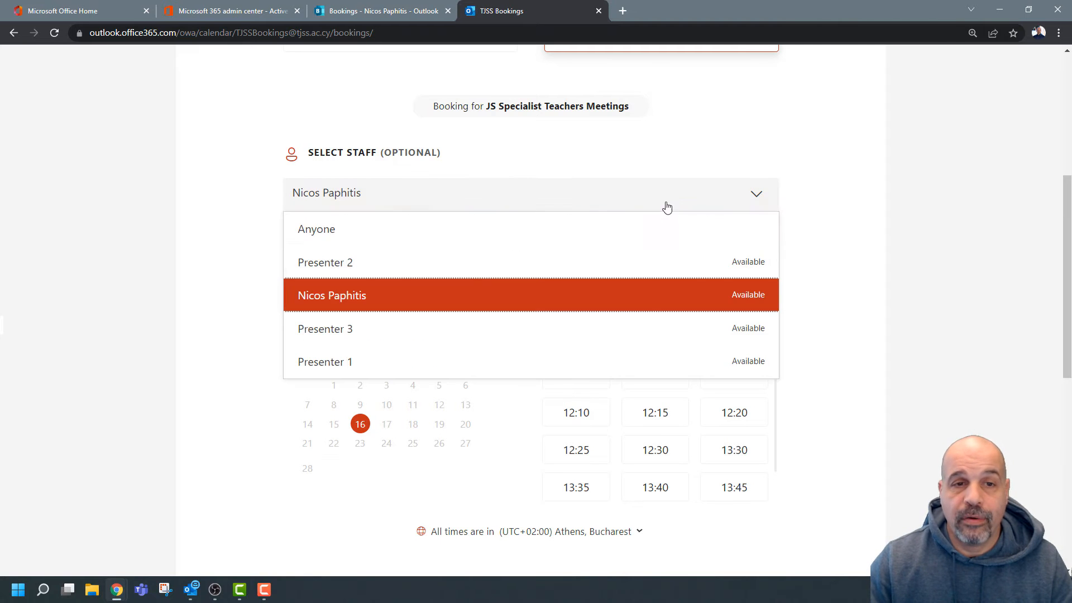
left_click(383, 330)
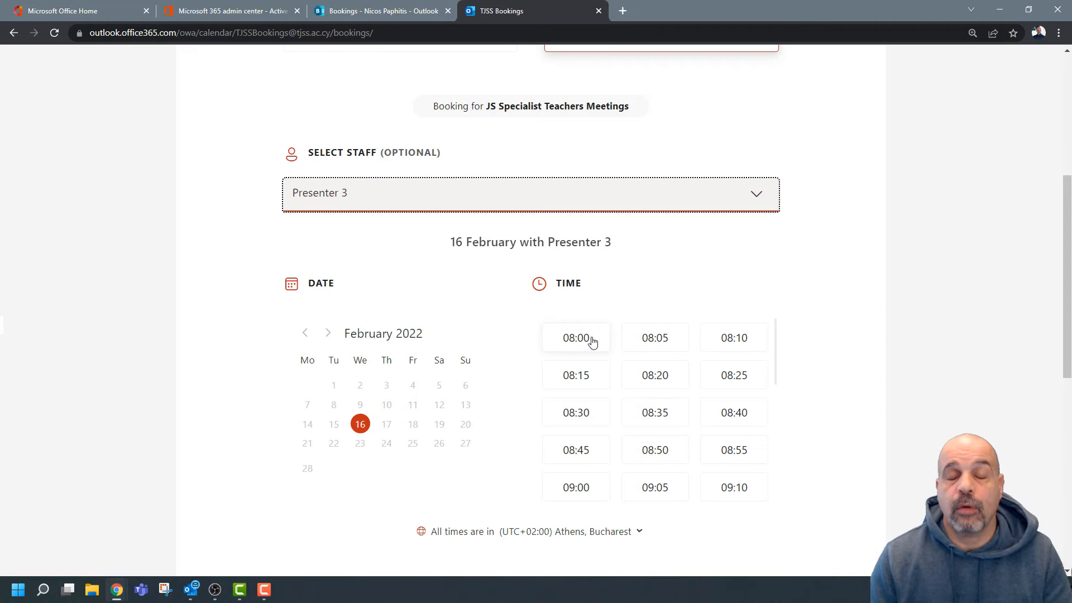
left_click(705, 201)
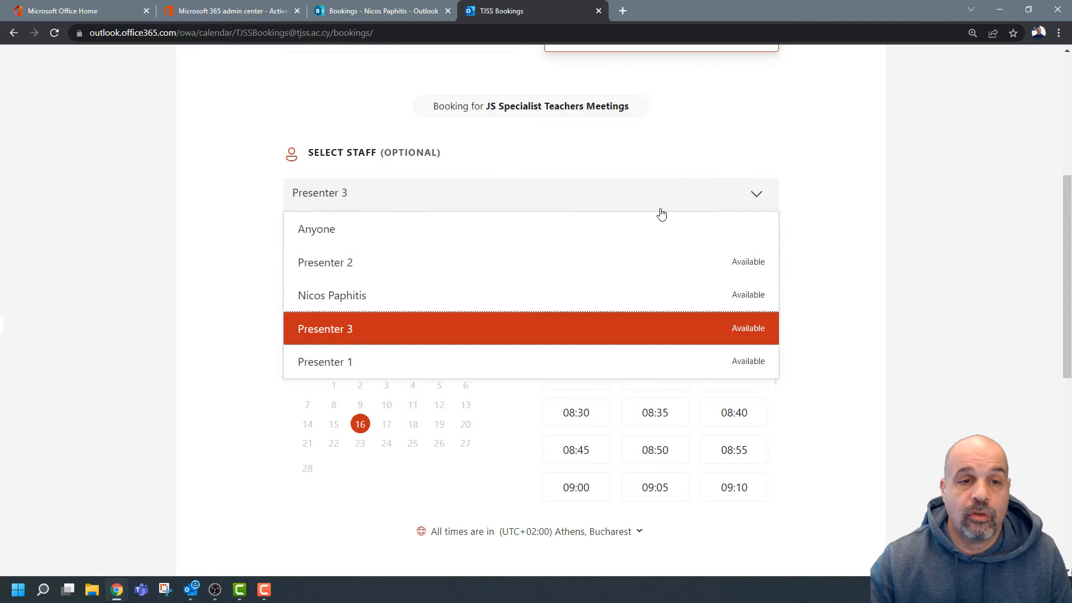
left_click(441, 295)
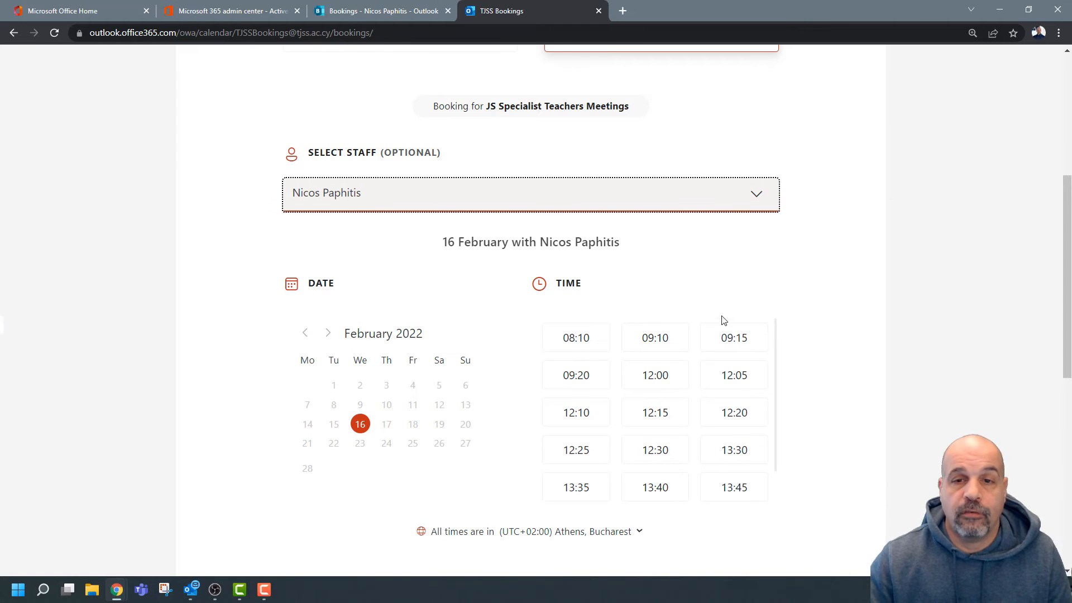
scroll(859, 350, "down", 1)
scroll(859, 351, "down", 1)
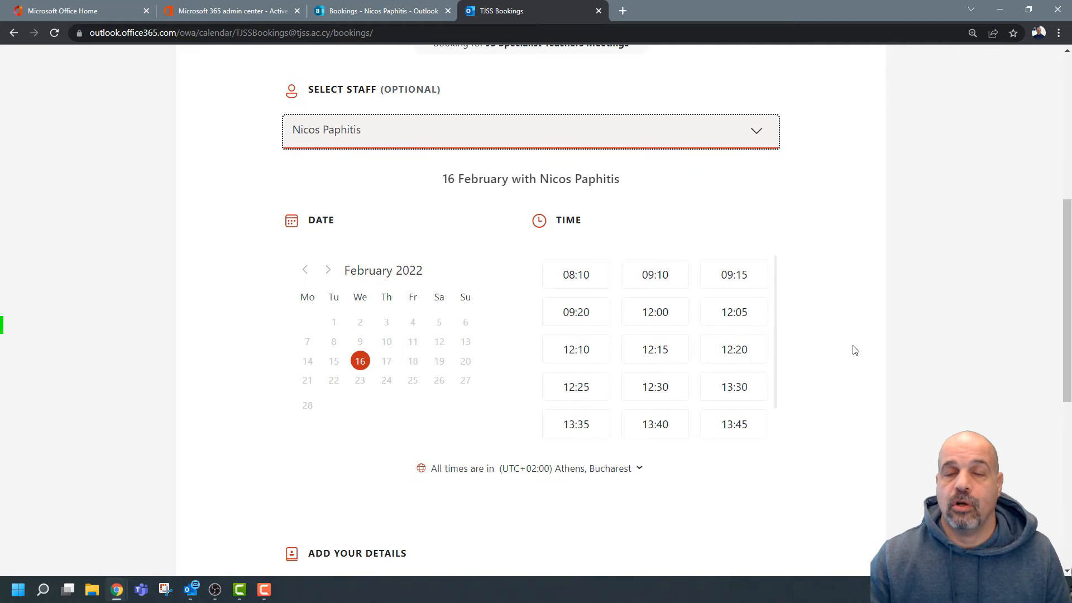
left_click(755, 132)
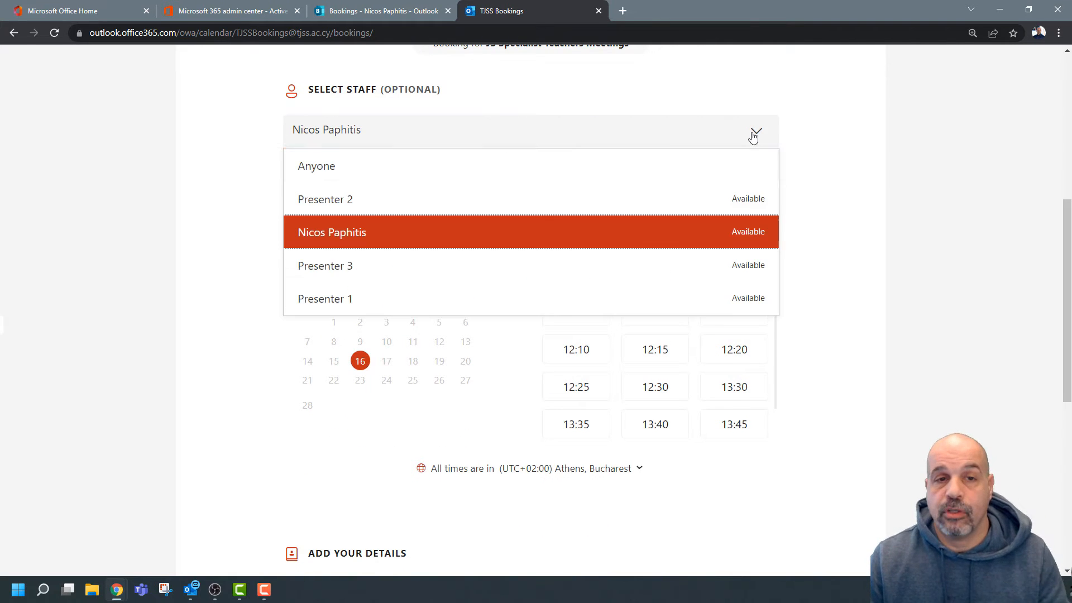
left_click(493, 170)
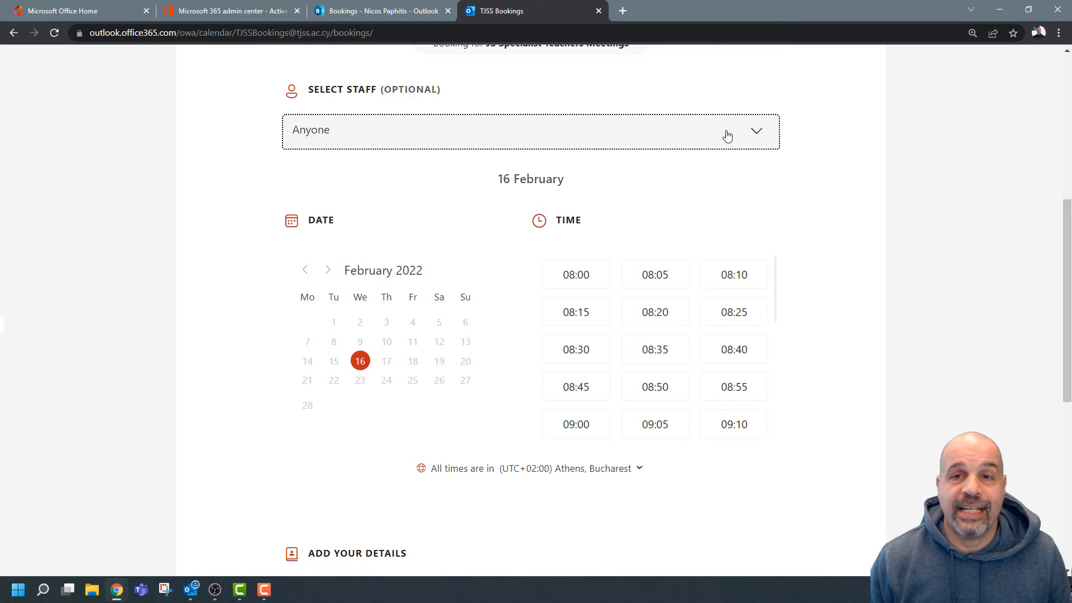
left_click(727, 136)
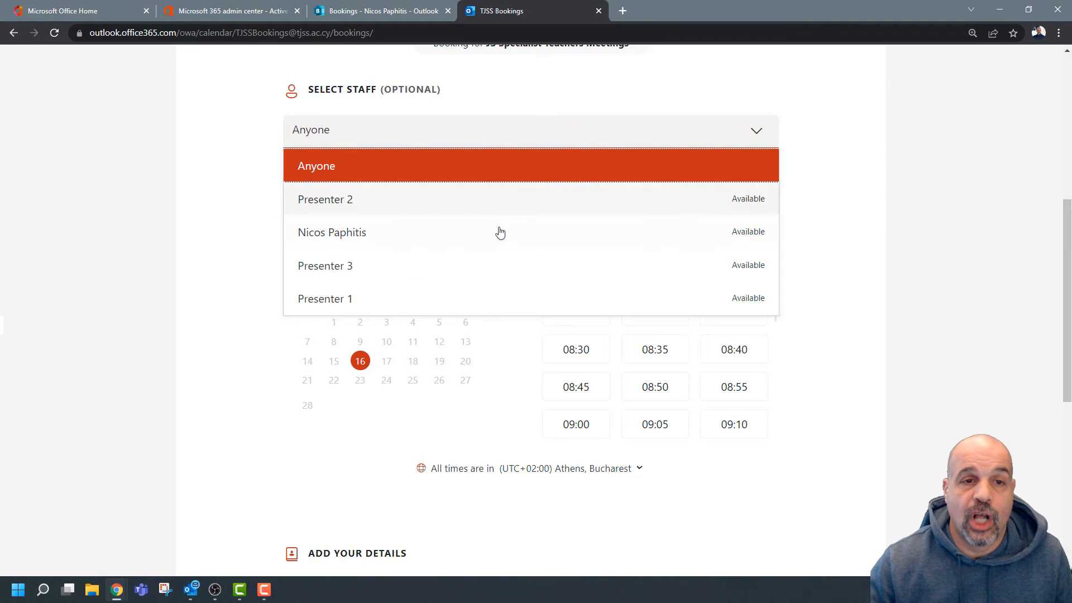
left_click(798, 142)
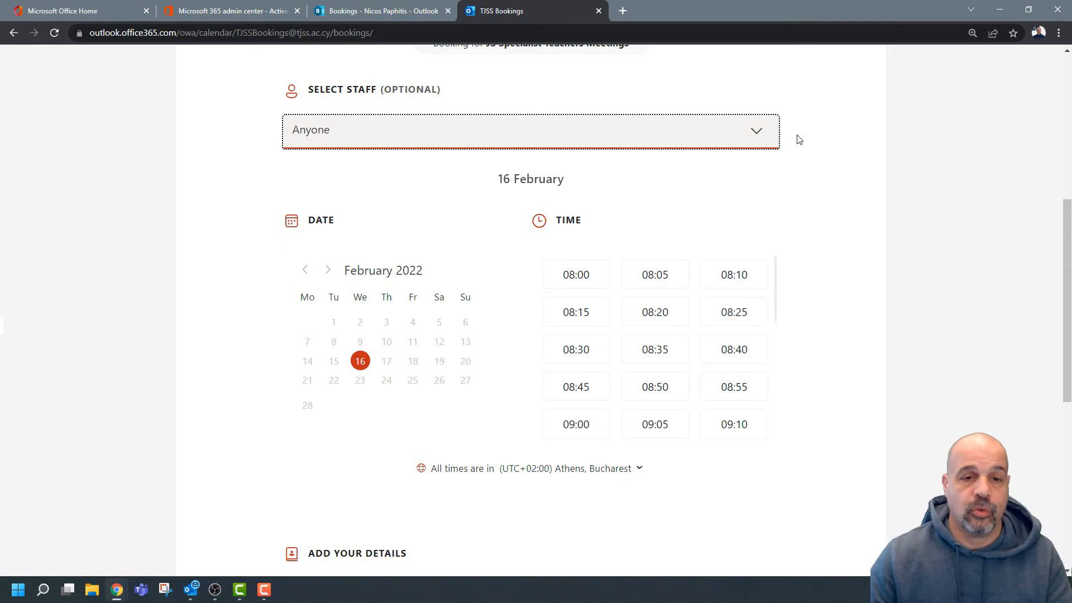
Enter the booker's first name and e-mail address in the details form.
scroll(837, 258, "down", 3)
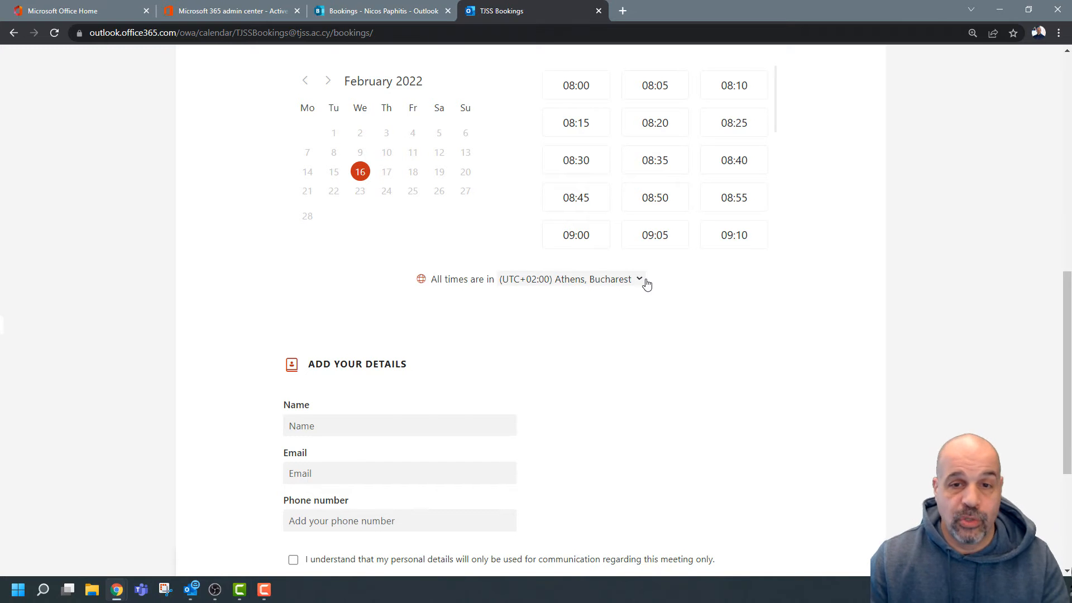
scroll(705, 267, "down", 3)
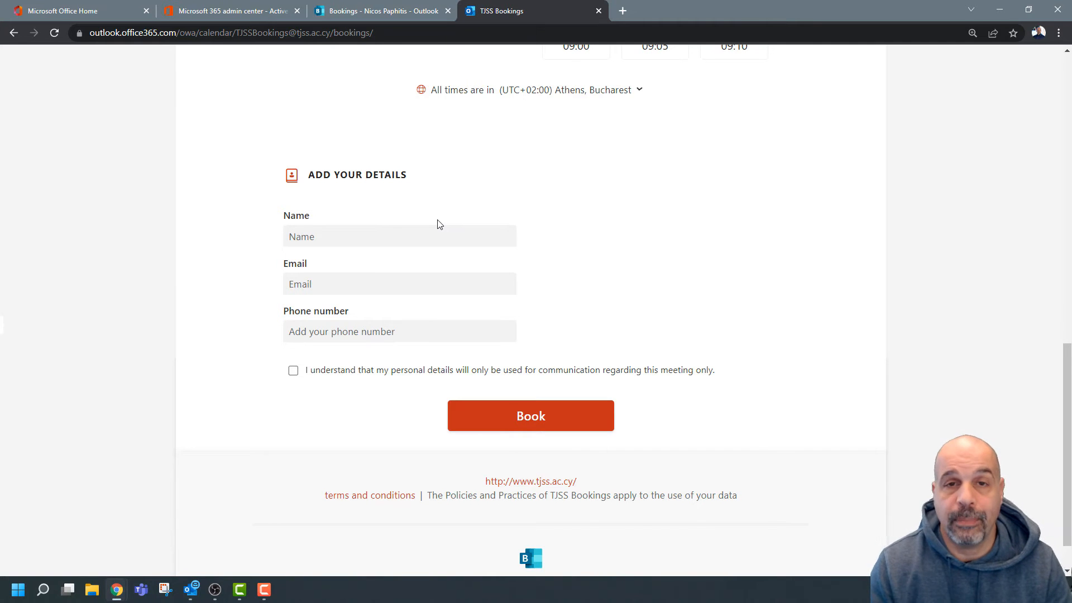
left_click(422, 237)
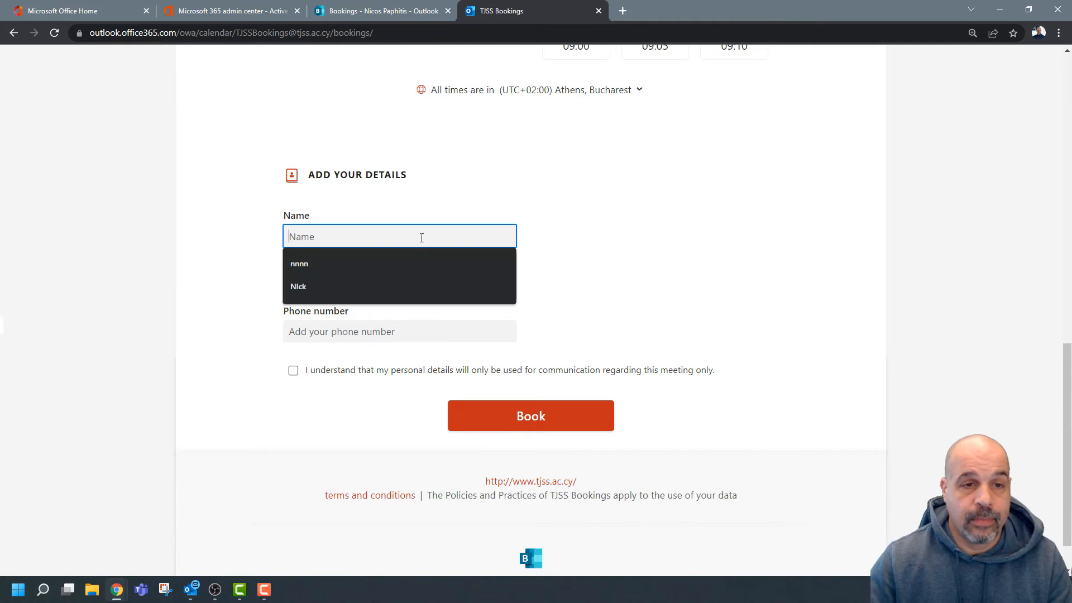
type("NIcos")
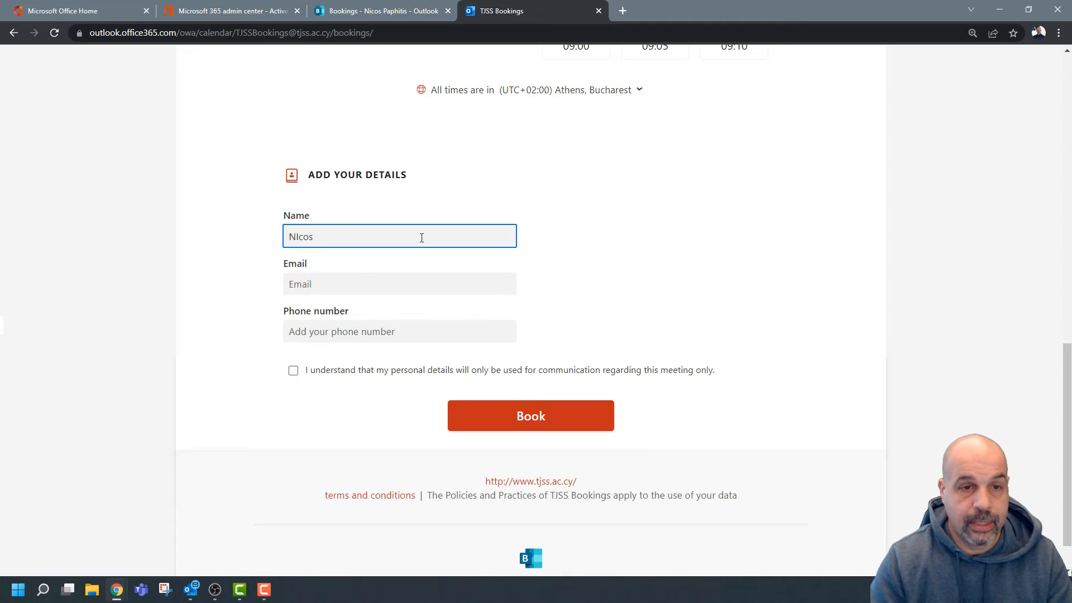
key("Tab")
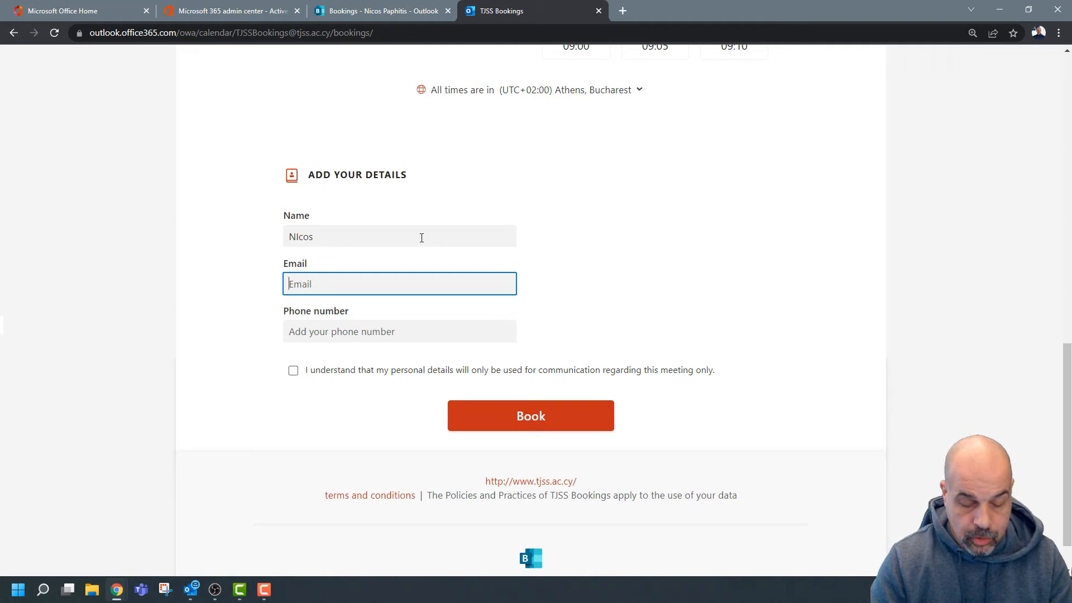
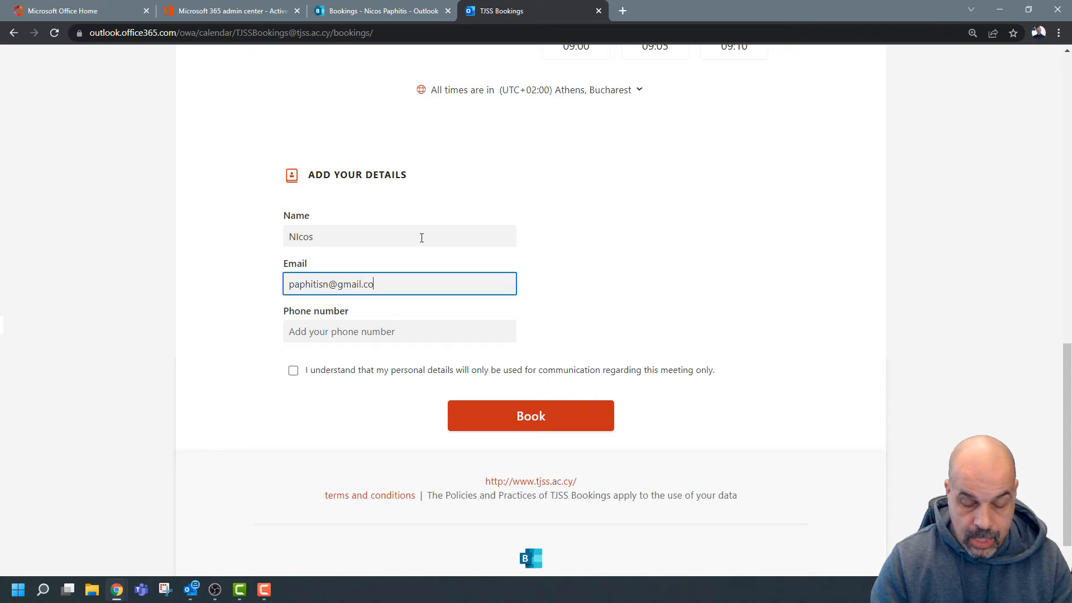
Fill in the customer's phone number and scroll to the consent checkbox.
left_click(321, 333)
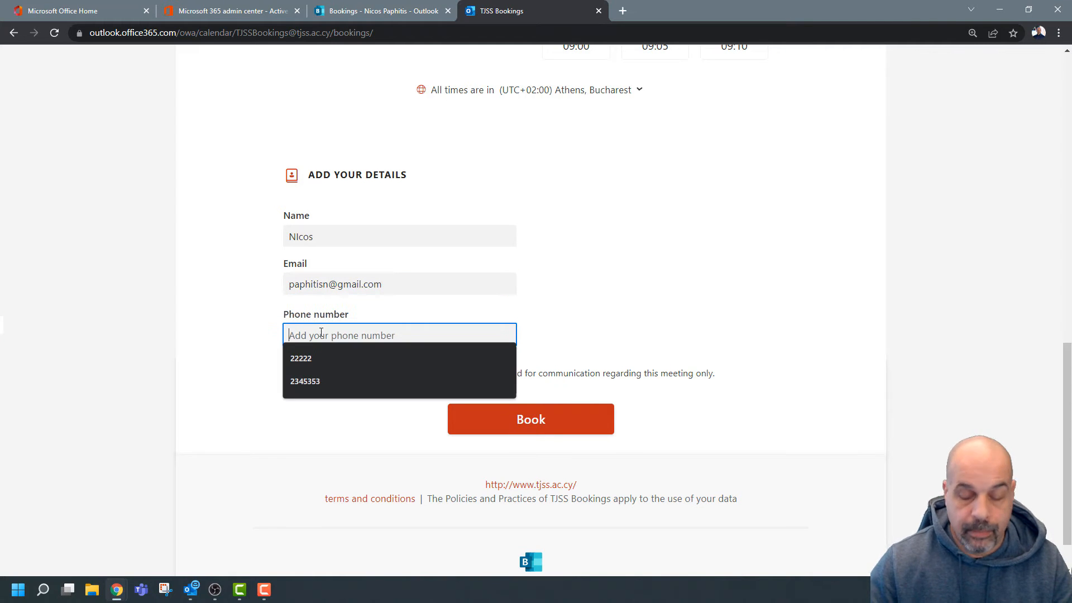
type("6646545")
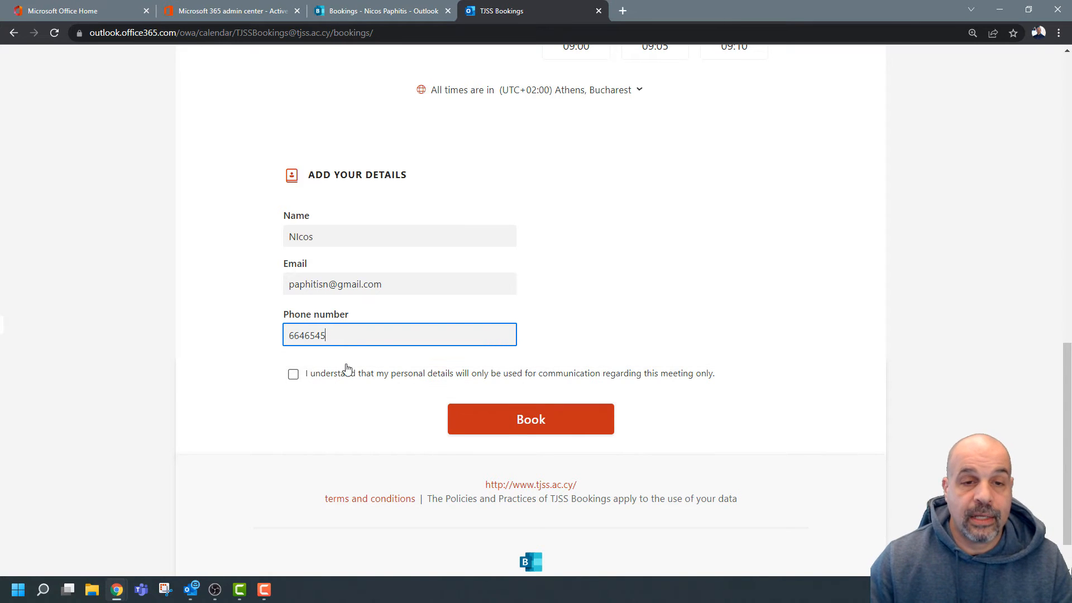
scroll(345, 369, "down", 1)
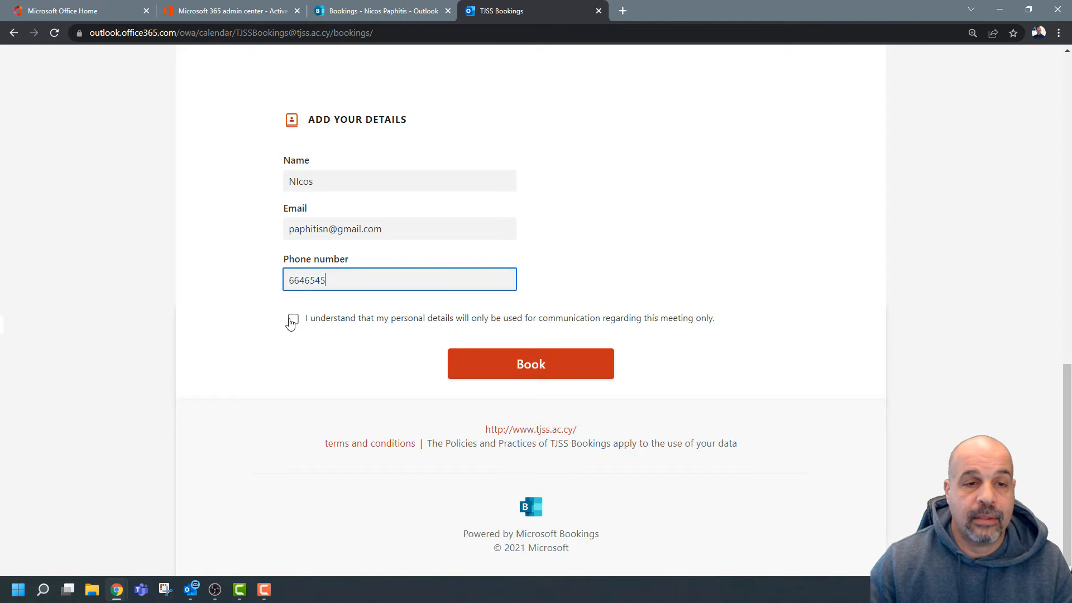
Attempt to book and dismiss the missing-information warning.
left_click(531, 364)
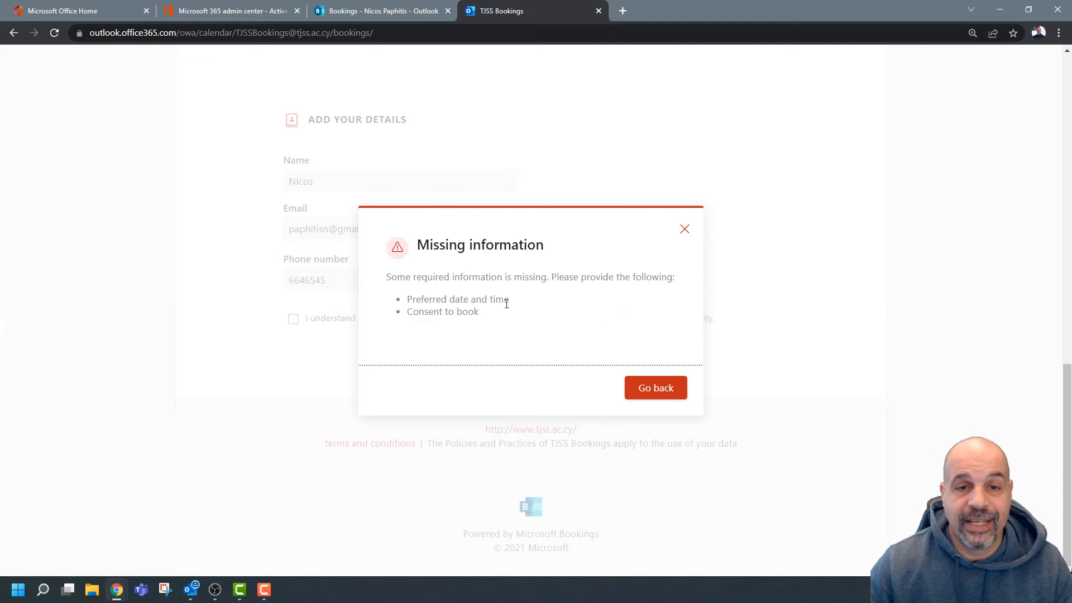
left_click(689, 232)
scroll(737, 258, "up", 7)
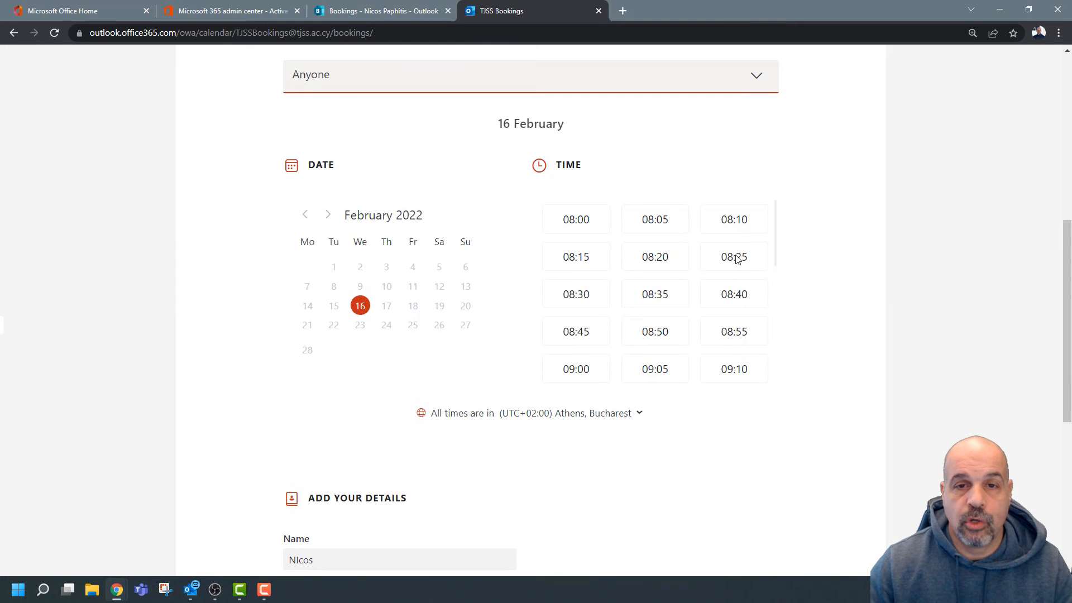
Choose a specific staff member and the 09:10 slot, tick consent, and book.
left_click(622, 80)
left_click(414, 176)
left_click(660, 220)
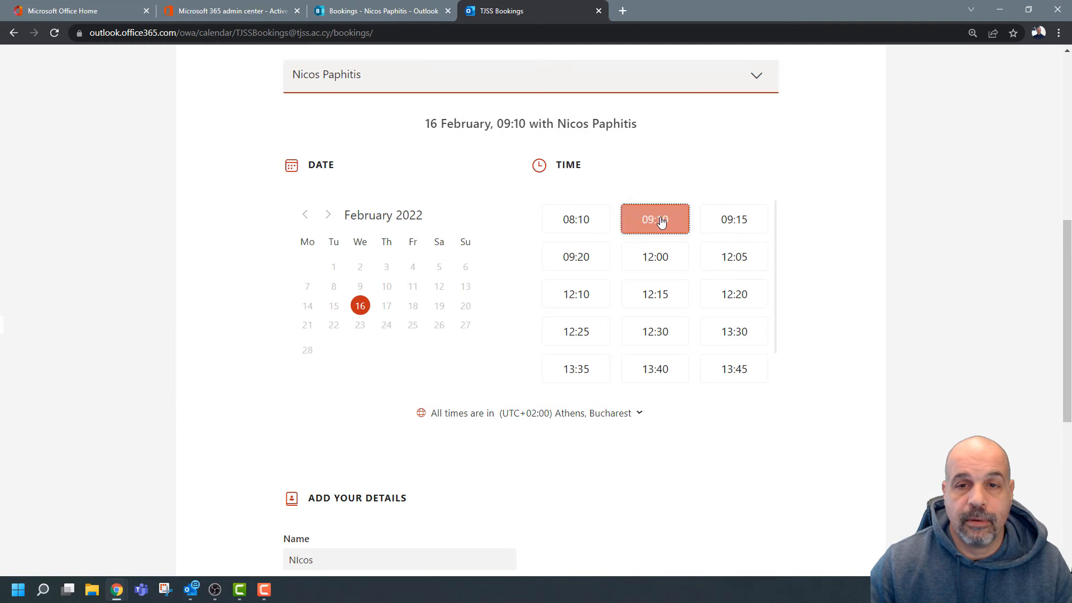
scroll(680, 285, "down", 2)
scroll(860, 323, "down", 6)
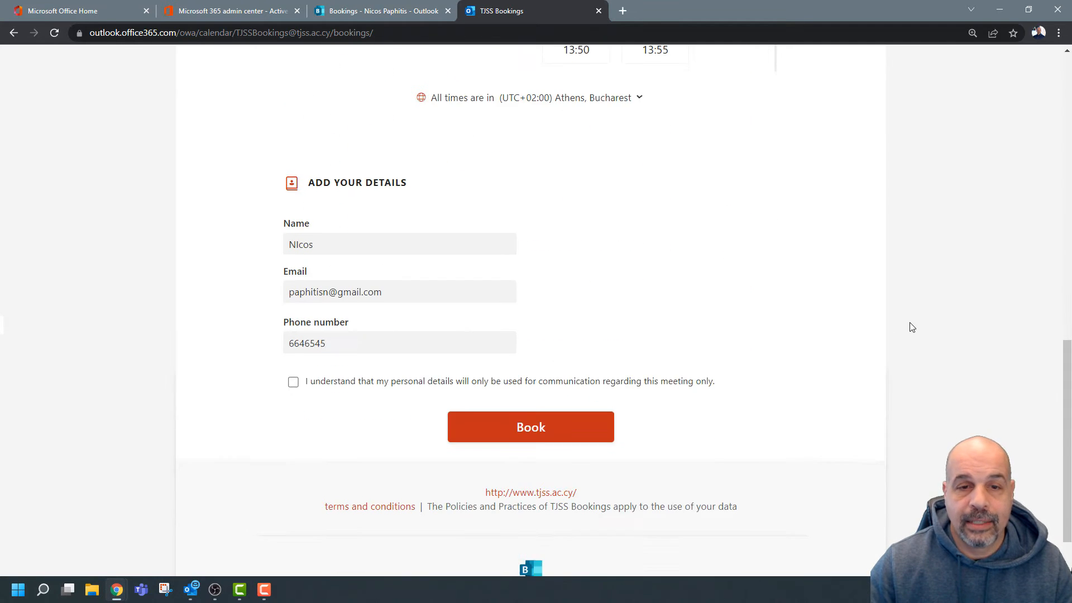
scroll(321, 395, "up", 1)
left_click(293, 445)
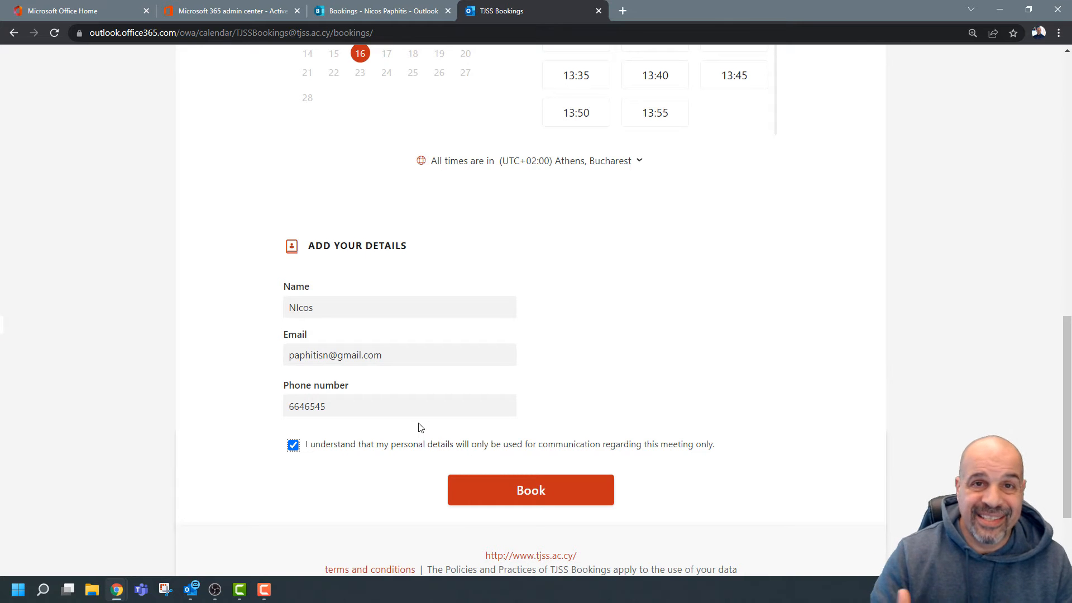
left_click(531, 492)
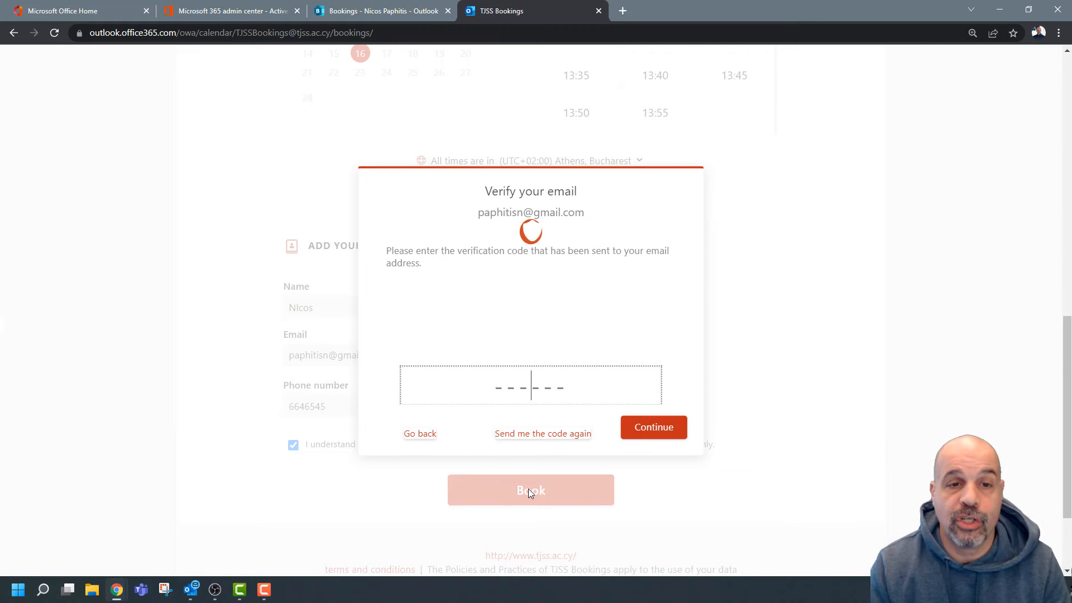
Leave the e-mail verification, reselect the e-mail address and resubmit the booking.
left_click(419, 435)
left_click_drag(384, 350, 287, 365)
left_click(560, 489)
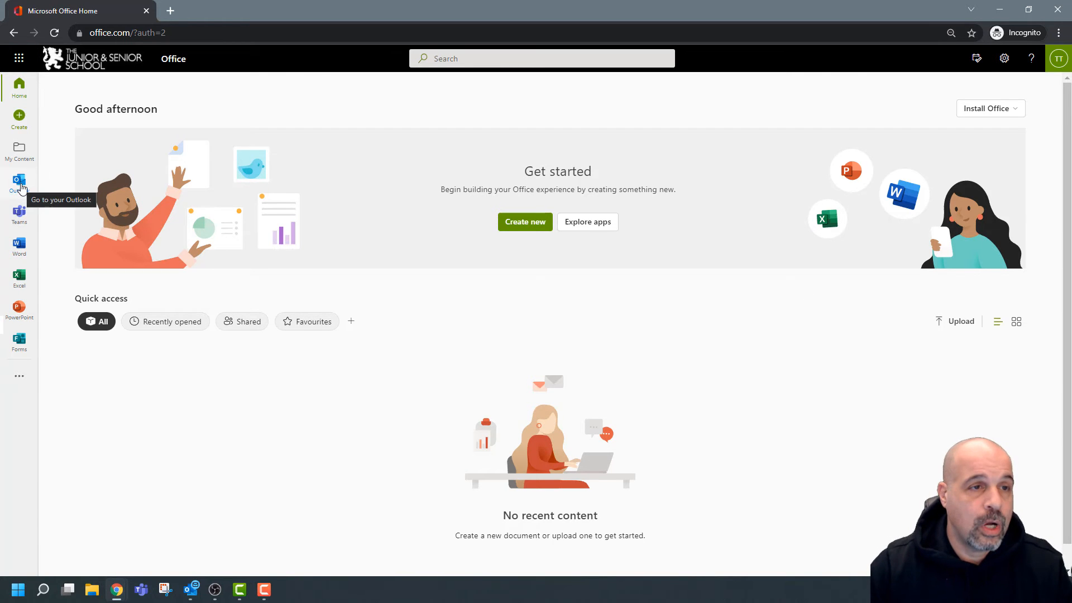
Launch Bookings from the All apps list in the Office app launcher.
left_click(19, 58)
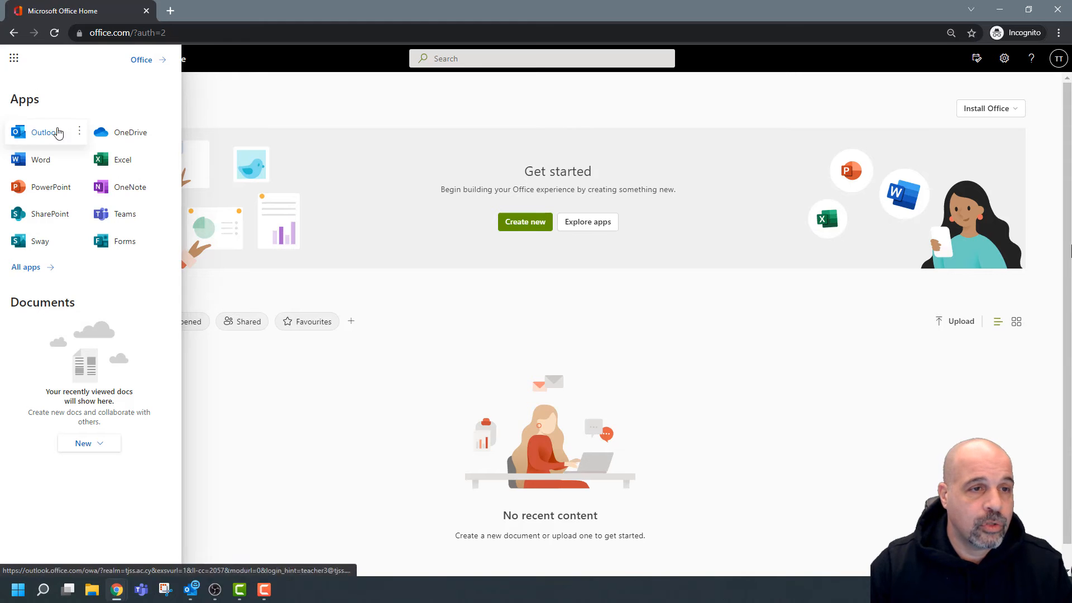
left_click(32, 272)
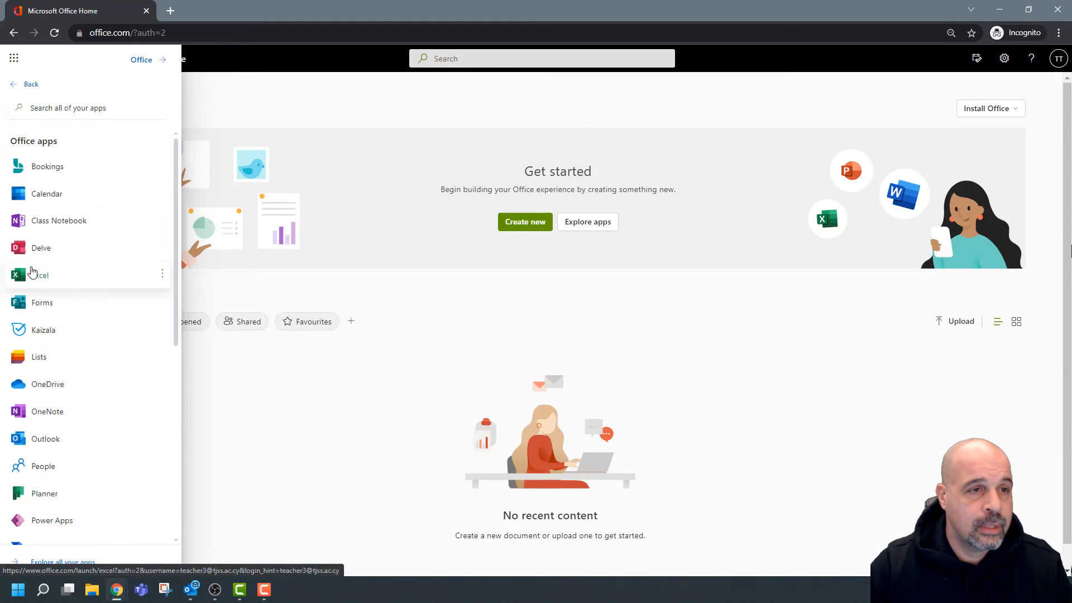
left_click(43, 169)
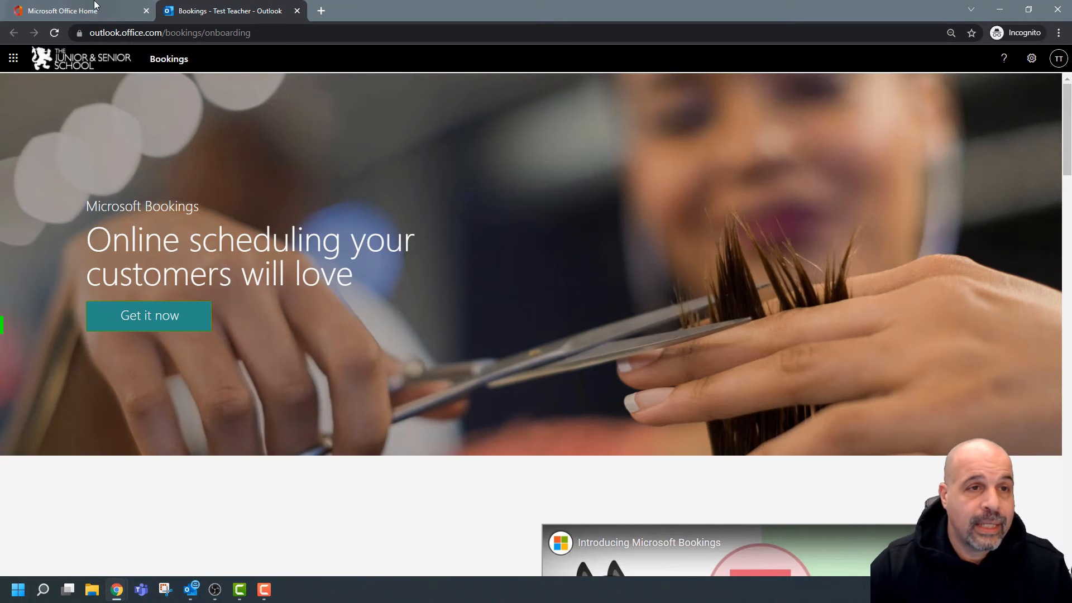
Go to the Bookings home and start setup to reach the calendar chooser.
left_click(173, 62)
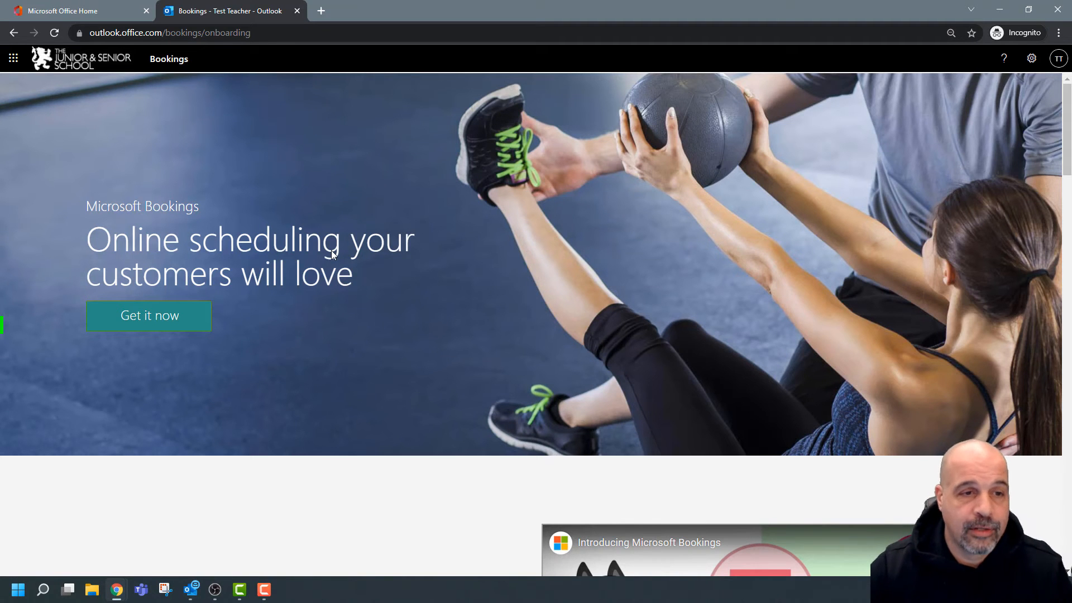
left_click(162, 321)
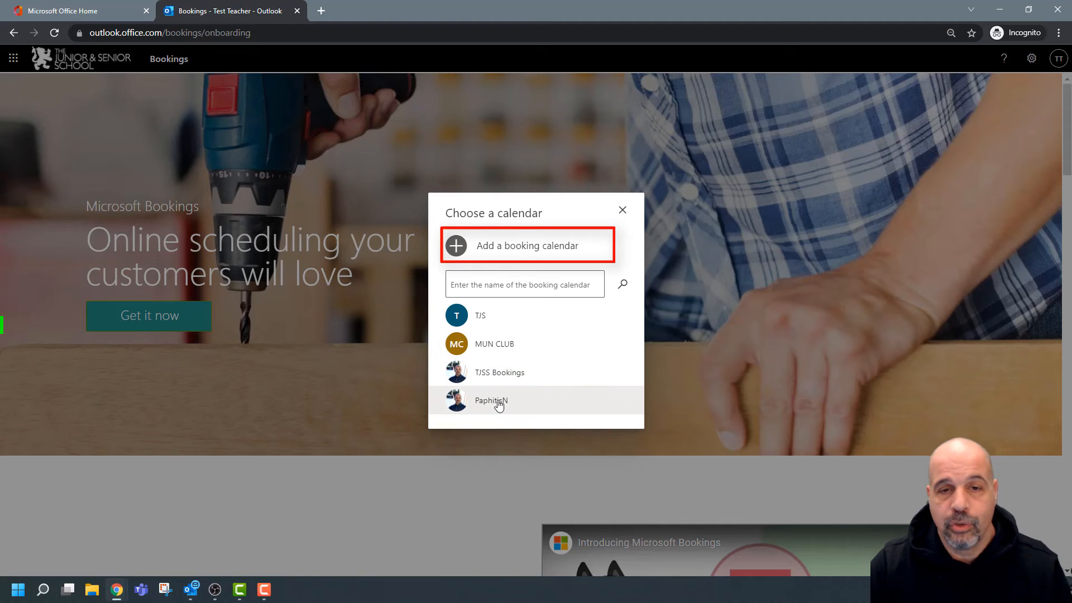
left_click(546, 288)
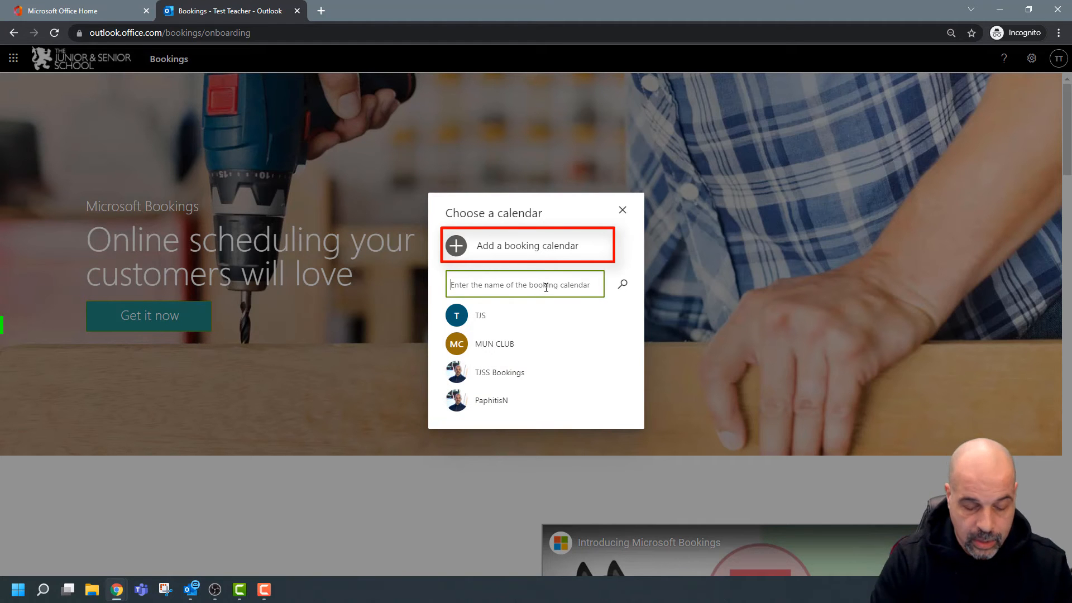
Add a booking calendar named ICT Dept with business type Education.
left_click(486, 246)
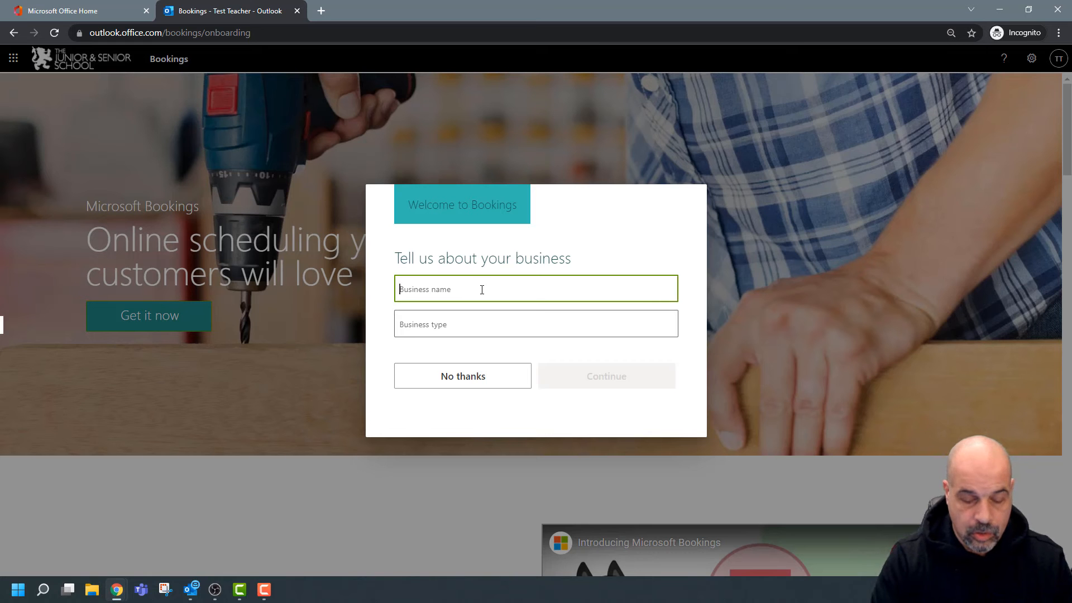
type("JCT De")
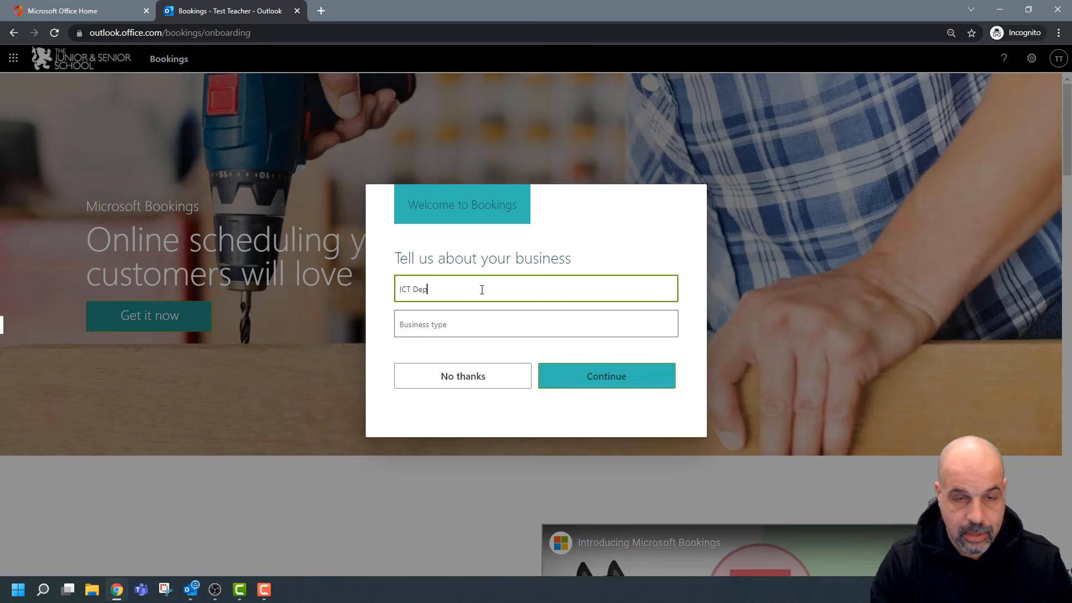
type("pt")
left_click(465, 328)
type("Ed")
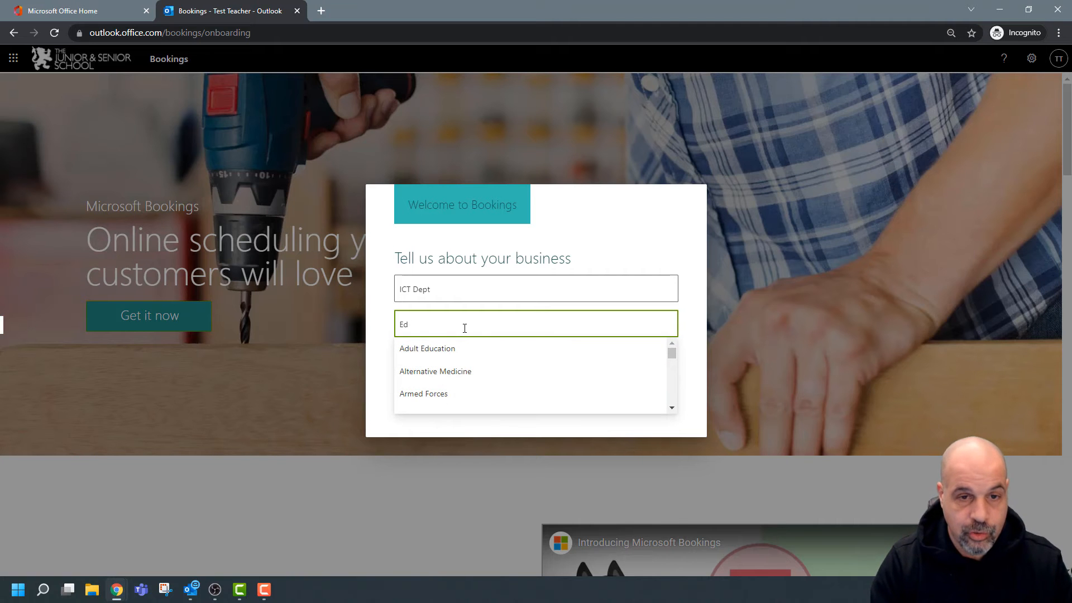
type("ucat")
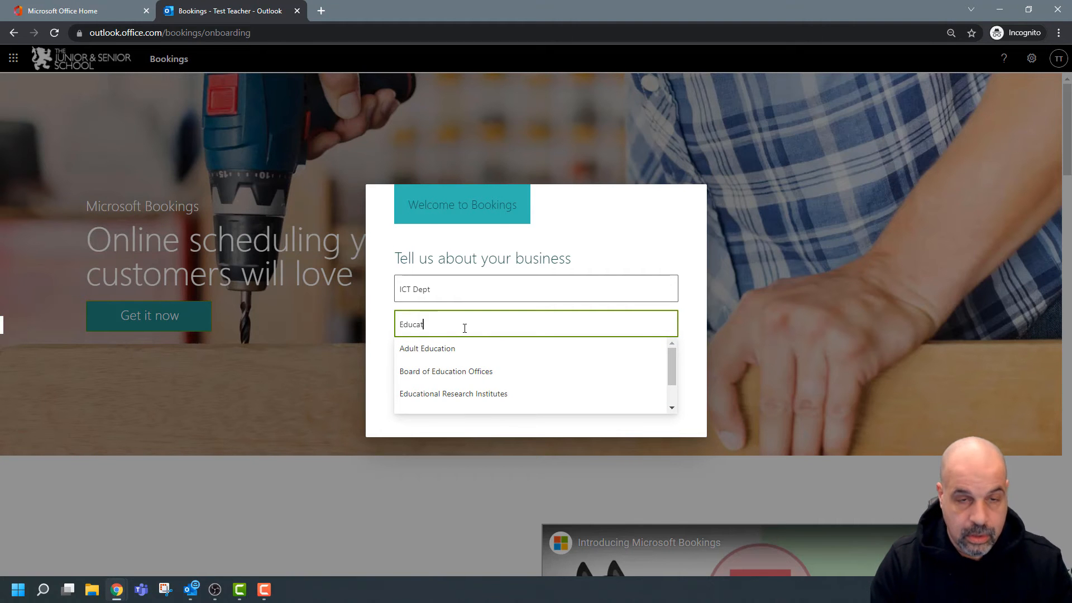
type("ion")
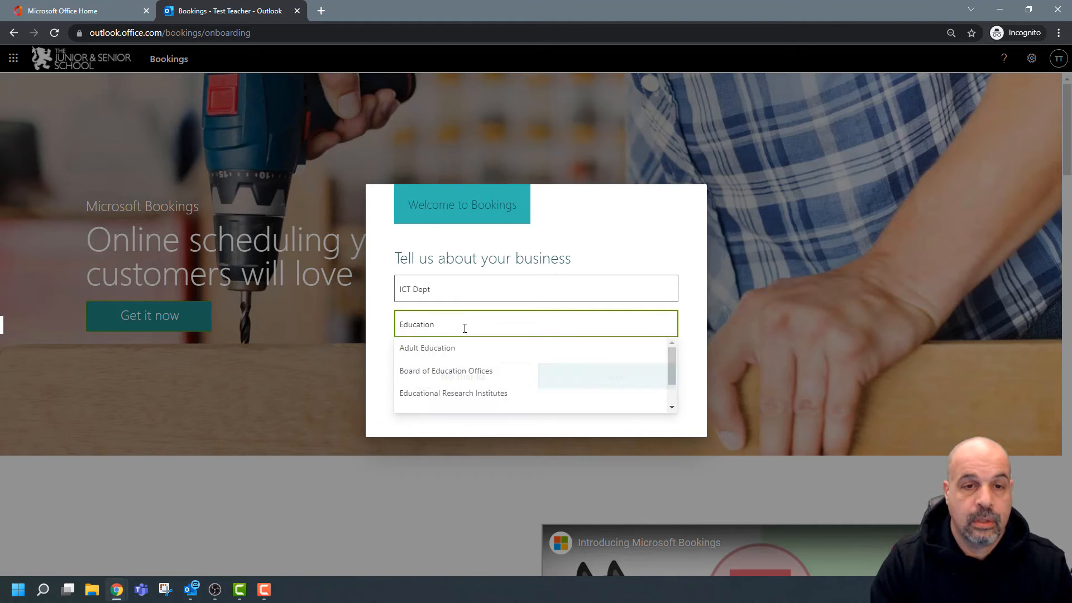
left_click(691, 348)
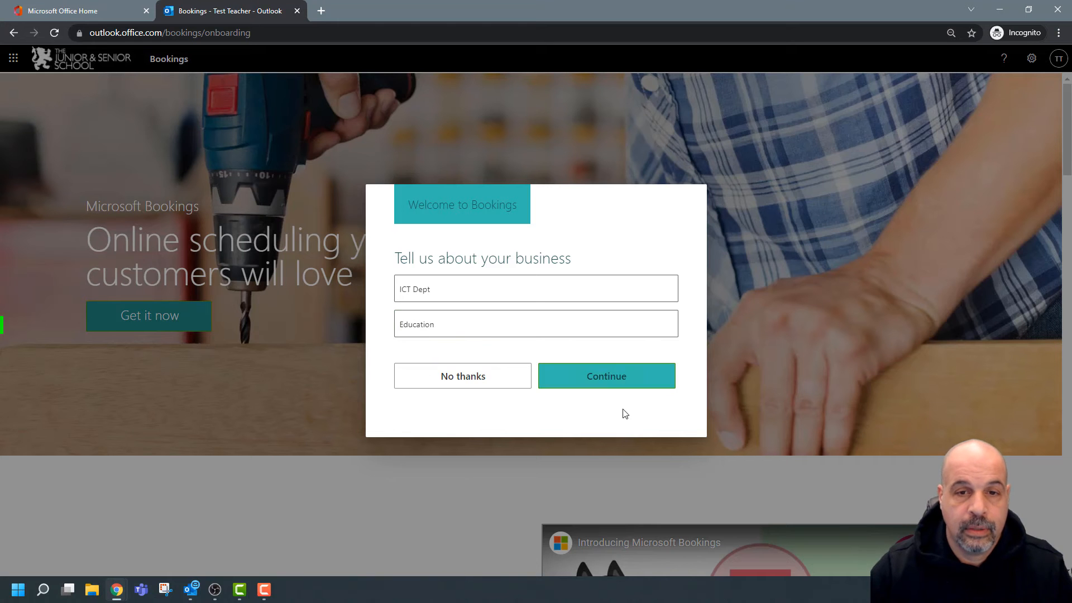
left_click(602, 378)
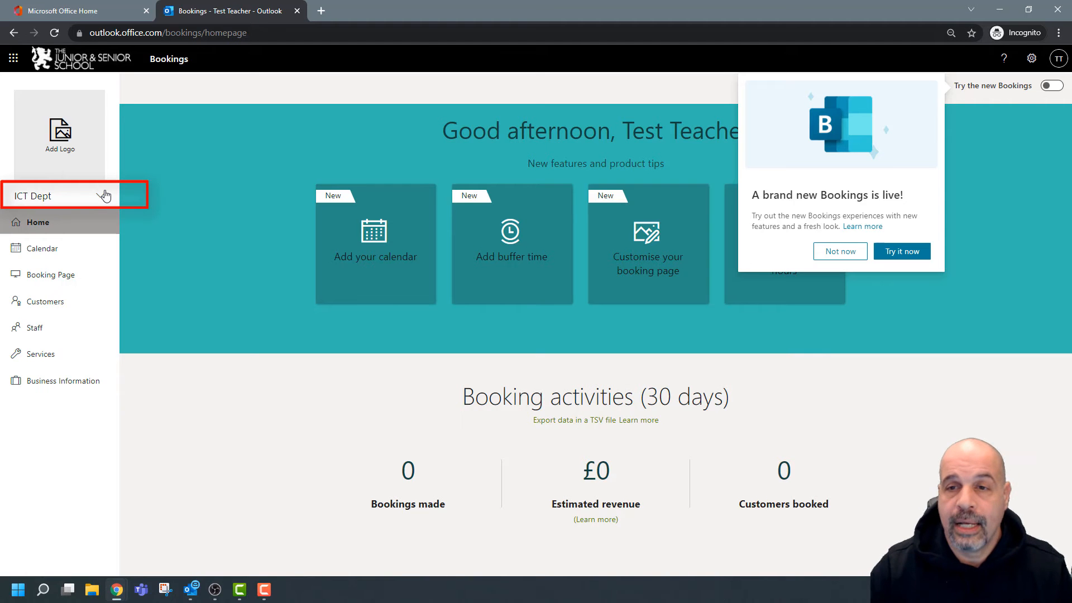
Dismiss the announcement and turn on the new Bookings experience.
left_click(846, 253)
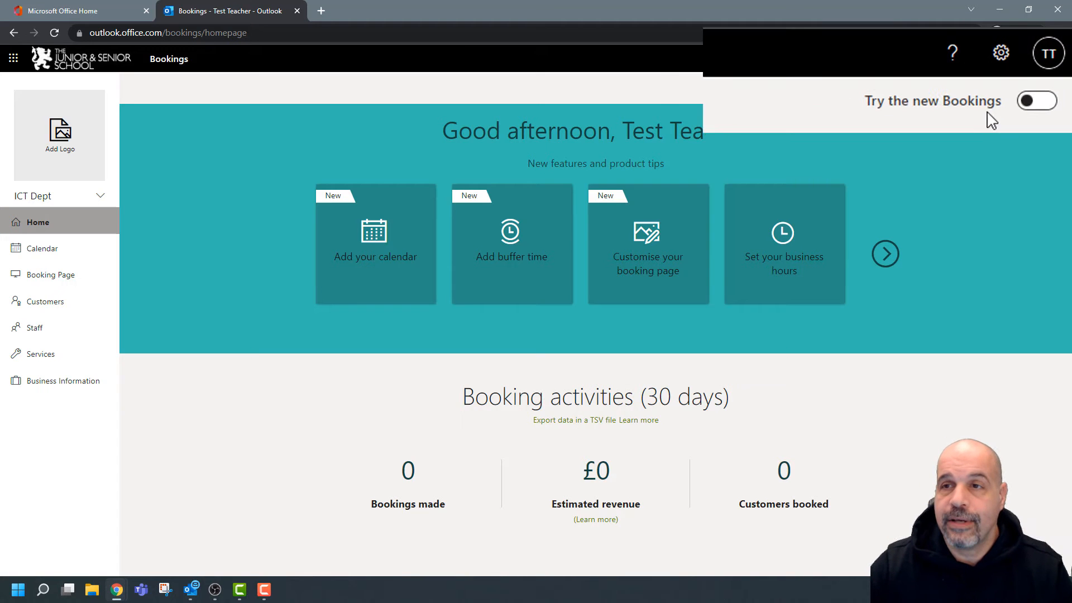
left_click(1044, 105)
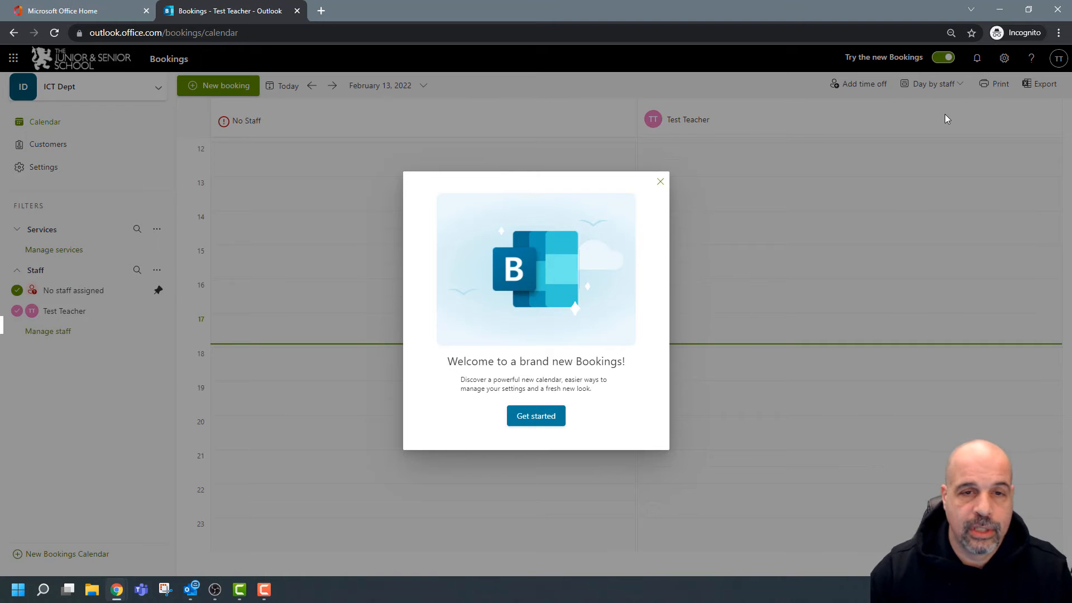
Close the welcome and export notices, then hide the No staff assigned column.
left_click(536, 416)
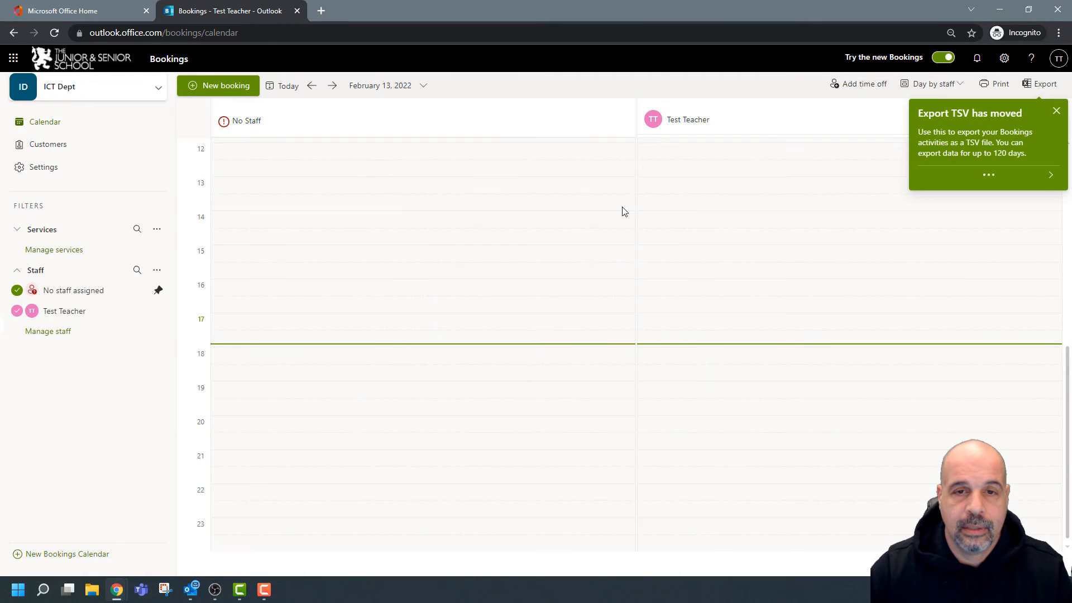
left_click(1056, 112)
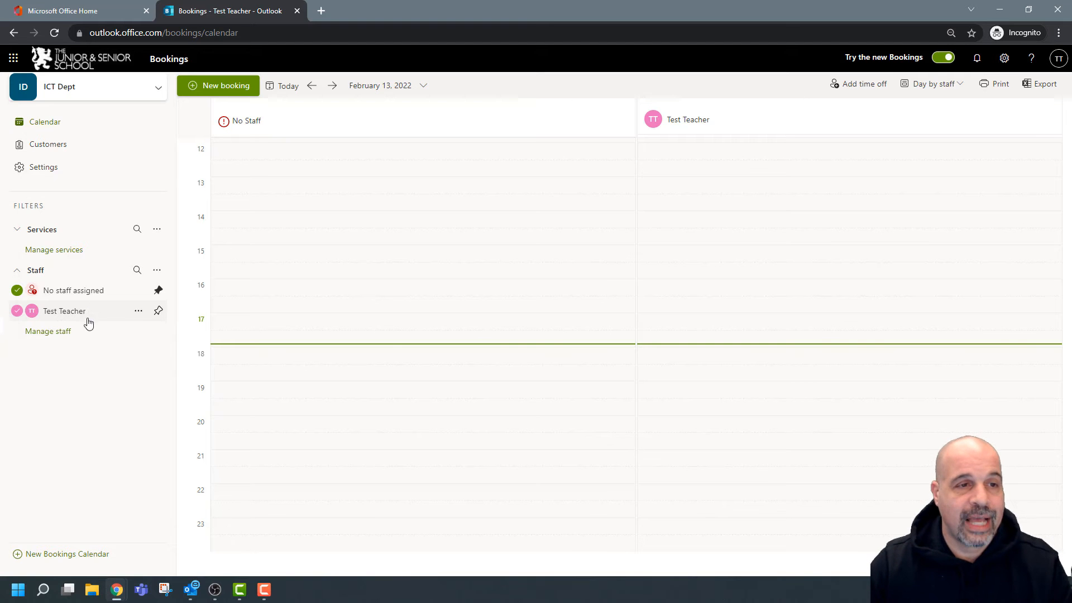
left_click(17, 311)
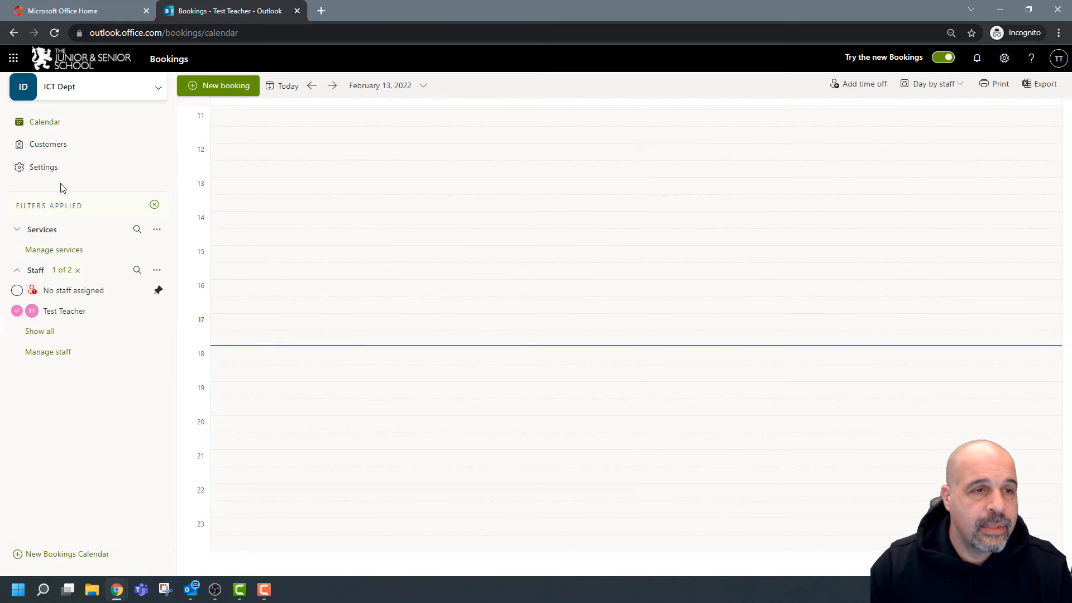
Go to the ICT Dept Staff settings by way of the Customers list.
left_click(54, 148)
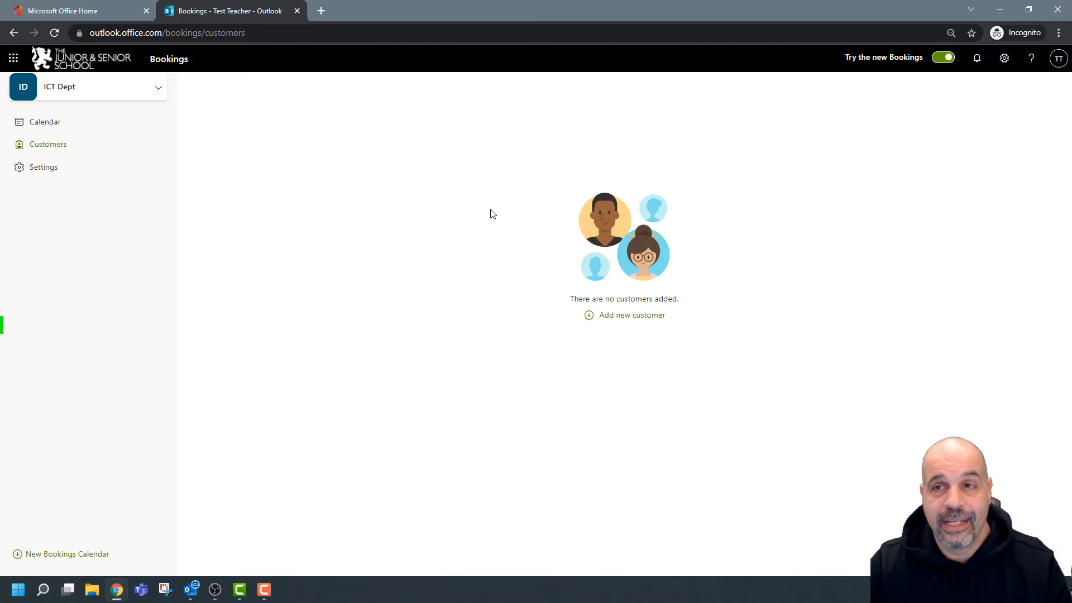
left_click(50, 172)
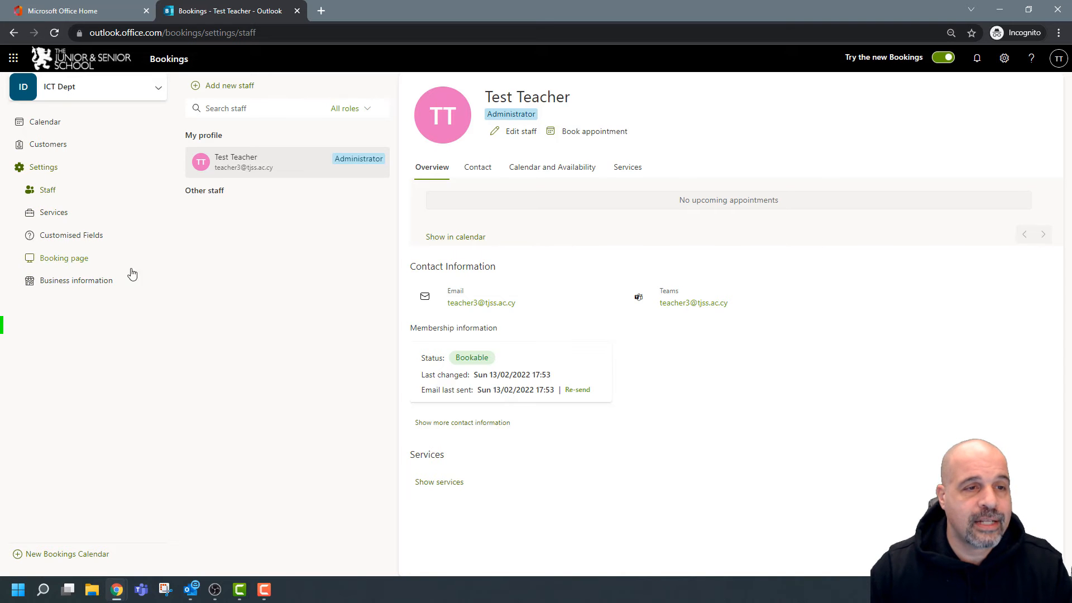
Show the Business information page zoomed in, with Basic details expanded.
left_click(102, 280)
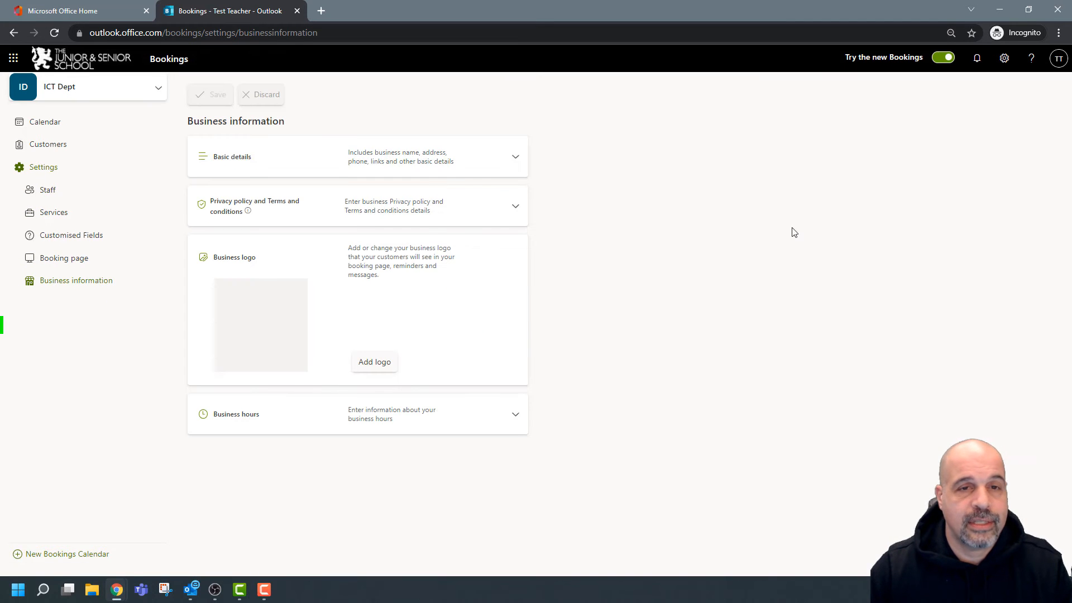
key("ctrl+plus")
key("ctrl+plus")
key("ctrl+minus")
key("ctrl+plus")
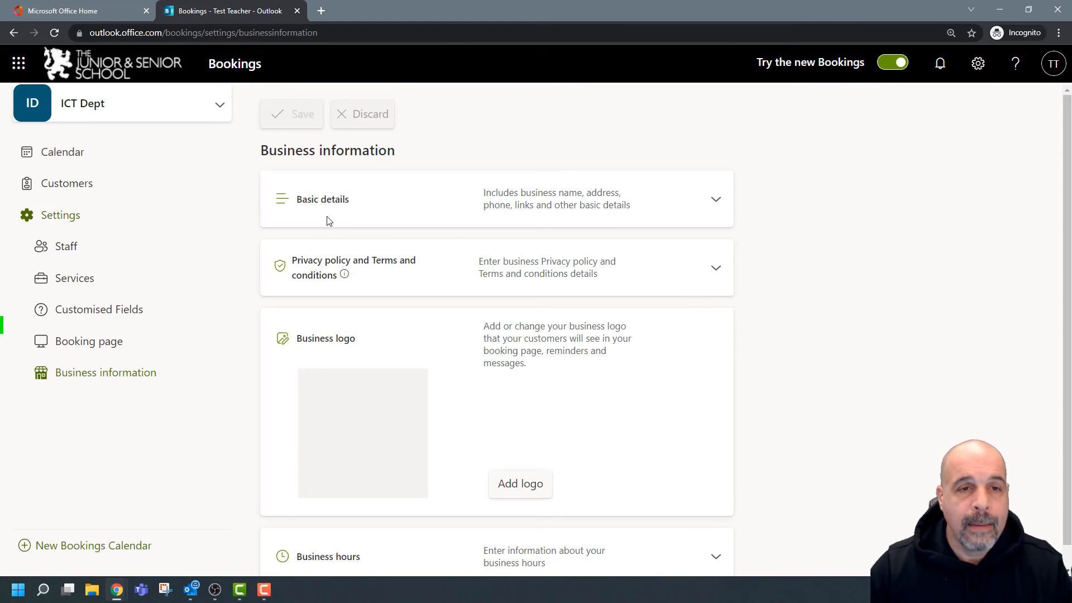
left_click(717, 202)
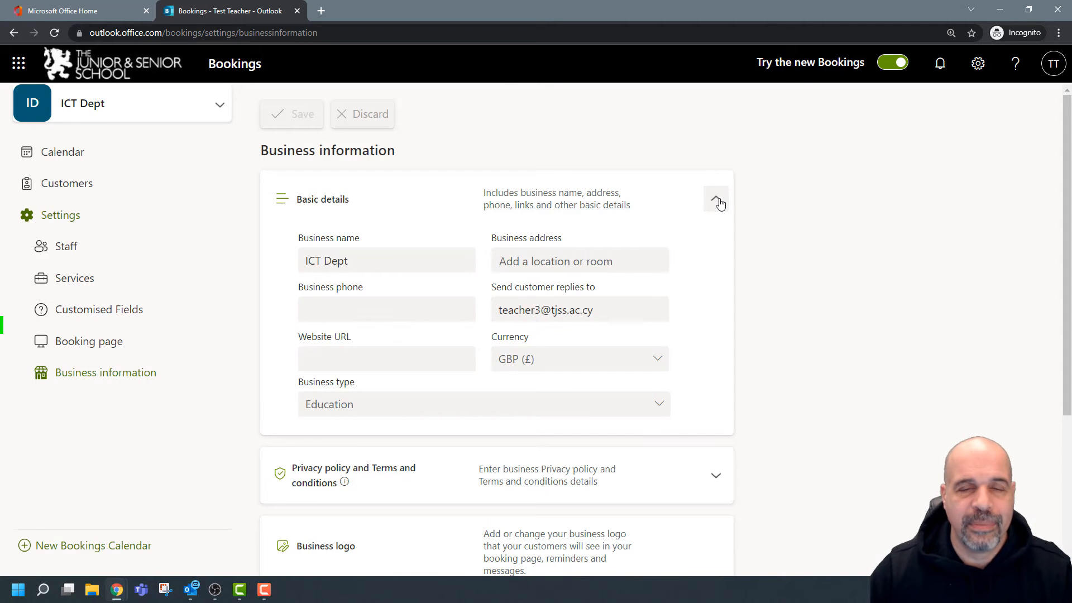
Review the ICT Dept business name and reply-to e-mail, then check the signed-in account panel.
scroll(788, 226, "down", 2)
scroll(807, 229, "up", 1)
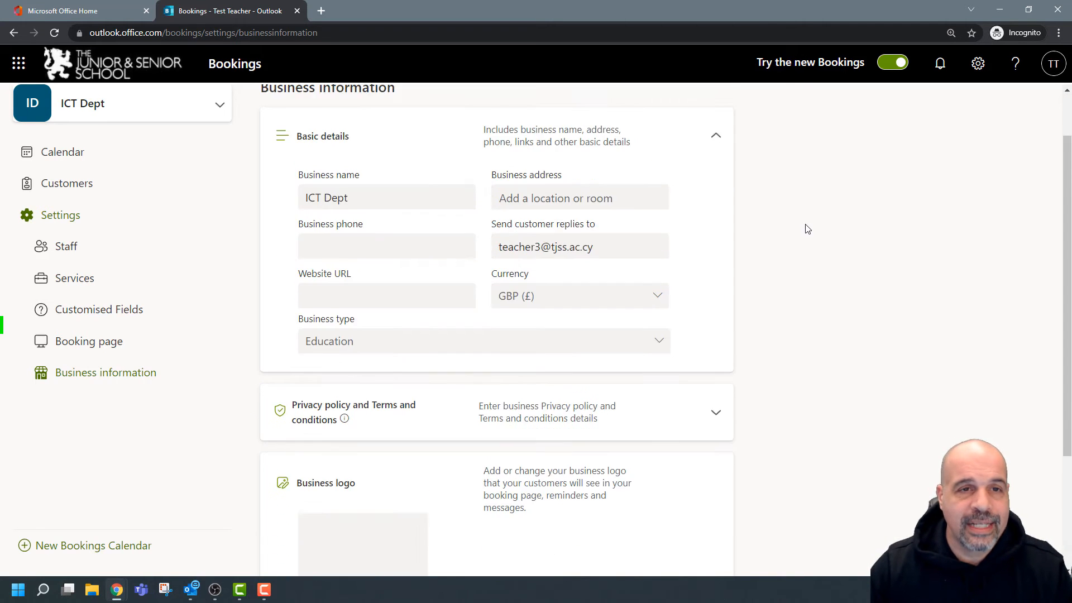
left_click(363, 201)
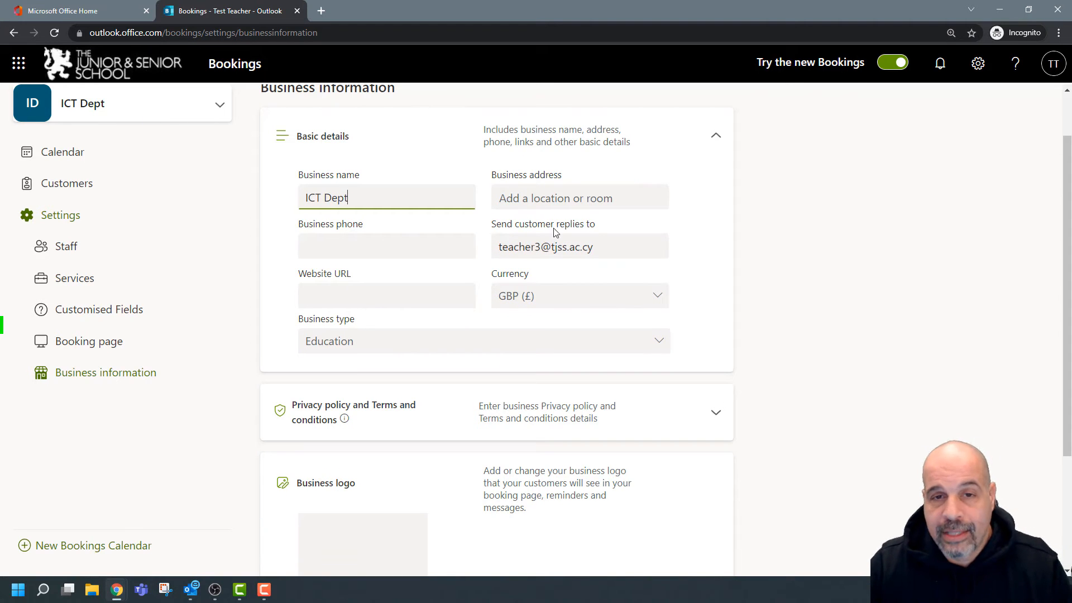
left_click_drag(616, 240, 487, 244)
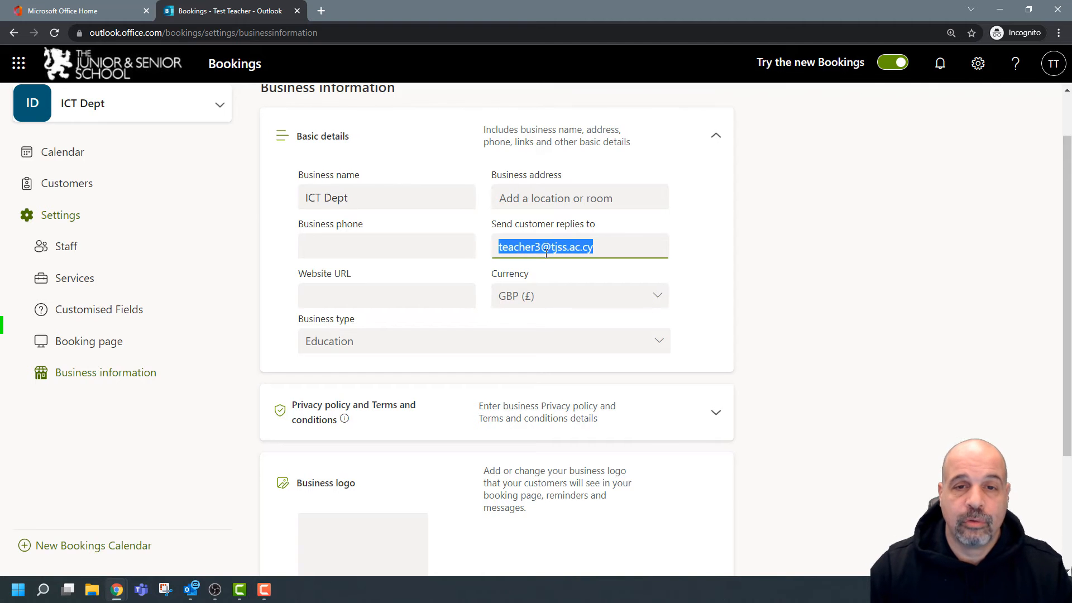
left_click(1060, 67)
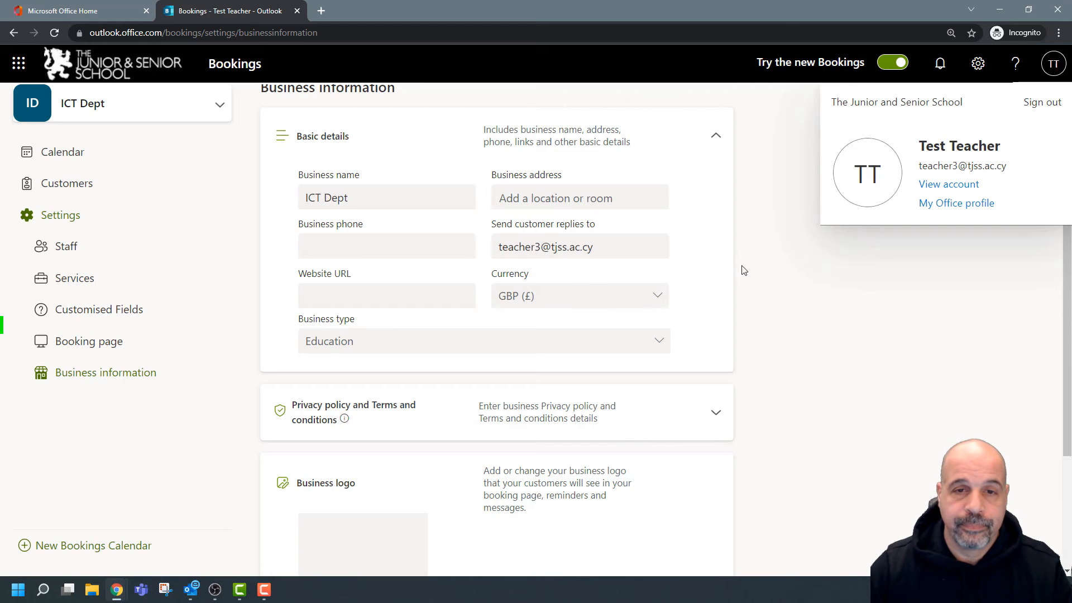
left_click(757, 261)
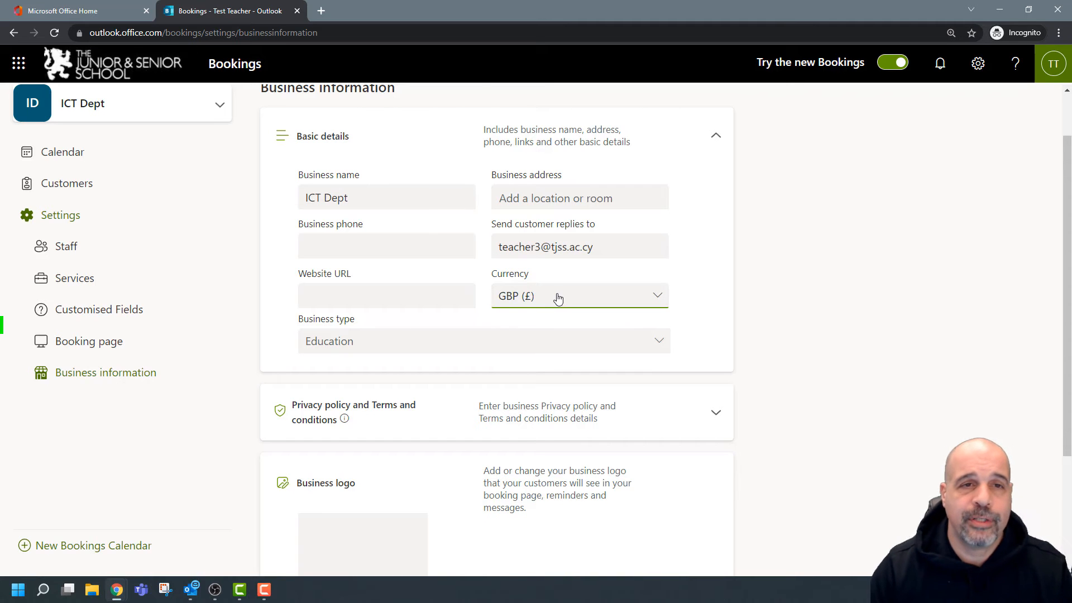
Reveal the empty privacy policy and terms URL fields, then start adding a business logo.
scroll(772, 255, "up", 1)
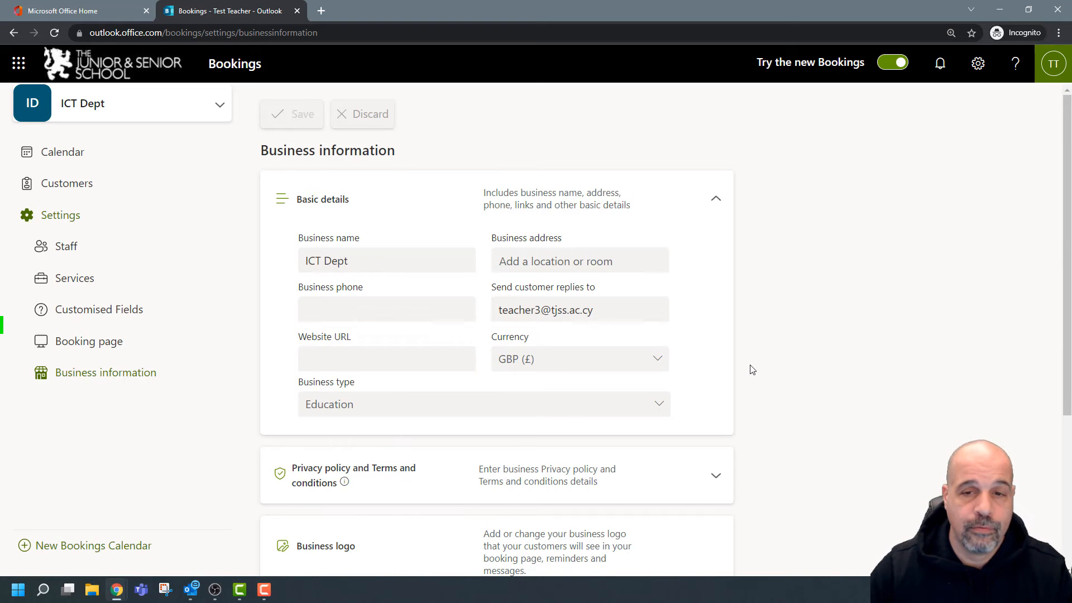
scroll(753, 370, "down", 2)
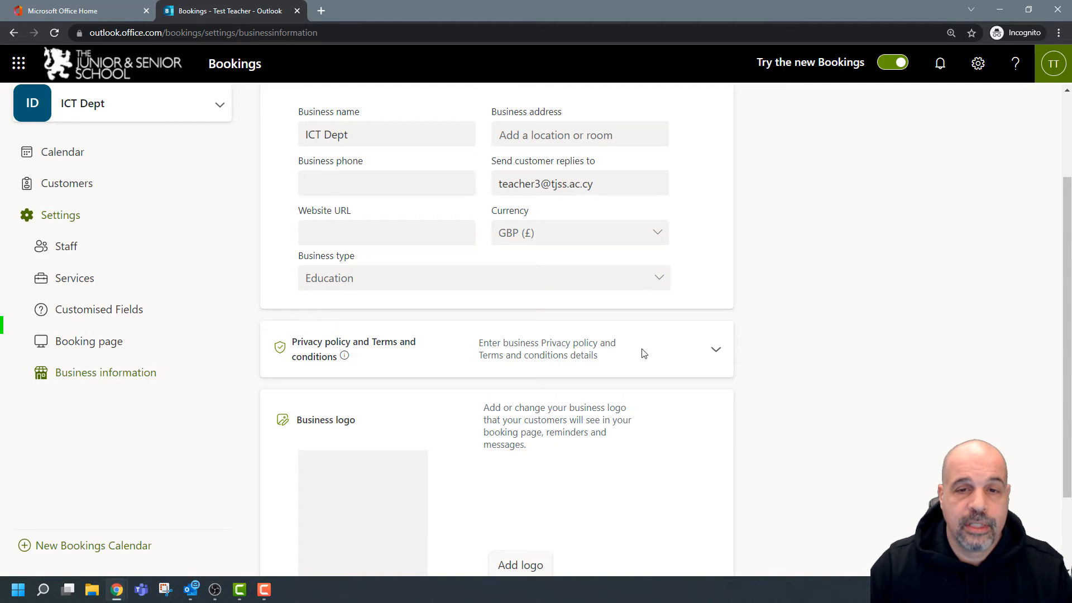
left_click(715, 350)
scroll(873, 331, "down", 2)
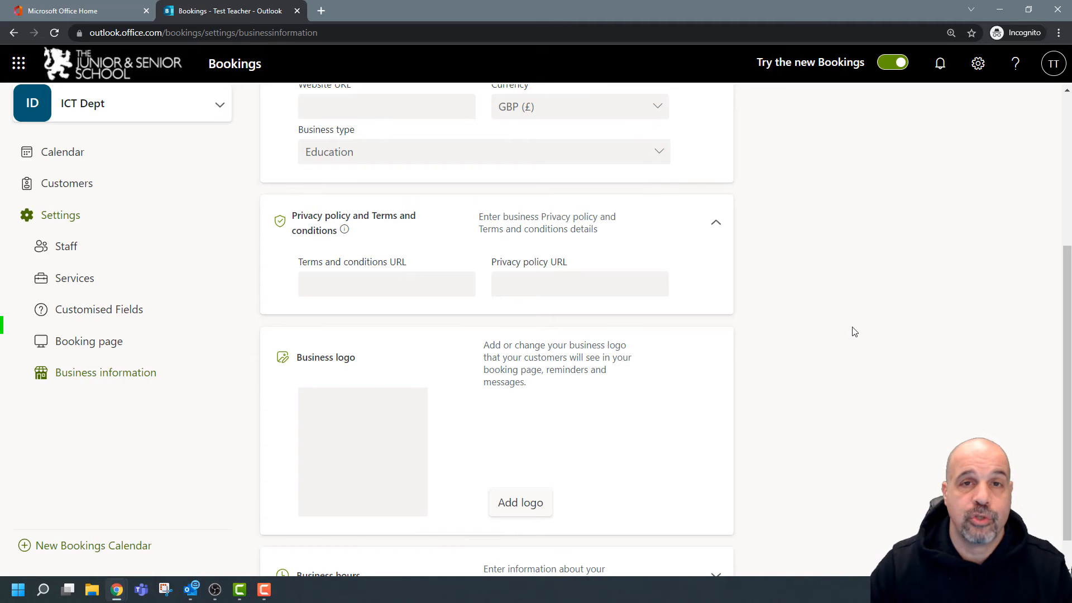
scroll(854, 332, "down", 1)
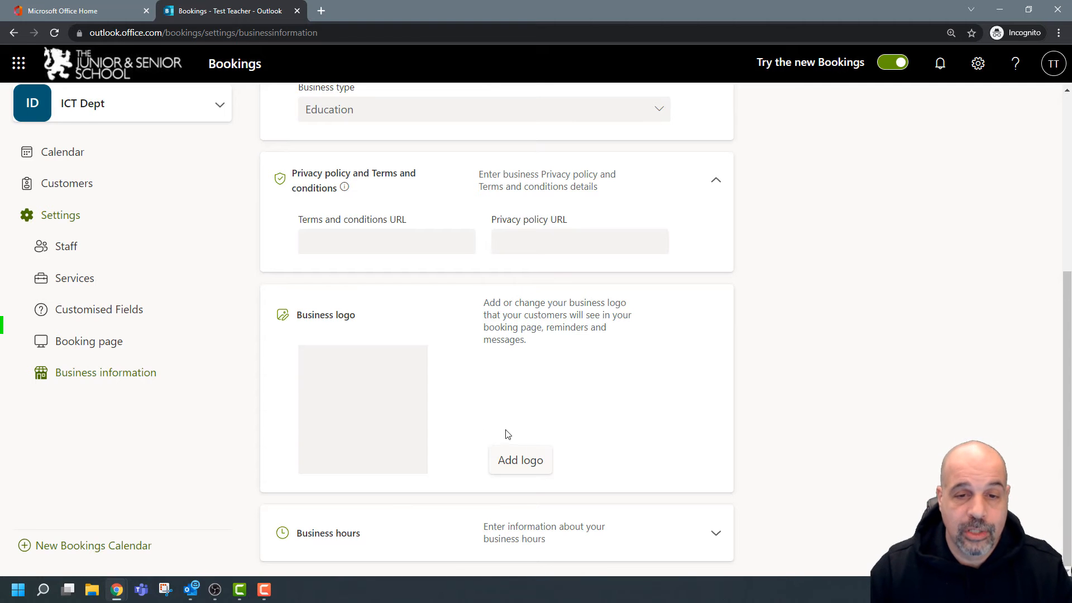
left_click(507, 459)
scroll(29, 327, "down", 1)
scroll(29, 279, "up", 10)
Use the Desktop JPG photo as the business logo on a dark grey background.
left_click(54, 105)
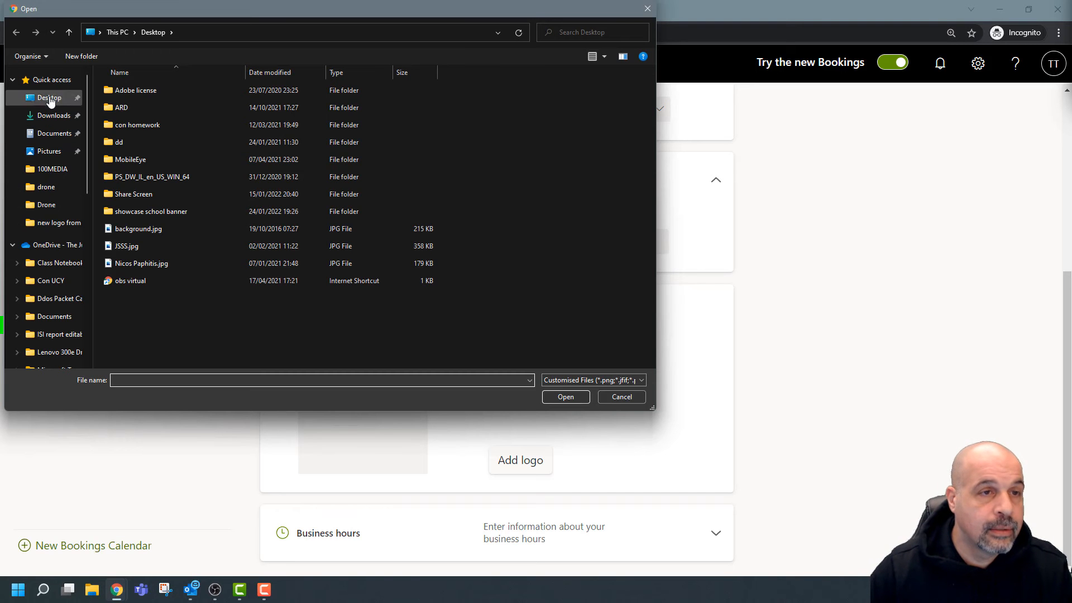
double_click(134, 263)
scroll(802, 339, "down", 3)
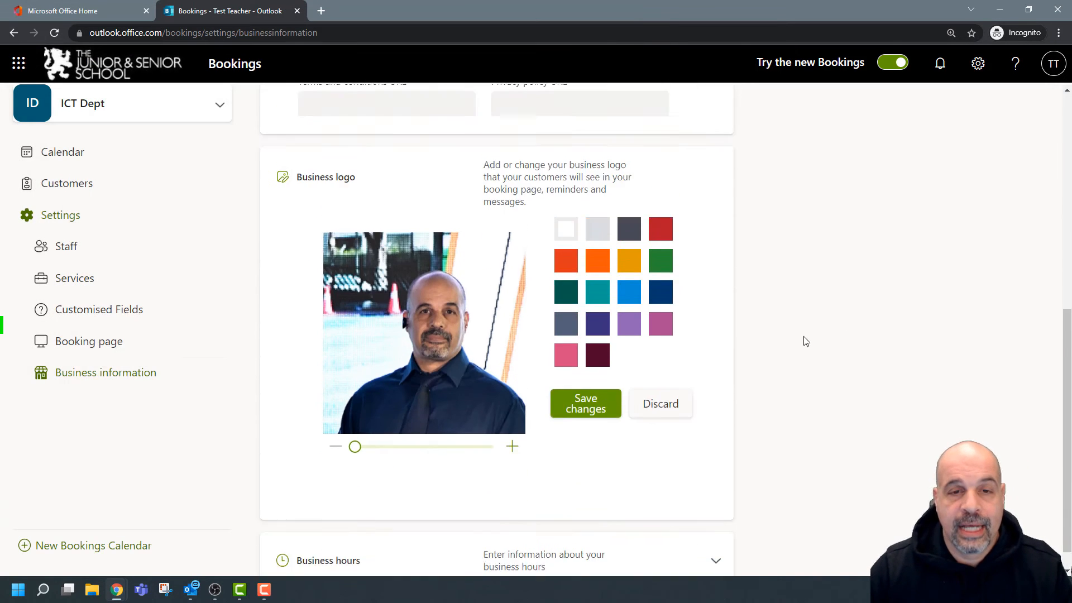
scroll(614, 347, "up", 1)
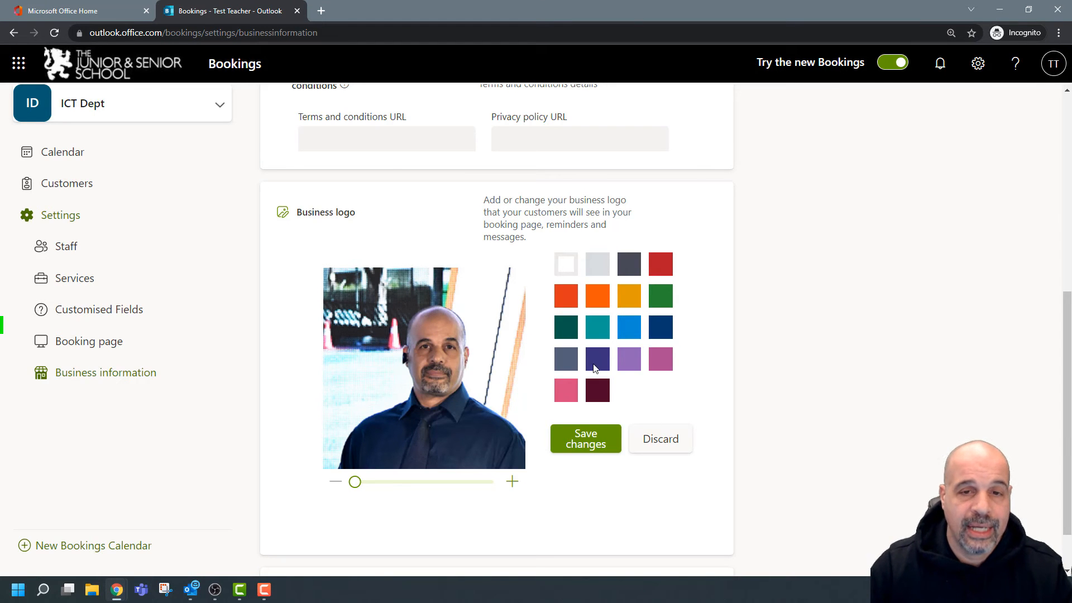
left_click(607, 302)
left_click(630, 296)
left_click(629, 264)
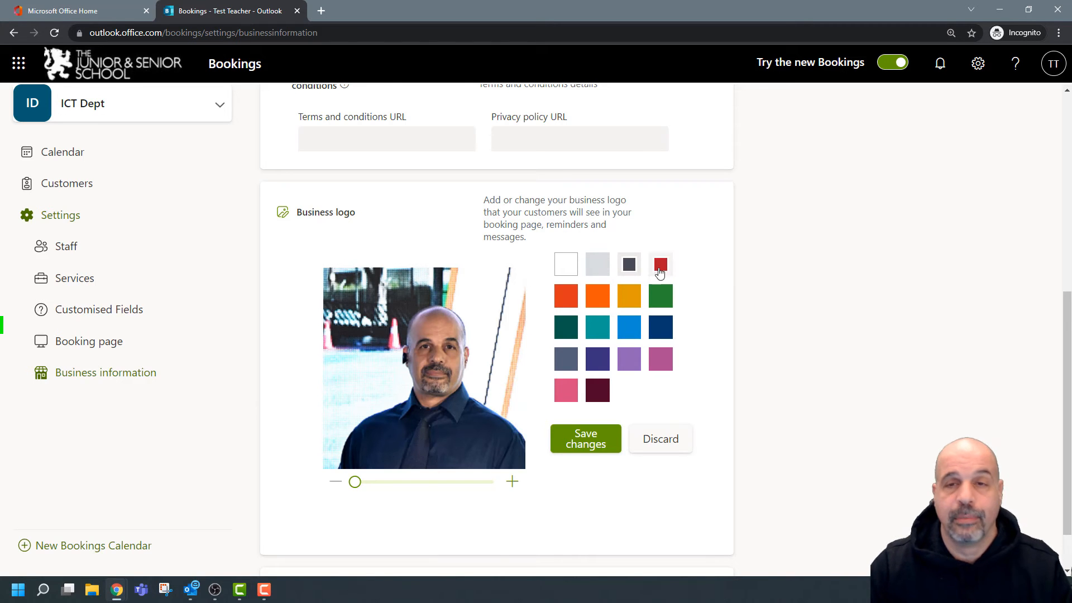
scroll(864, 261, "down", 2)
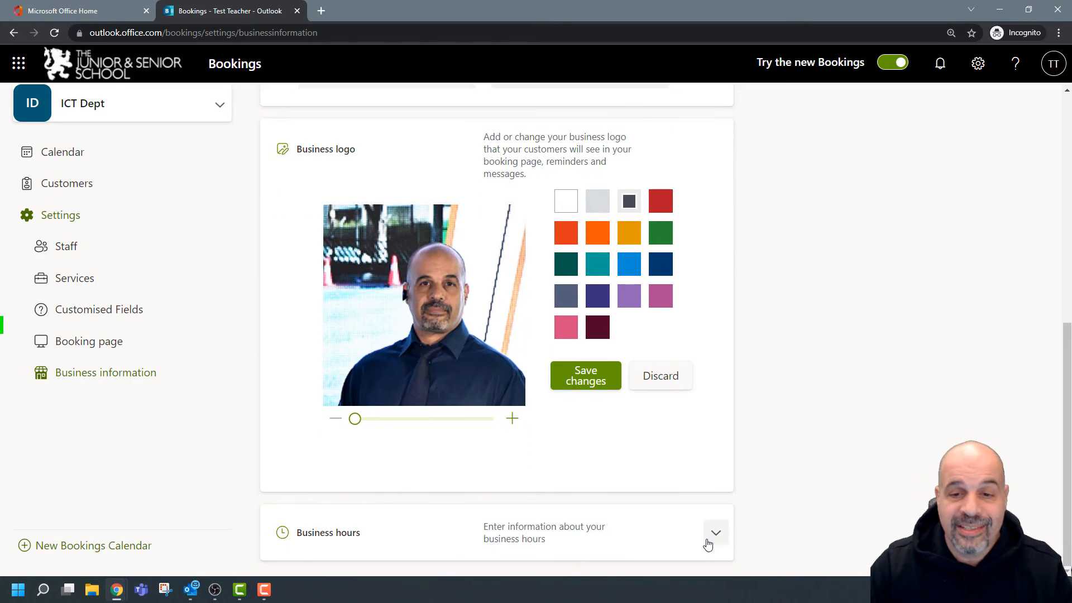
Show the 08:00–17:00 weekday business hours and bring up the example TJSS public booking page.
left_click(714, 533)
scroll(802, 357, "down", 4)
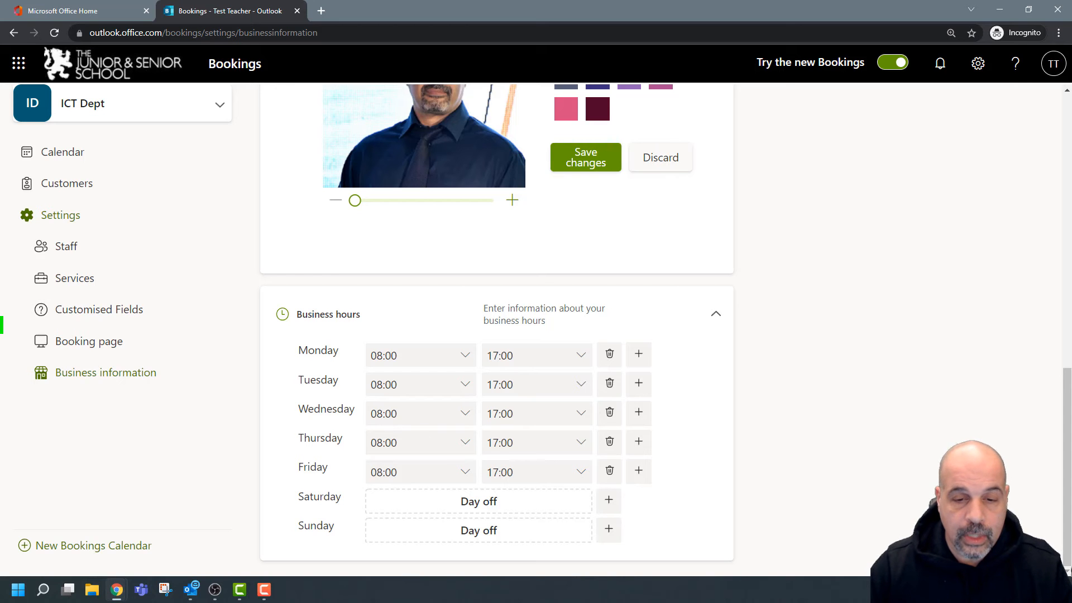
left_click_drag(749, 597, 552, 5)
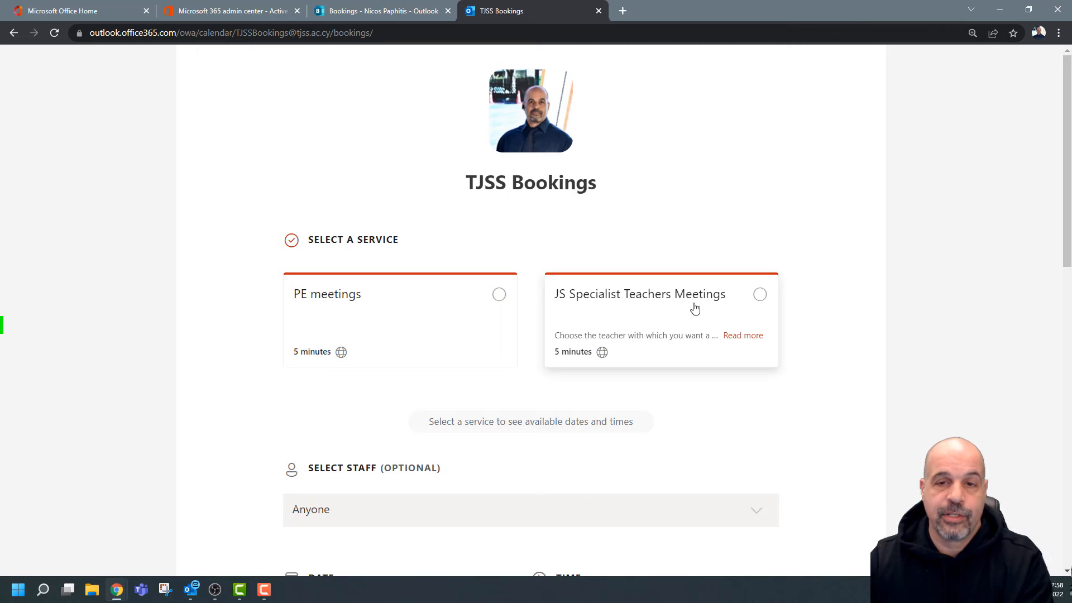
Select JS Specialist Teachers Meetings on the example page to view its time slots.
left_click(760, 295)
scroll(771, 293, "down", 5)
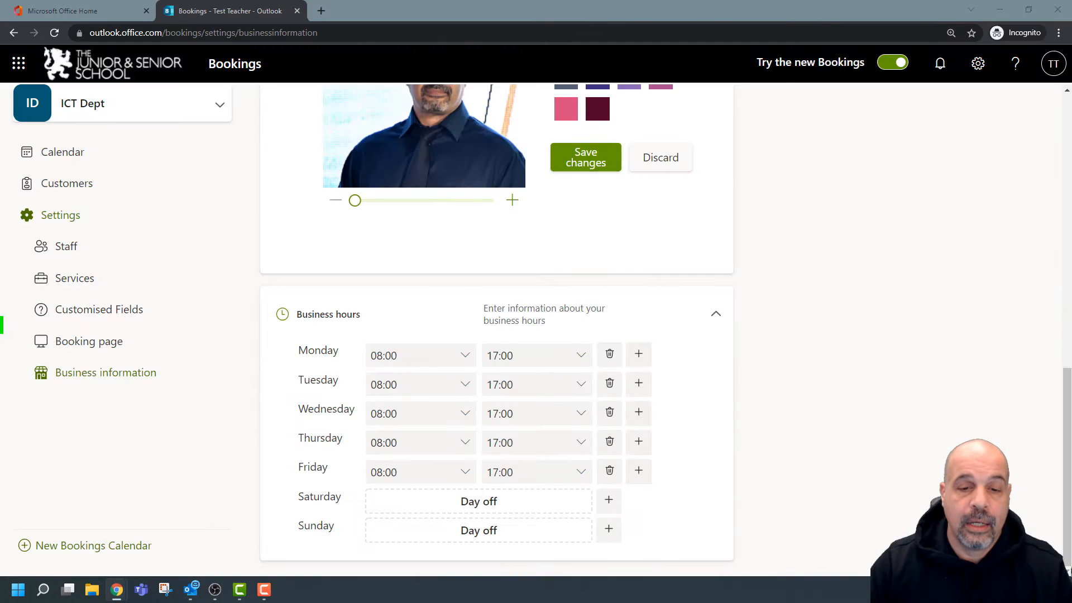
left_click(832, 292)
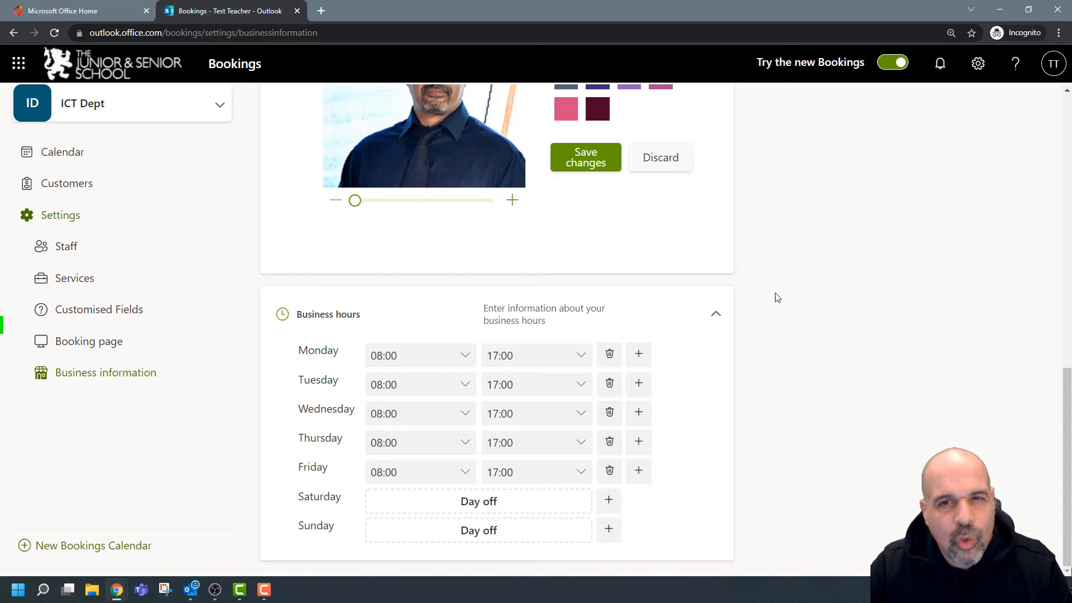
scroll(813, 338, "up", 3)
scroll(813, 338, "down", 3)
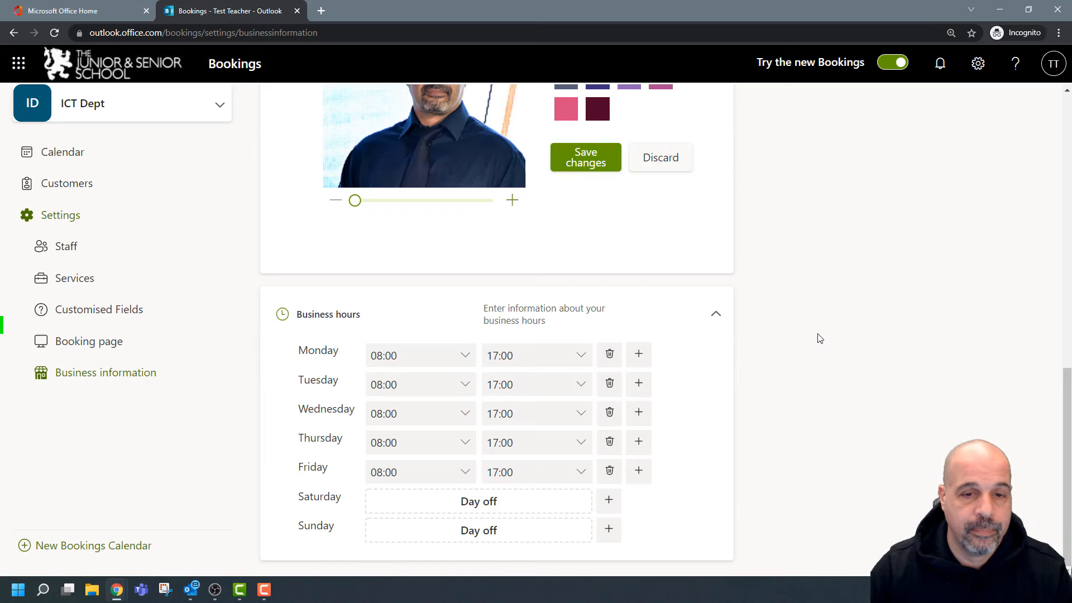
scroll(816, 338, "up", 5)
key("ctrl+minus")
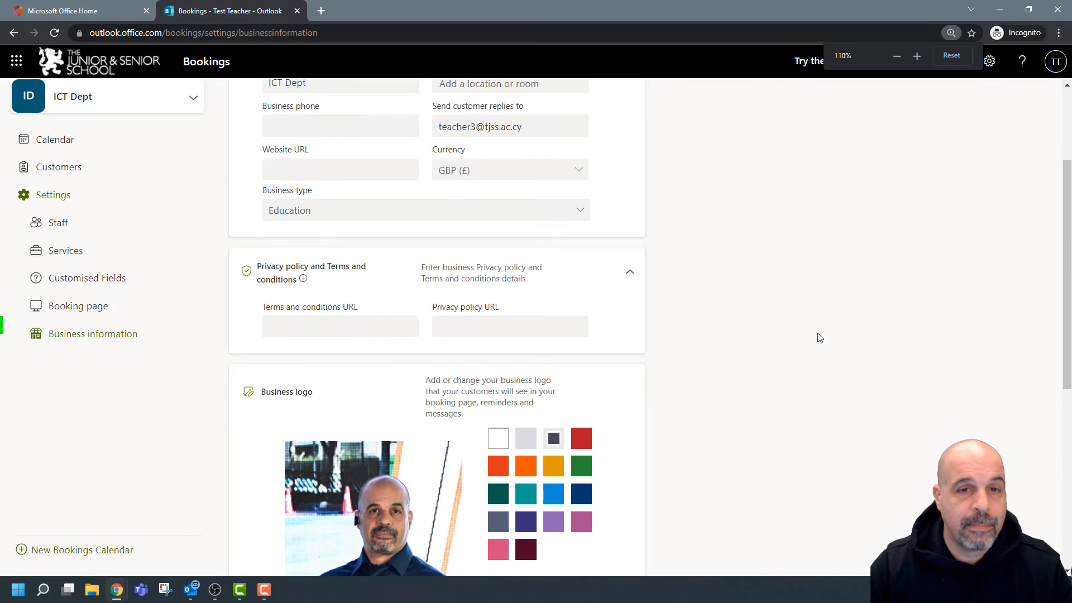
scroll(677, 347, "up", 2)
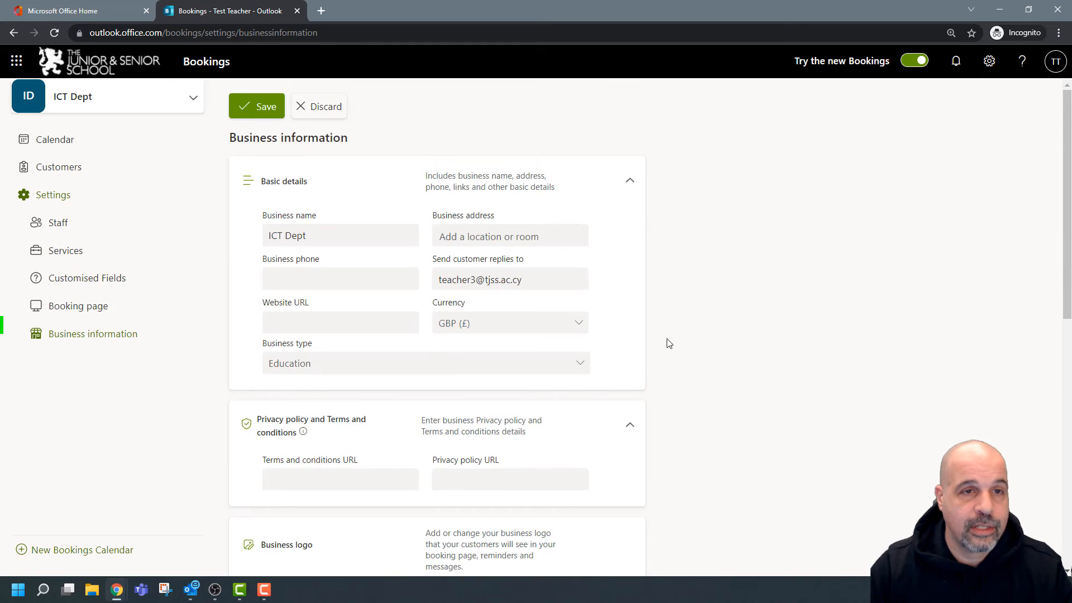
left_click(261, 106)
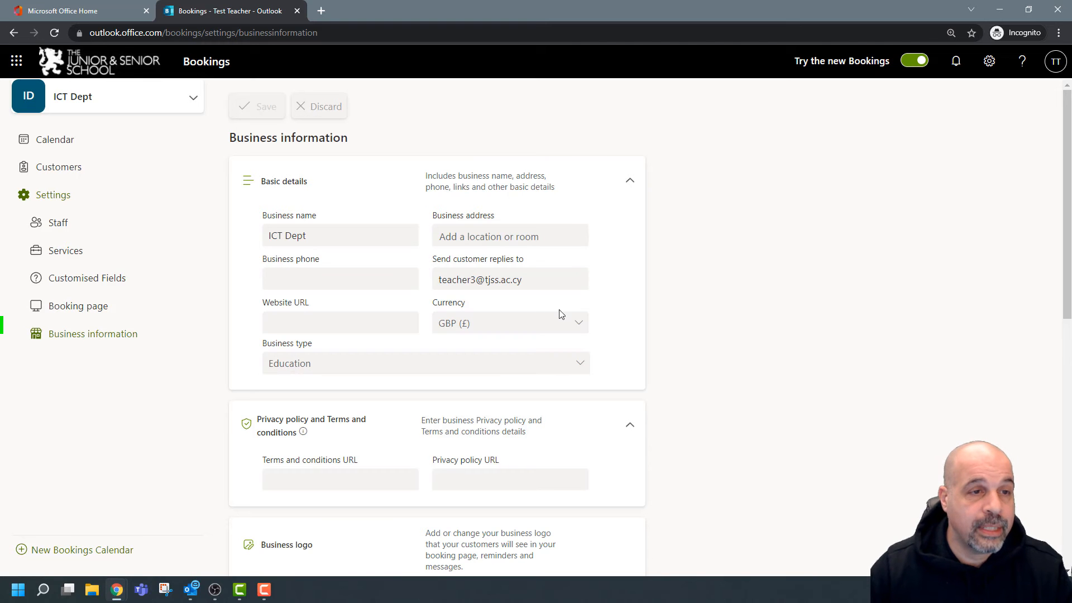
left_click(28, 225)
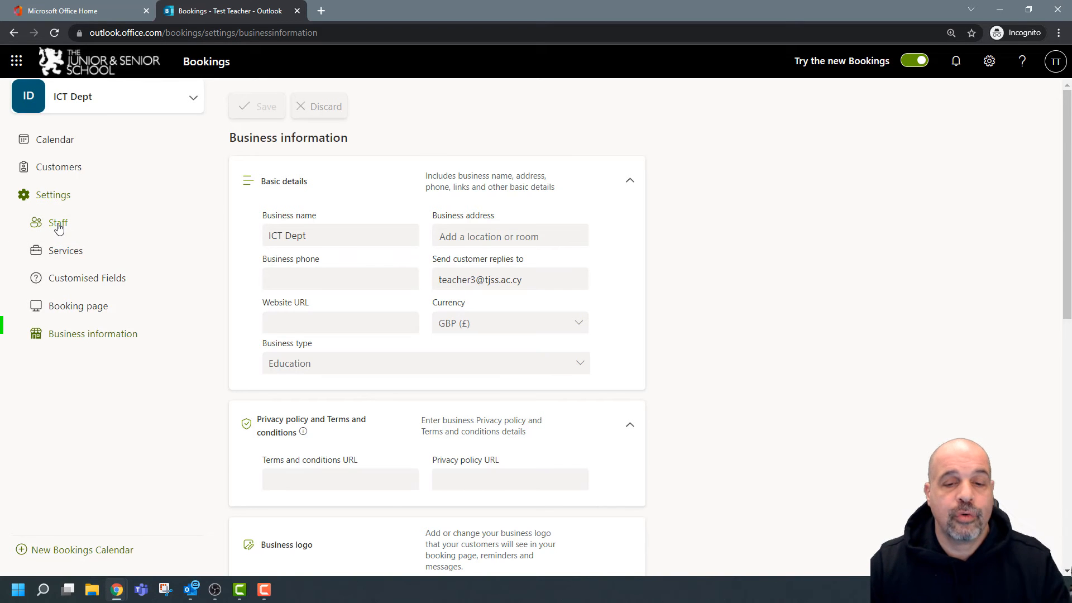
left_click_drag(773, 600, 762, 1)
scroll(642, 283, "up", 6)
scroll(457, 286, "down", 2)
scroll(457, 286, "up", 2)
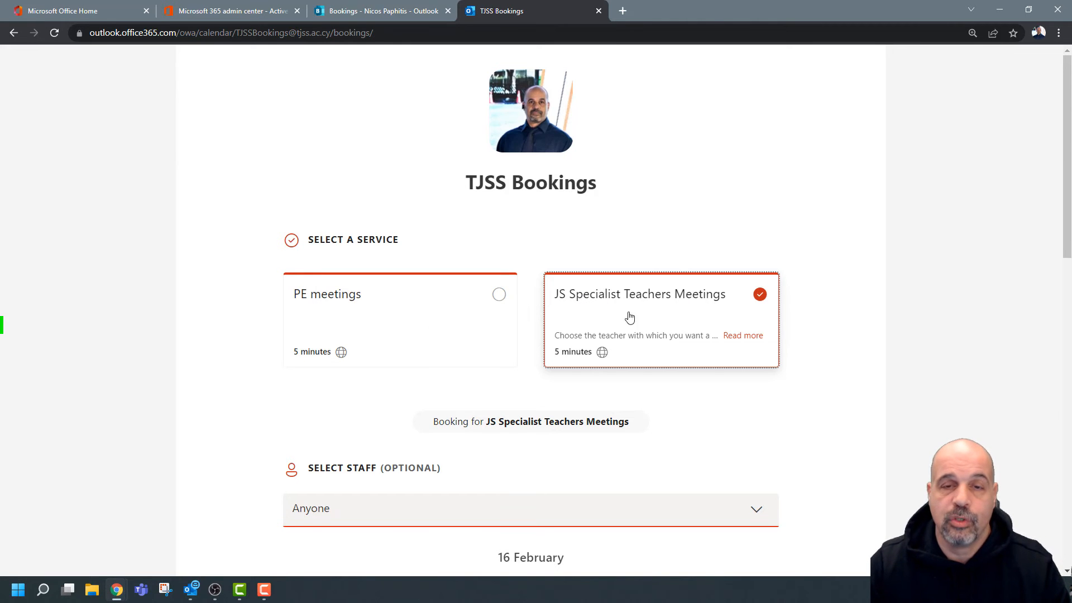
scroll(691, 309, "down", 3)
left_click(754, 323)
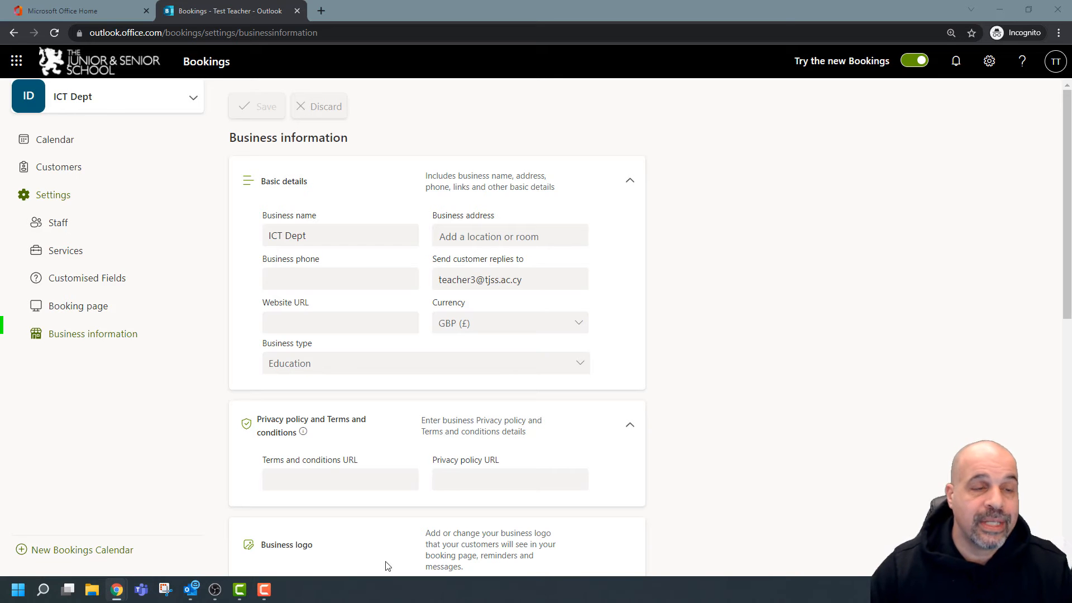
Add the first presenter's tjss.ac.cy account as new staff, coloured Blue light, and save.
left_click(59, 223)
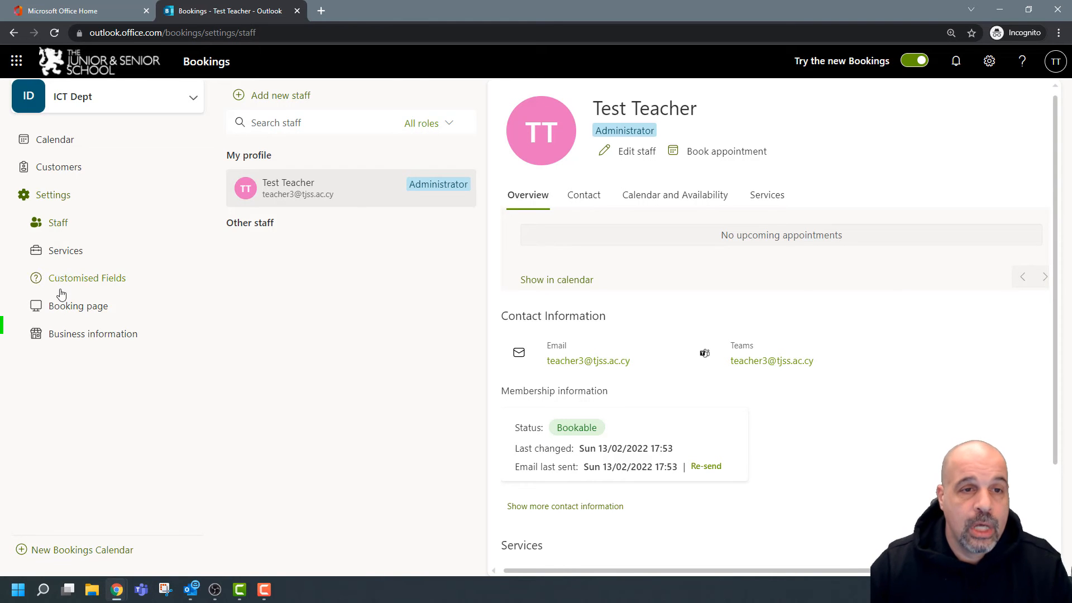
left_click(282, 99)
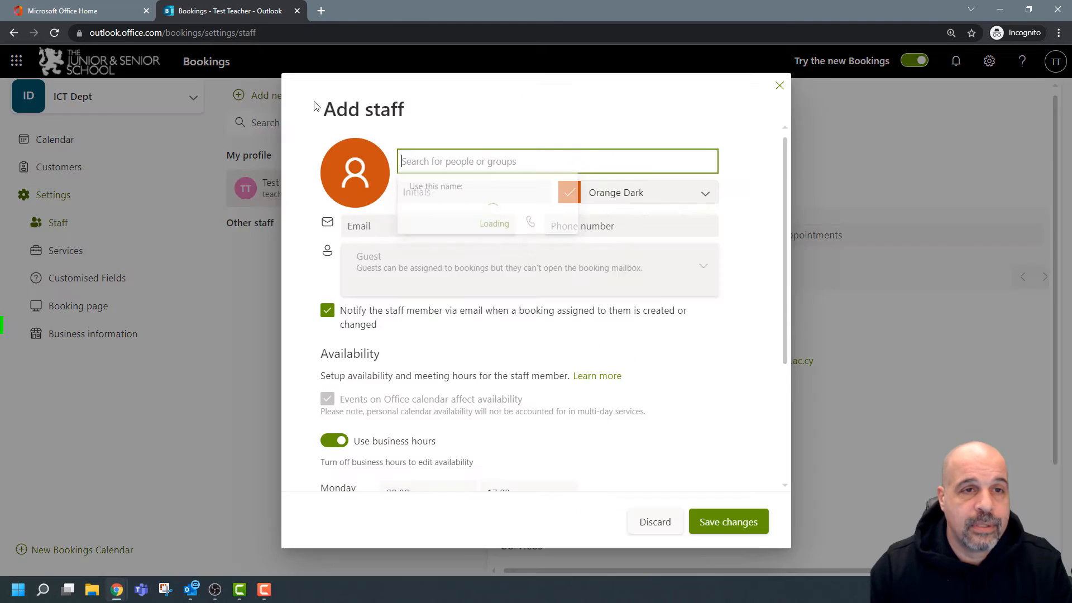
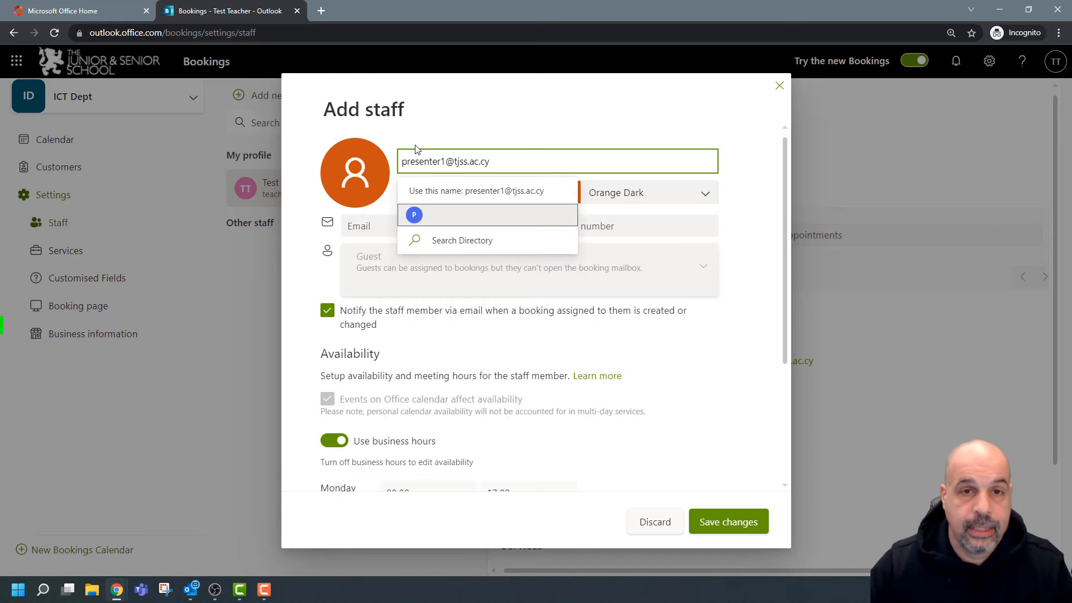
key("Return")
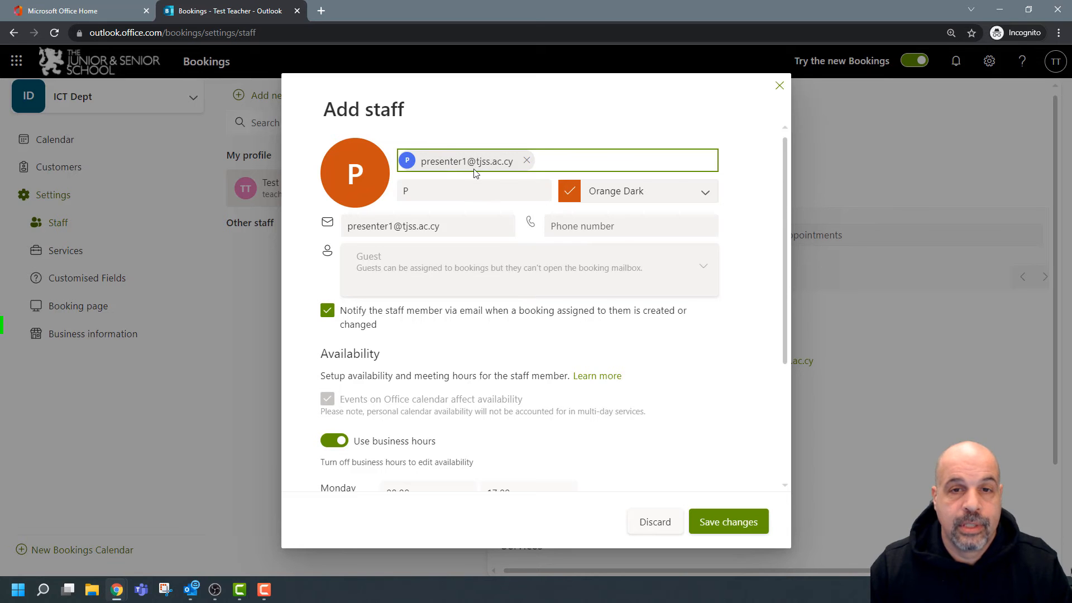
left_click(571, 193)
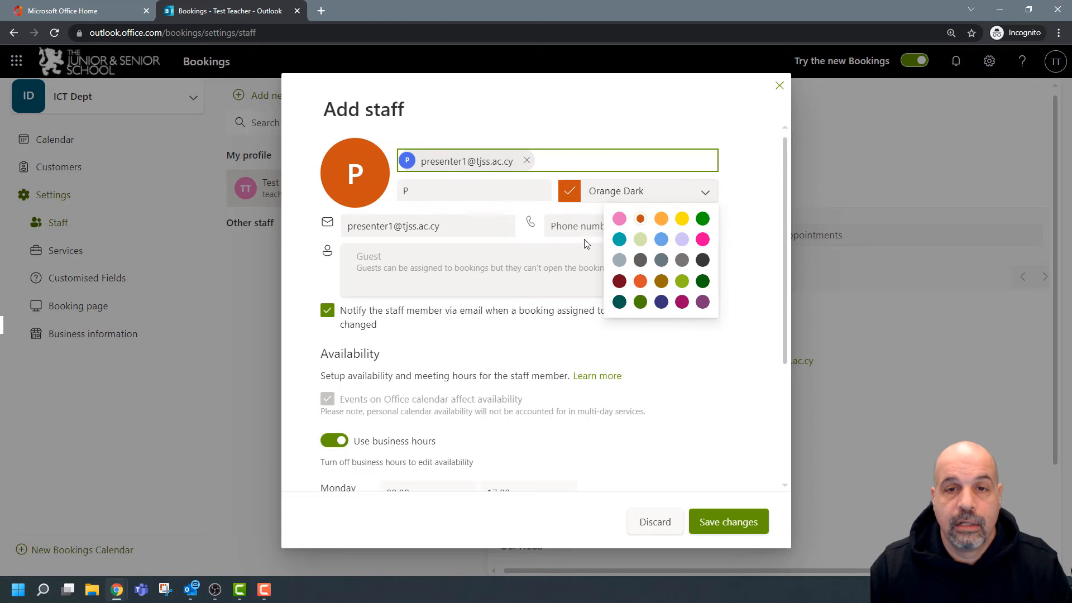
left_click(663, 240)
scroll(462, 335, "down", 3)
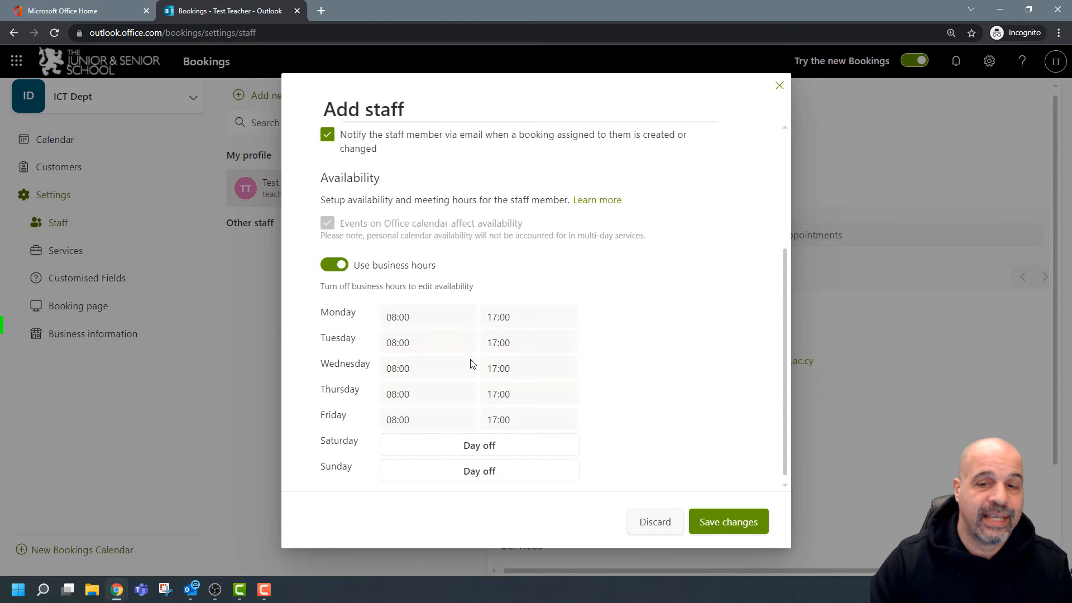
left_click(749, 523)
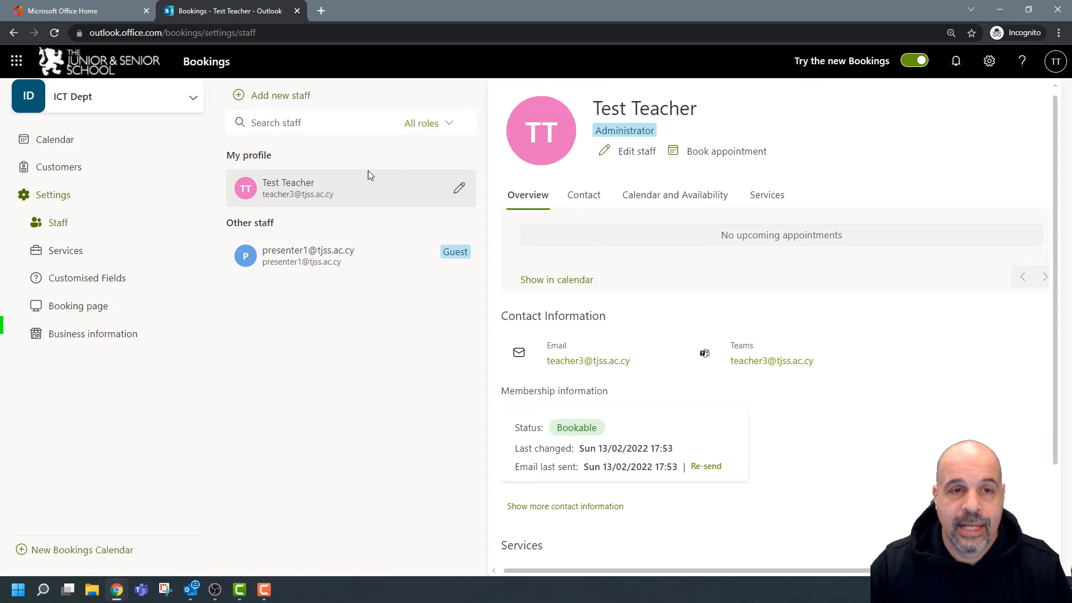
Add the second presenter's account as staff, replacing the wrongly pasted address, and save.
left_click(274, 95)
key("ctrl+v")
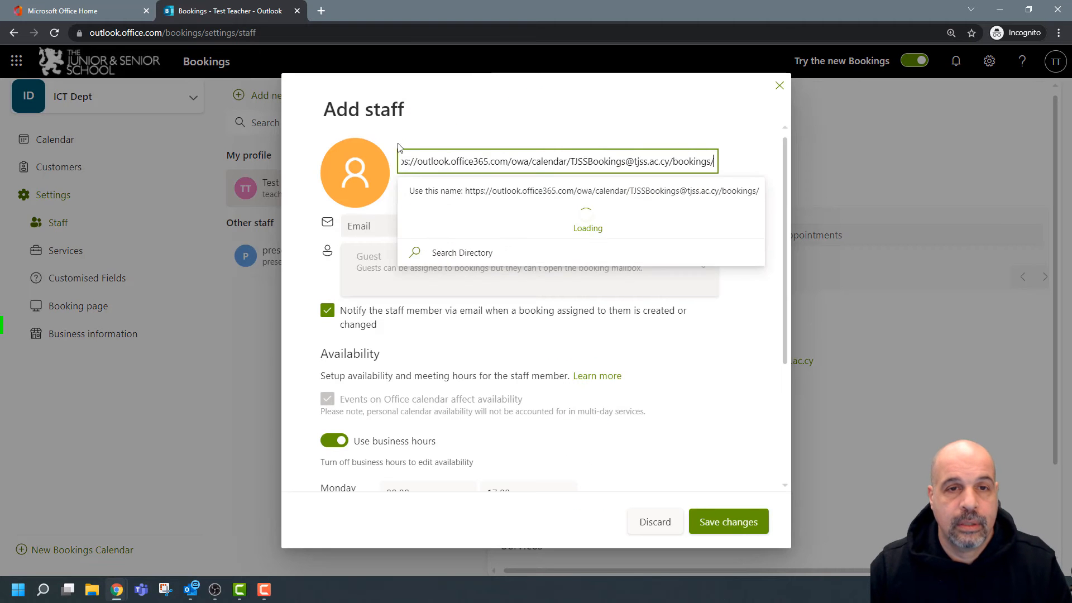
triple_click(576, 162)
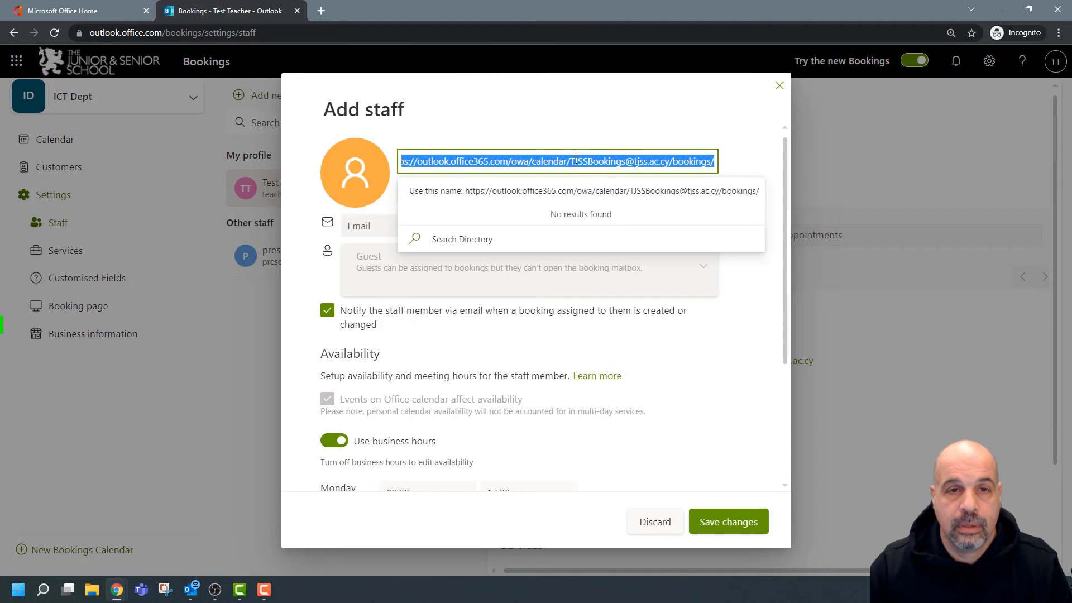
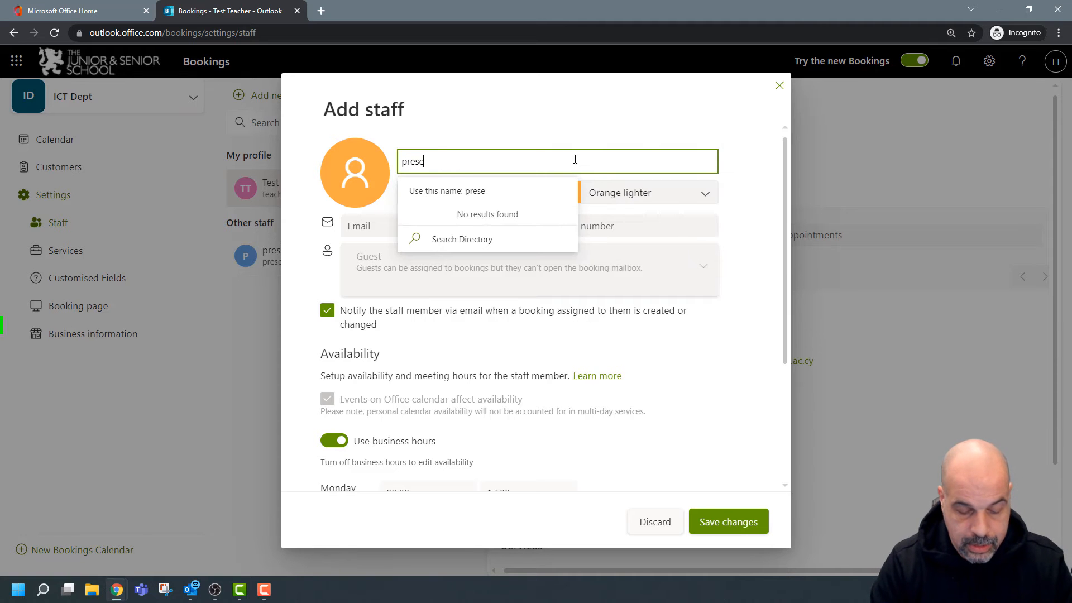
left_click(569, 191)
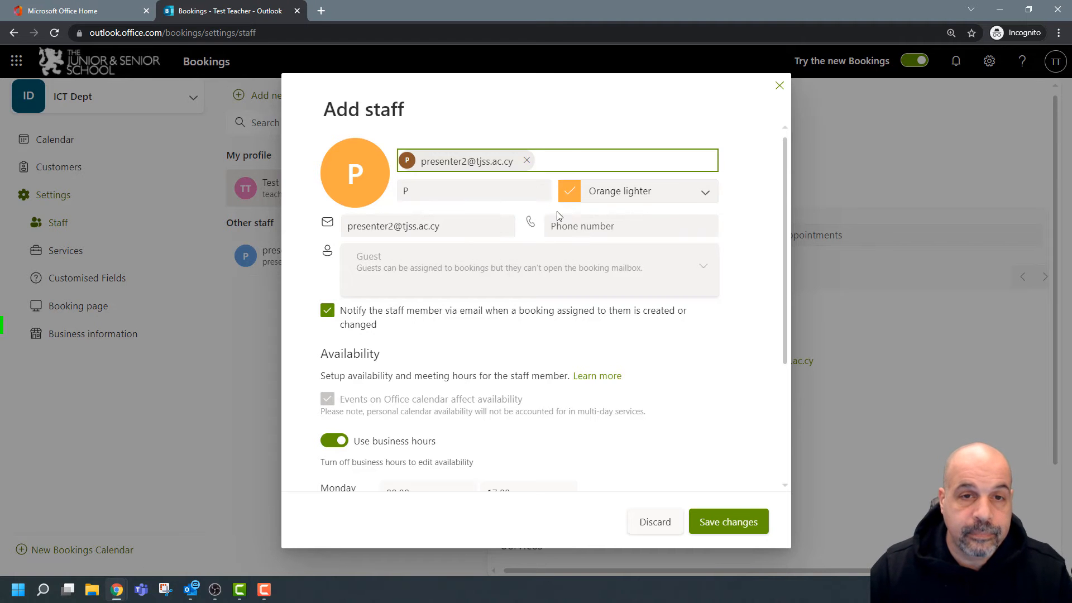
left_click(731, 525)
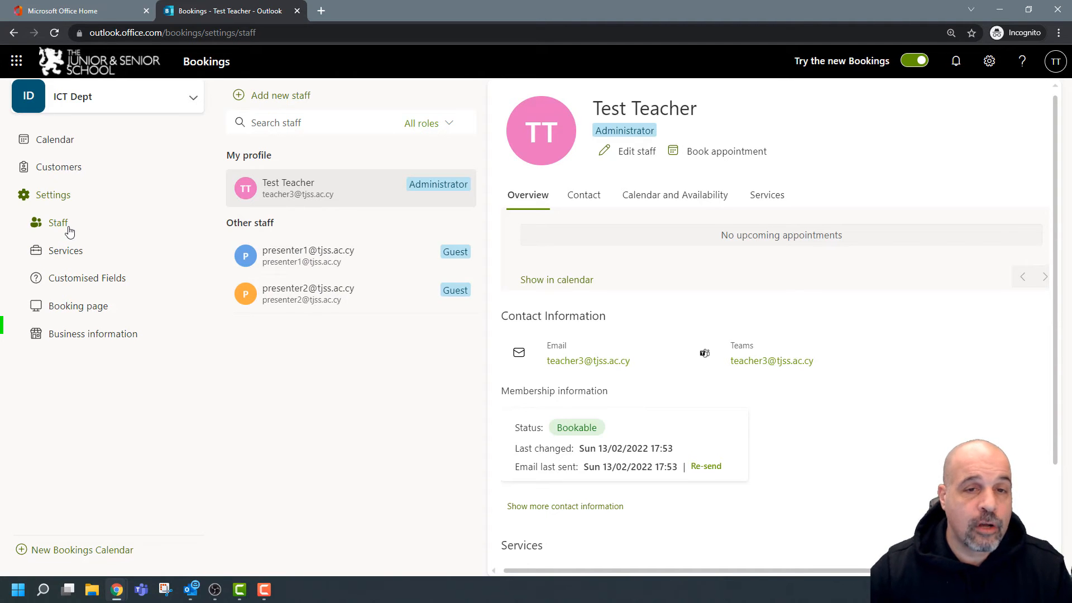
mouse_move(393, 272)
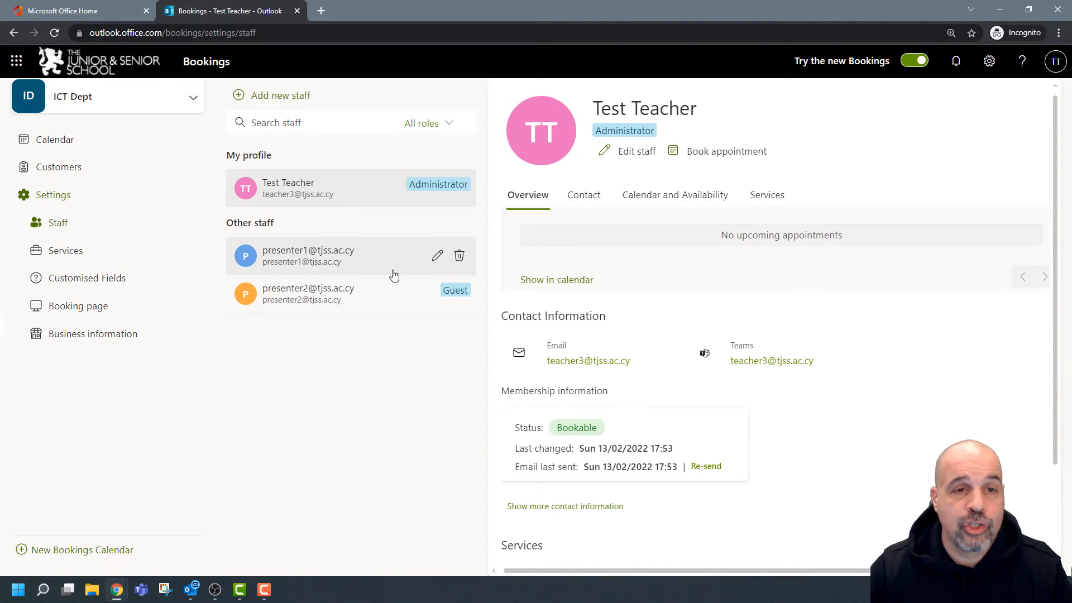
left_click(436, 255)
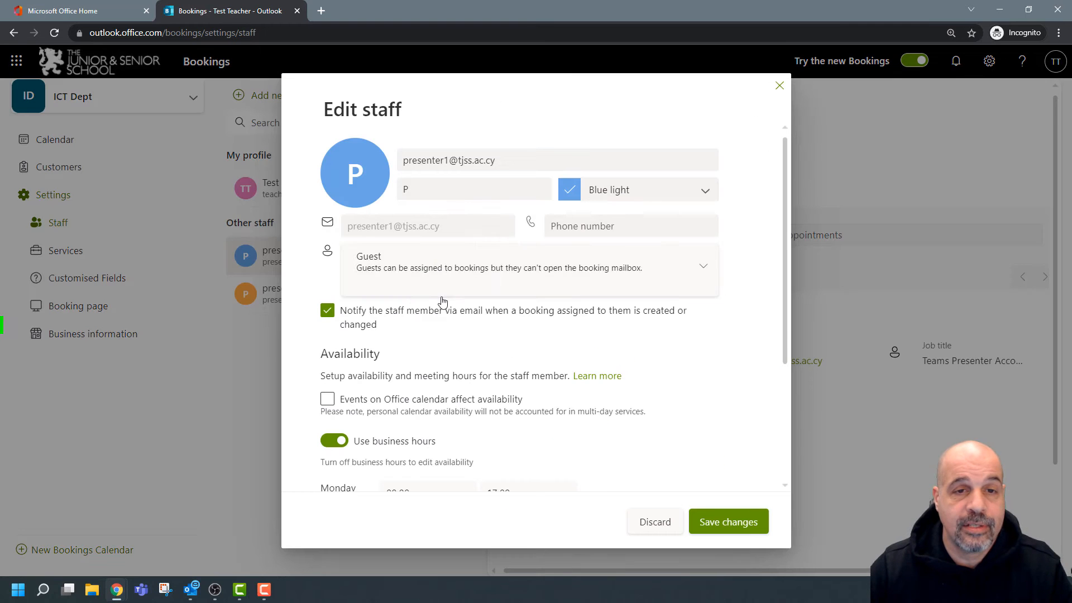
left_click(638, 270)
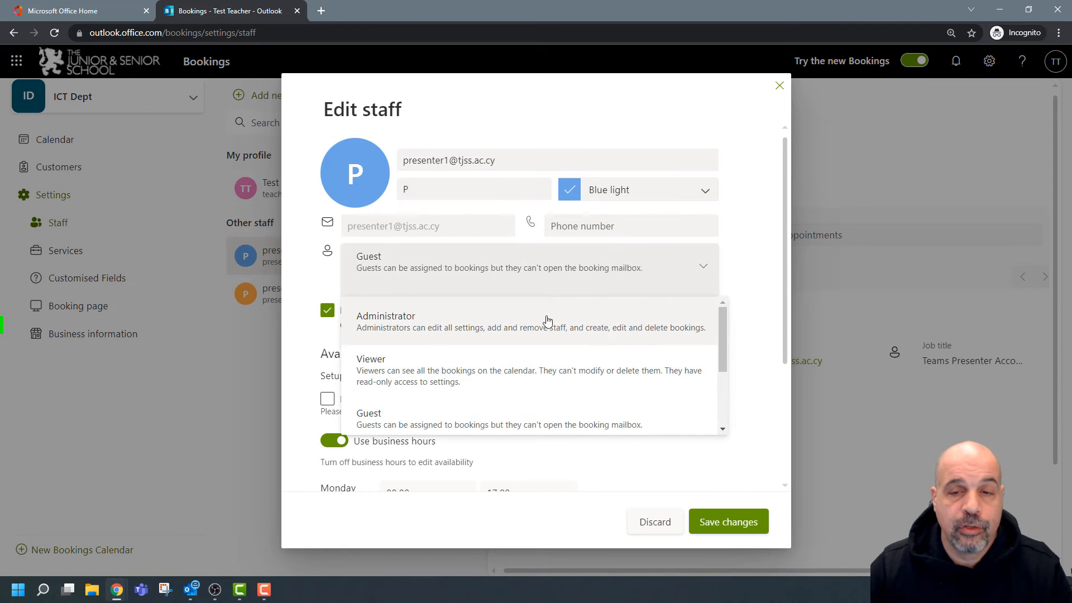
scroll(603, 335, "down", 3)
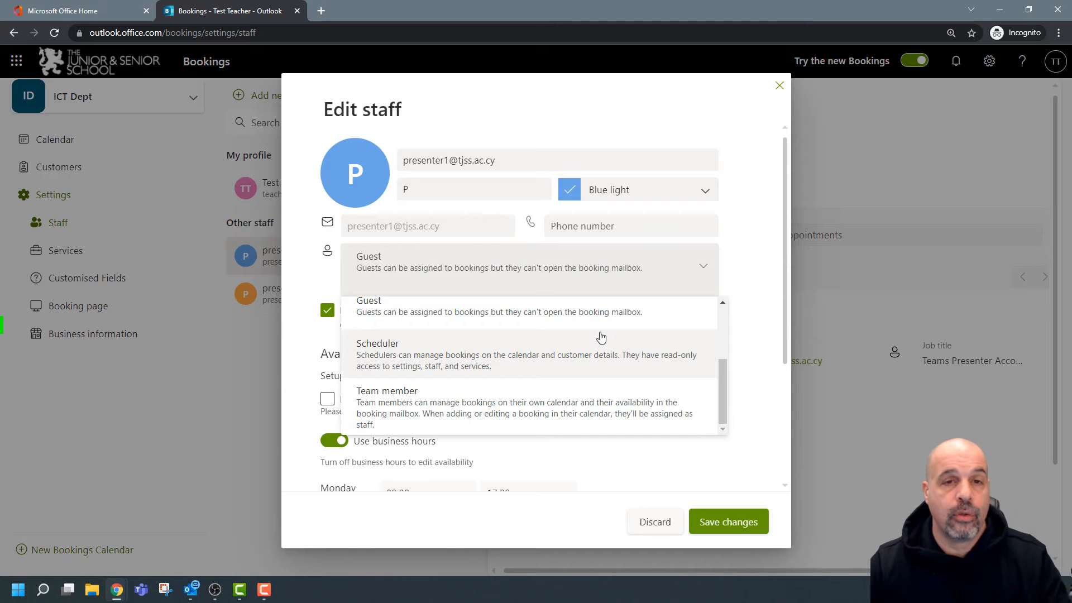
scroll(601, 337, "up", 1)
scroll(602, 337, "down", 1)
scroll(602, 337, "up", 3)
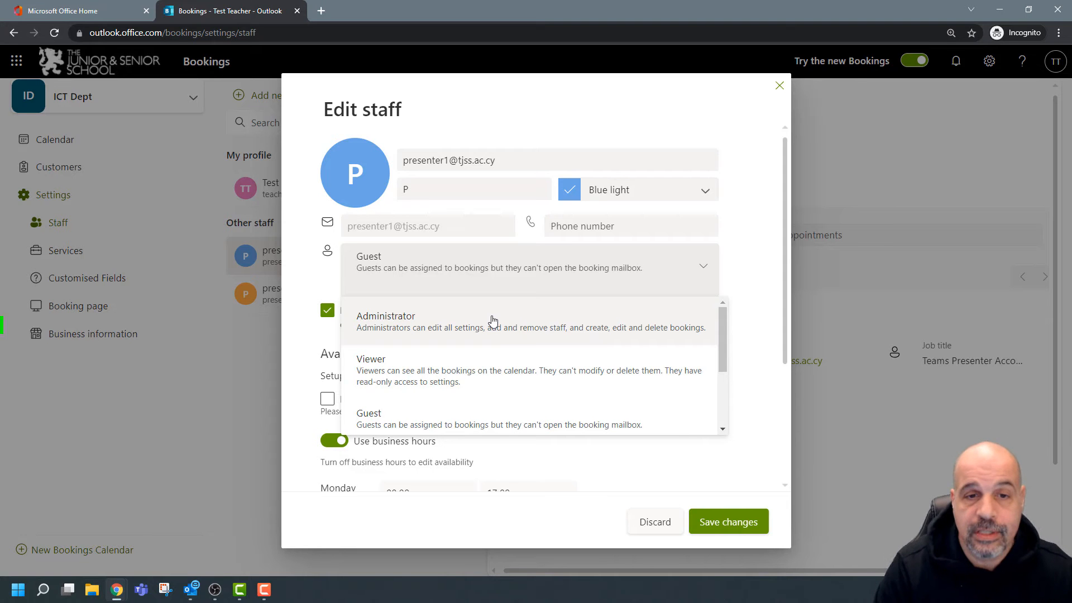
scroll(546, 371, "down", 2)
scroll(545, 371, "up", 2)
scroll(548, 372, "down", 2)
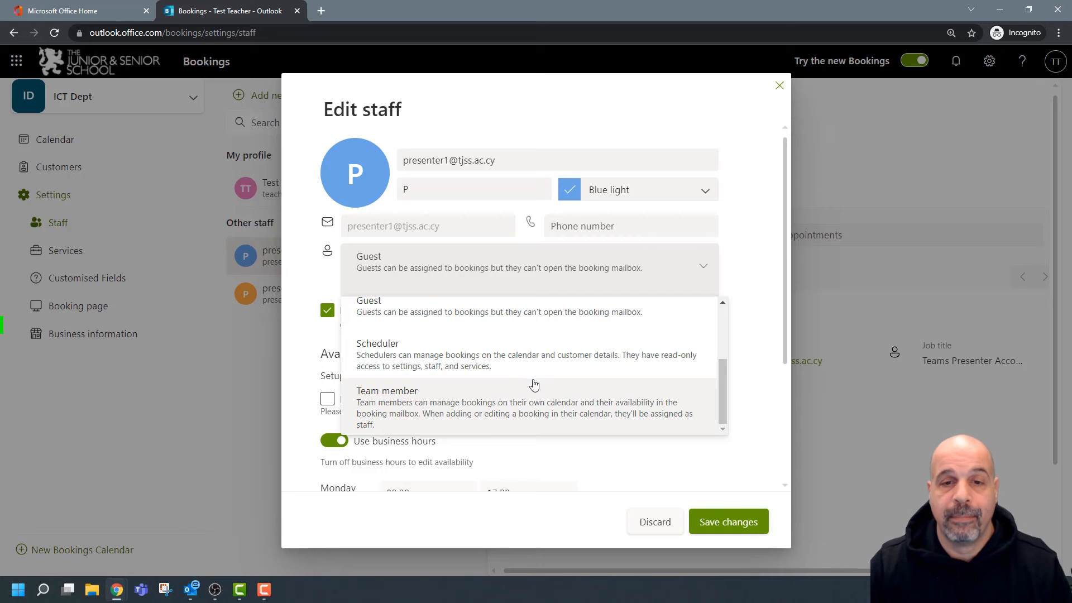
scroll(536, 383, "up", 2)
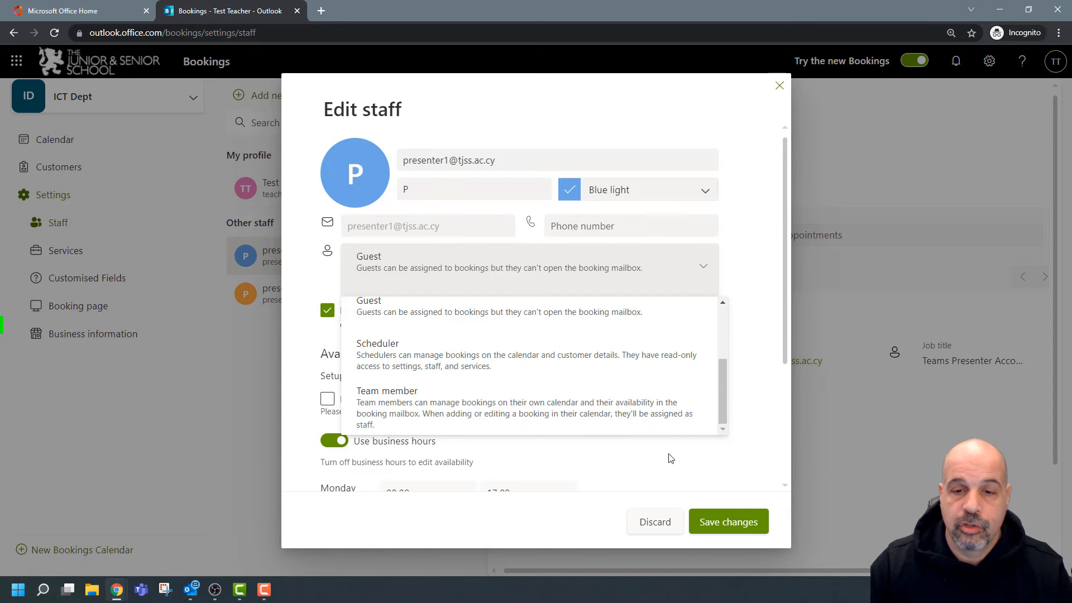
left_click(647, 524)
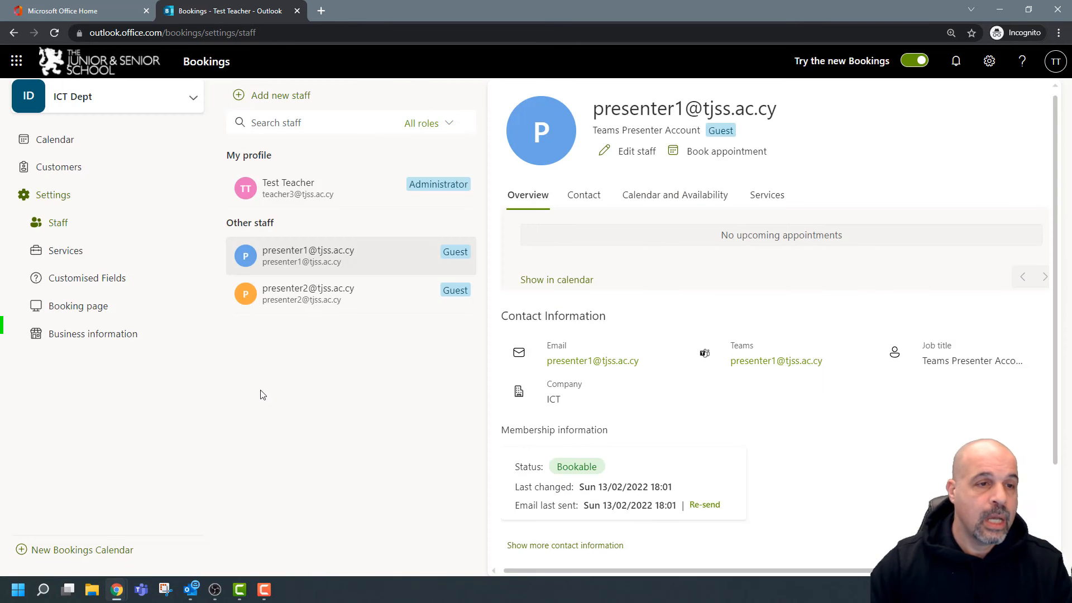
Bring up the booking page settings and scroll through them.
left_click(125, 337)
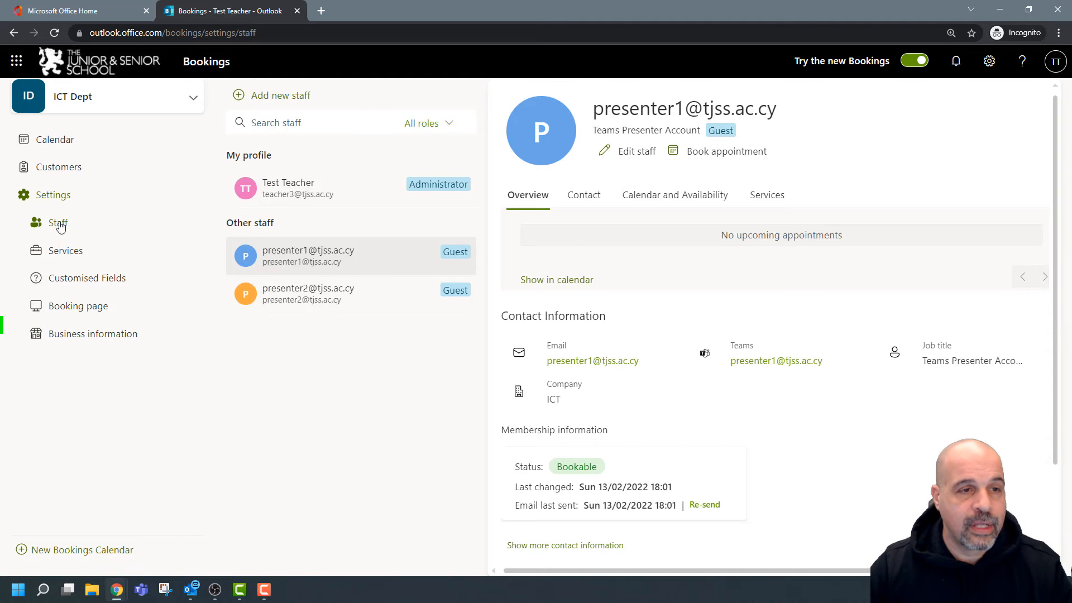
left_click(88, 311)
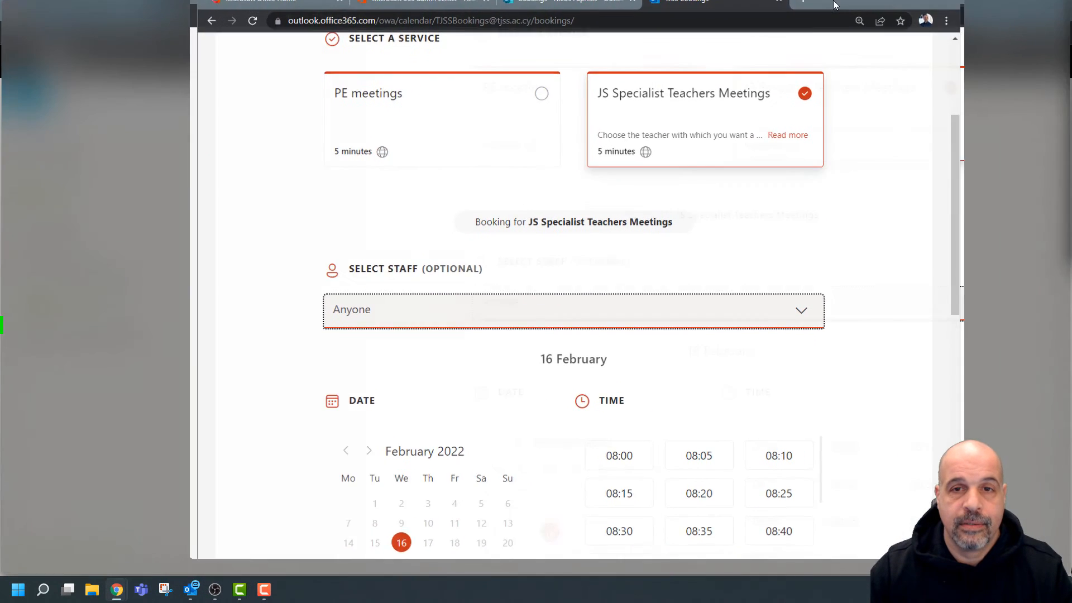
scroll(726, 233, "up", 3)
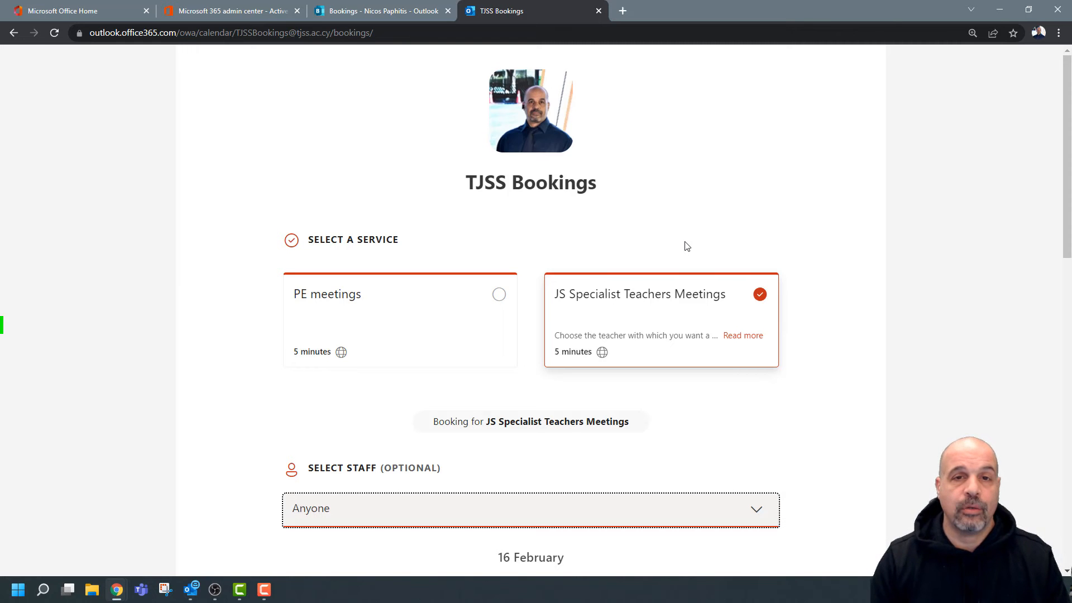
scroll(812, 293, "down", 2)
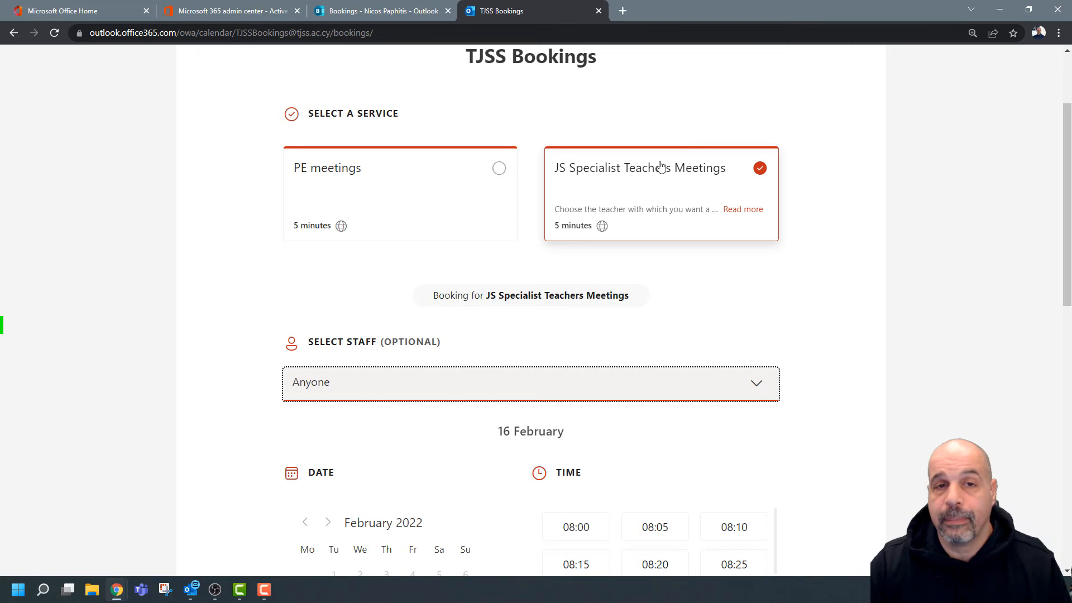
On the public page, pick JS Specialist Teachers Meetings and browse its 16 February time slots.
left_click(421, 170)
left_click(681, 170)
scroll(926, 277, "down", 5)
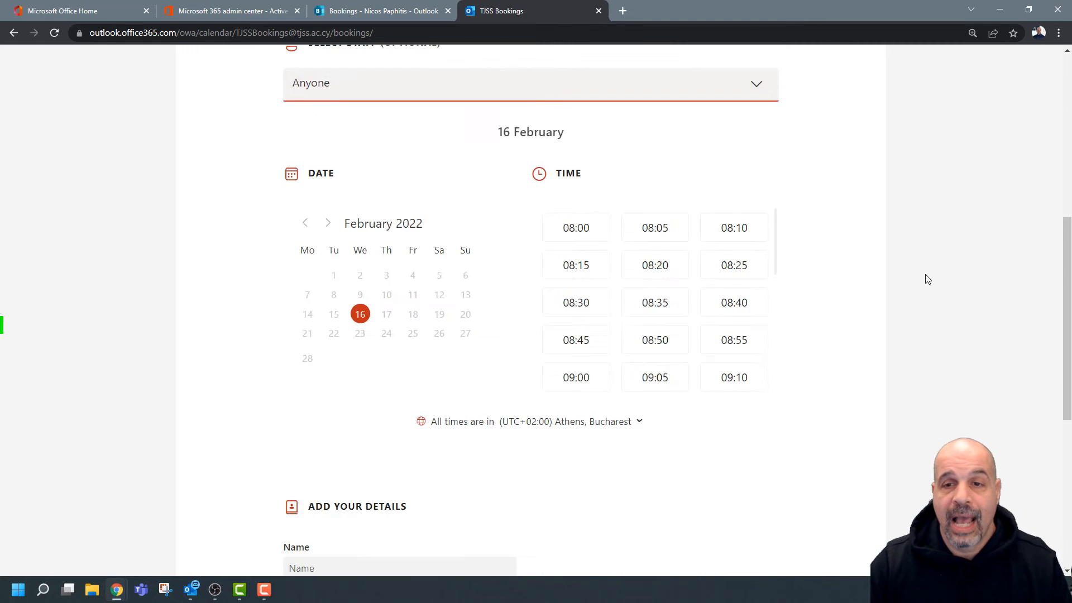
scroll(698, 219, "down", 10)
scroll(698, 219, "up", 3)
scroll(349, 407, "down", 3)
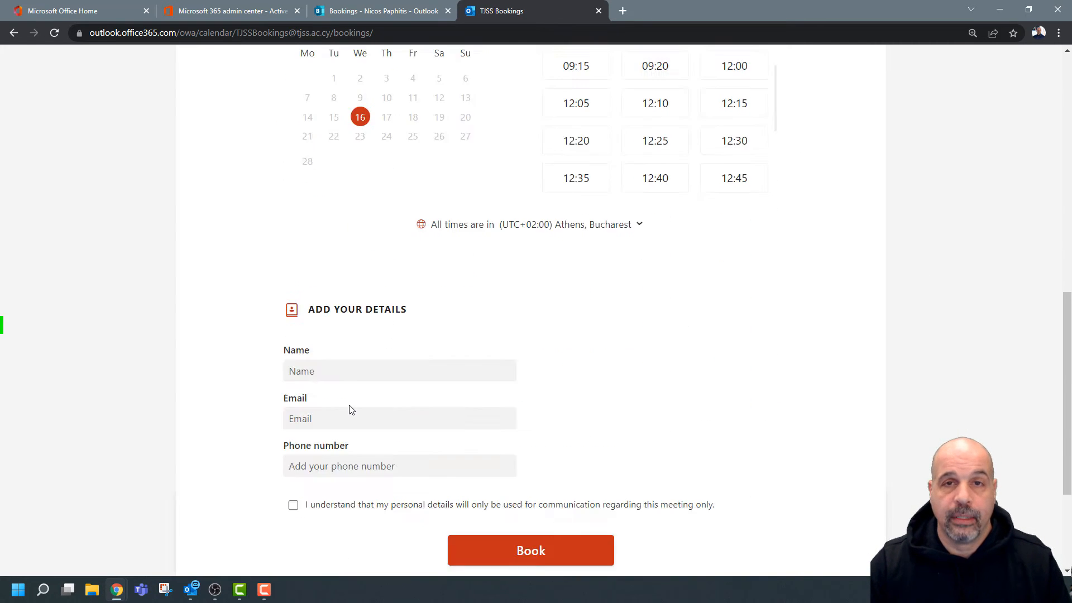
key("super+Down")
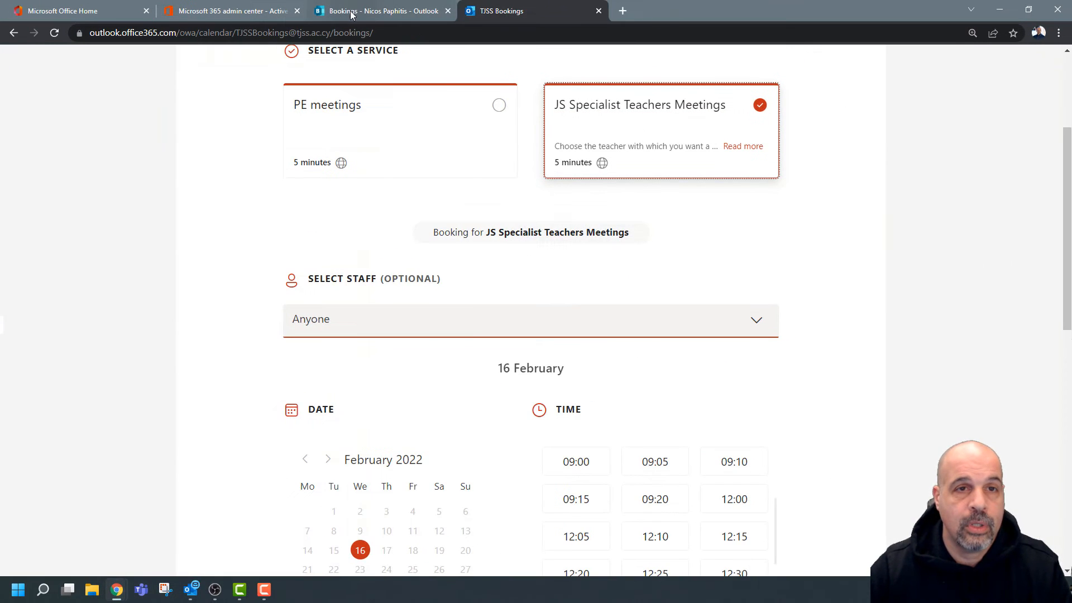
left_click(351, 12)
Set the booking page to No self-service, save, and reload the public page to test it.
left_click(73, 259)
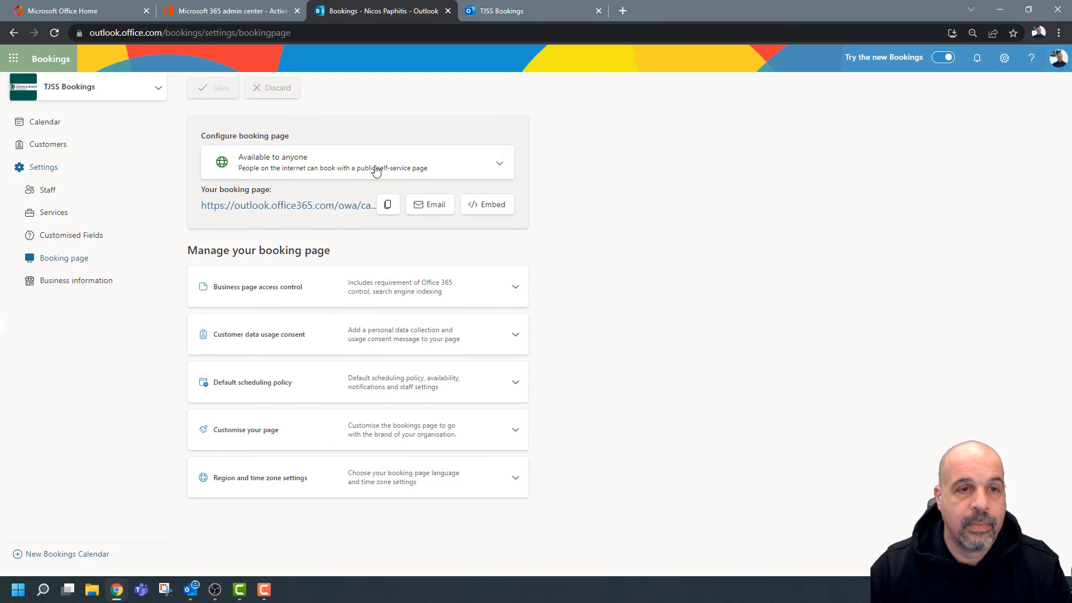
left_click(480, 166)
left_click(302, 197)
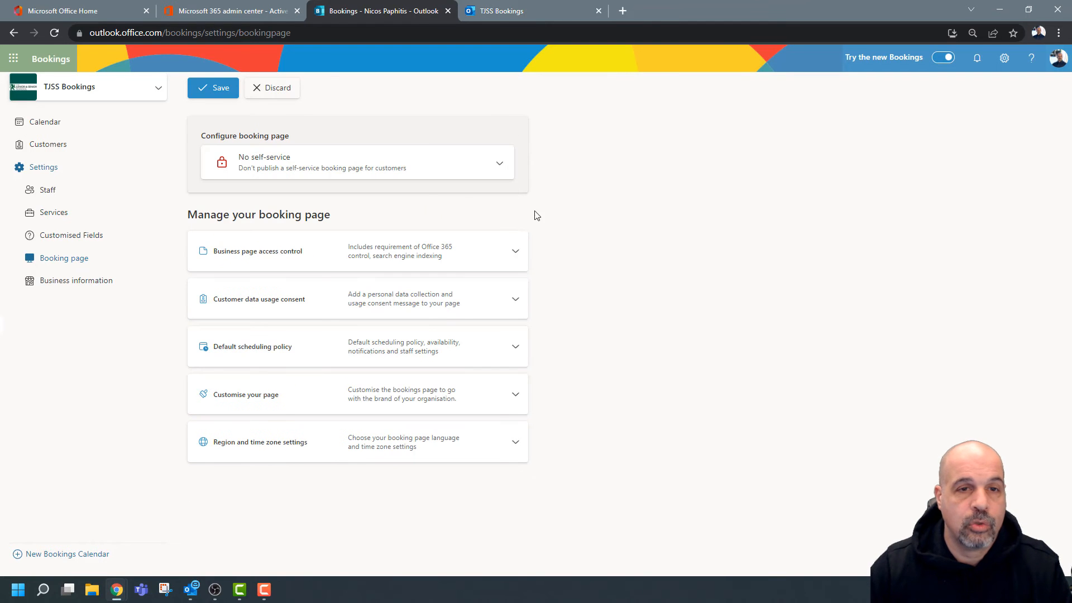
left_click(207, 90)
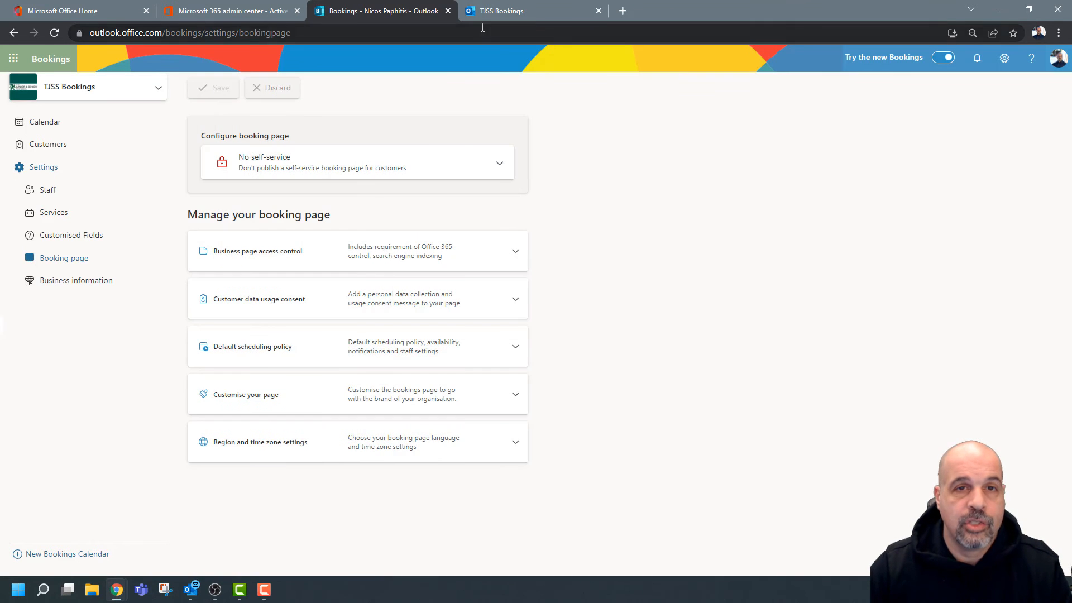
left_click(502, 11)
left_click(54, 32)
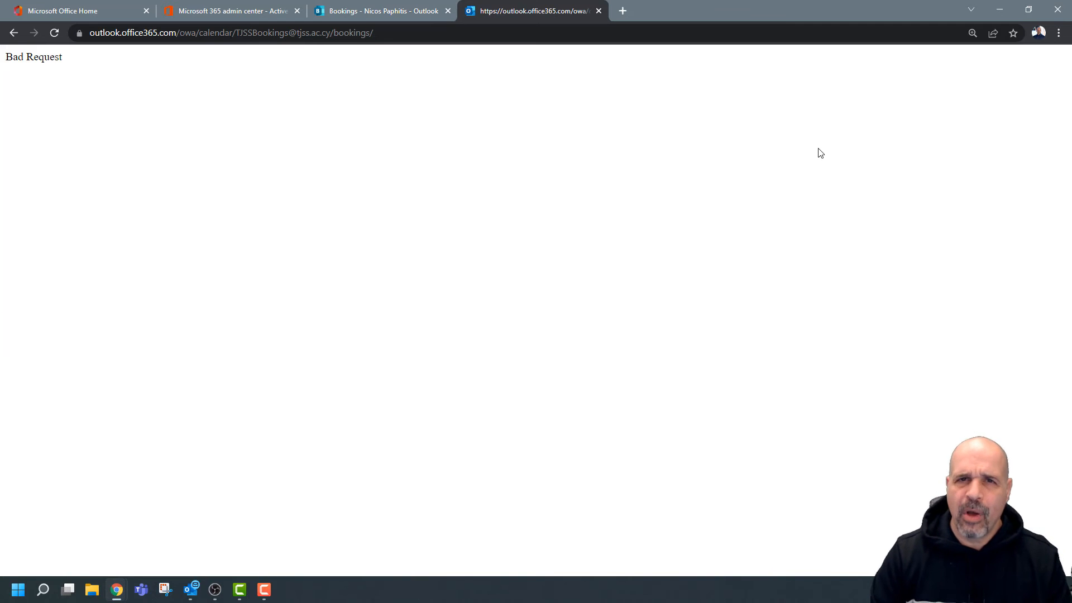
Make the booking page available to anyone again, save, reload the public page and resize the window.
left_click(412, 20)
left_click(332, 169)
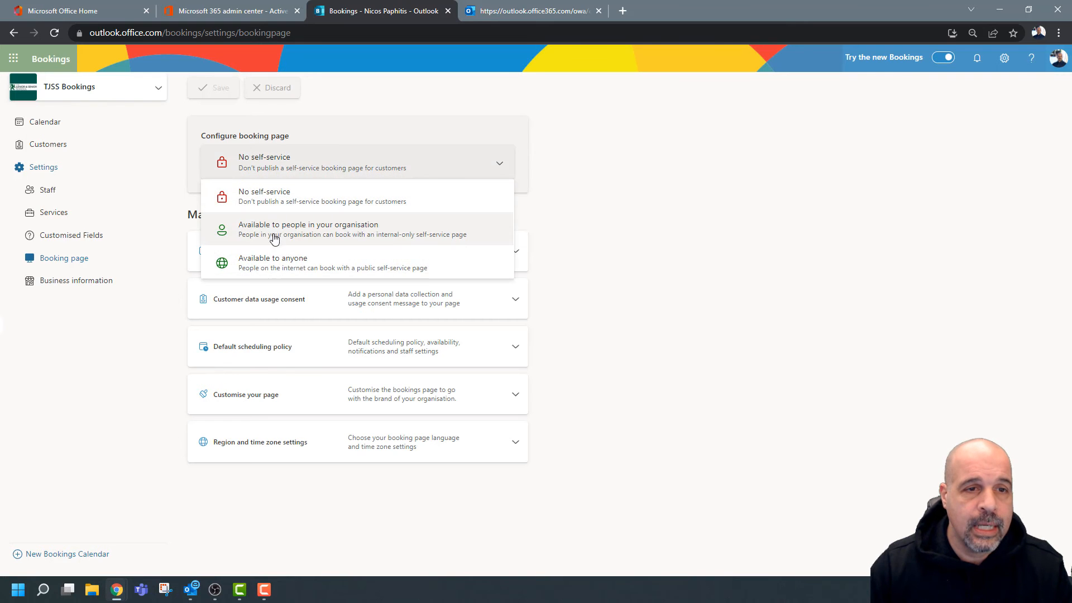
left_click(276, 263)
left_click(213, 89)
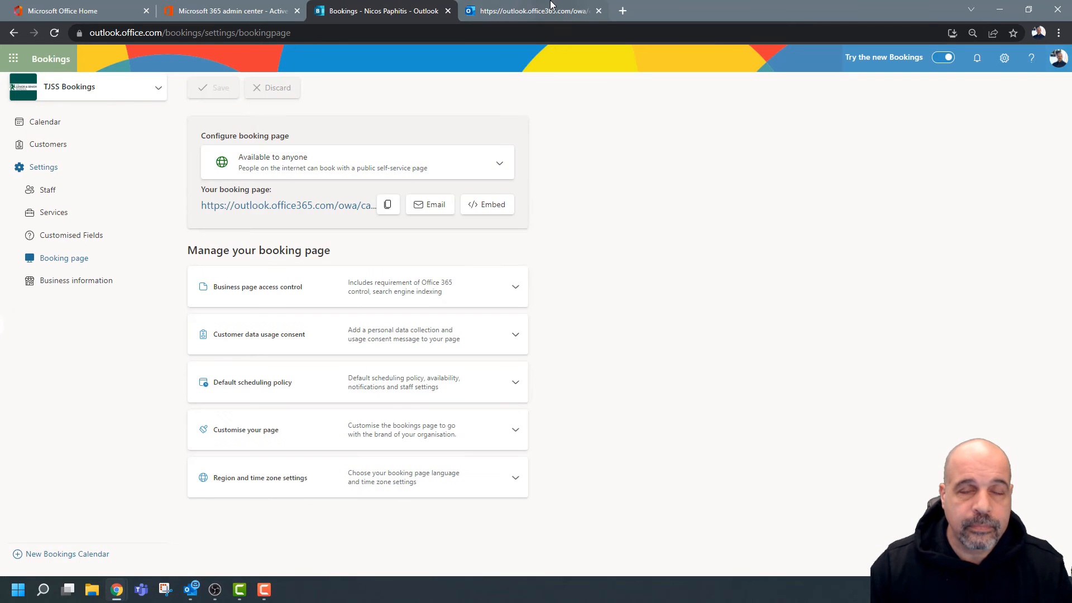
left_click(519, 12)
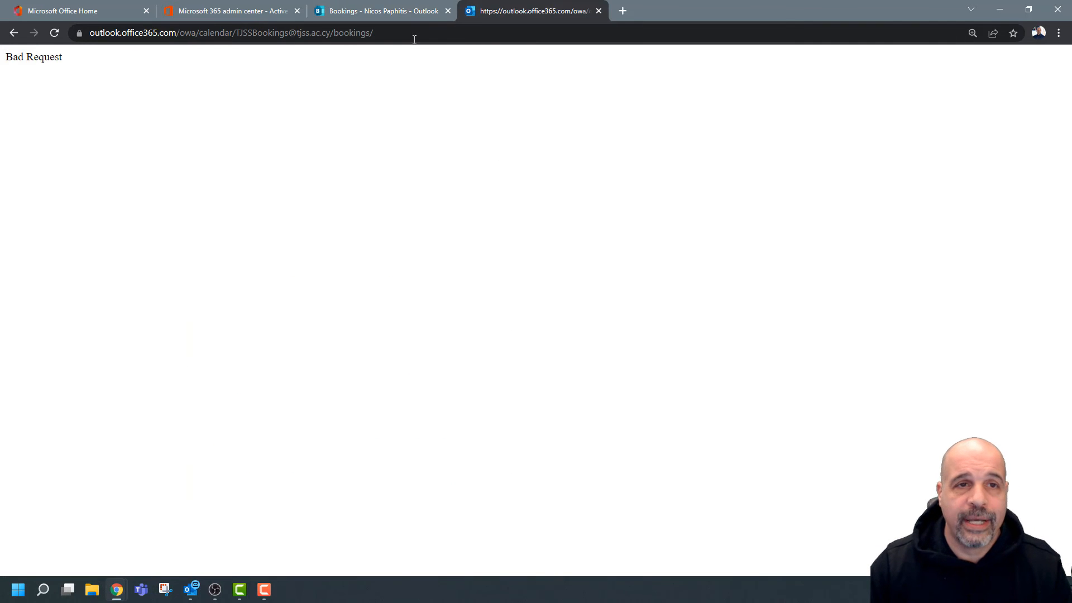
left_click(54, 33)
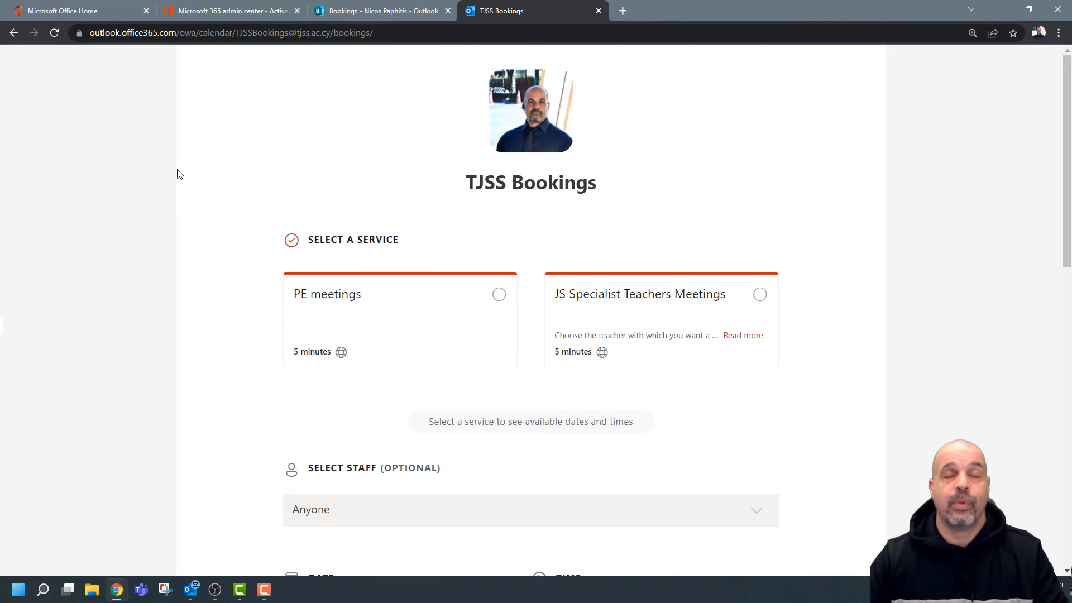
left_click_drag(678, 8, 542, 15)
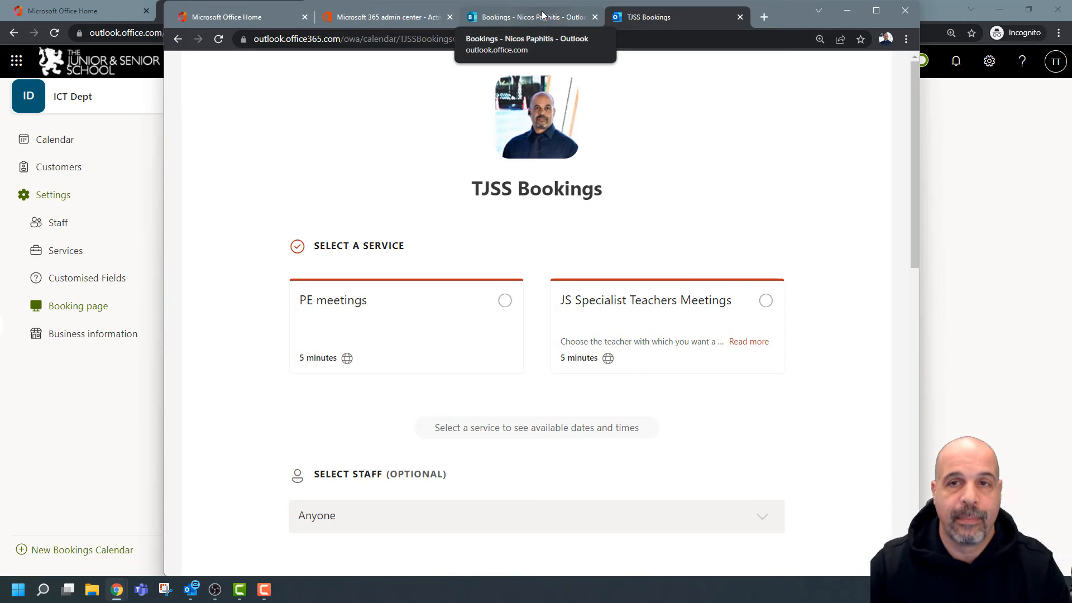
Try the ICT Dept availability options and settle on 'Available to people in your organisation'.
left_click(847, 10)
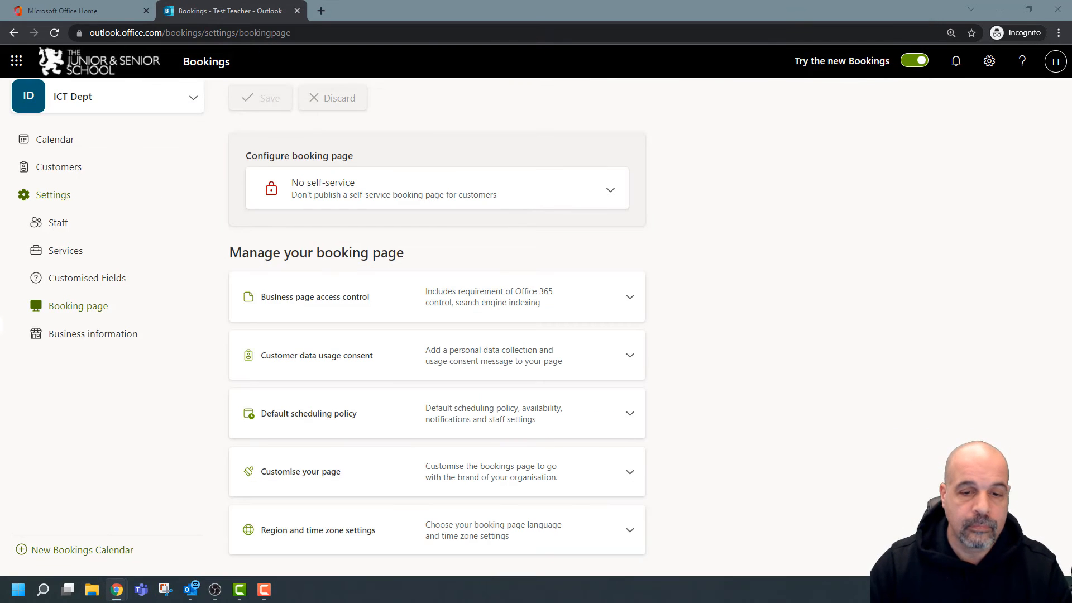
left_click(609, 190)
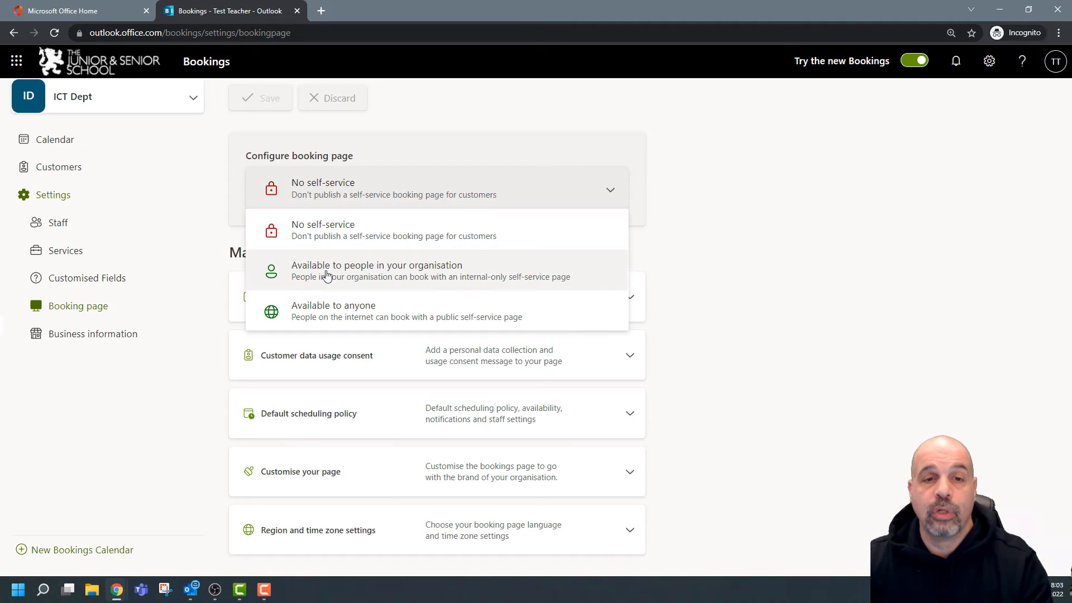
left_click(338, 277)
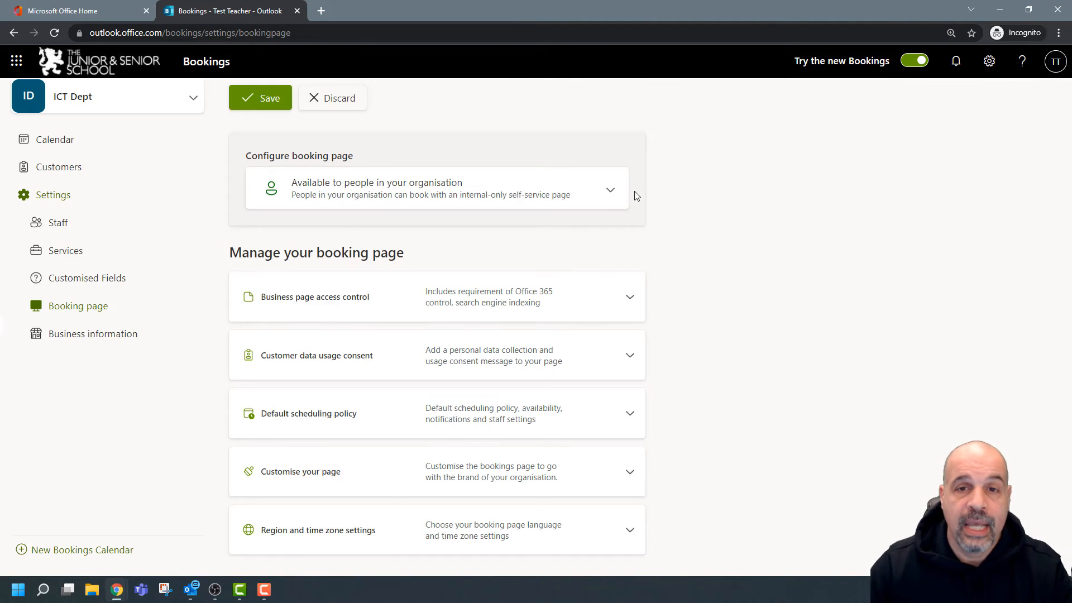
left_click(611, 192)
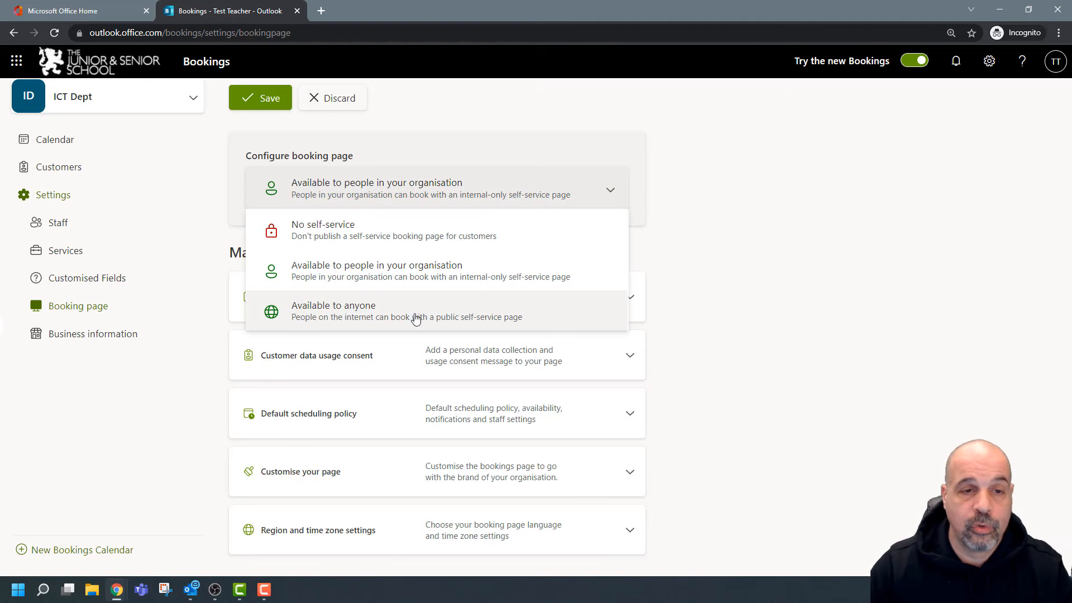
left_click(409, 312)
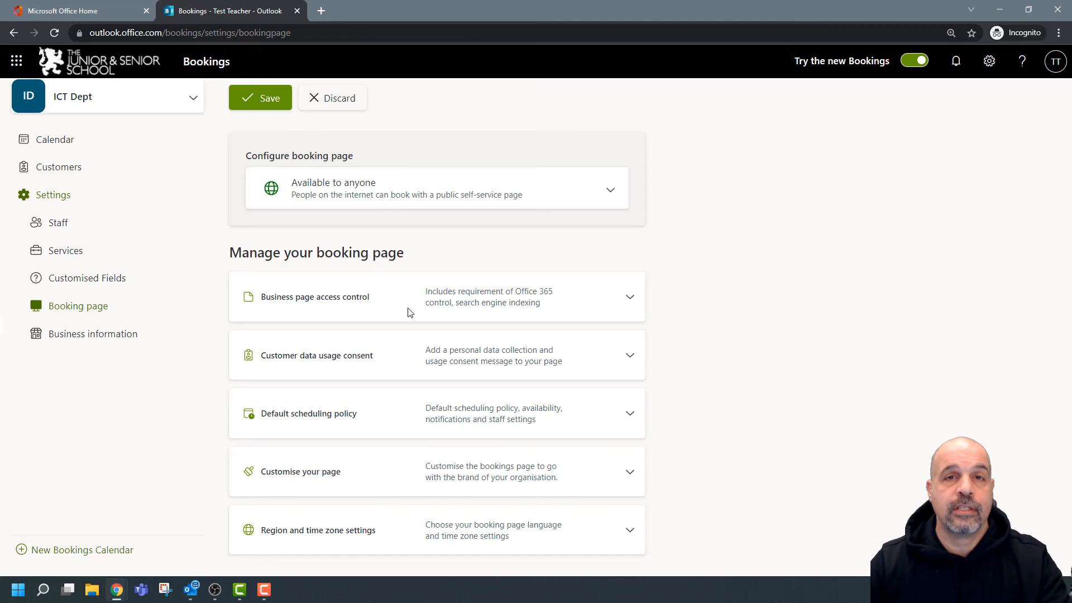
left_click(465, 184)
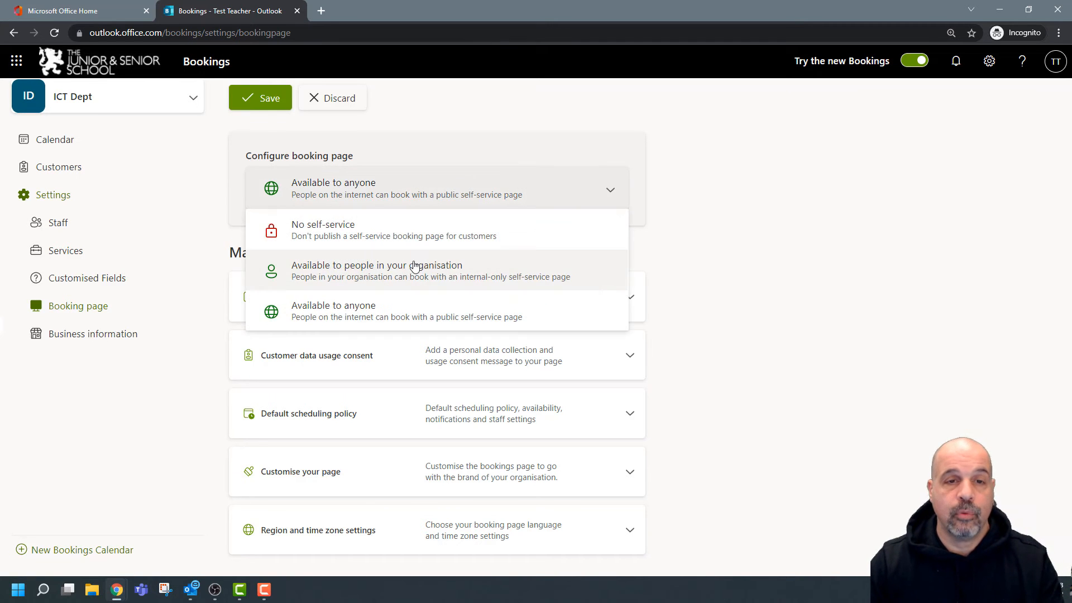
left_click(413, 267)
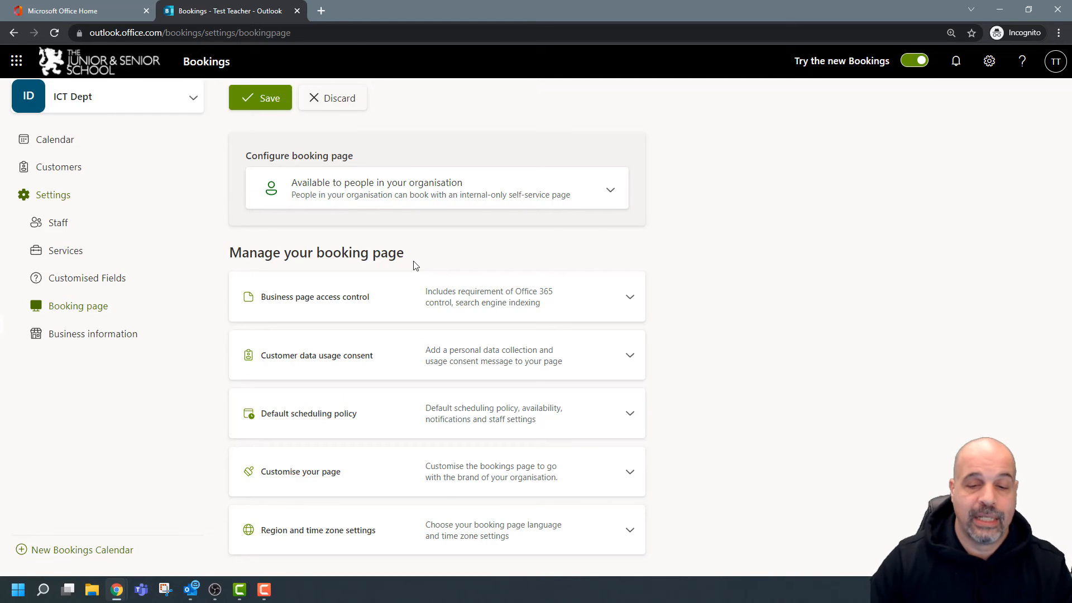
left_click_drag(725, 61, 731, 18)
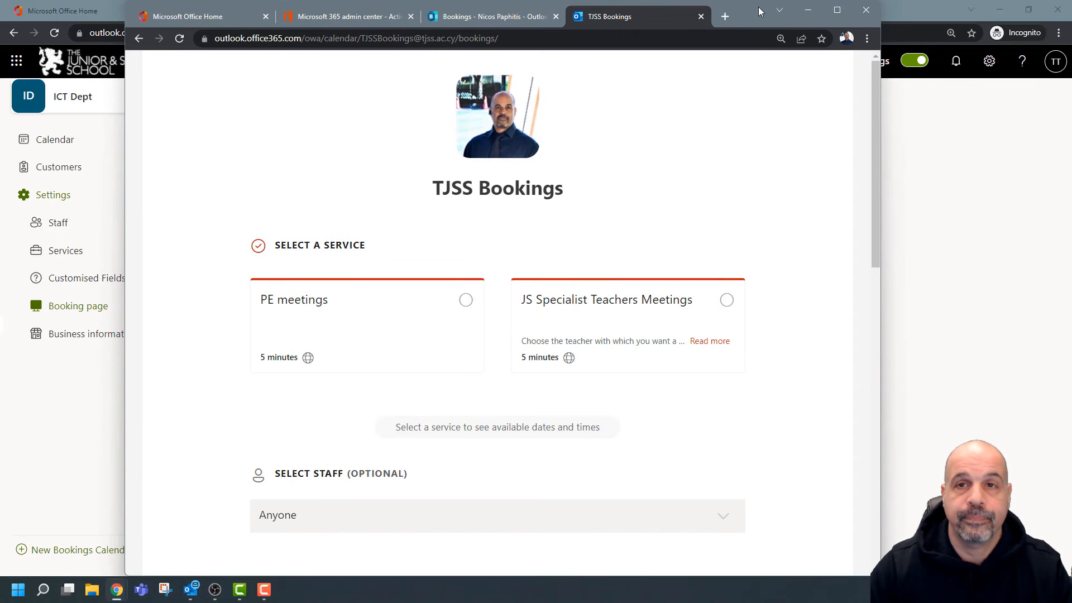
double_click(740, 10)
left_click(368, 11)
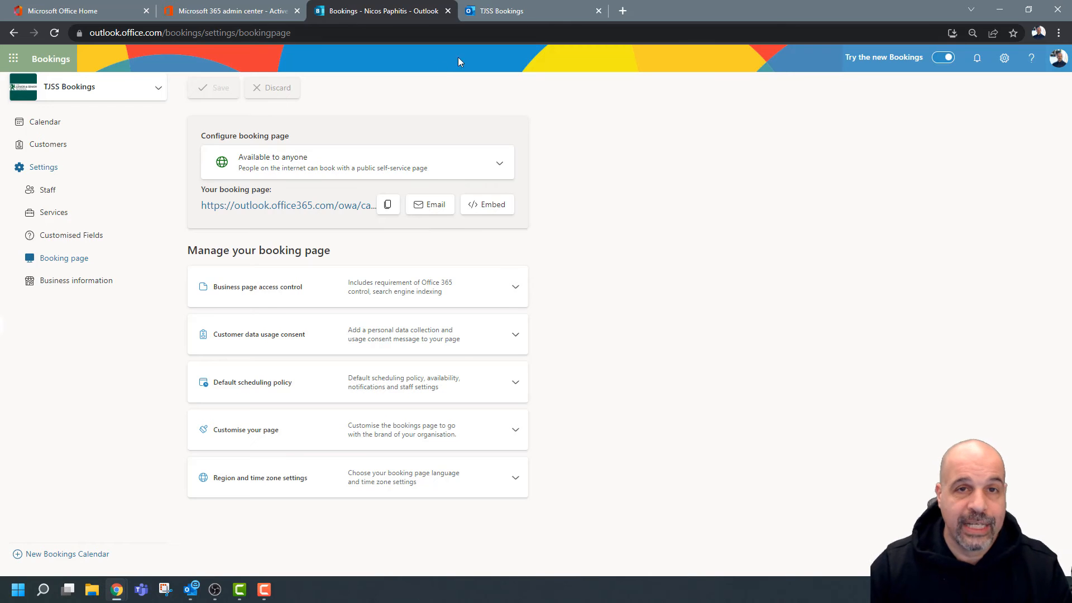
left_click(527, 11)
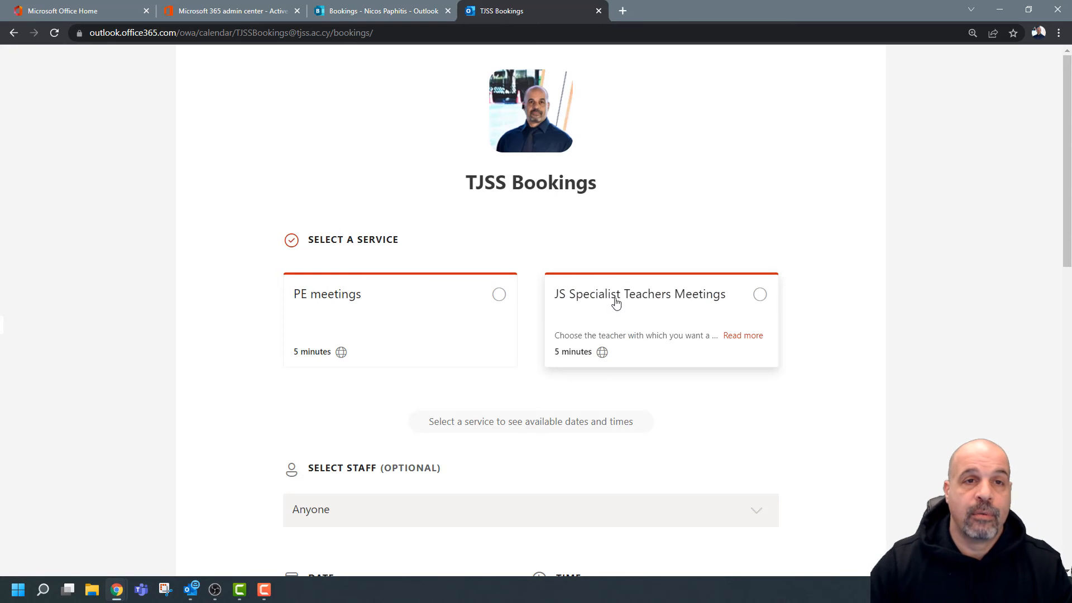
left_click(377, 12)
left_click(265, 167)
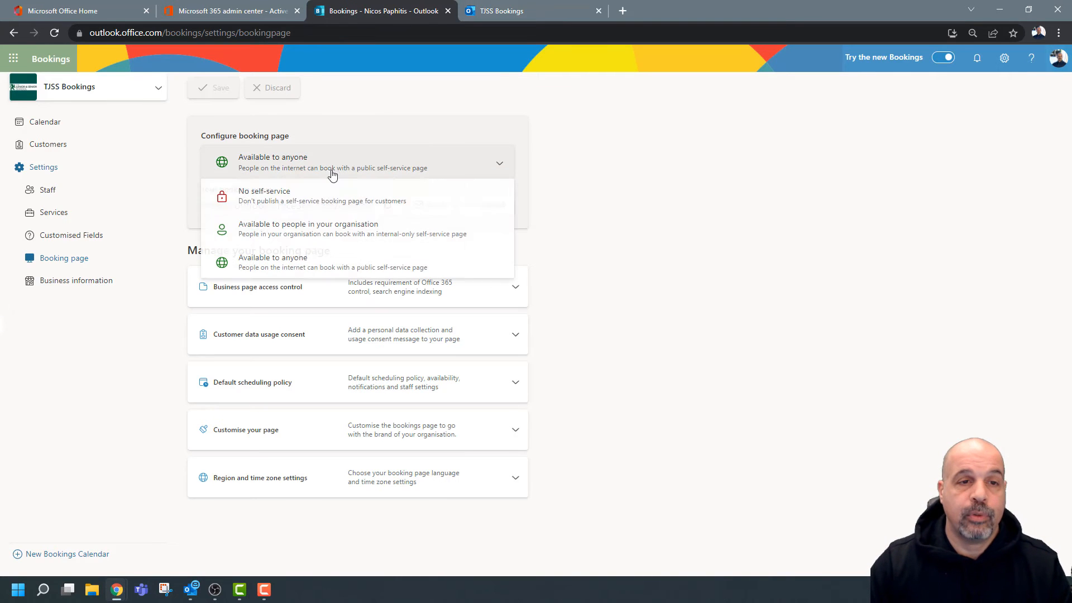
left_click(499, 15)
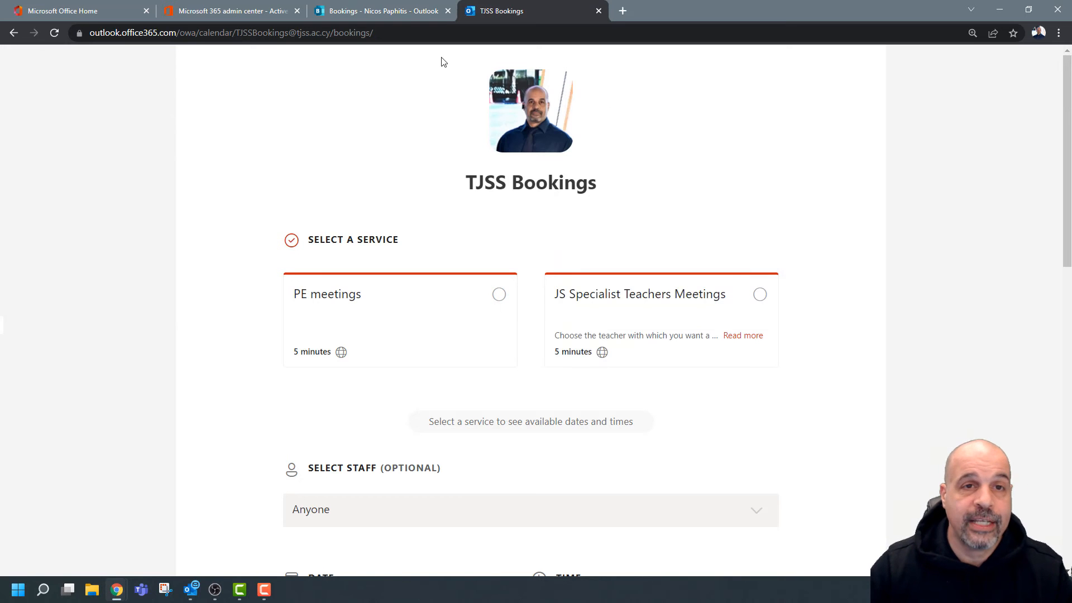
left_click(385, 11)
left_click(906, 170)
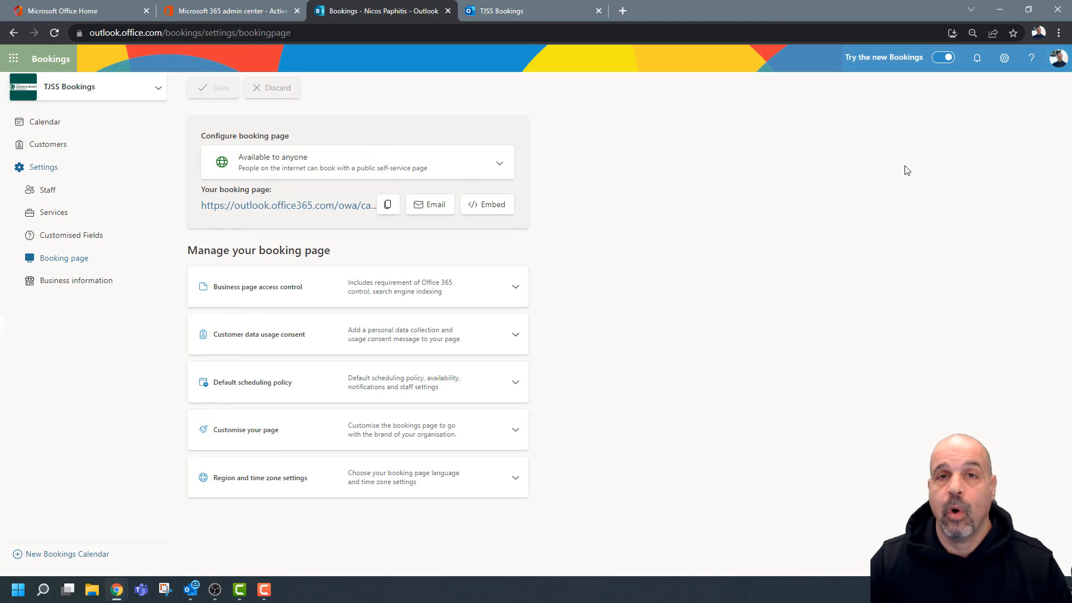
left_click(535, 13)
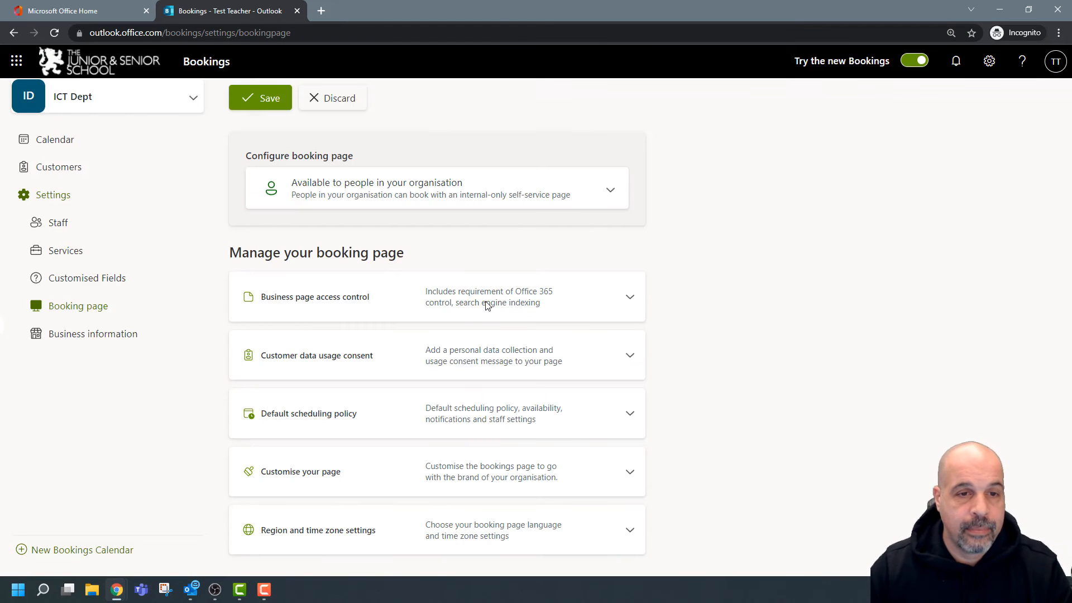
In Business page access control, toggle search indexing off and on, leaving options unticked.
left_click(636, 303)
scroll(822, 279, "down", 1)
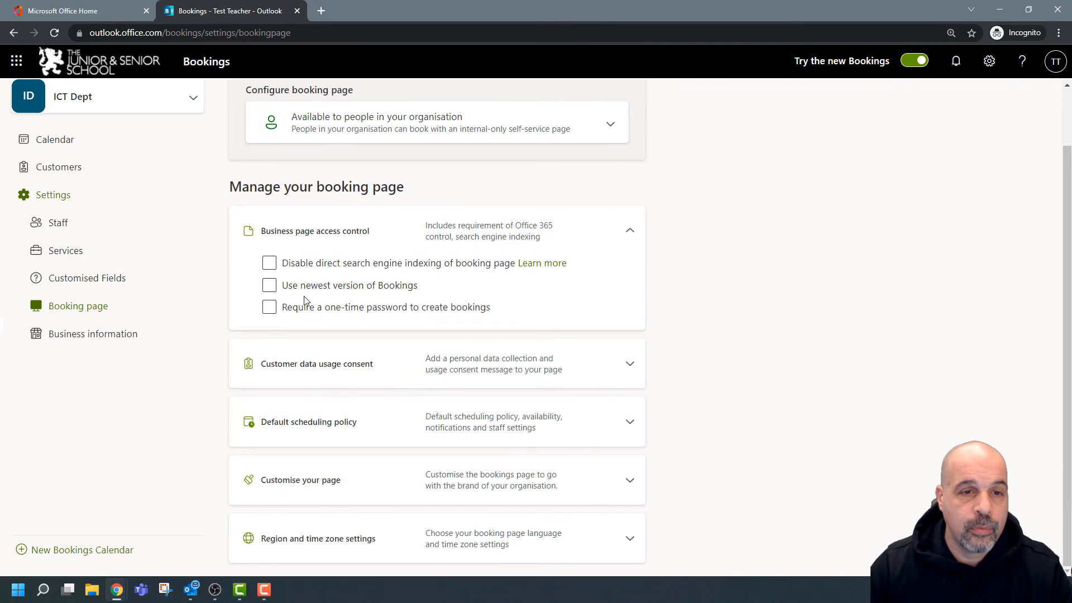
left_click(384, 267)
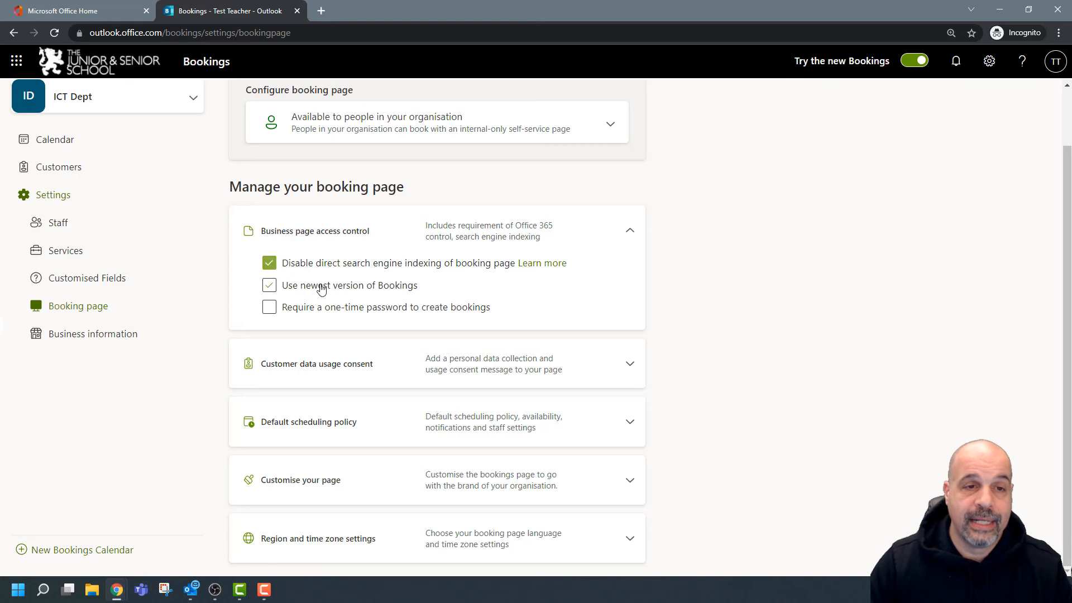
left_click(269, 264)
left_click(389, 288)
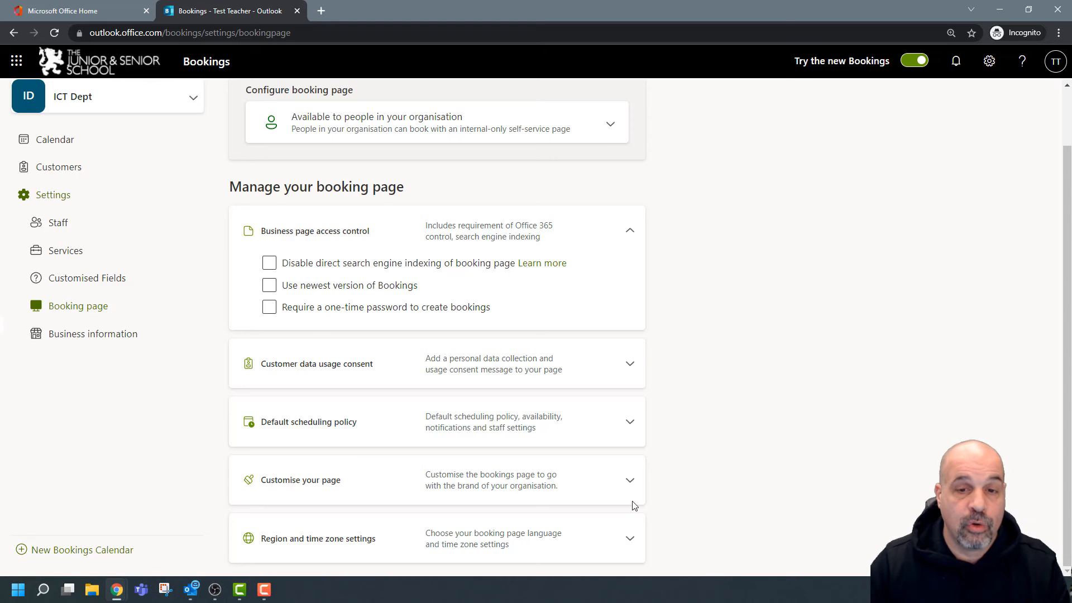
left_click_drag(802, 583, 759, 3)
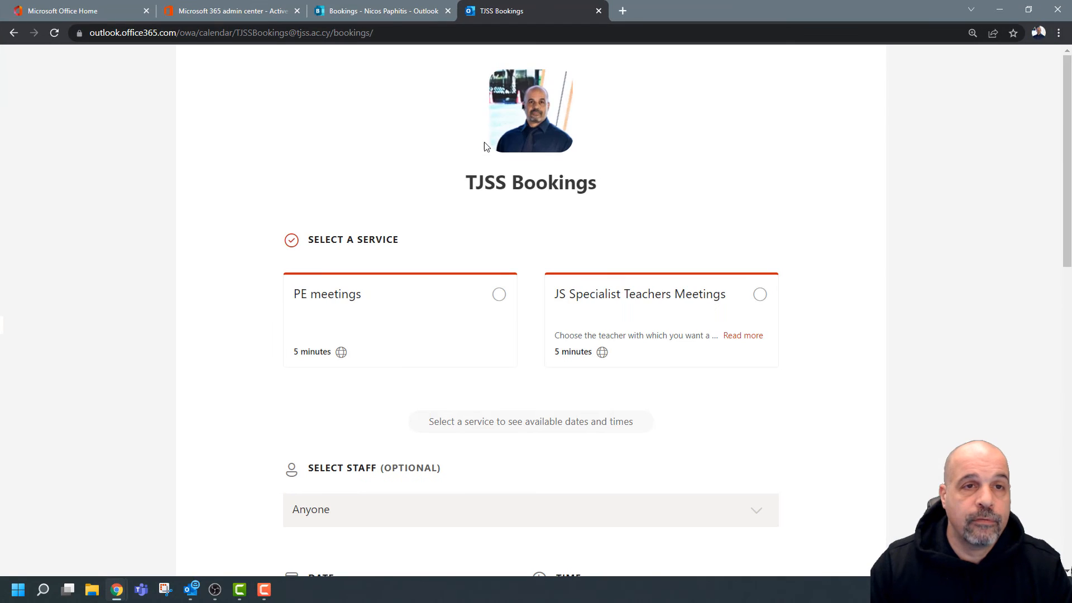
Turn off Use newest version for TJSS Bookings, save, and reload the public page to compare.
left_click(384, 10)
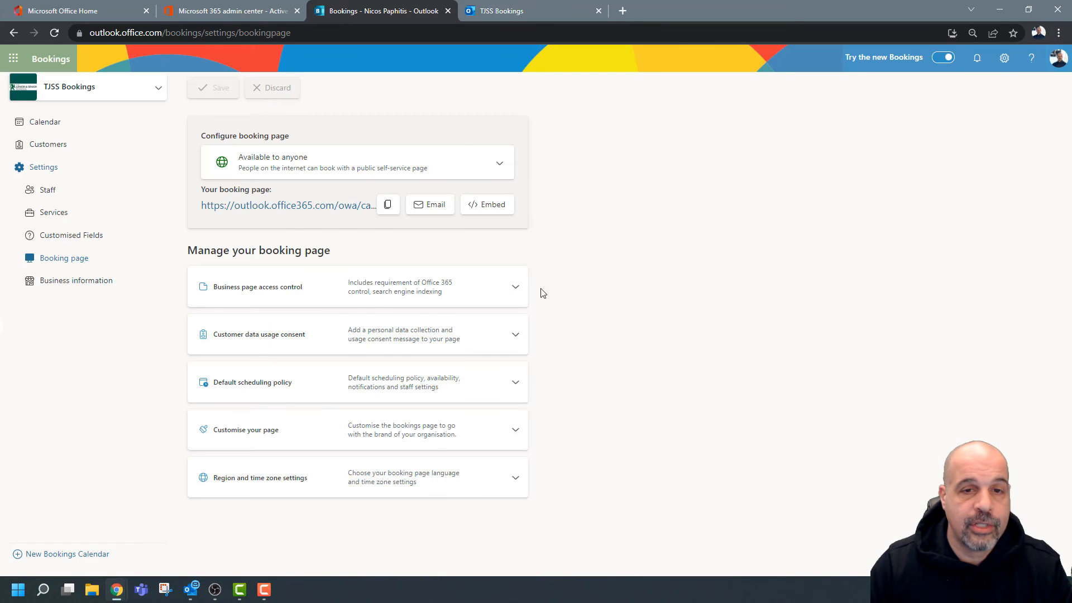
left_click(515, 287)
left_click(224, 333)
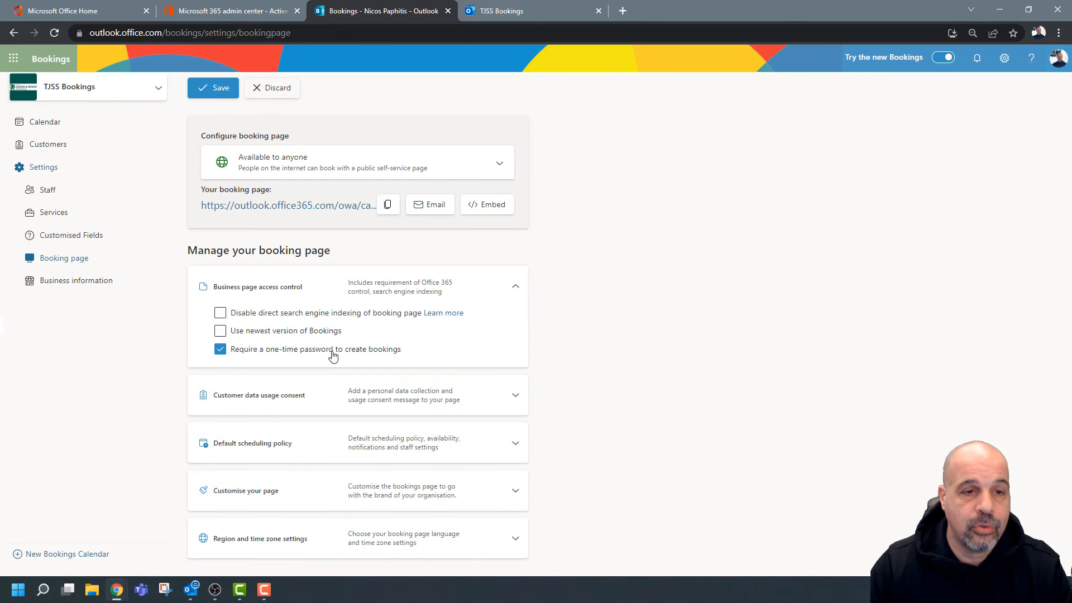
left_click(214, 91)
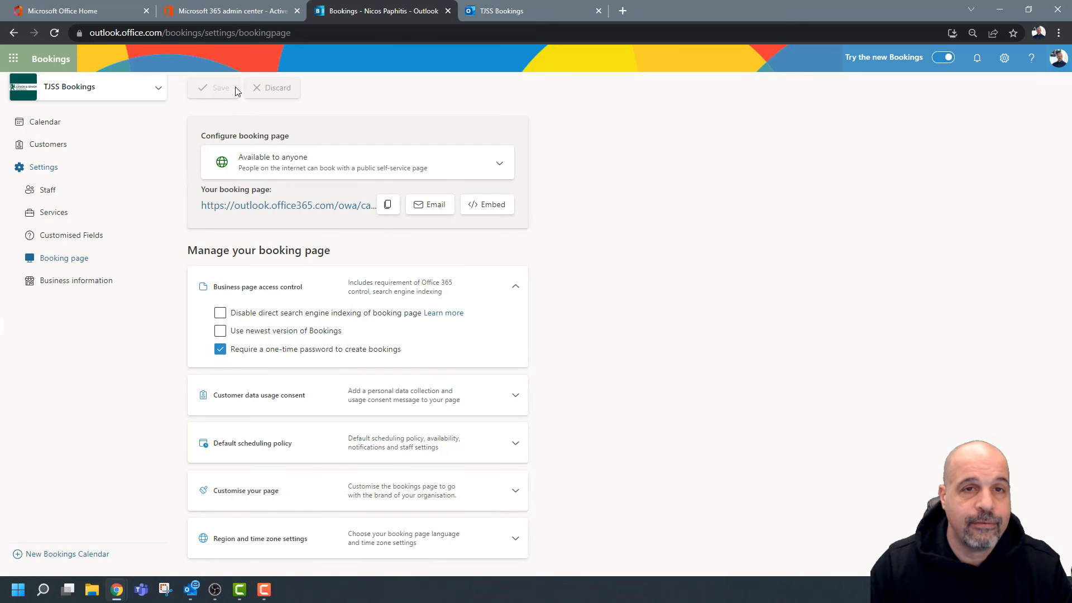
left_click(476, 15)
left_click(54, 33)
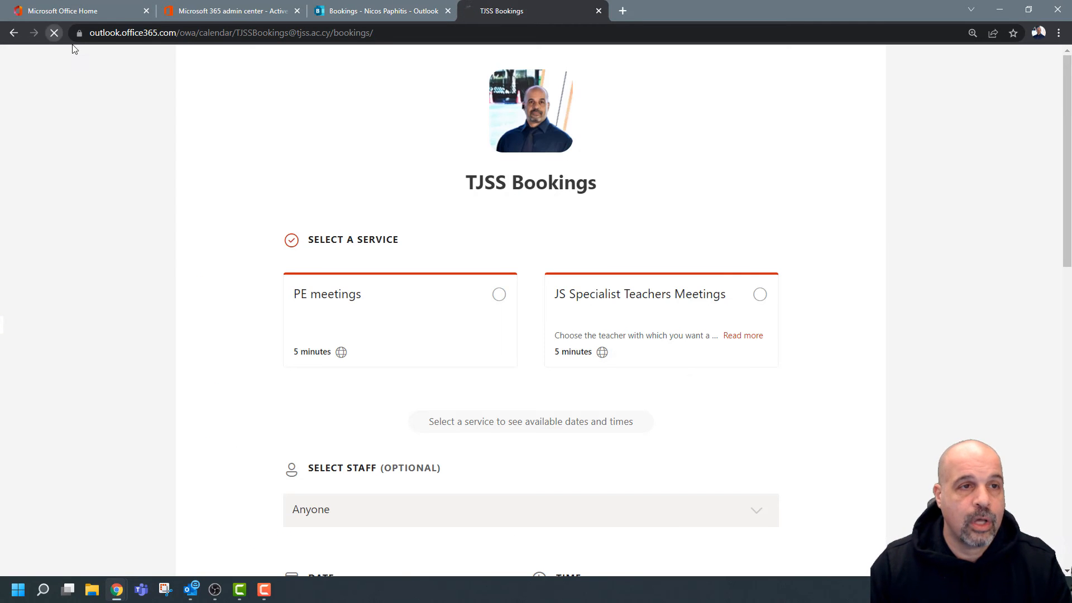
scroll(902, 276, "down", 10)
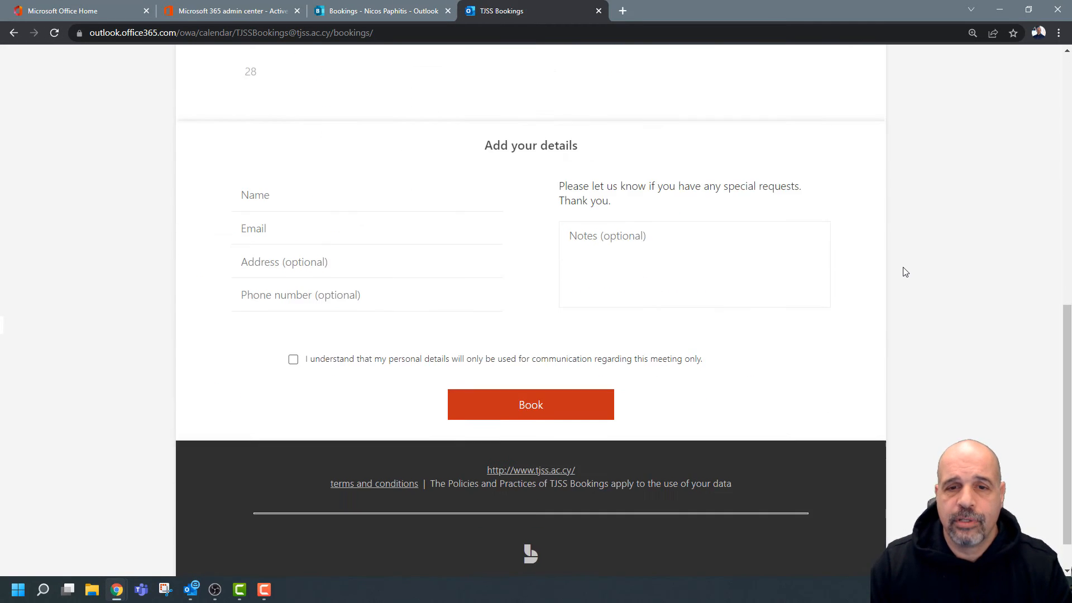
scroll(900, 265, "up", 9)
scroll(910, 211, "up", 1)
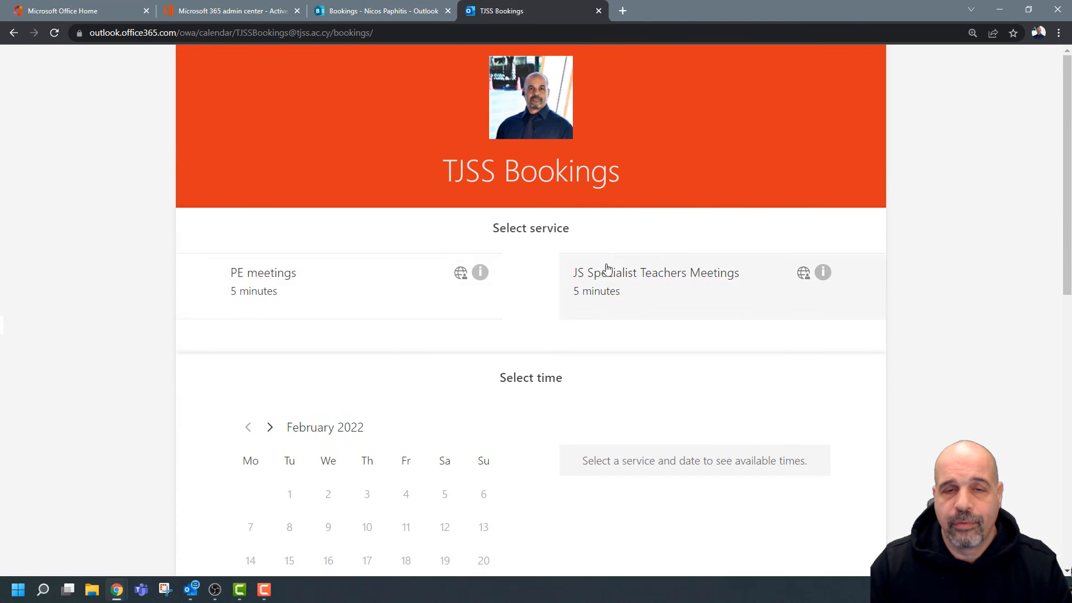
Restore and save newest version for TJSS, then tick newest version and one-time password for ICT Dept.
left_click(400, 11)
left_click(220, 331)
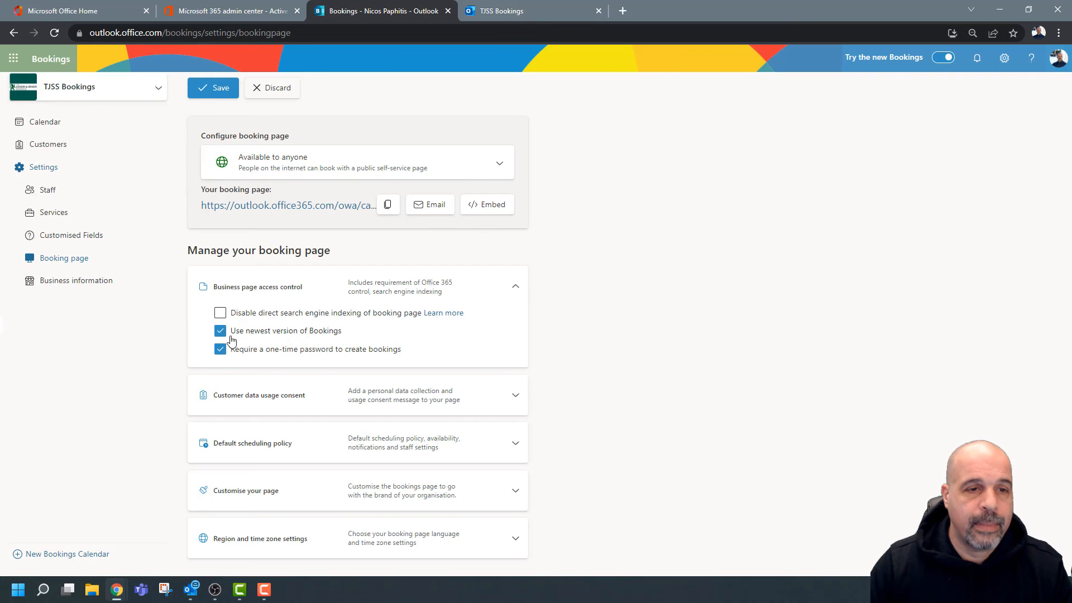
left_click(215, 89)
left_click(511, 12)
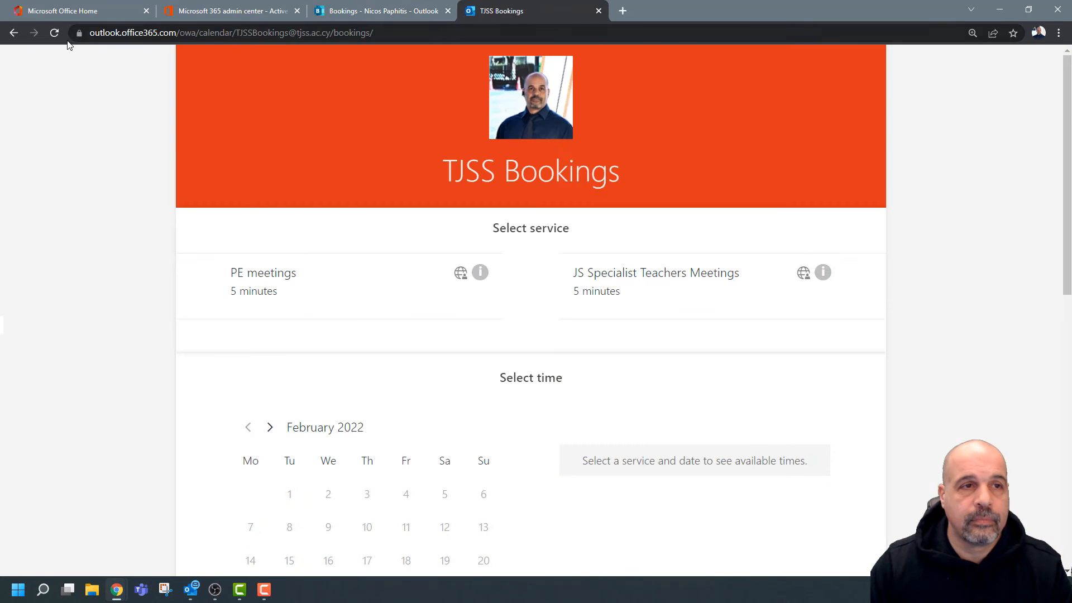
left_click(55, 34)
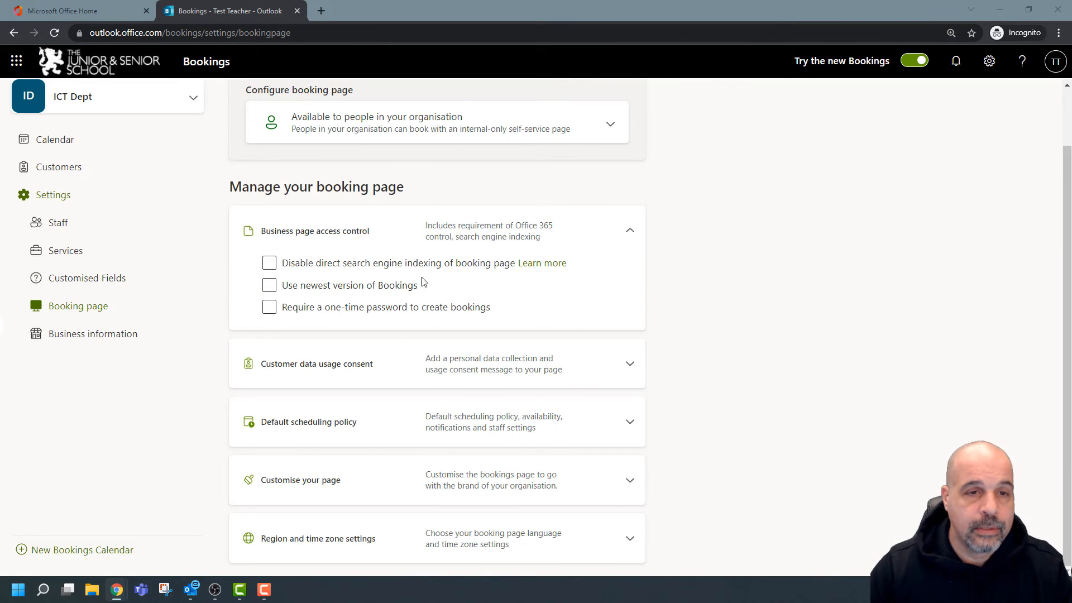
left_click(272, 286)
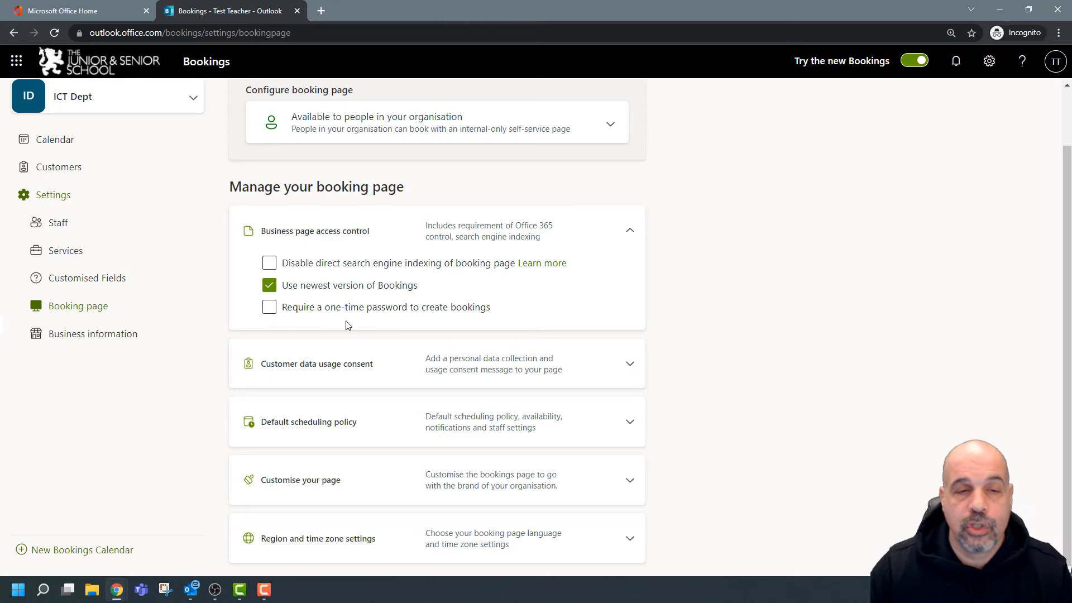
left_click(270, 308)
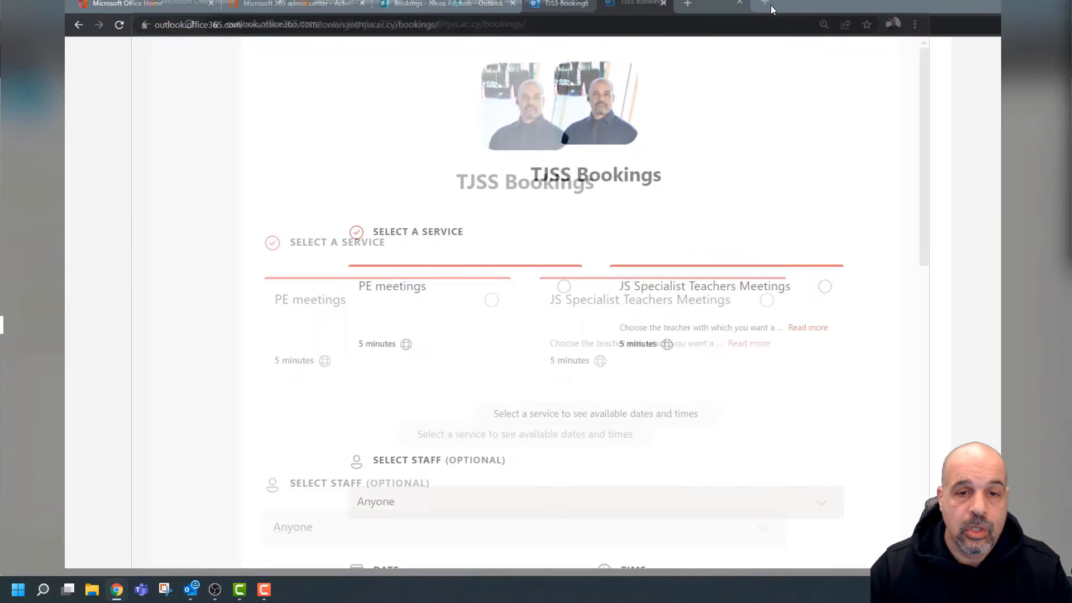
On the public page choose JS Specialist Teachers Meetings at 08:15 on 16 February.
scroll(455, 294, "down", 2)
left_click(618, 236)
scroll(725, 302, "down", 5)
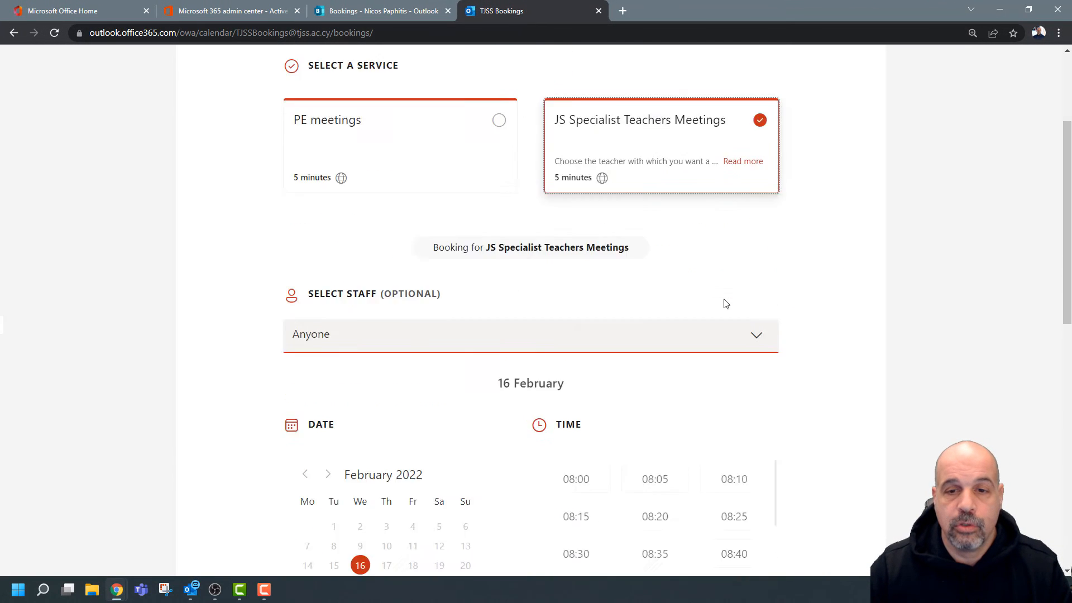
left_click(578, 311)
scroll(618, 397, "down", 10)
scroll(606, 481, "down", 5)
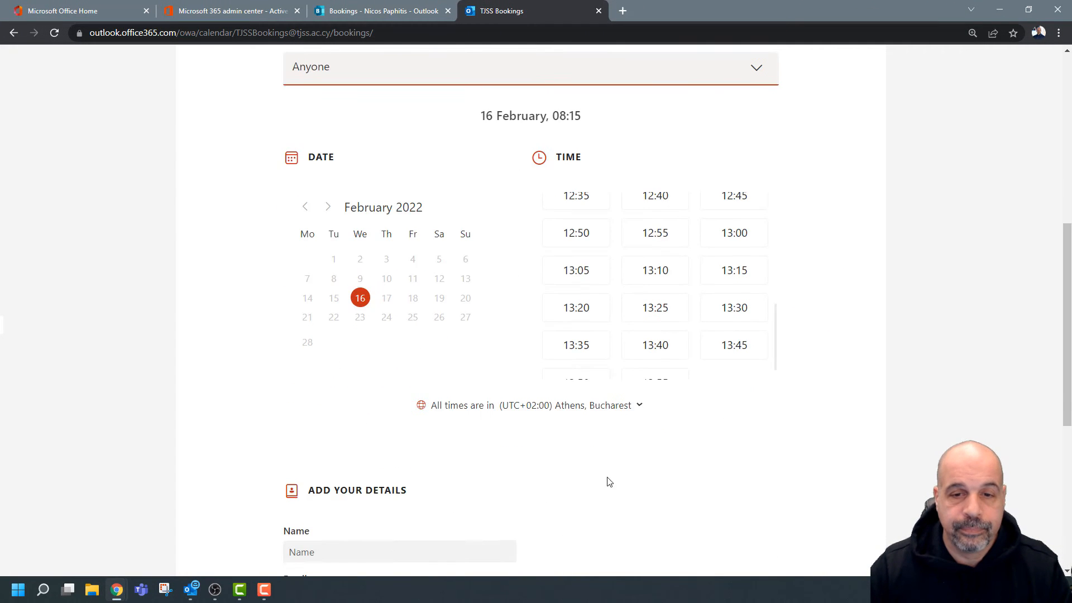
Fill in the booker's name, e-mail and phone, tick consent, book, then go back from verification.
left_click(361, 301)
left_click(354, 347)
left_click(354, 346)
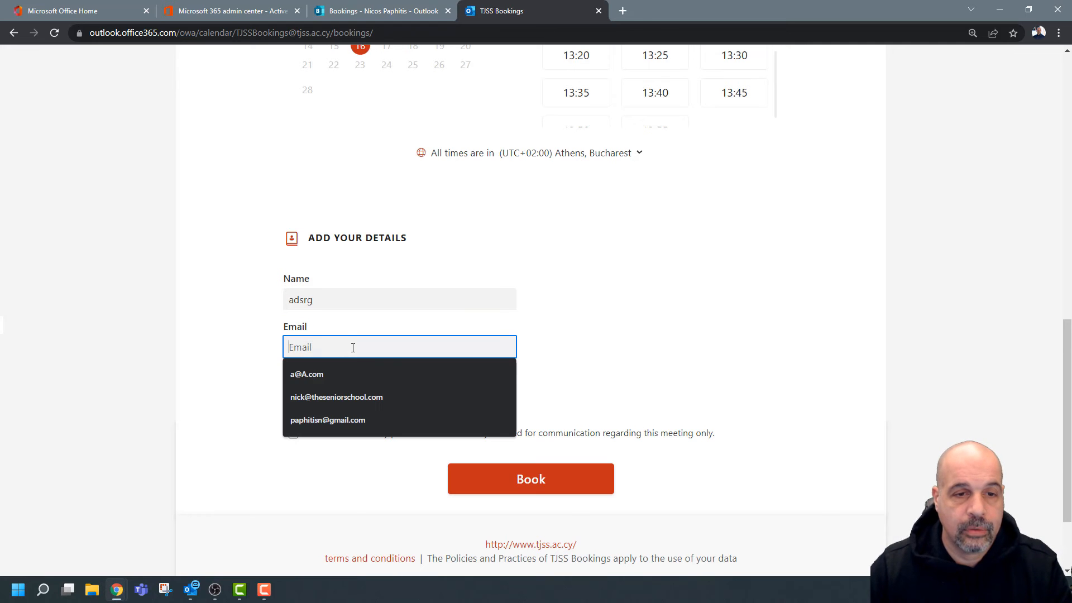
left_click(346, 377)
left_click(360, 395)
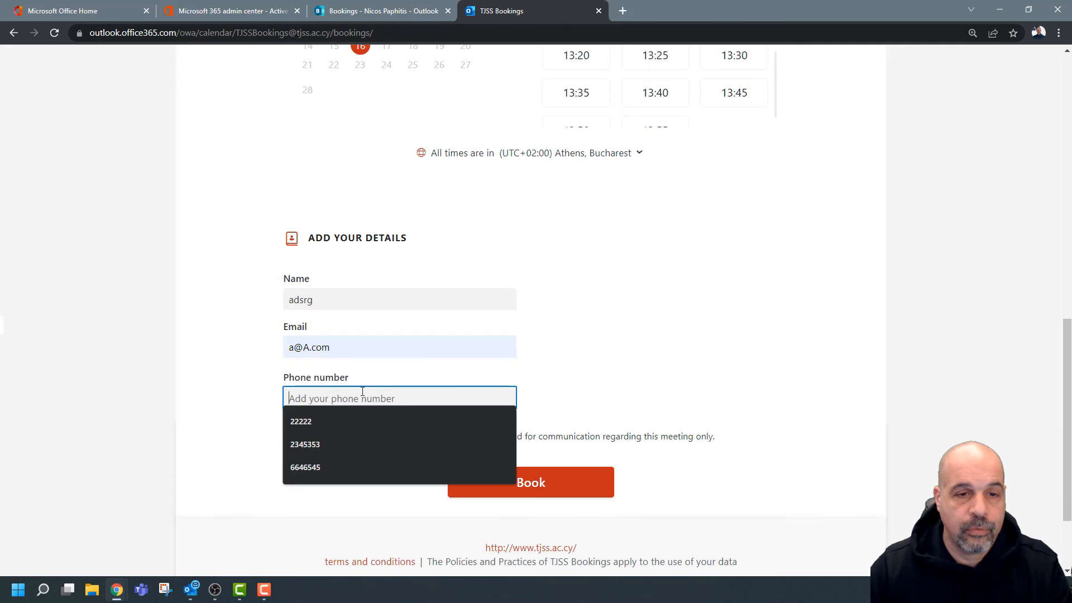
left_click(414, 394)
type("345345345")
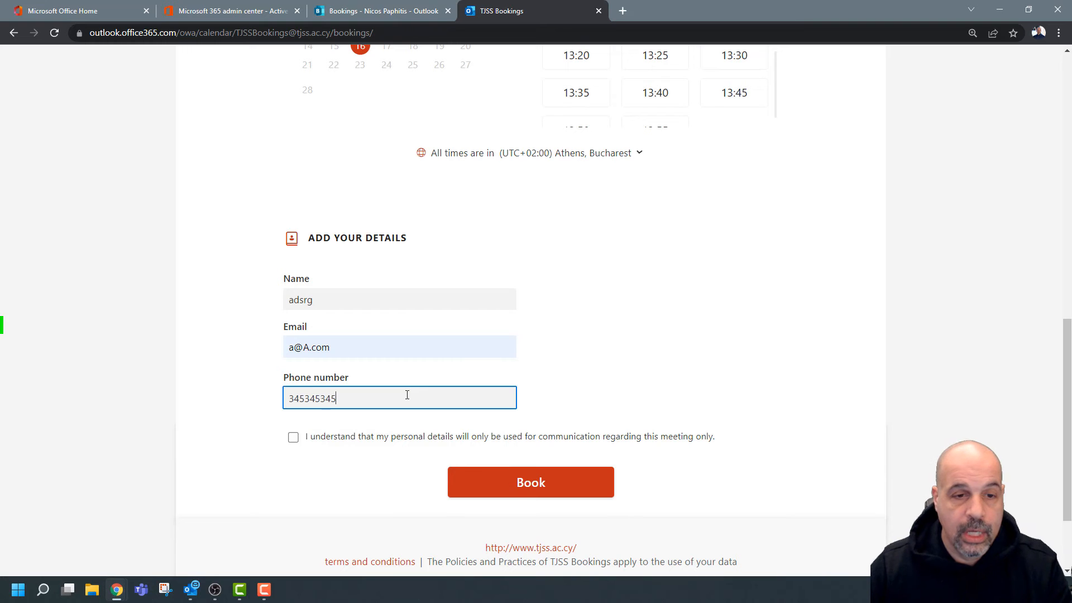
left_click(354, 437)
left_click(508, 480)
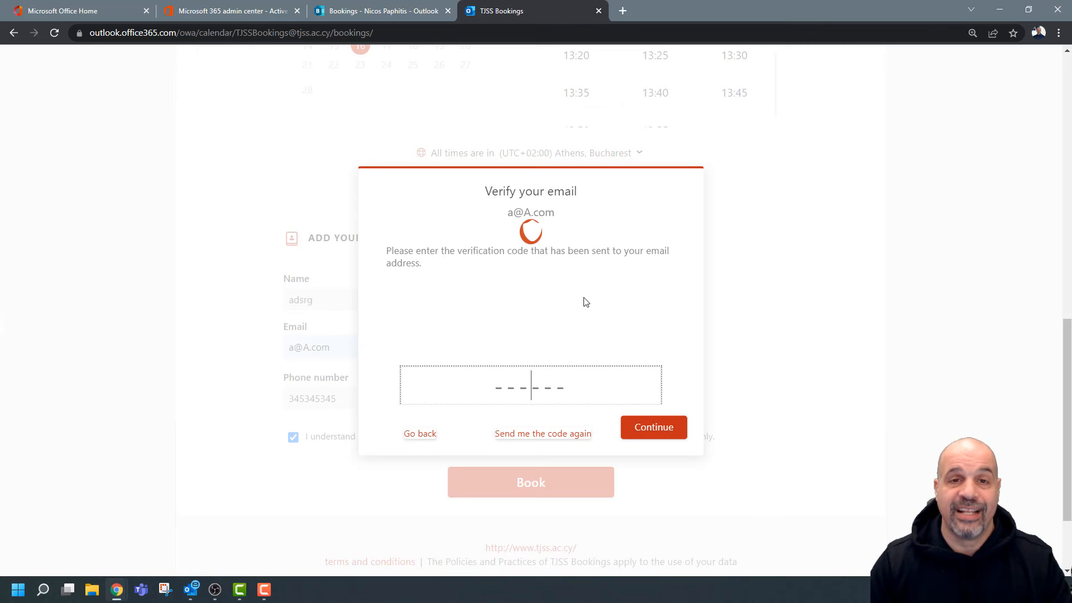
left_click(429, 434)
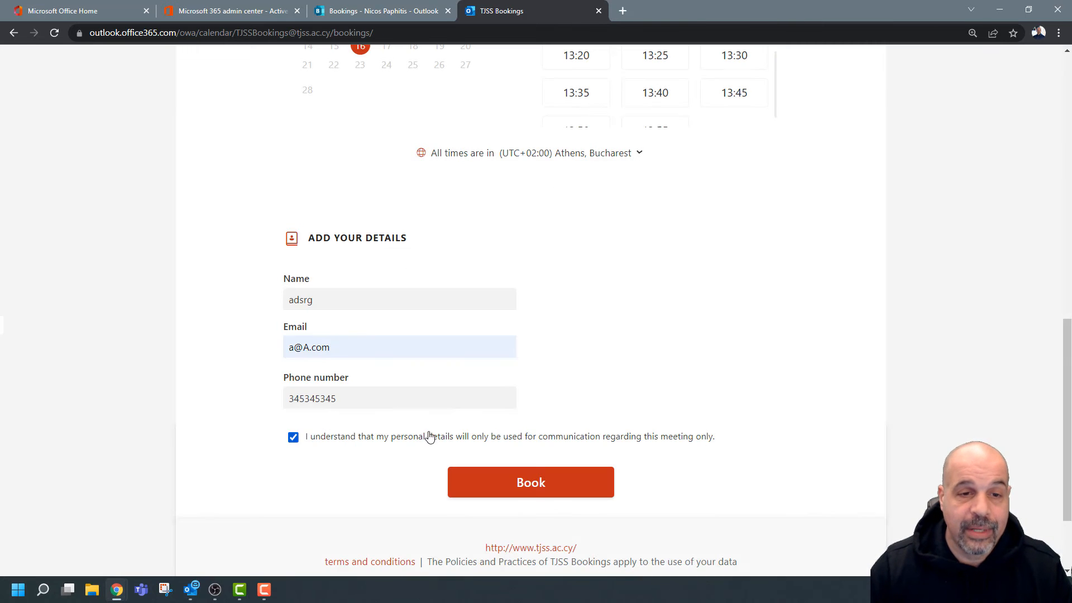
left_click_drag(359, 347, 279, 348)
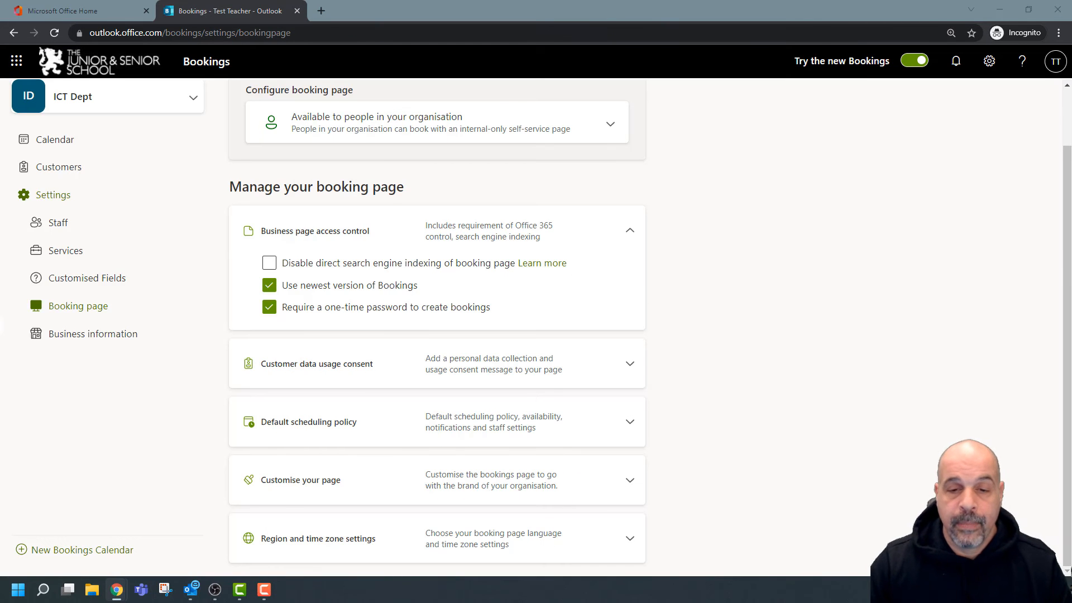
Make the ICT Dept booking page Available to anyone.
scroll(847, 239, "up", 1)
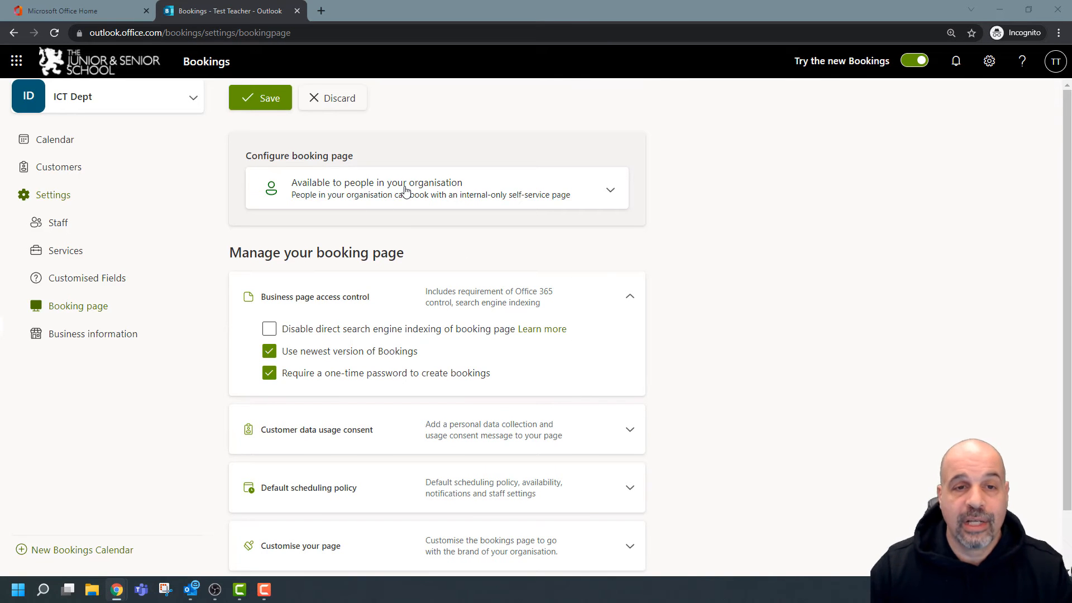
left_click(438, 193)
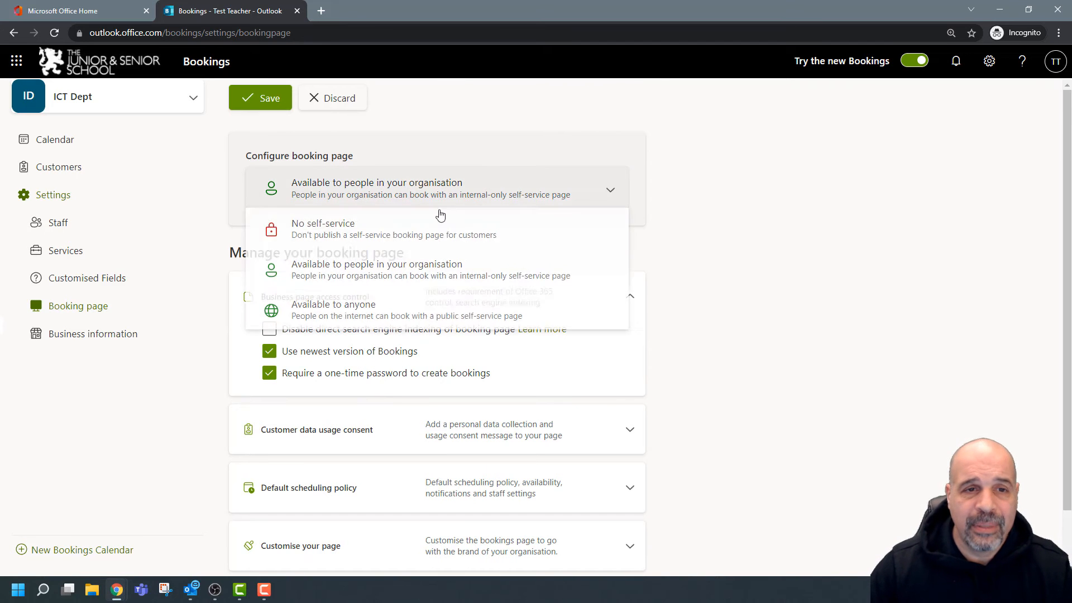
left_click(328, 308)
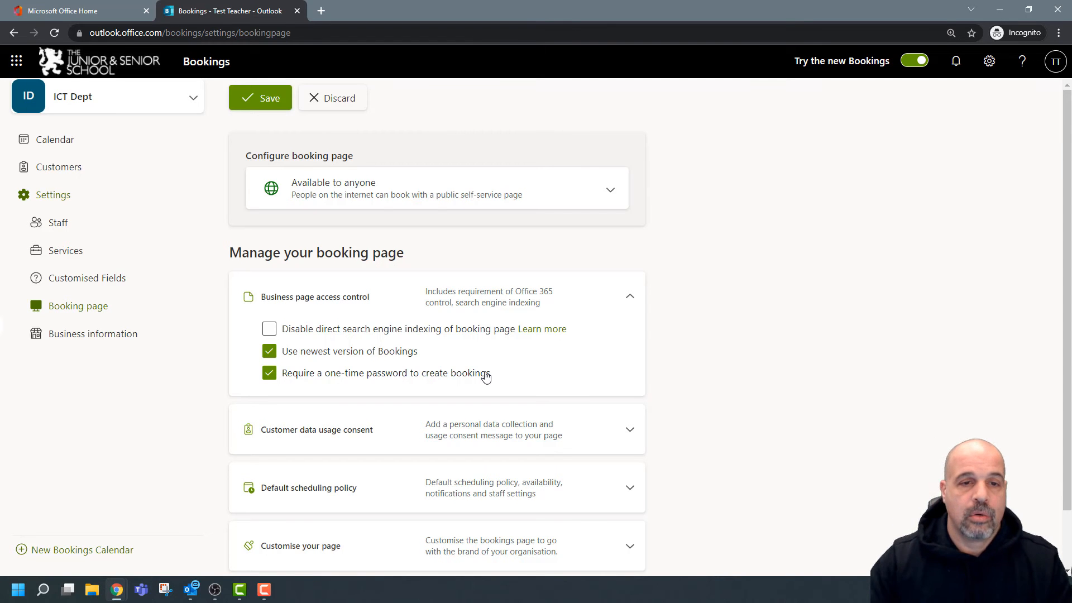
Expand Customer data usage consent and untick the consent box on the public form.
scroll(684, 298, "down", 1)
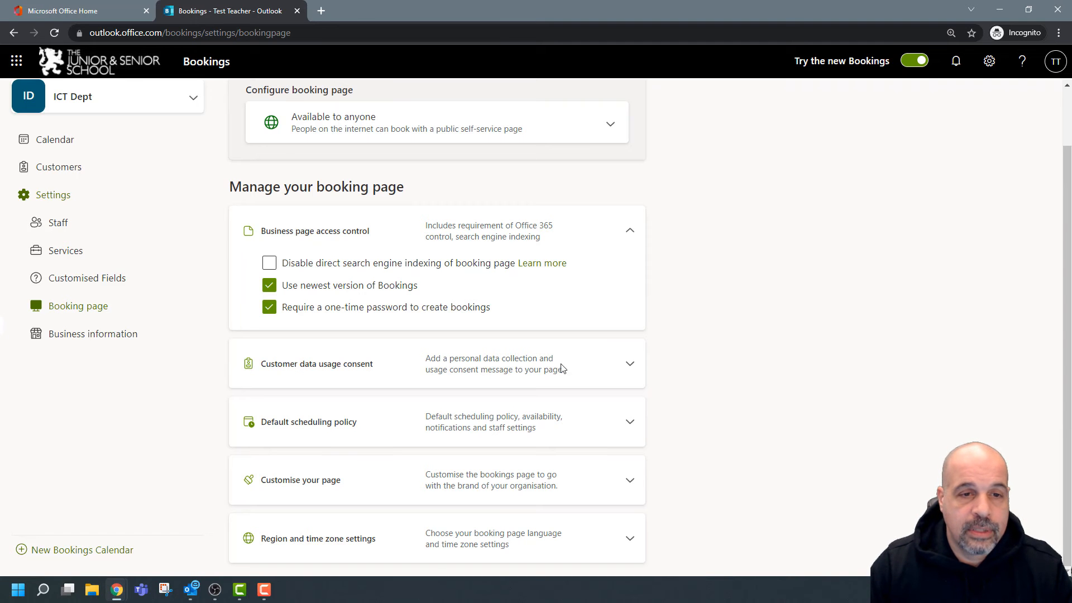
left_click(630, 366)
scroll(687, 335, "down", 2)
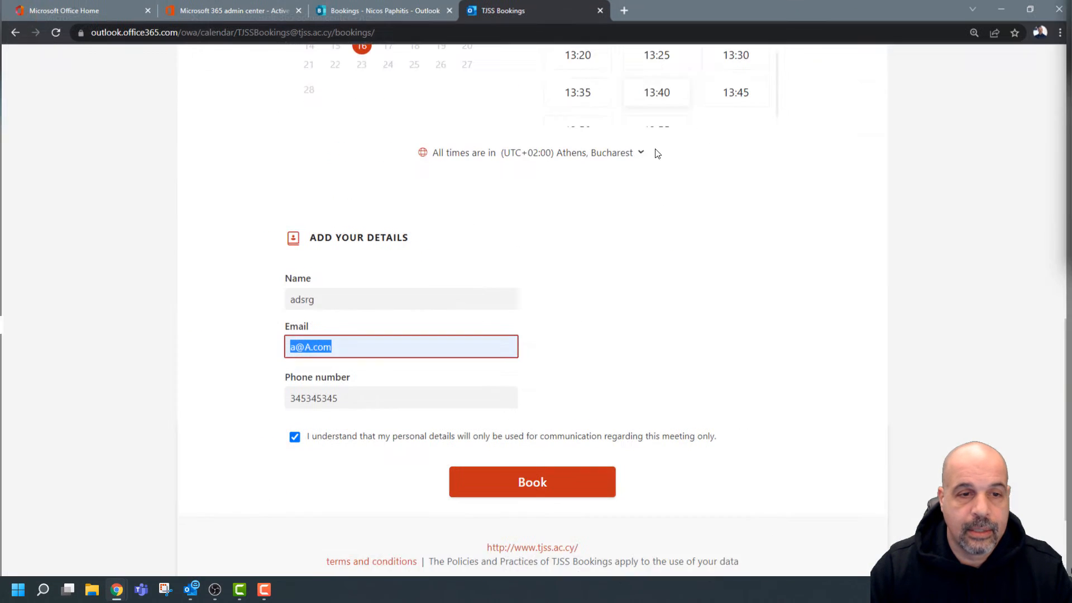
left_click(326, 319)
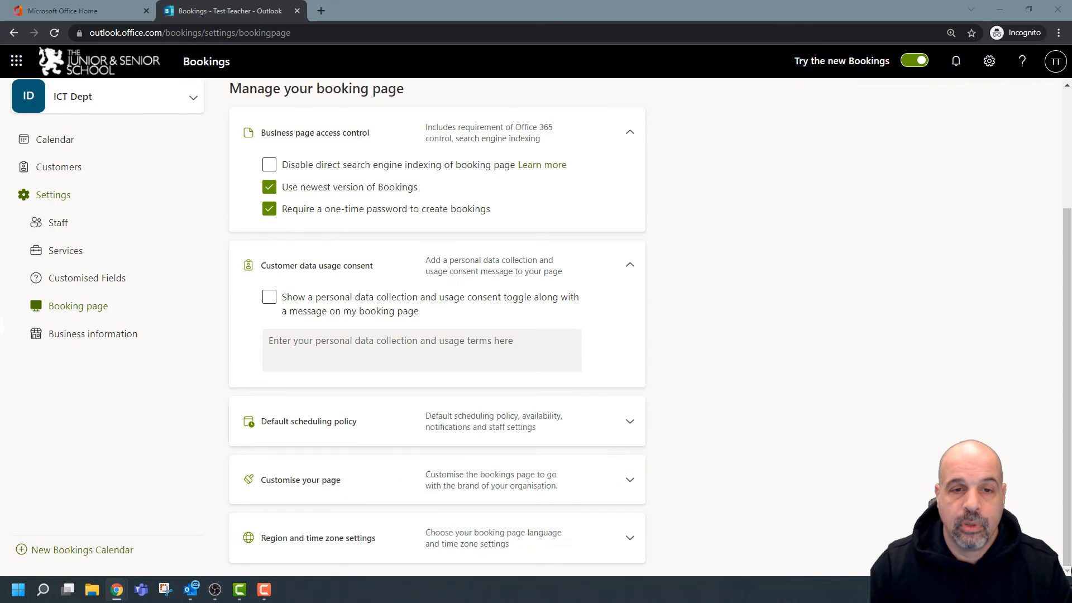
Enable the personal data consent toggle with the terms text 'I consent'.
left_click(270, 297)
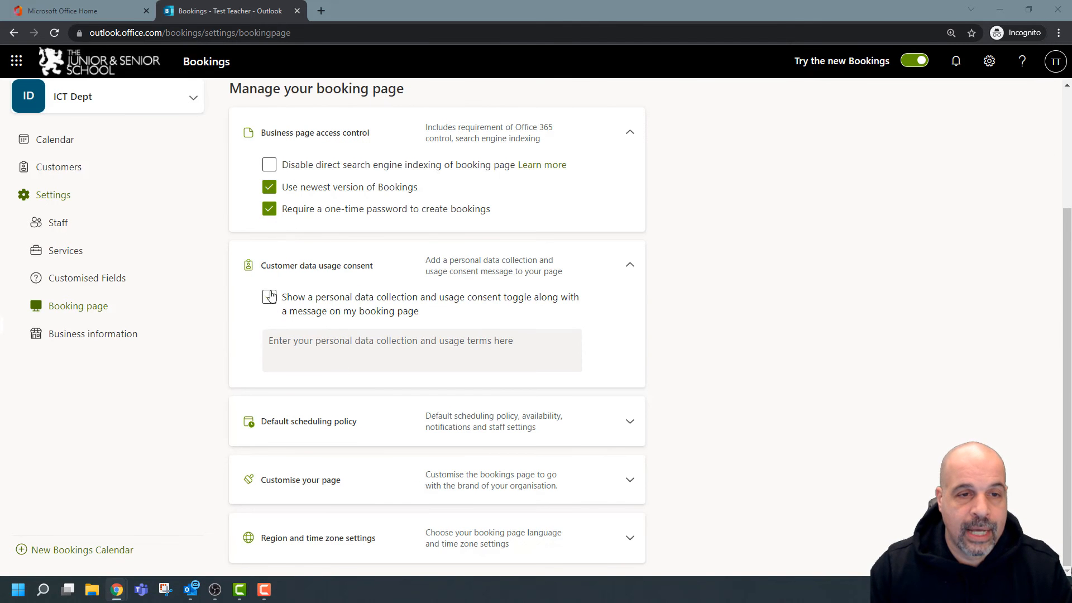
left_click(318, 349)
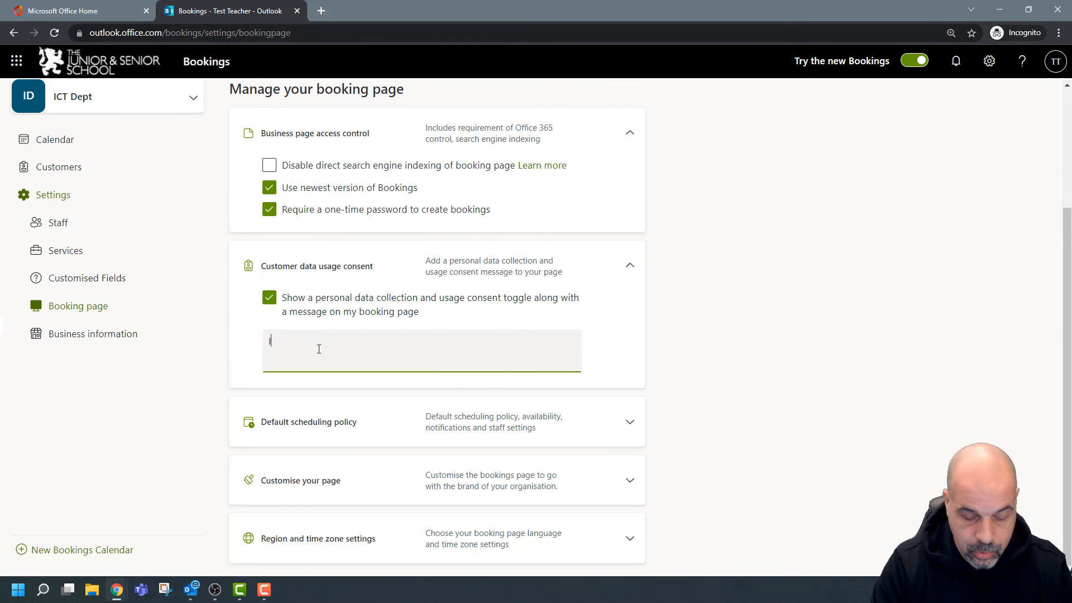
type("I consent")
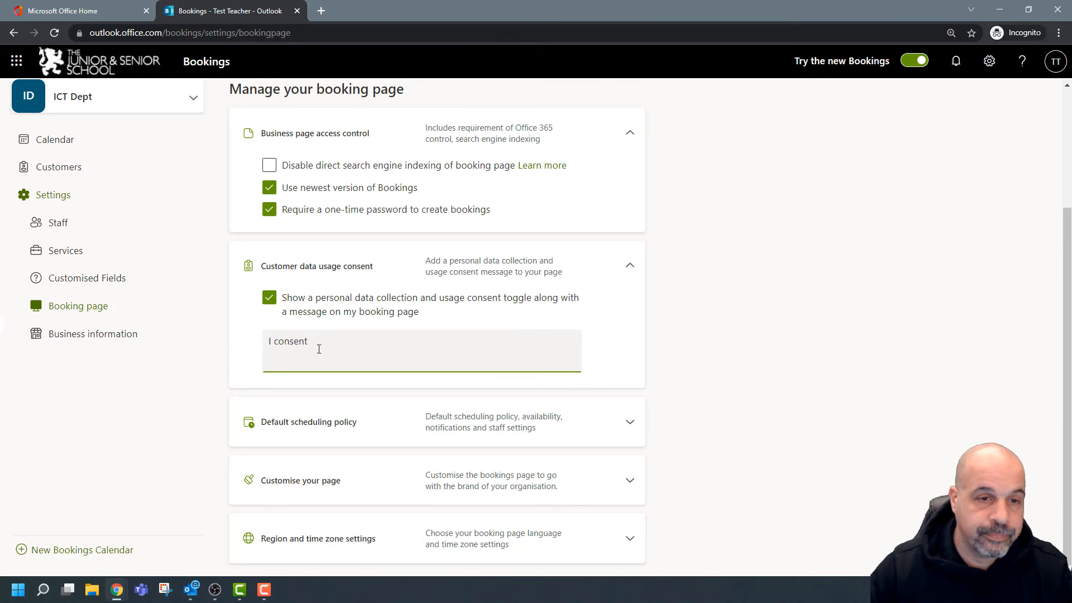
left_click(783, 397)
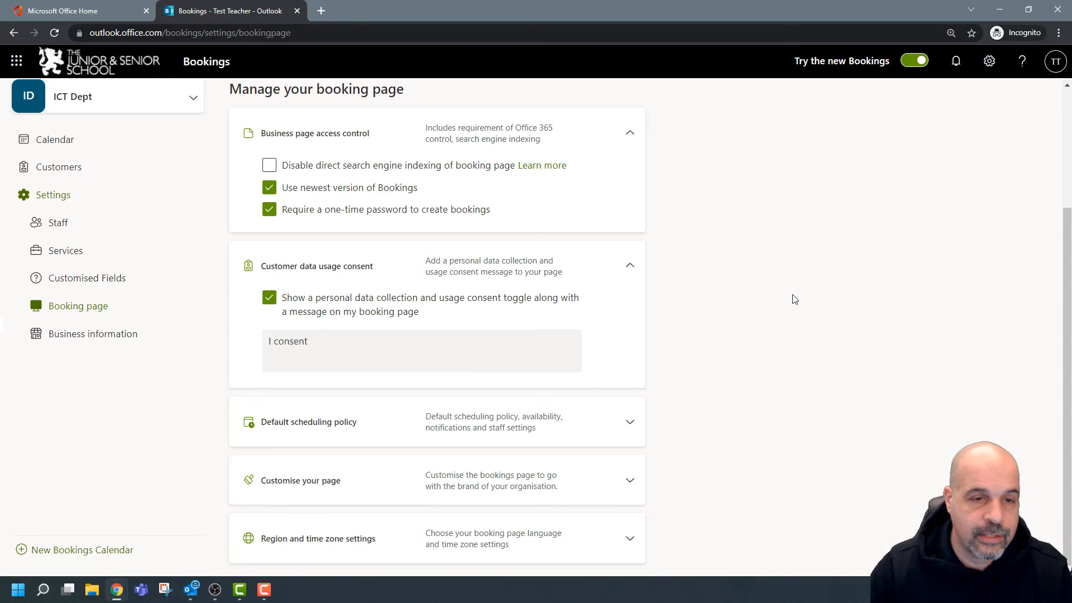
Expand the default scheduling policy, zoom the browser in with Ctrl++, and scroll down the settings.
left_click(630, 423)
scroll(676, 402, "down", 6)
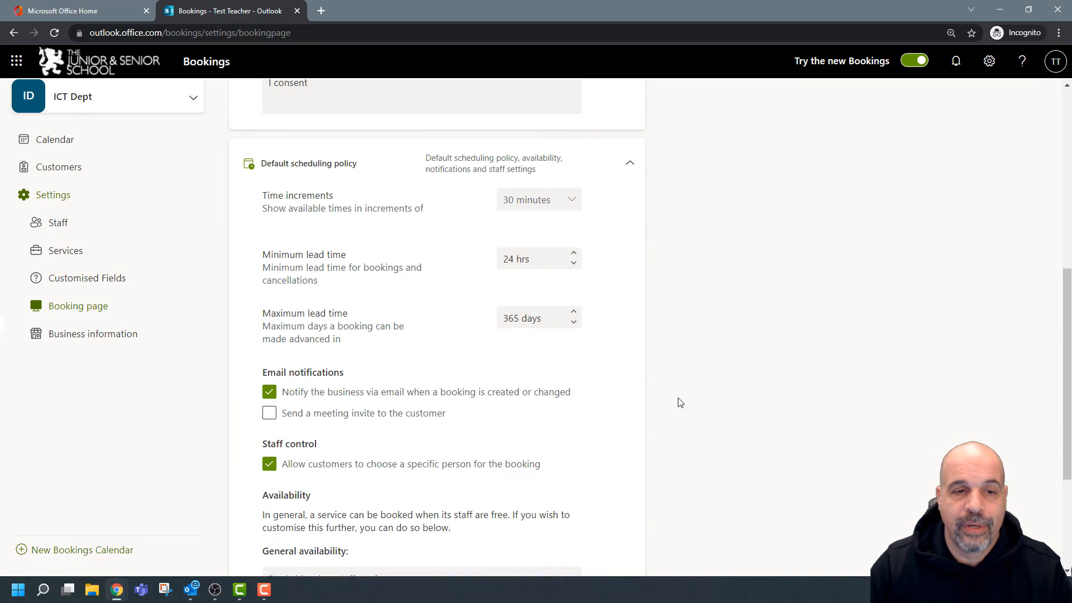
scroll(680, 402, "up", 1)
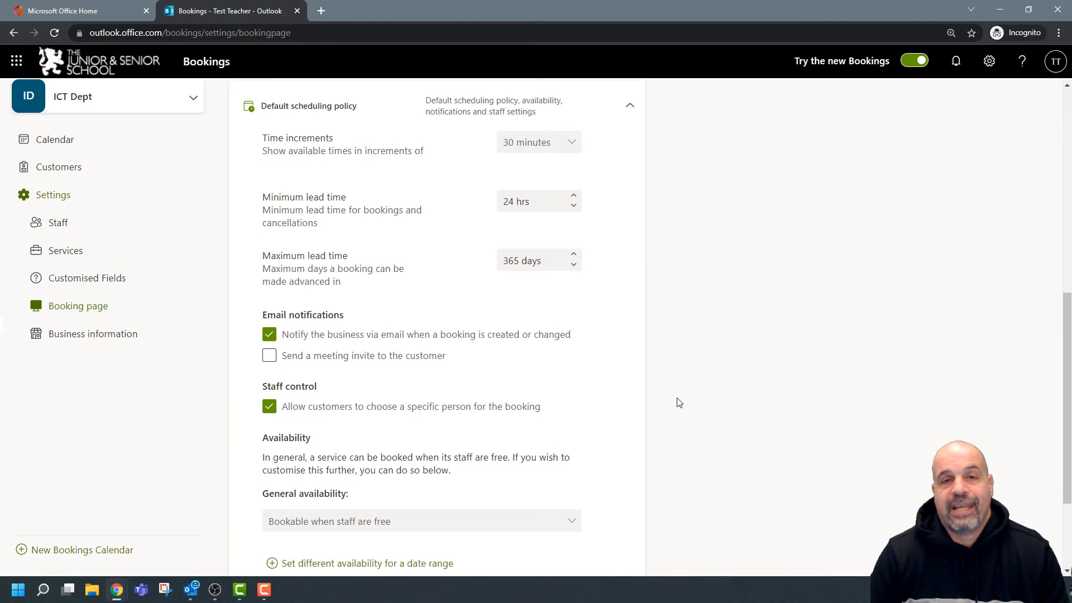
key("ctrl+plus")
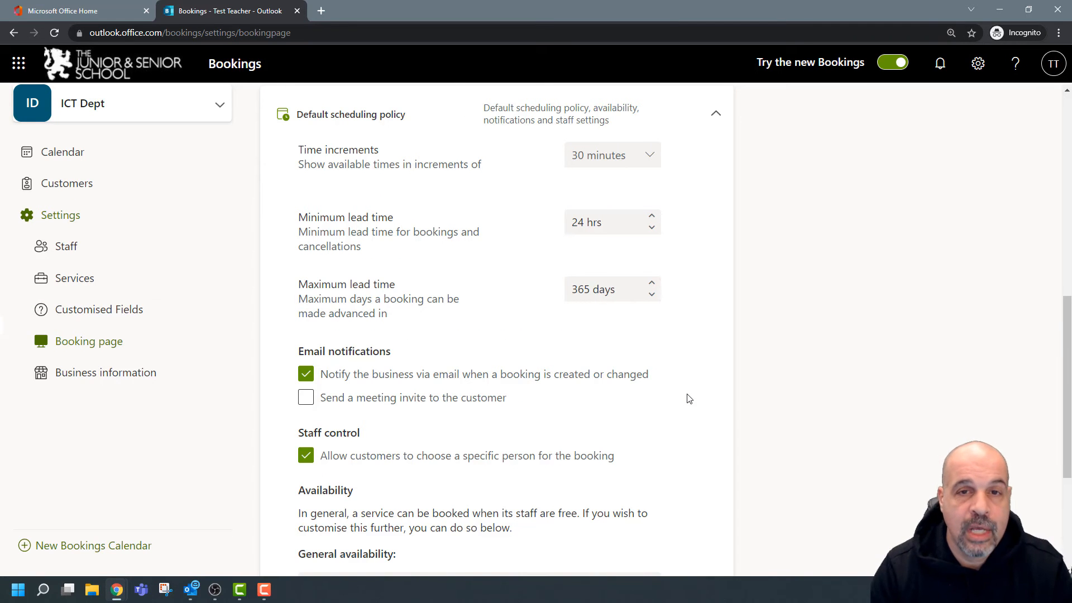
scroll(723, 345, "down", 2)
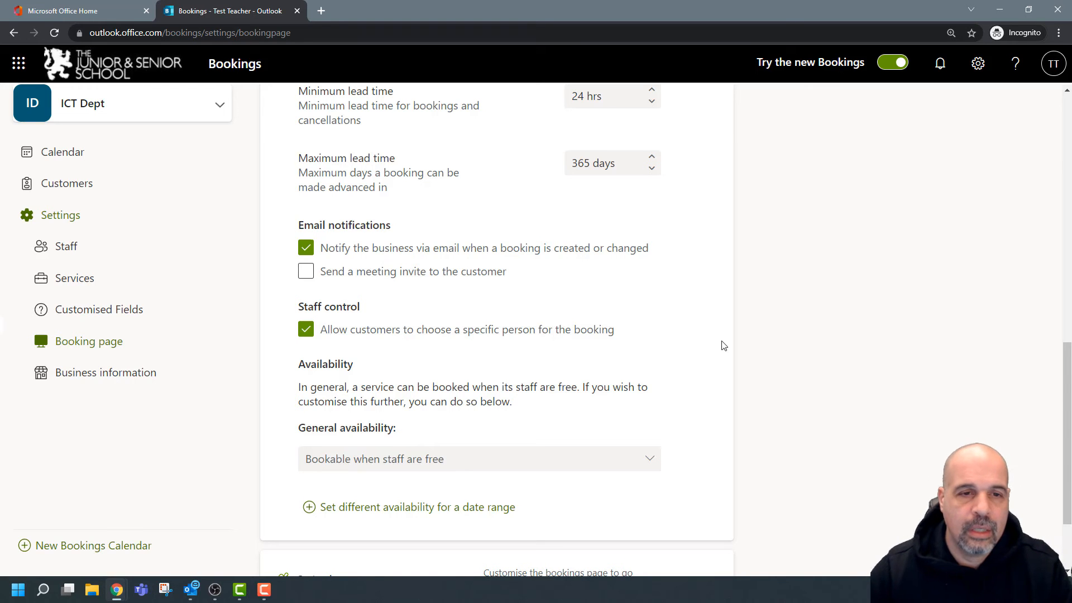
scroll(748, 243, "down", 2)
scroll(748, 246, "up", 3)
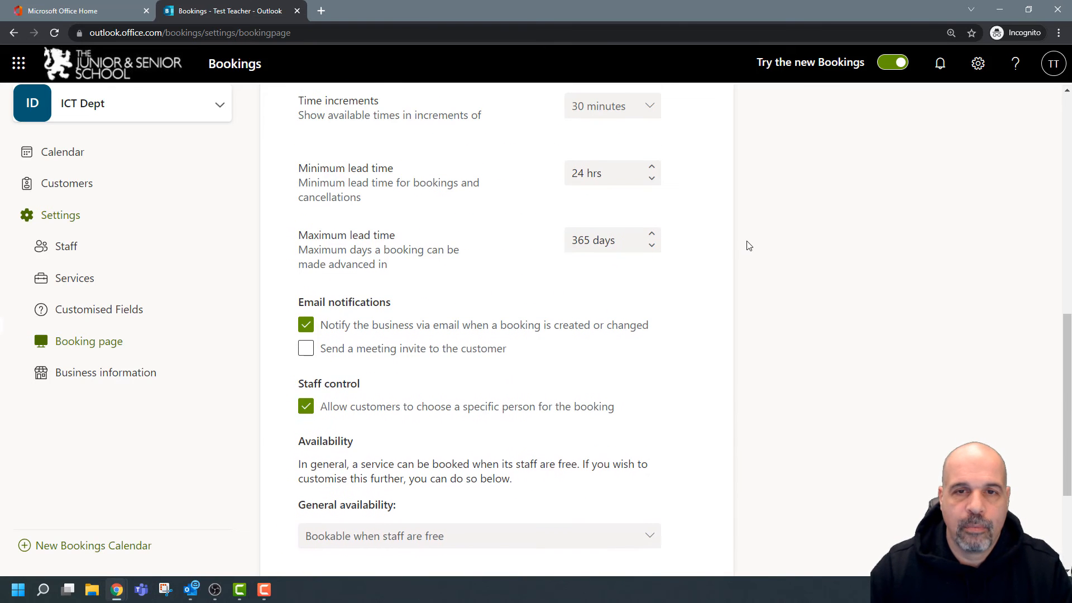
scroll(869, 288, "down", 3)
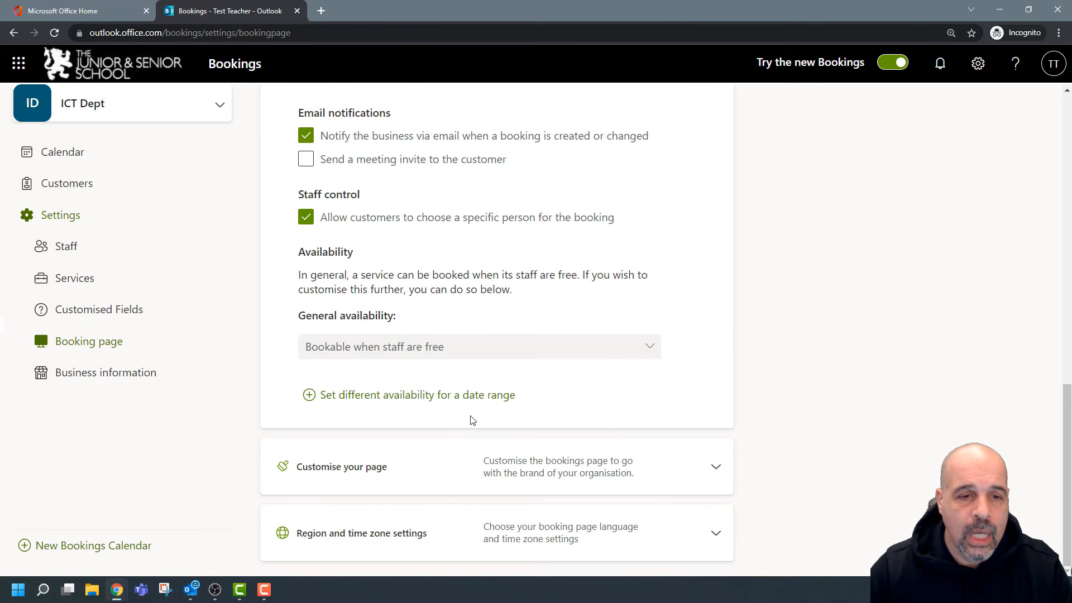
Apply the teal colour theme, trying then dropping a customised highlight colour.
left_click(713, 467)
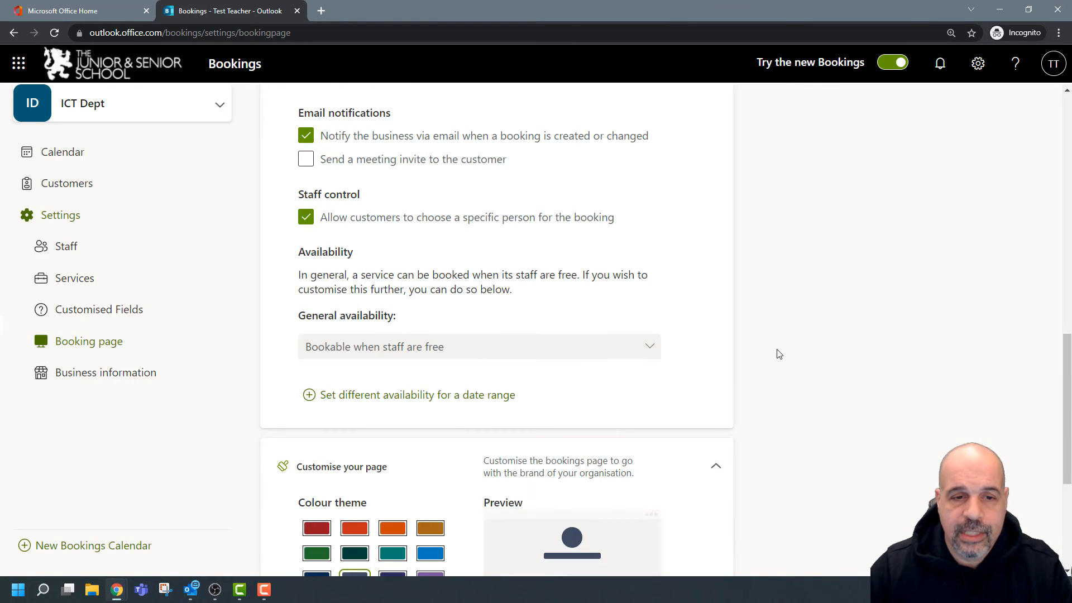
scroll(798, 329, "down", 4)
scroll(781, 329, "up", 1)
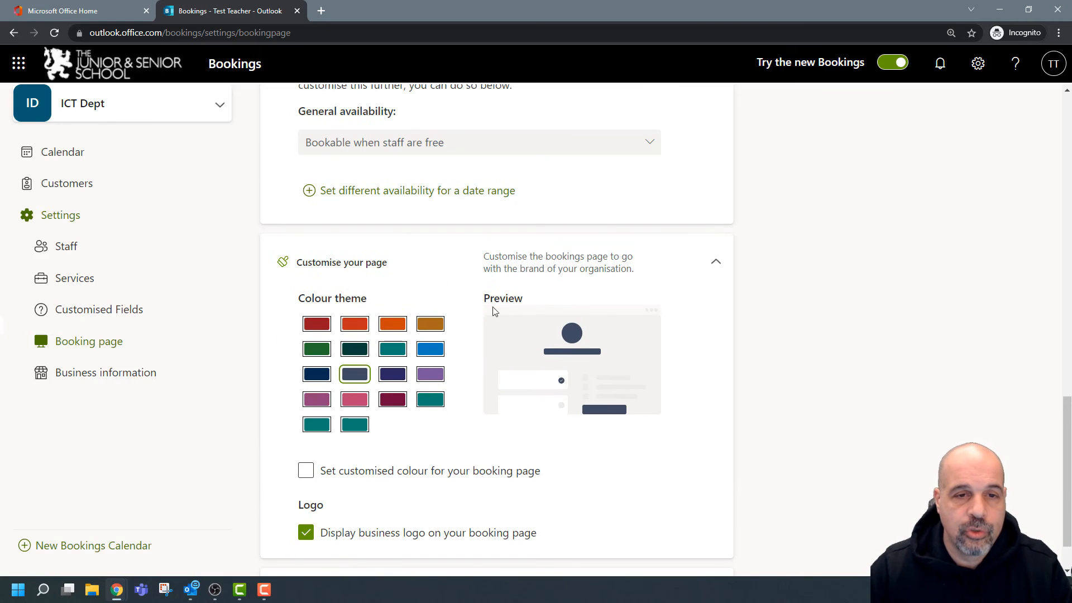
left_click(438, 405)
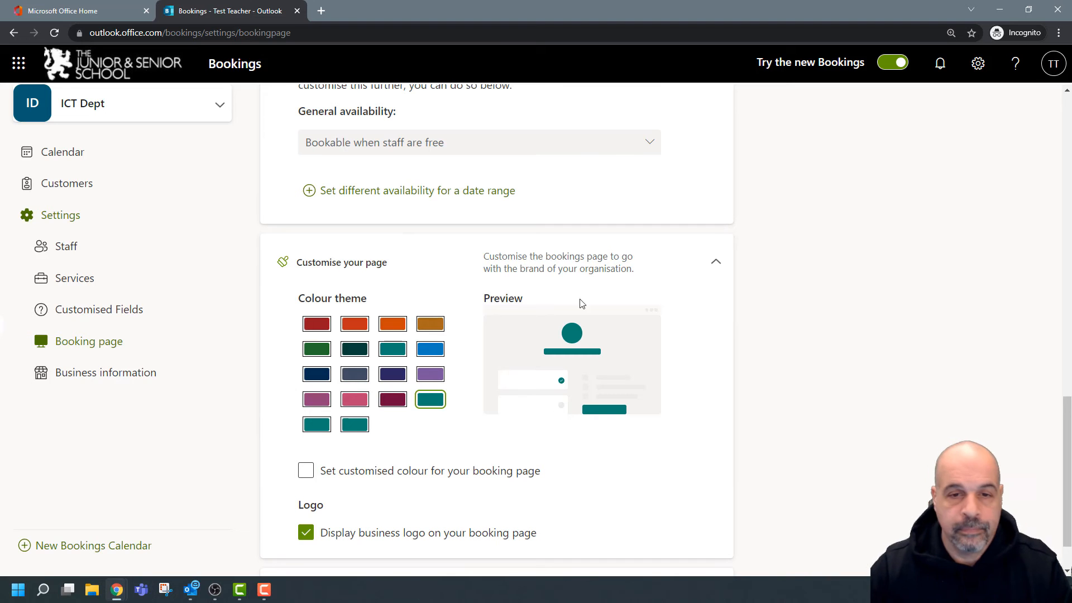
left_click(305, 476)
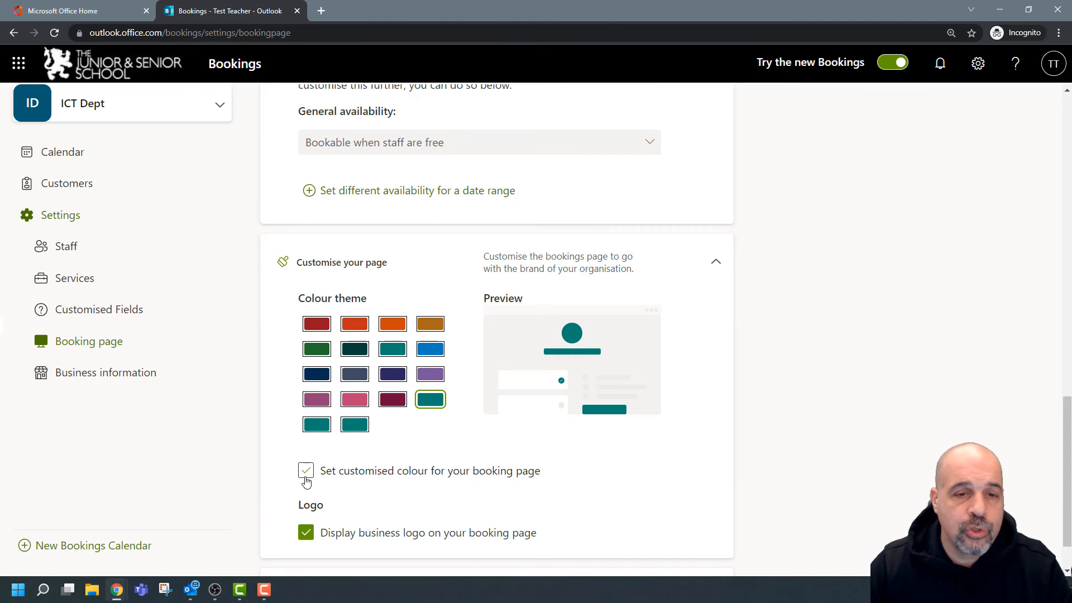
left_click(306, 479)
scroll(639, 425, "down", 1)
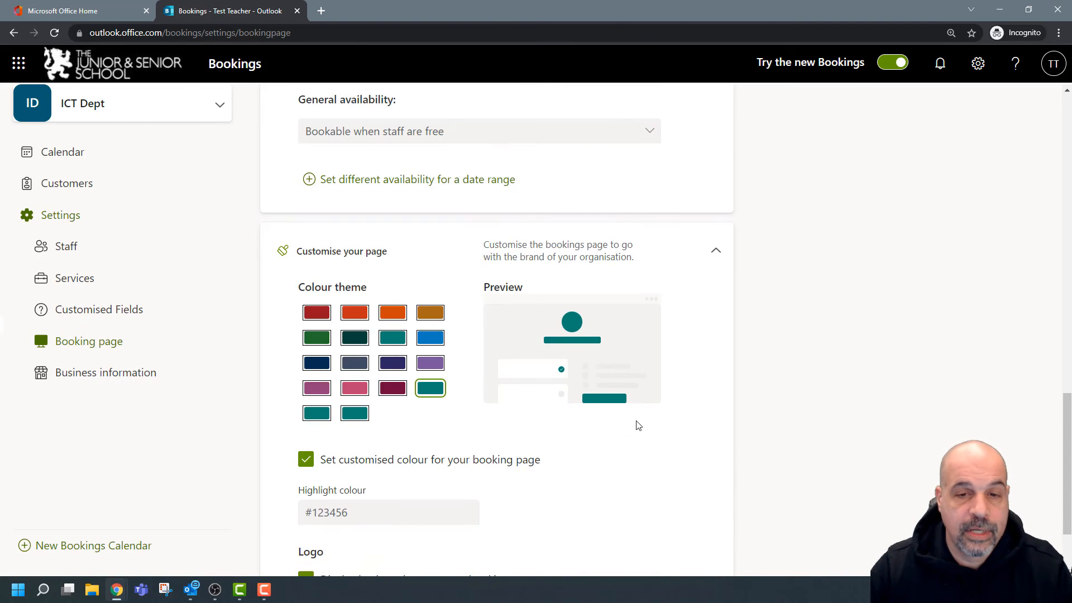
scroll(639, 425, "down", 2)
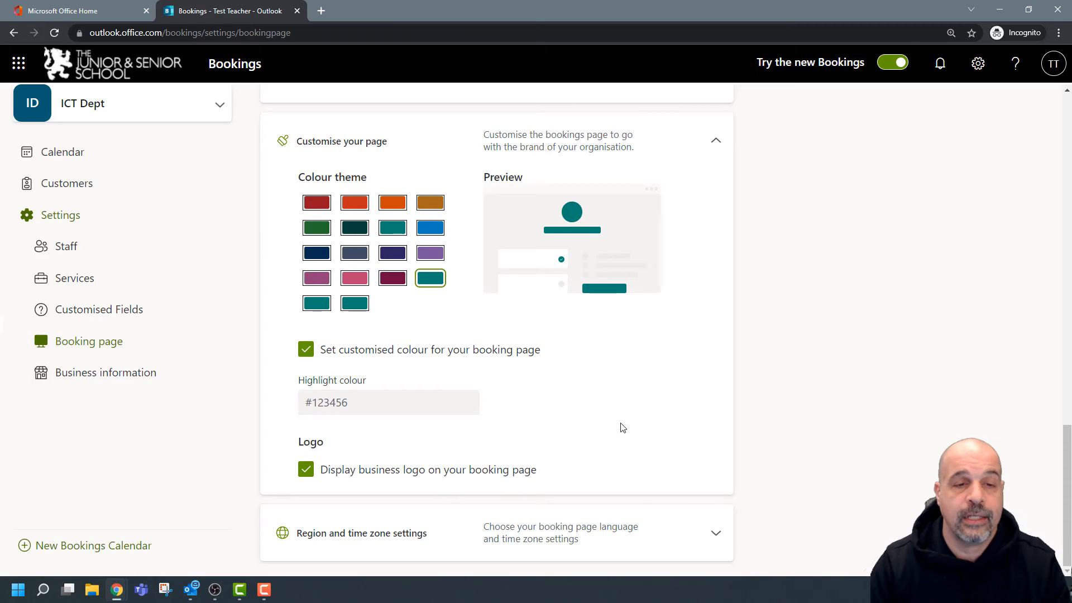
left_click(319, 404)
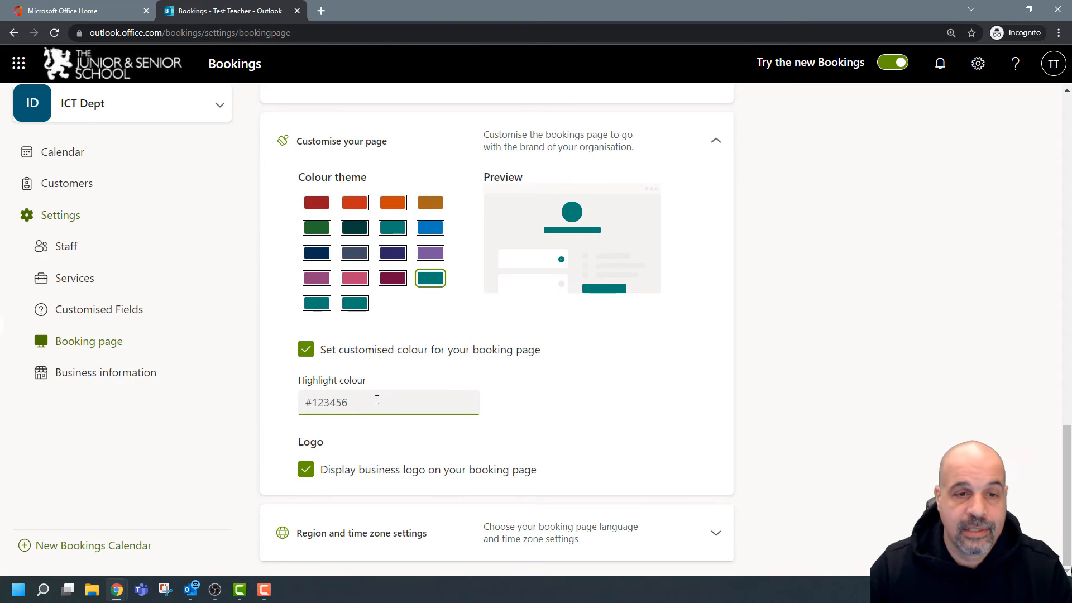
left_click(307, 352)
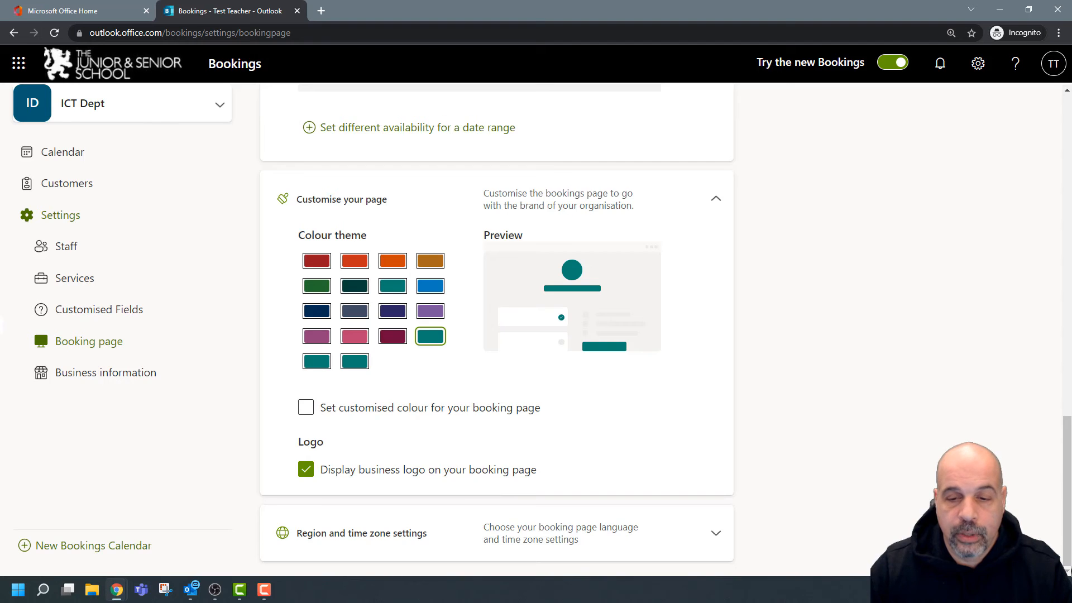
Preview the teal theme in the public booking page window, then hide it again.
key("alt+Tab")
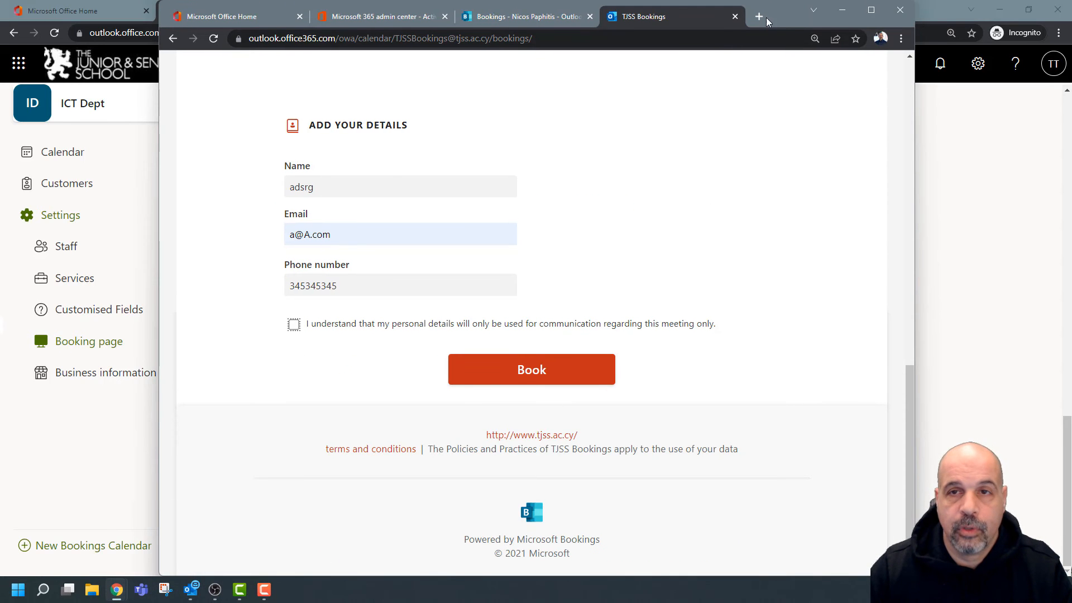
double_click(775, 19)
scroll(533, 228, "up", 1)
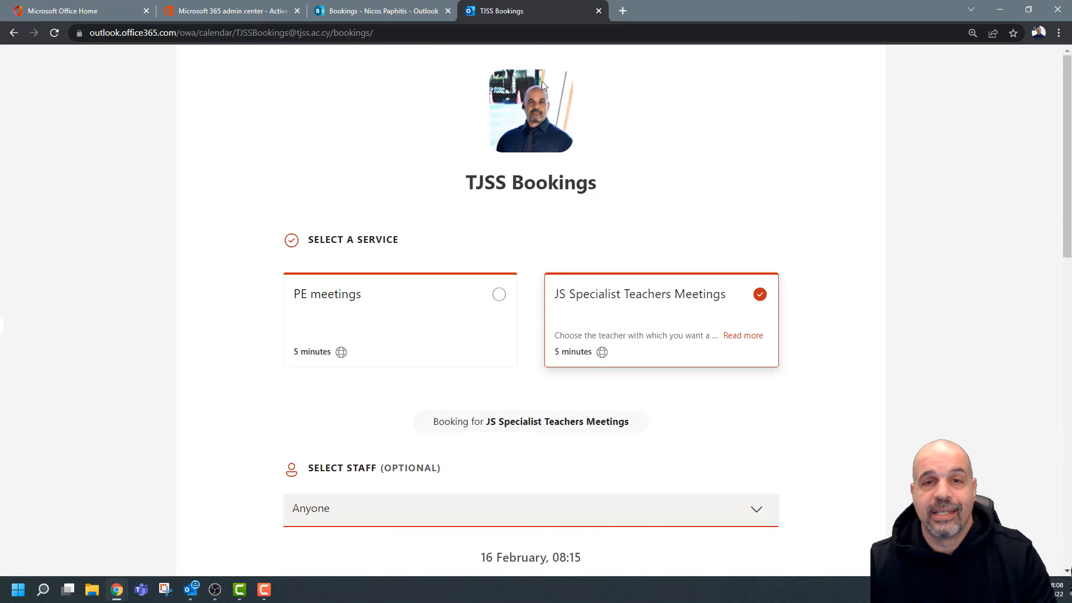
left_click_drag(769, 14, 690, 294)
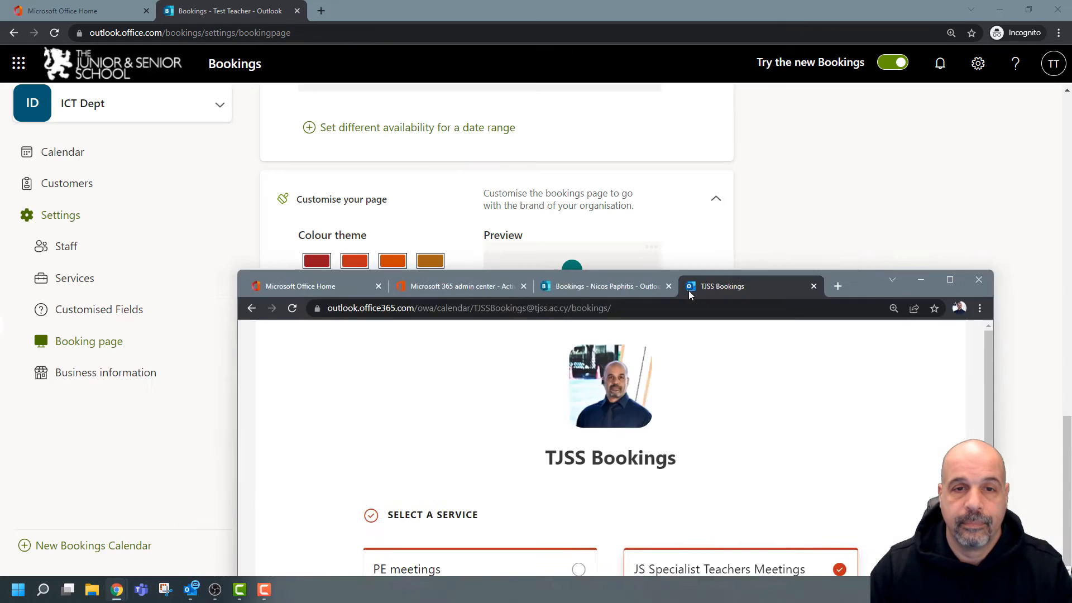
left_click(921, 280)
scroll(598, 500, "up", 1)
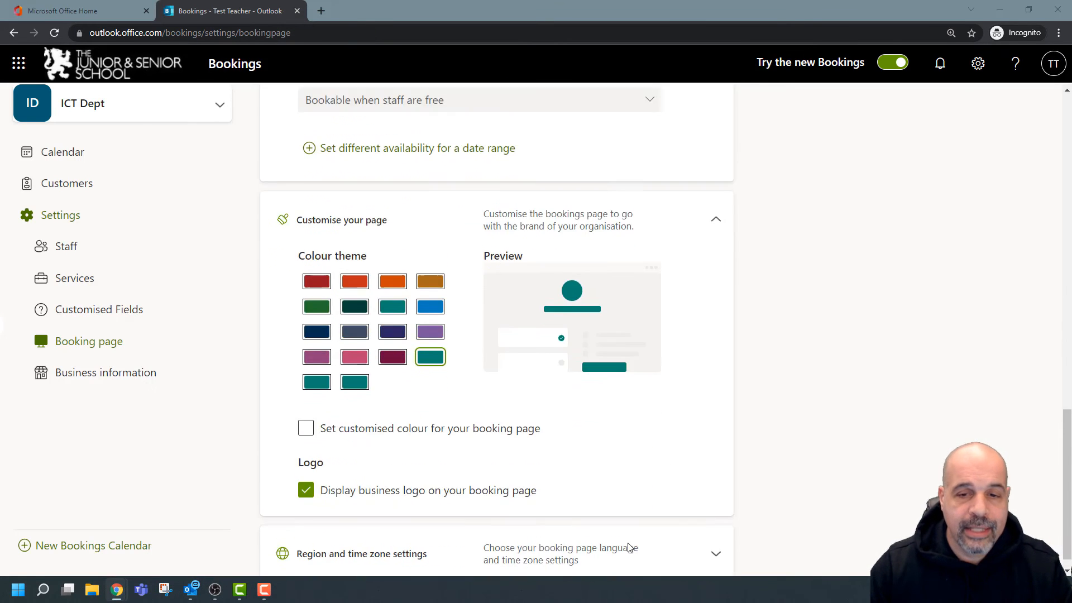
scroll(670, 539, "down", 1)
Check English (United Kingdom) and UTC+02:00 Athens in Region and time zone, then save.
left_click(715, 533)
scroll(717, 504, "down", 2)
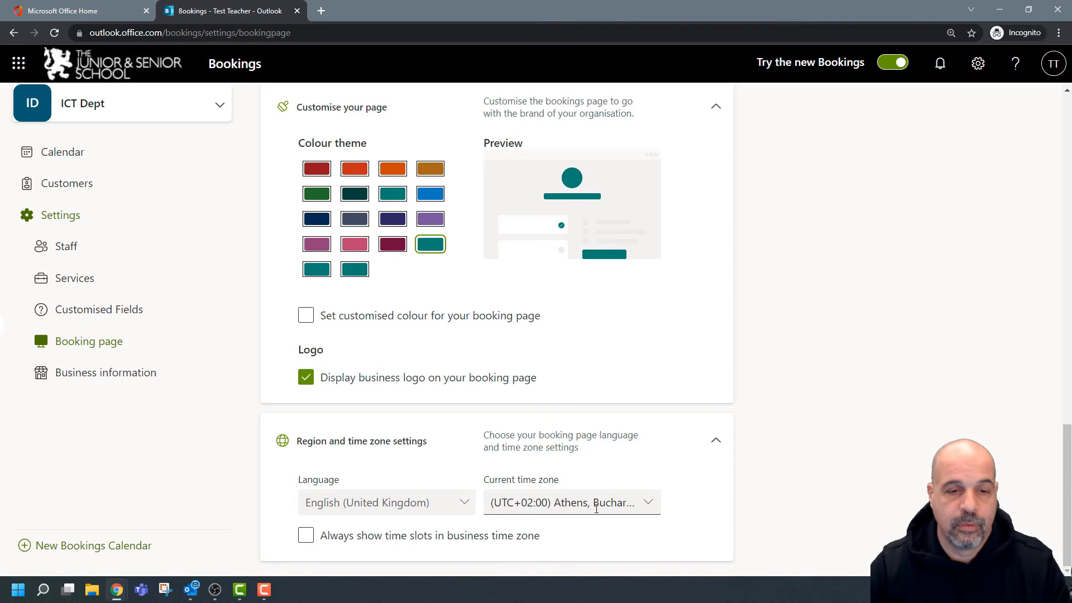
scroll(821, 302, "up", 10)
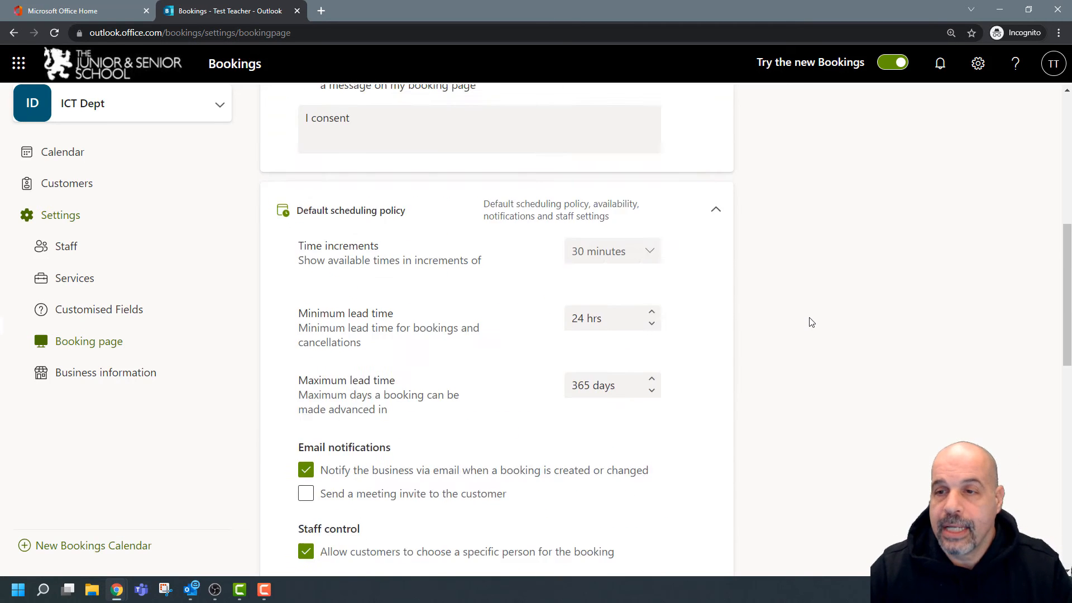
scroll(811, 322, "up", 8)
left_click(327, 108)
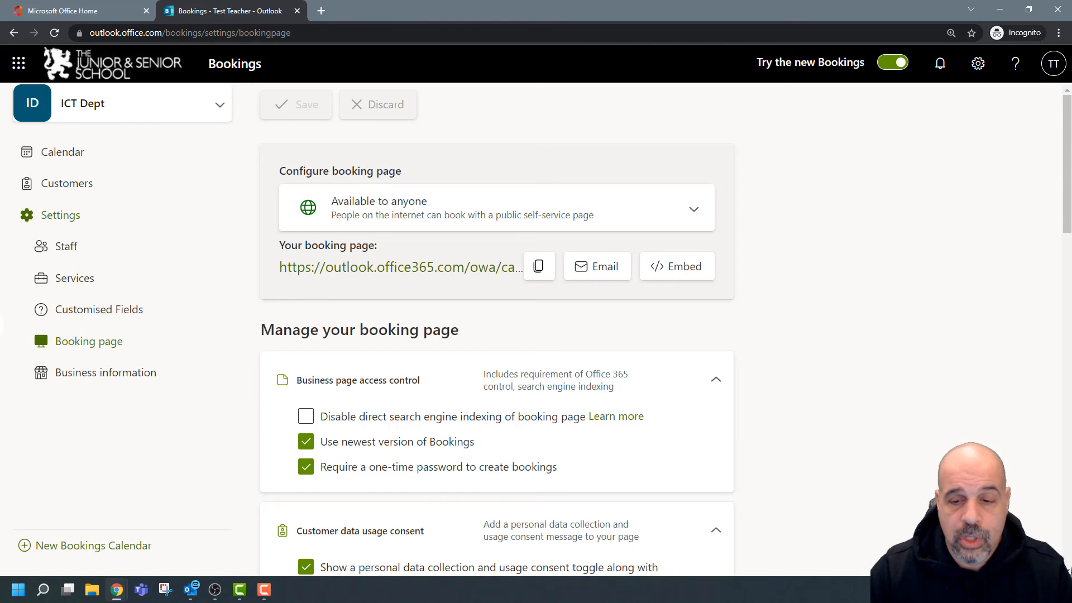
key("alt+Tab")
left_click_drag(710, 179, 750, 12)
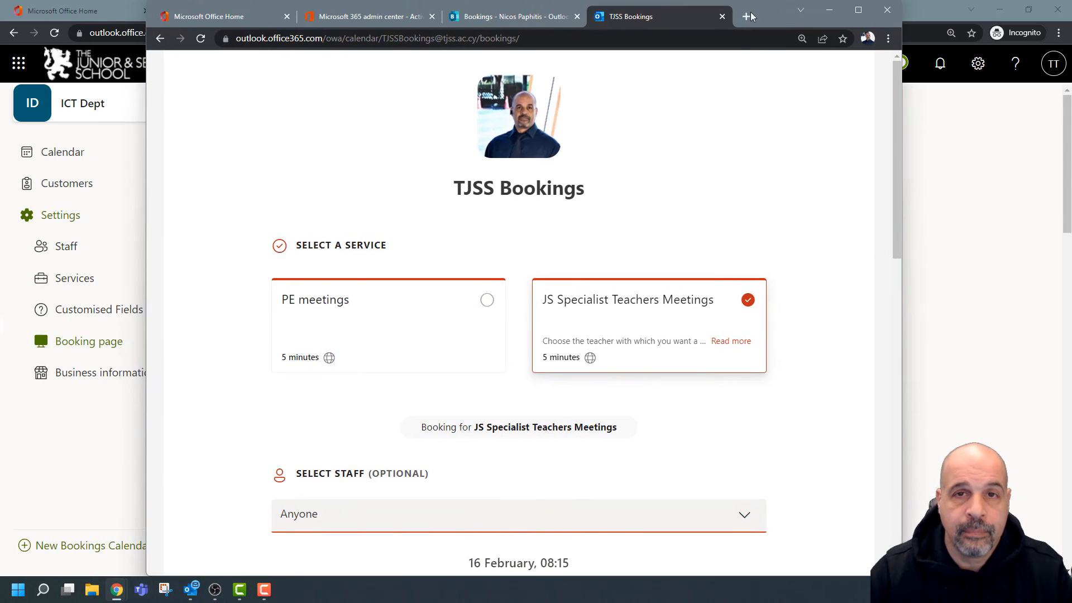
scroll(735, 212, "down", 15)
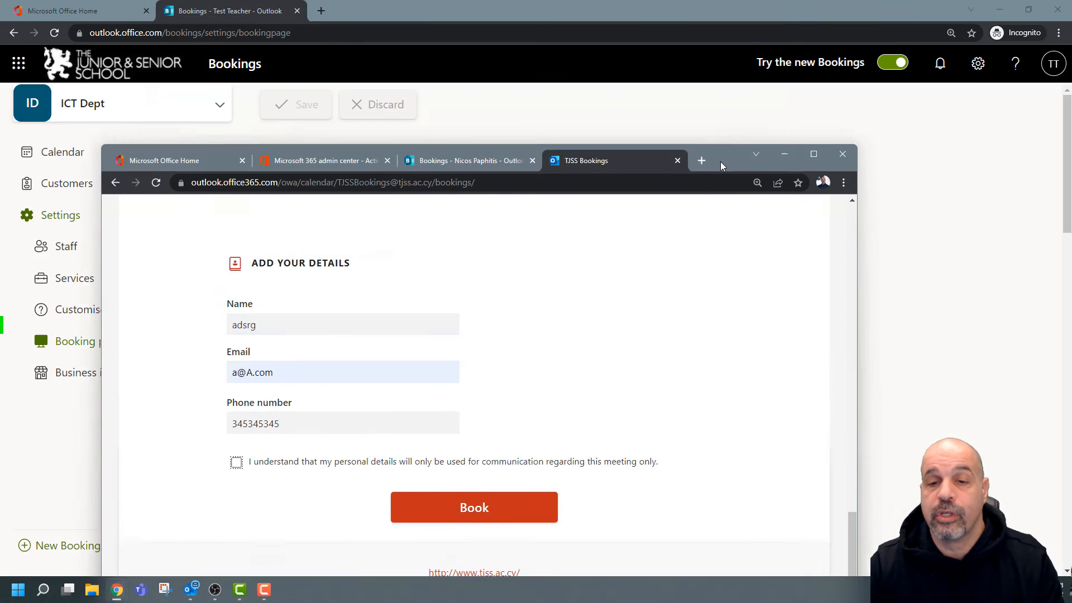
left_click(829, 10)
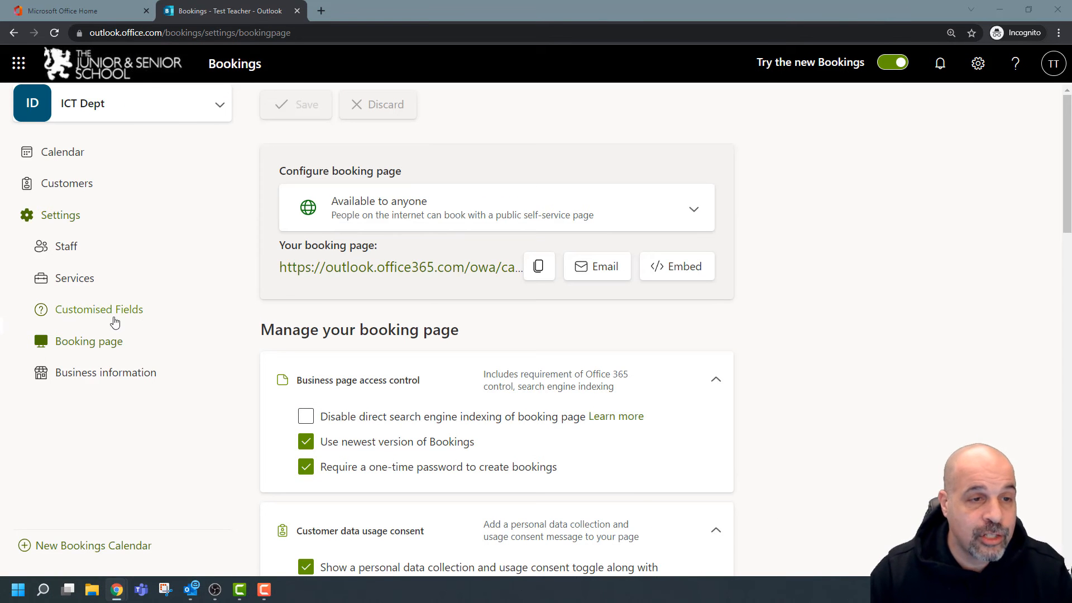
Add a drop-down customised field asking 'Have you used bookings before'.
left_click(103, 316)
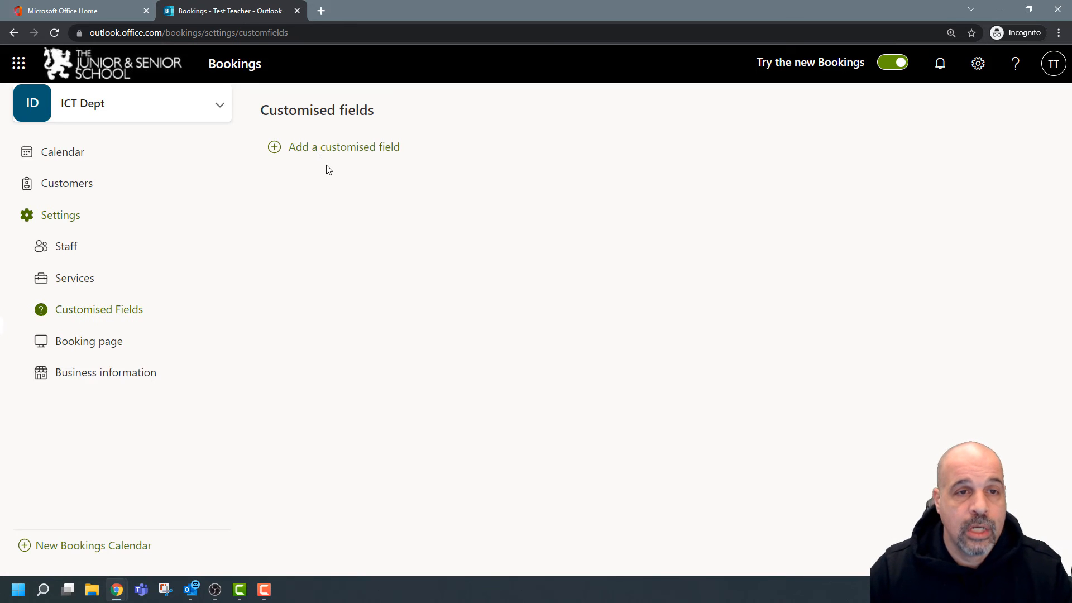
left_click(328, 149)
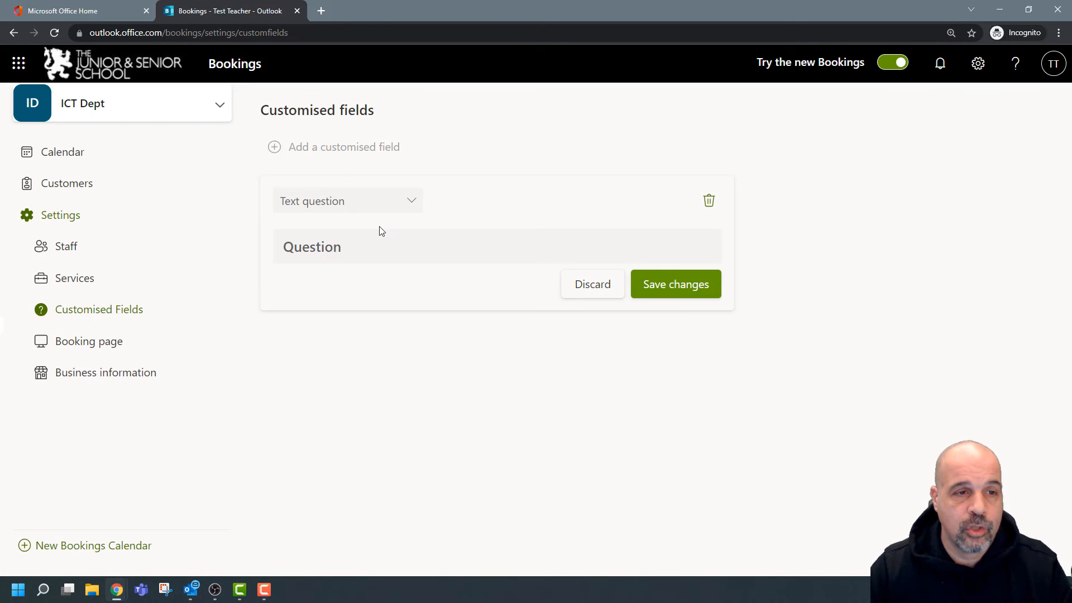
left_click(416, 203)
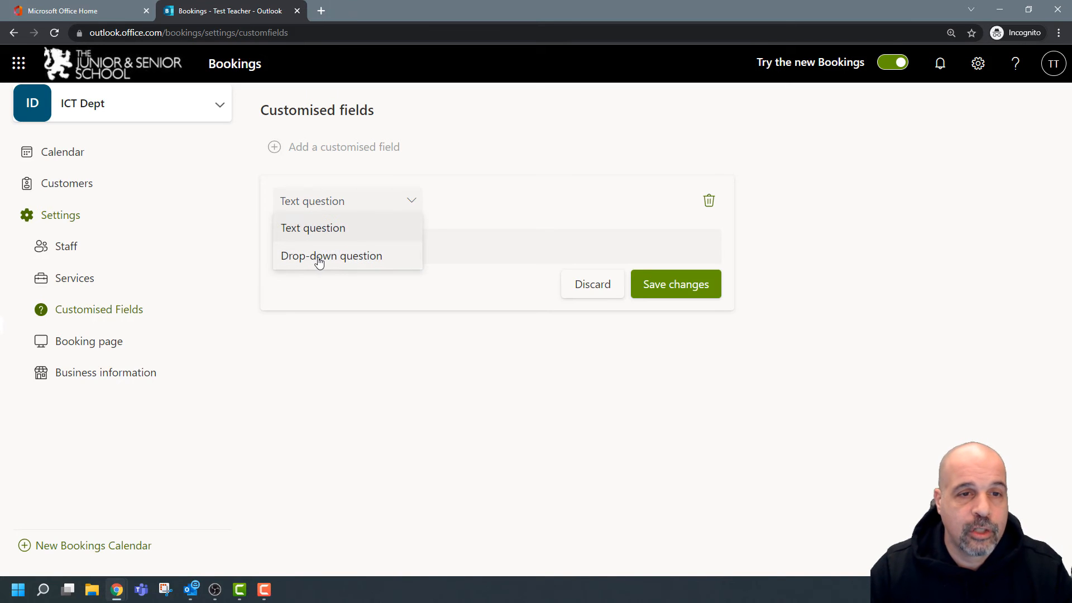
left_click(367, 256)
left_click(351, 247)
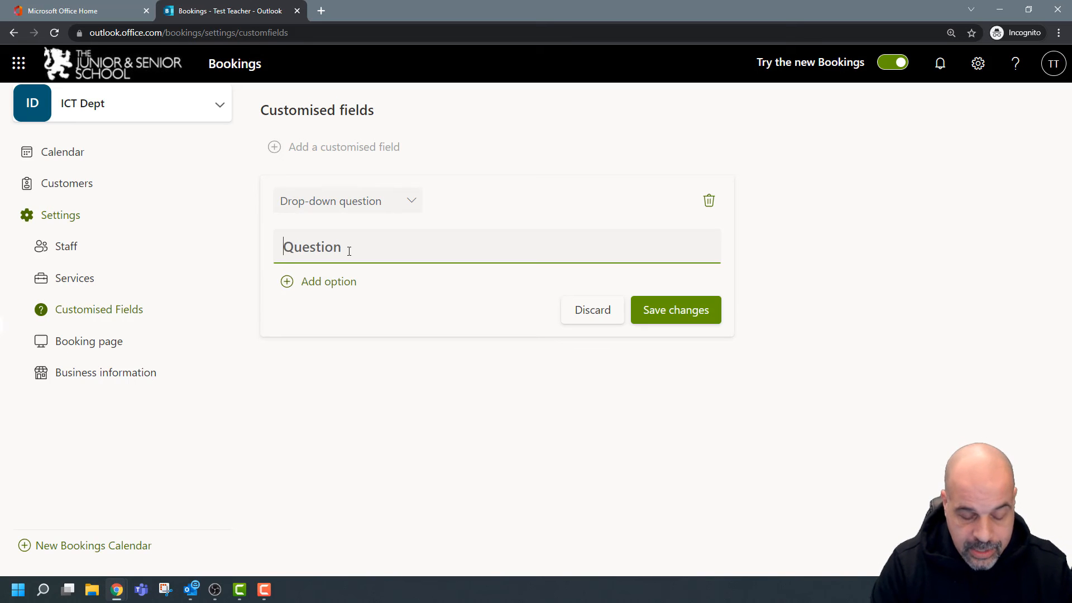
type("Have y")
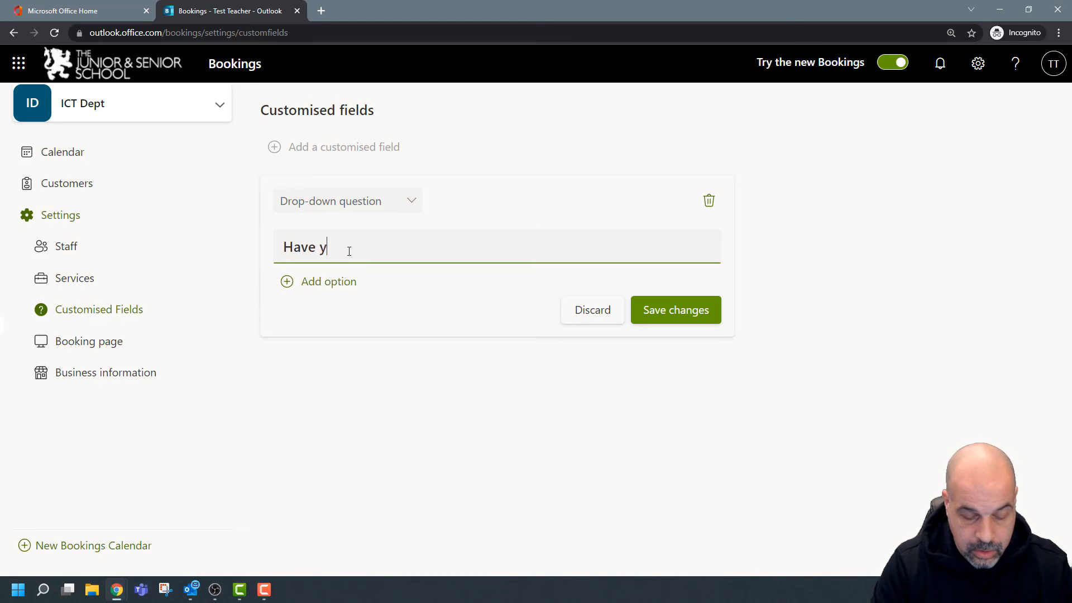
type("ou used bookings before")
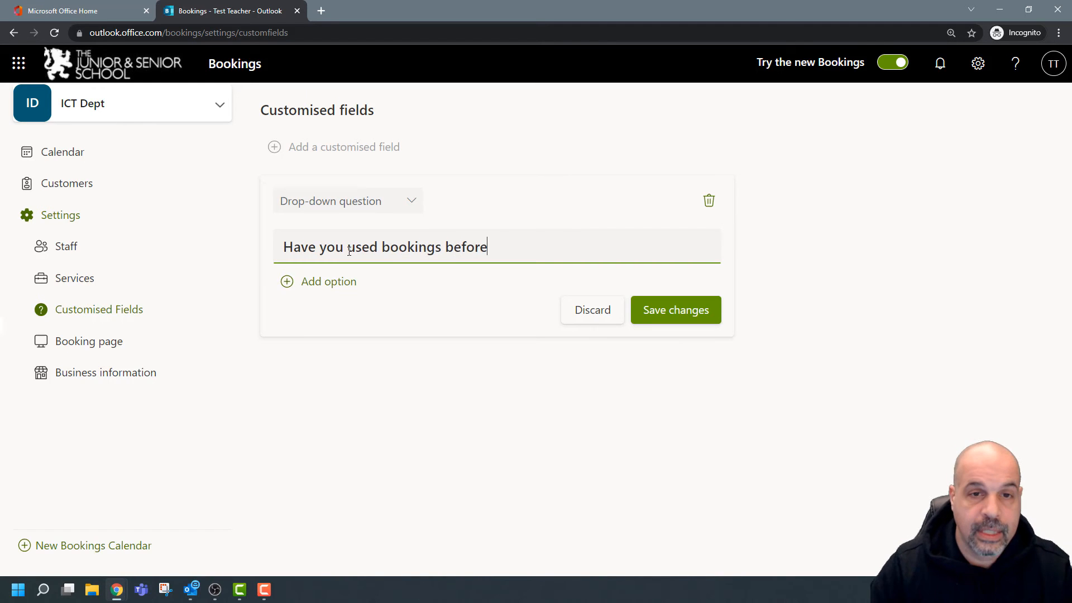
Give the question the answers Yes and No and save the field.
left_click(287, 281)
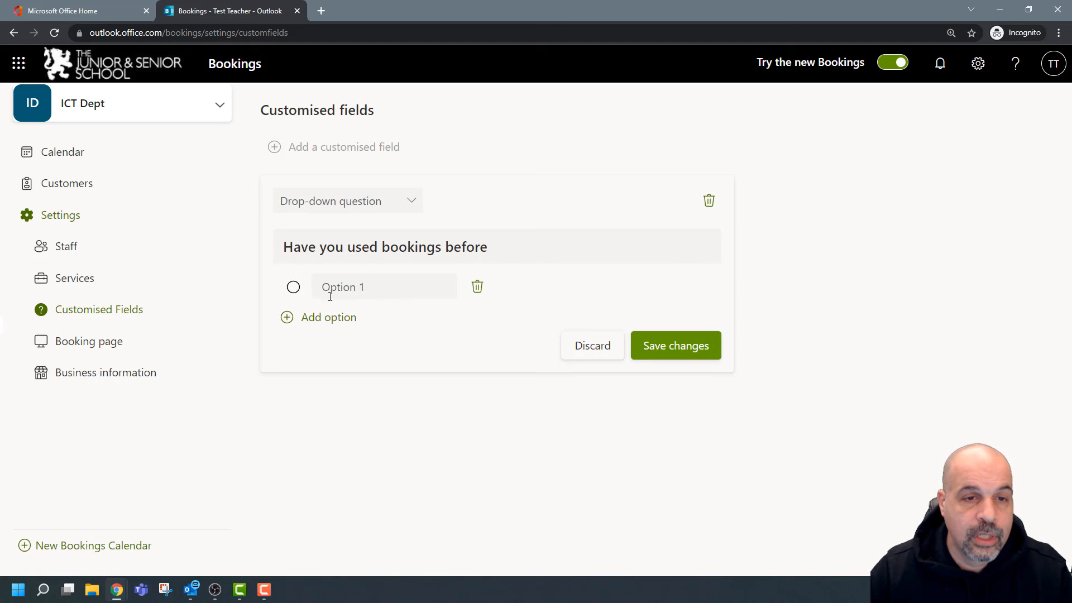
type("T")
key("BackSpace")
type("Yes")
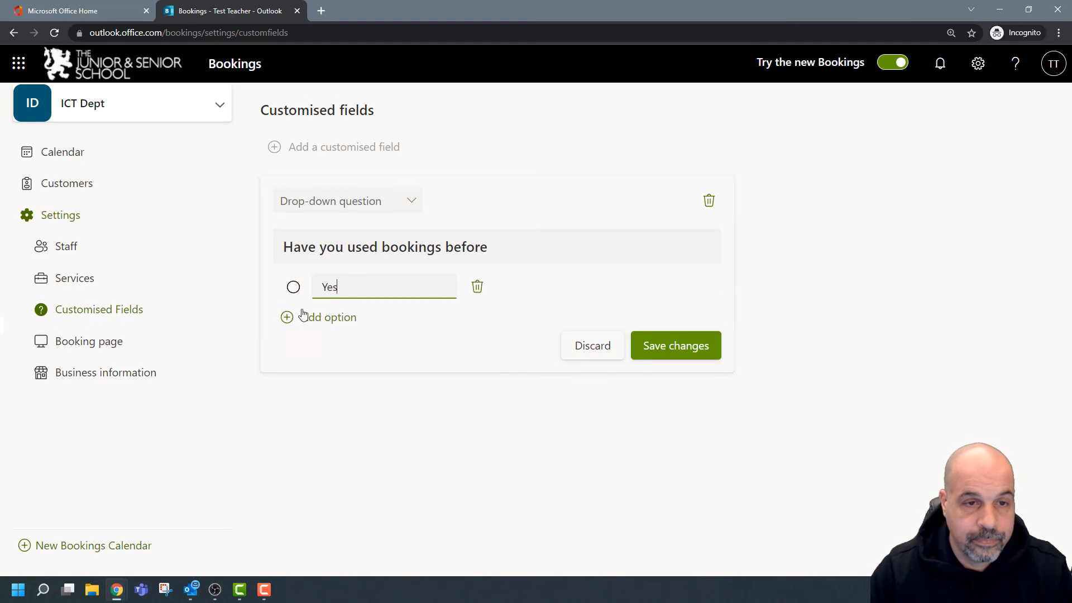
left_click(287, 318)
left_click(354, 319)
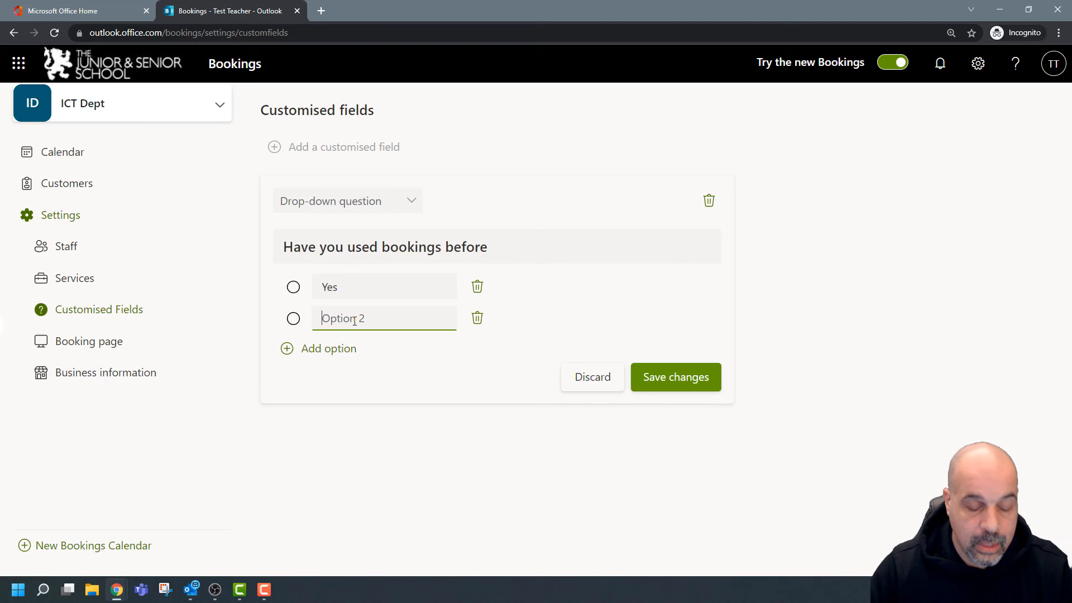
type("No")
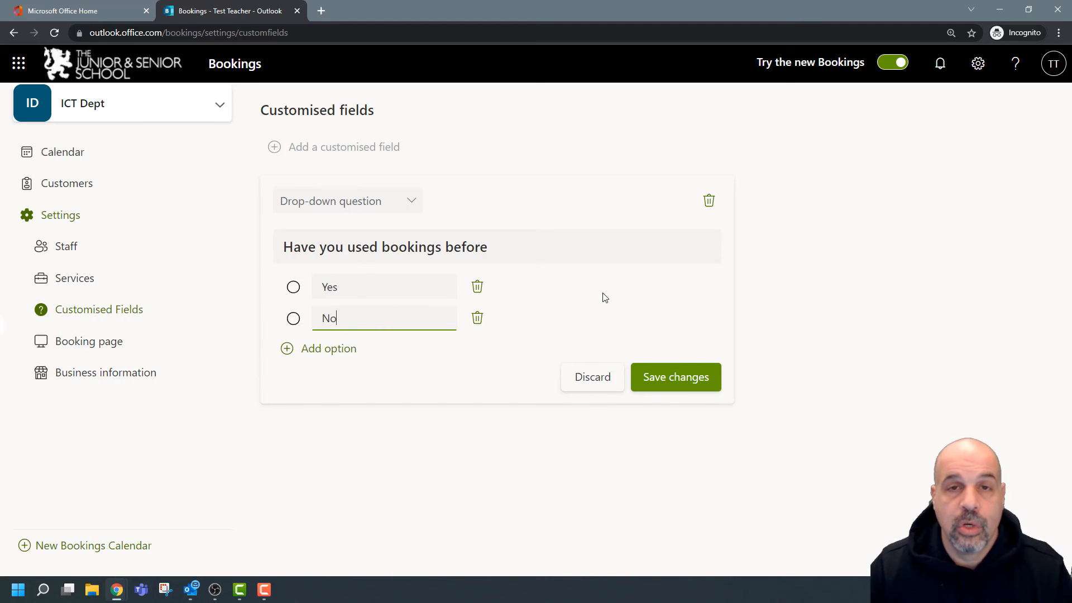
left_click(709, 377)
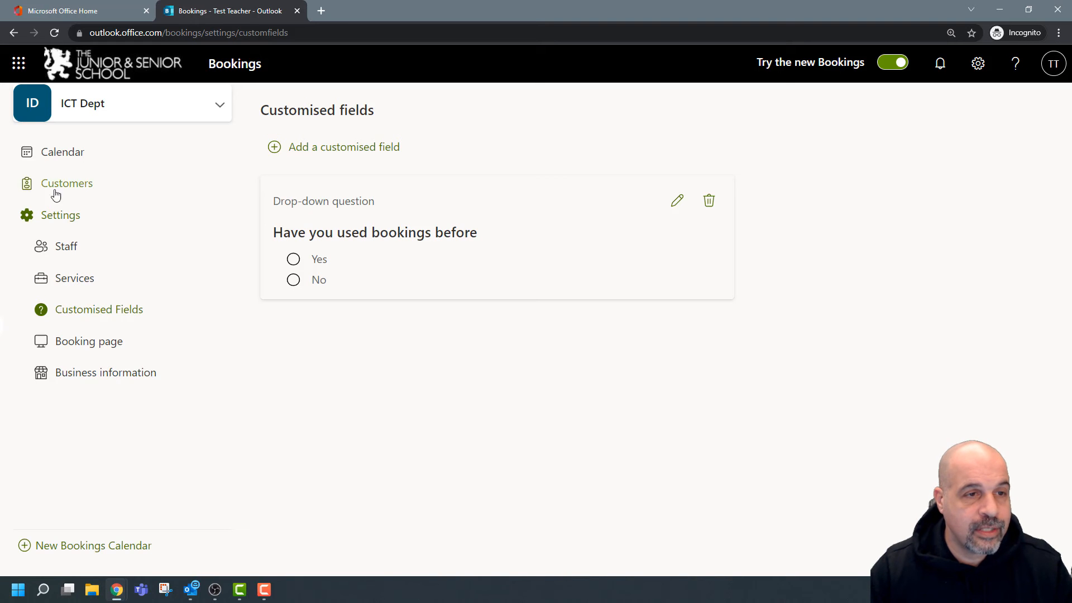
From the ICT Dept Services list, start a new blank service.
left_click(89, 284)
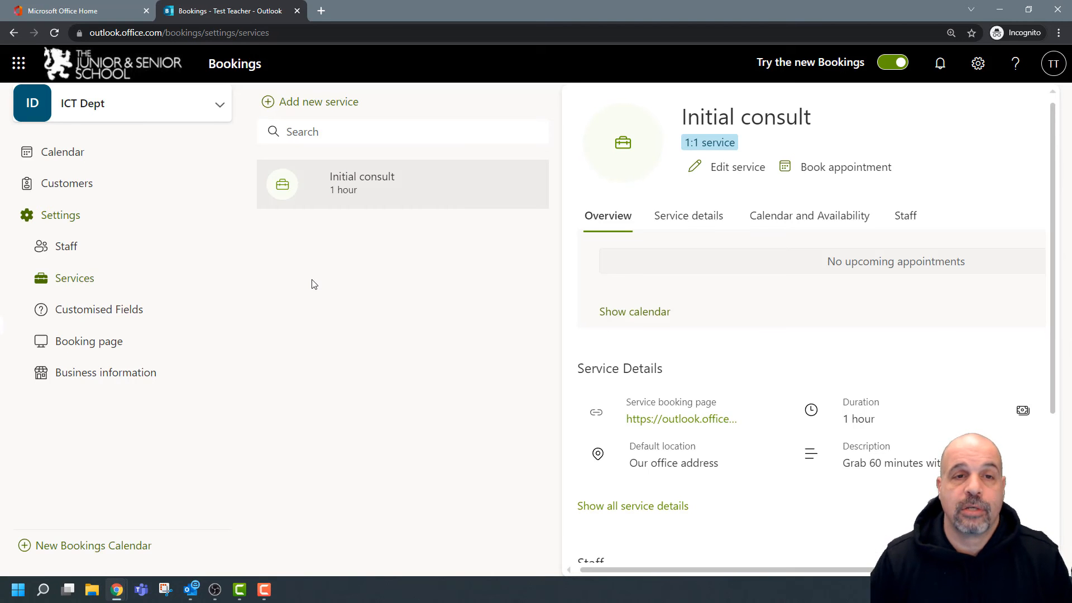
mouse_move(472, 205)
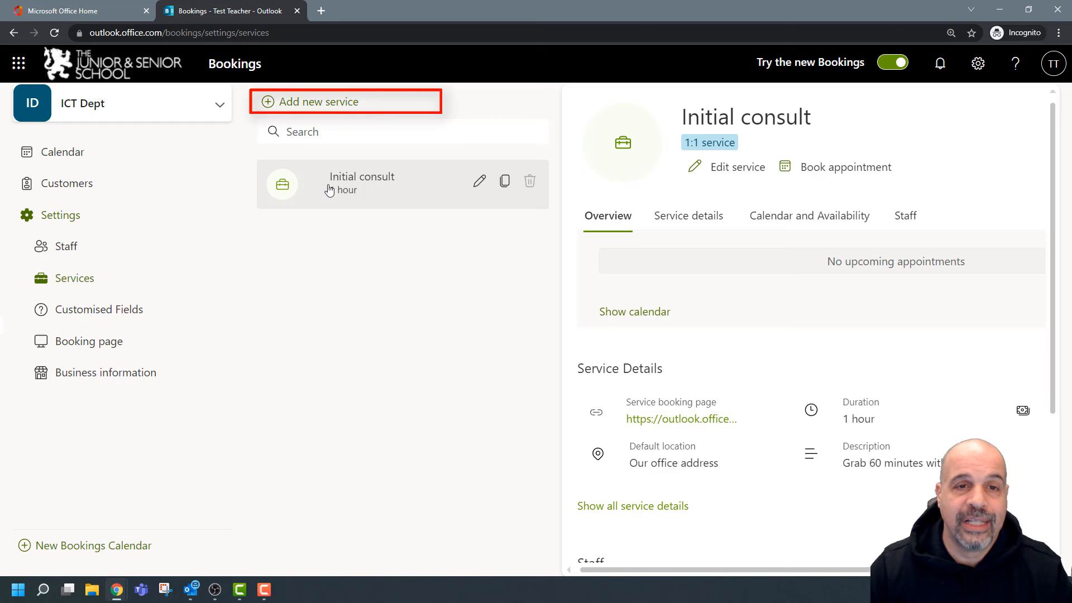
left_click(299, 109)
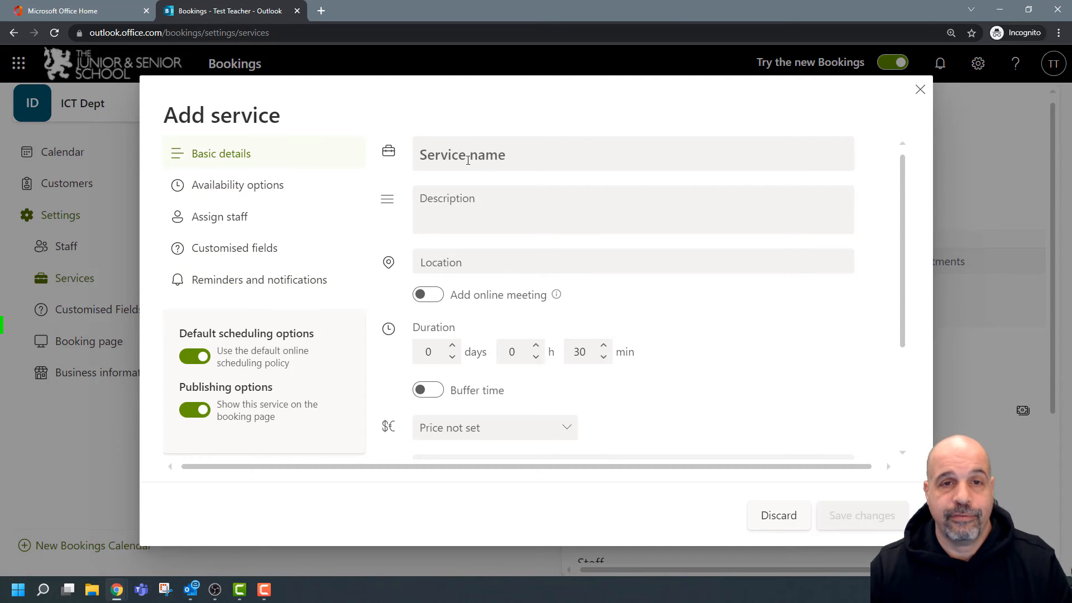
Name the new service 'Meet your child's ict teacher' and begin a short description about meeting the teacher.
left_click(497, 154)
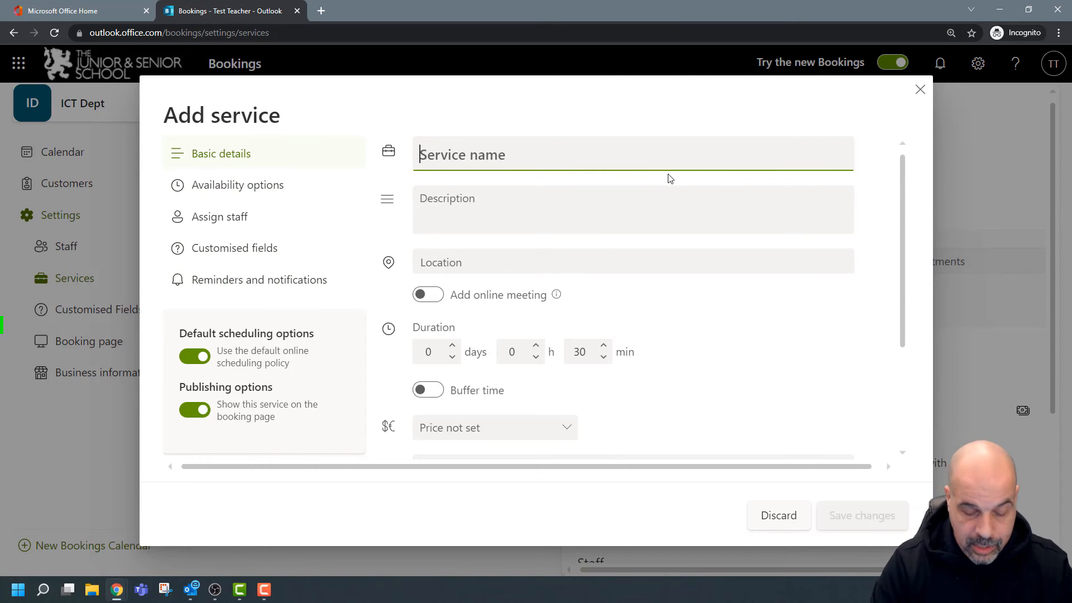
type("Meet your ")
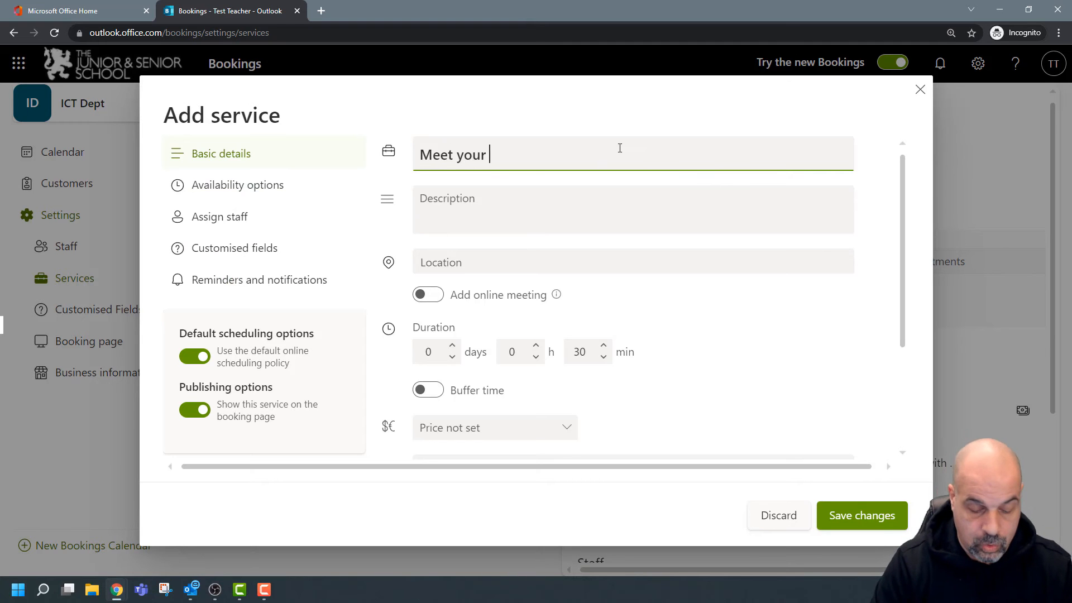
type("child")
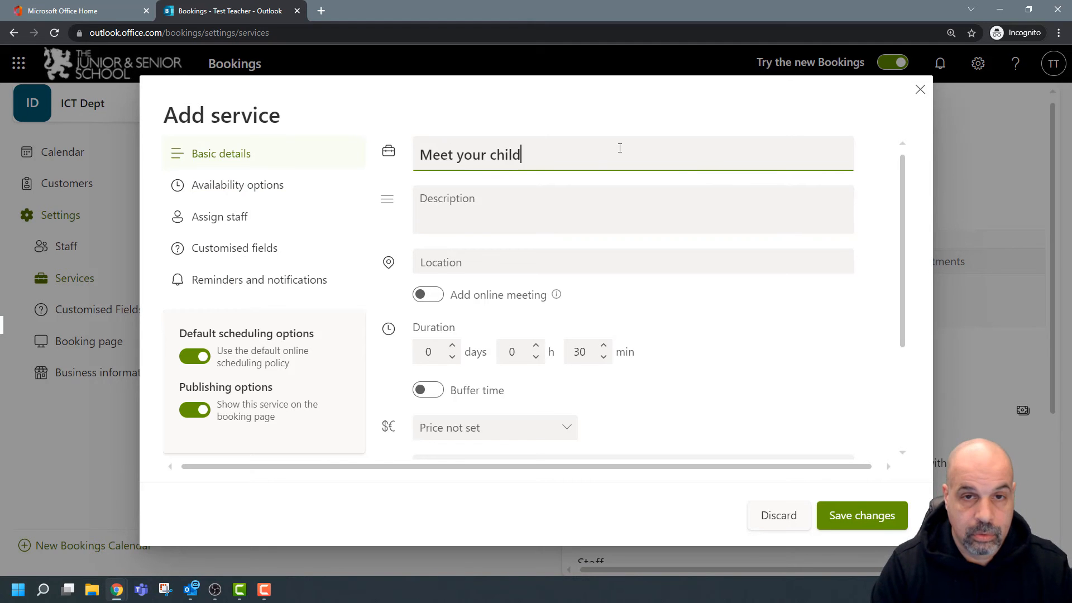
type("'s ic")
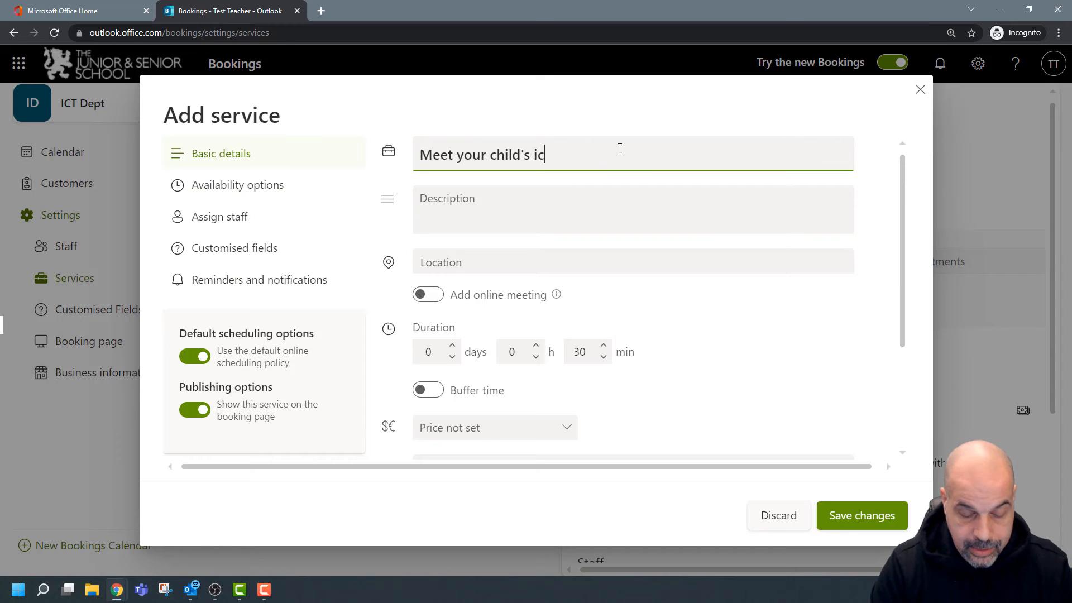
type("t teacher")
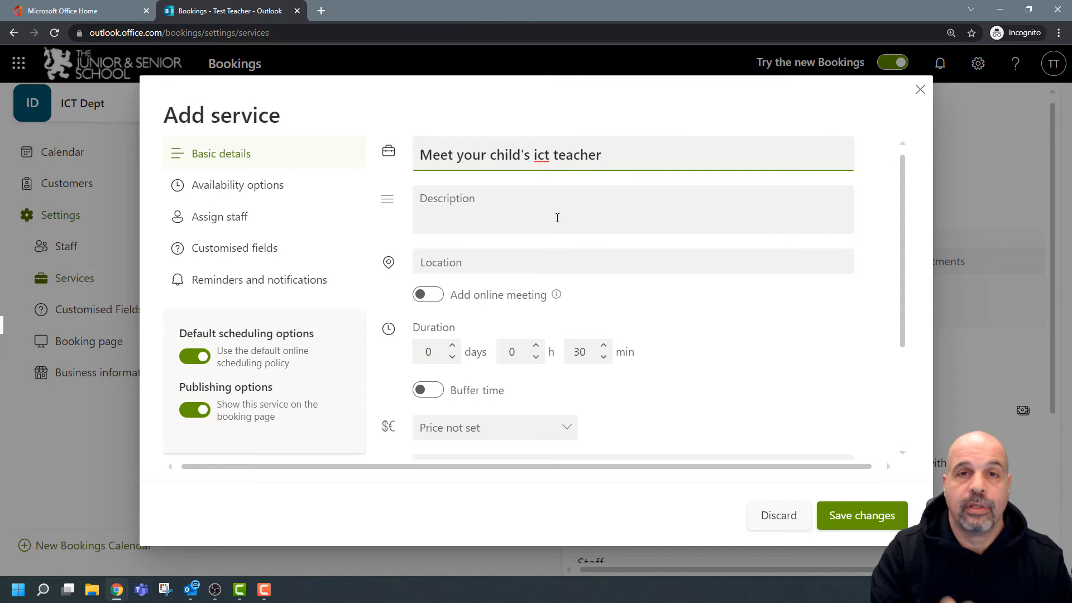
left_click(569, 212)
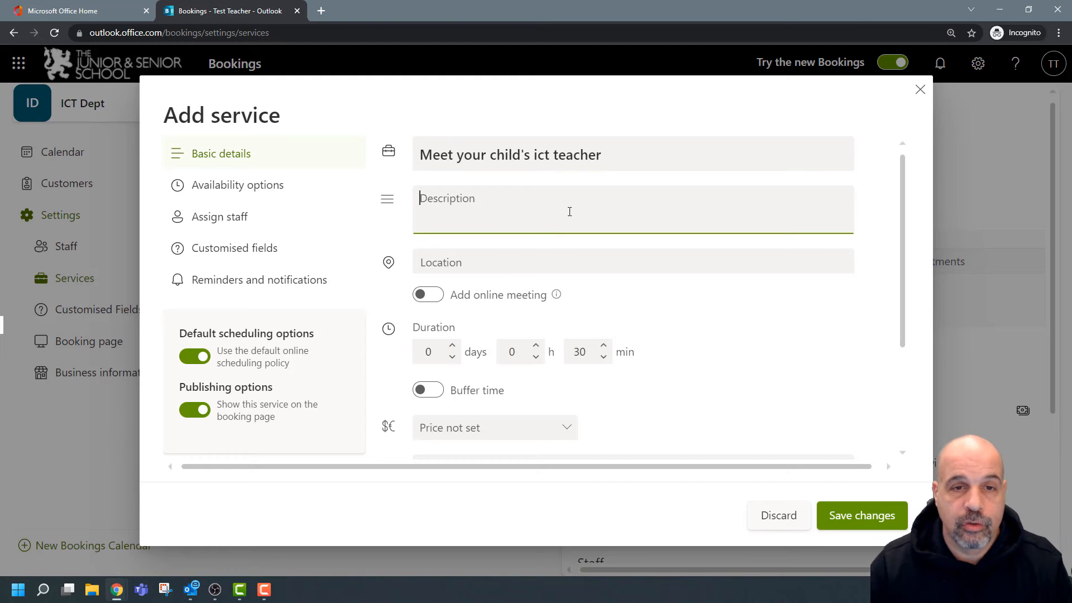
type("Meet teh")
key("BackSpace")
key("BackSpace")
key("BackSpace")
key("BackSpace")
type("te")
key("BackSpace")
type("he teach")
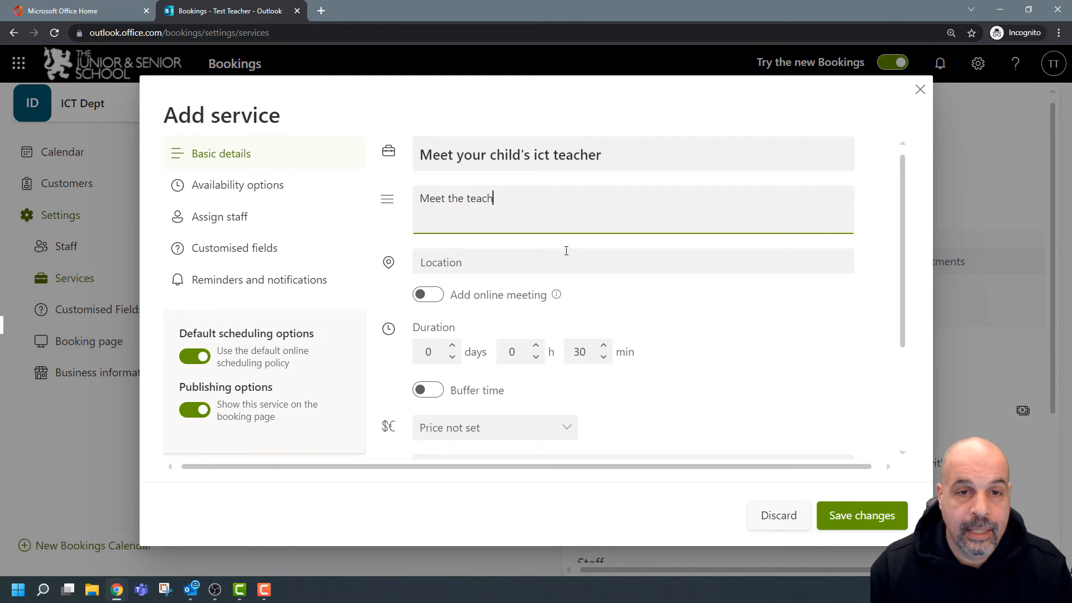
scroll(567, 273, "down", 3)
scroll(562, 270, "up", 3)
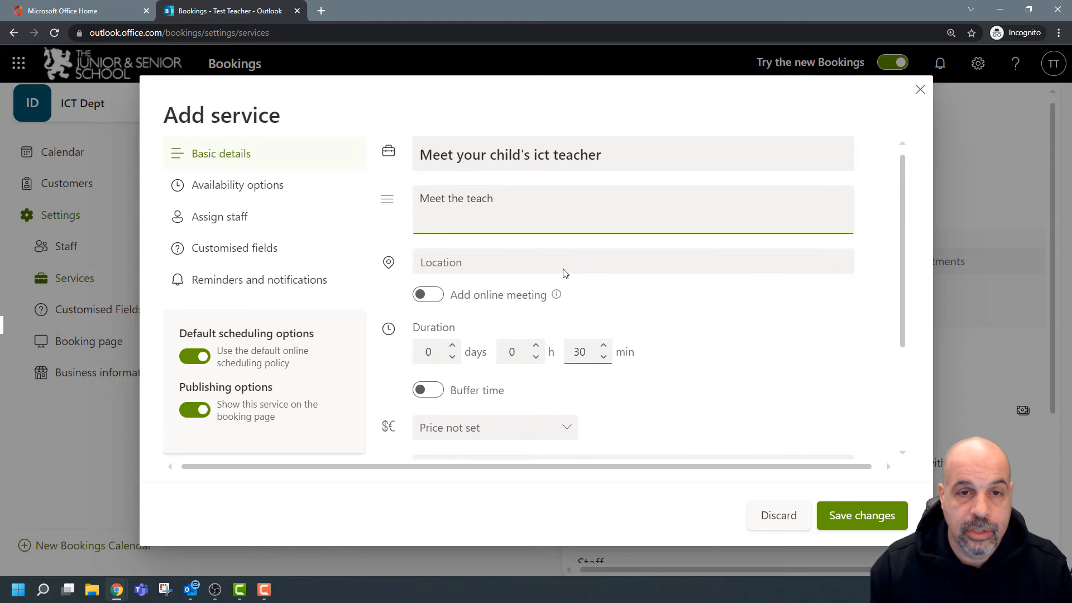
Turn on online meeting and set the service duration to 0 h 10 min.
left_click(437, 295)
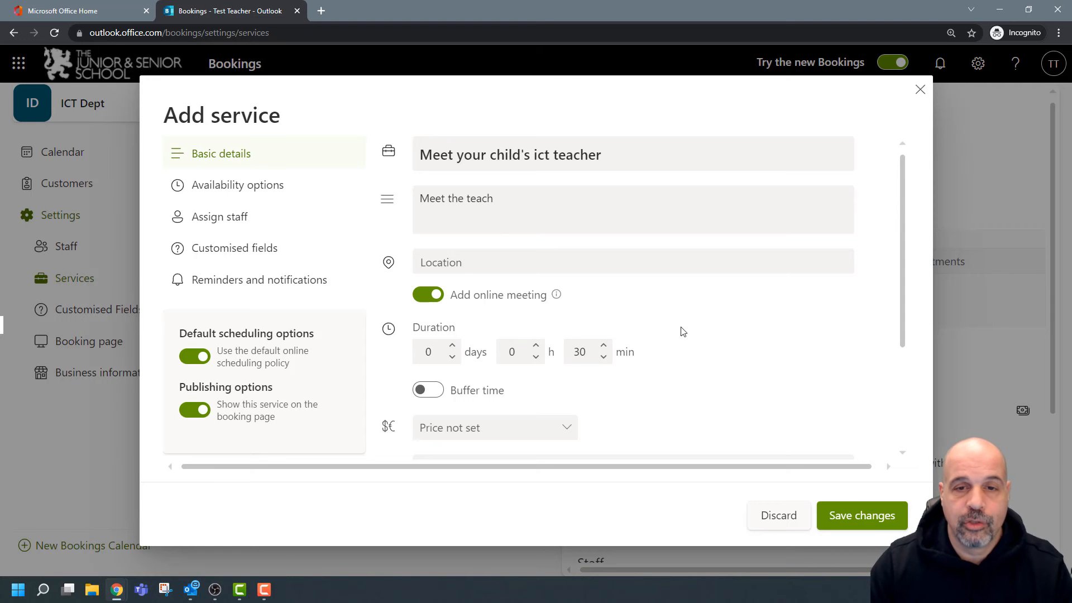
scroll(682, 332, "down", 2)
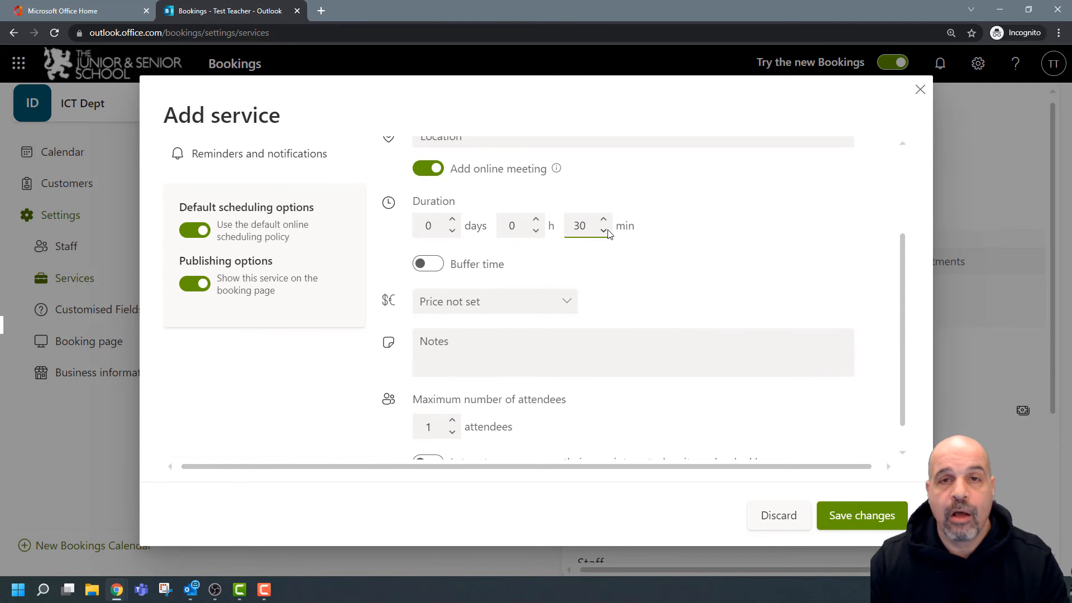
double_click(592, 226)
type("0")
double_click(516, 229)
type("10")
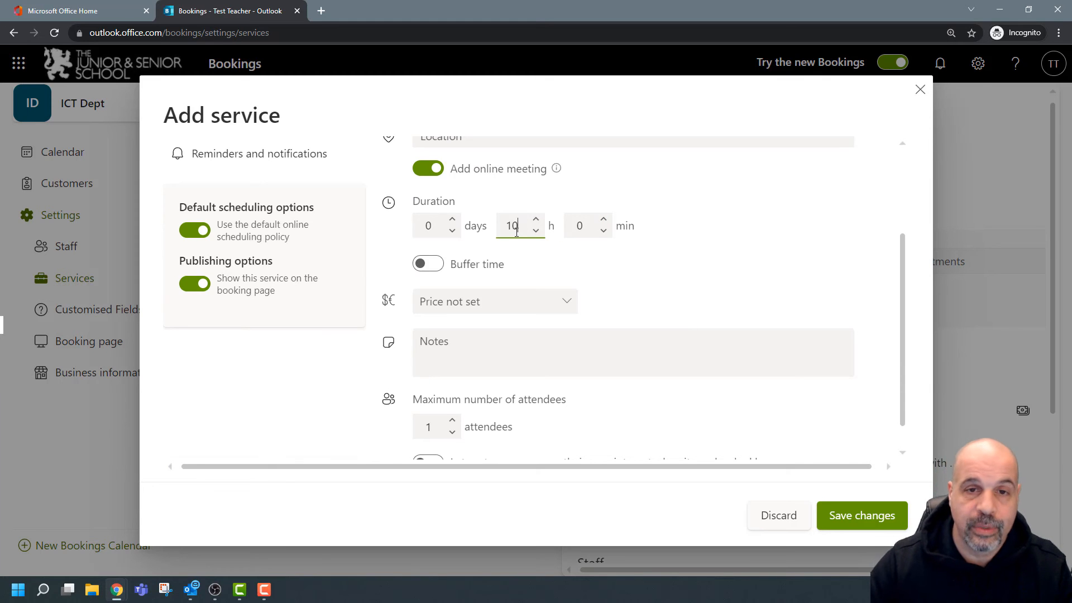
key("BackSpace")
key("BackSpace")
type("0")
key("Tab")
type("10")
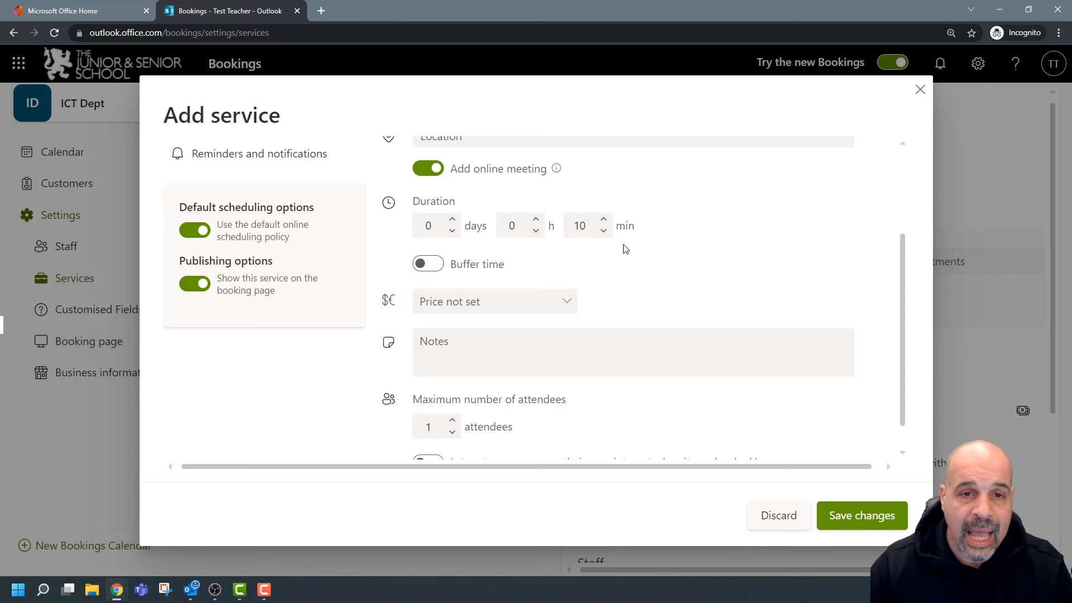
Enable buffer time with 5 minutes after each appointment.
left_click(478, 264)
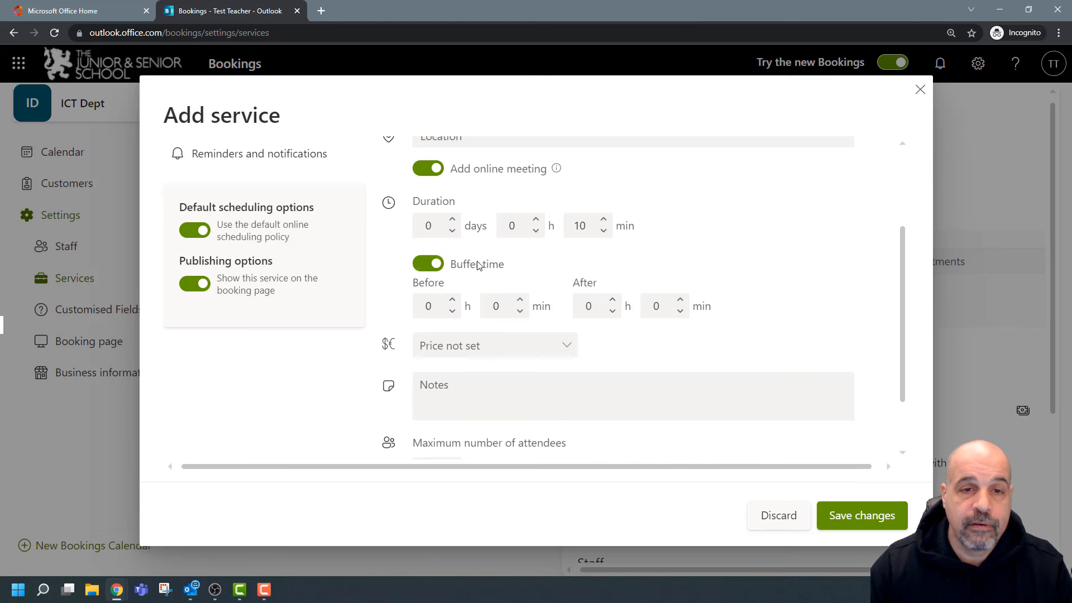
double_click(681, 301)
double_click(680, 301)
left_click(681, 301)
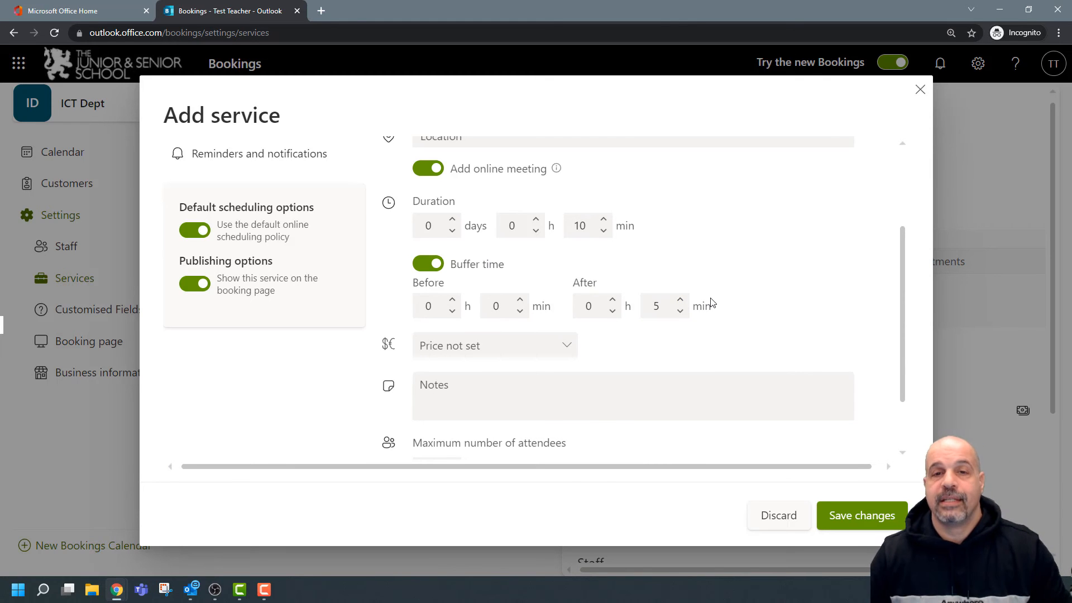
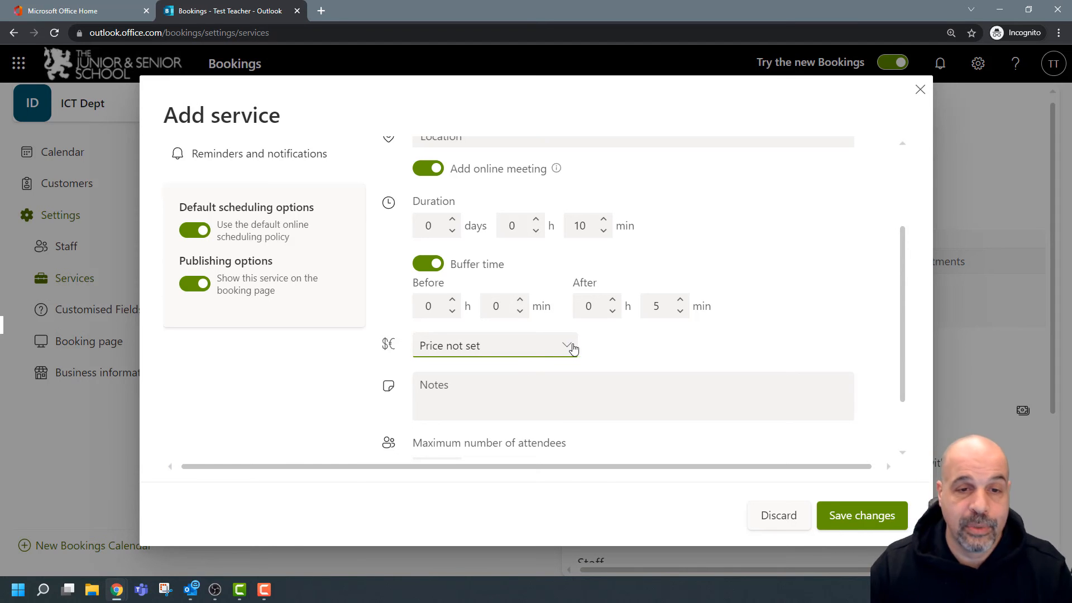
Edit the service notes and try other maximum attendee counts, leaving it at 1.
scroll(806, 326, "down", 1)
scroll(679, 354, "up", 2)
scroll(670, 395, "down", 2)
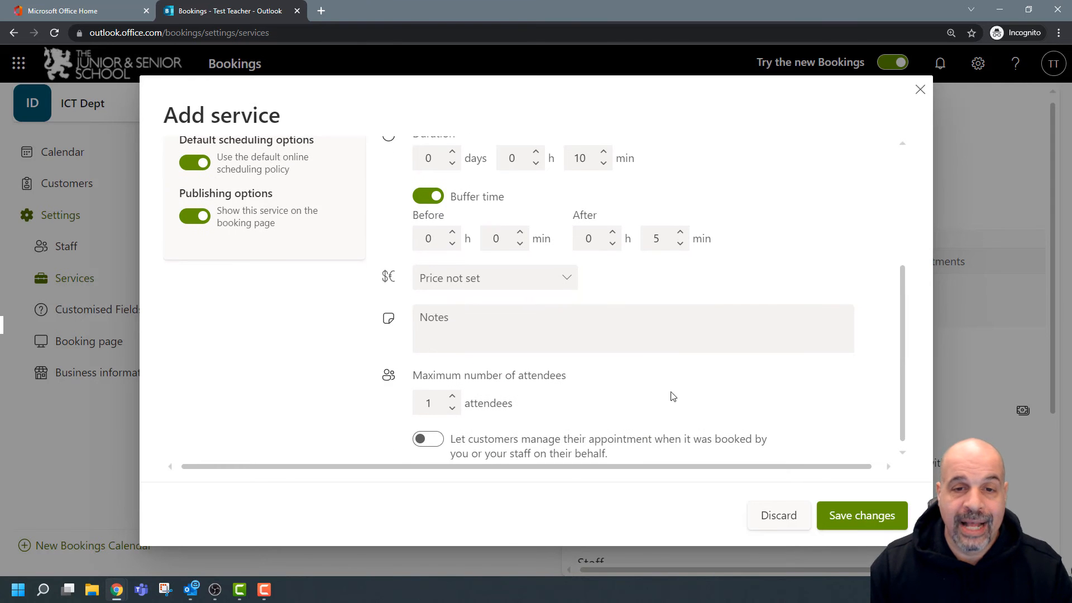
left_click(825, 317)
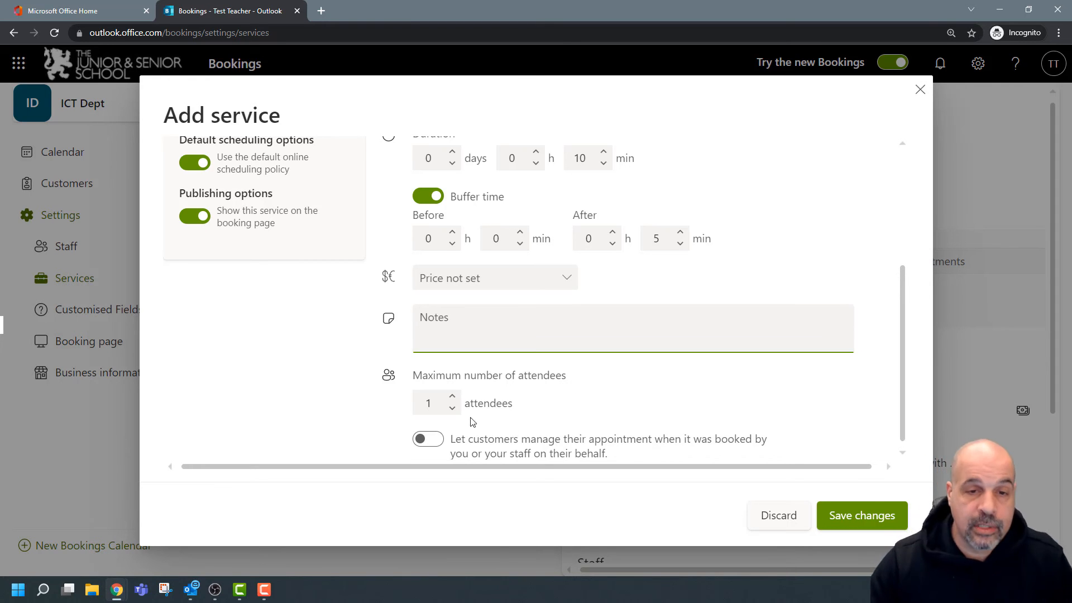
left_click(453, 396)
left_click(452, 397)
left_click(452, 396)
left_click(453, 397)
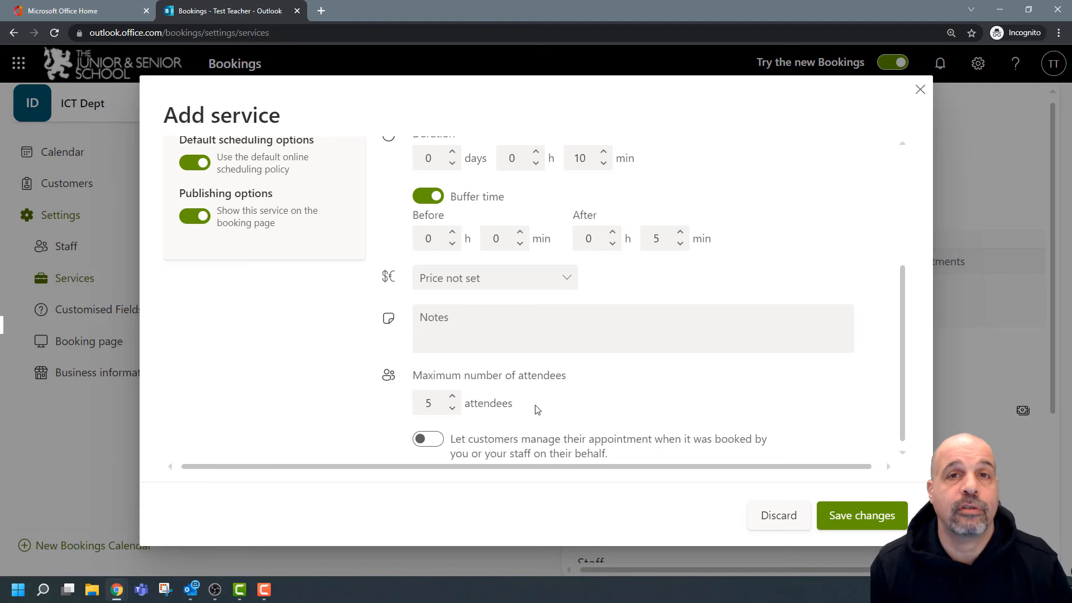
left_click(452, 409)
left_click(453, 409)
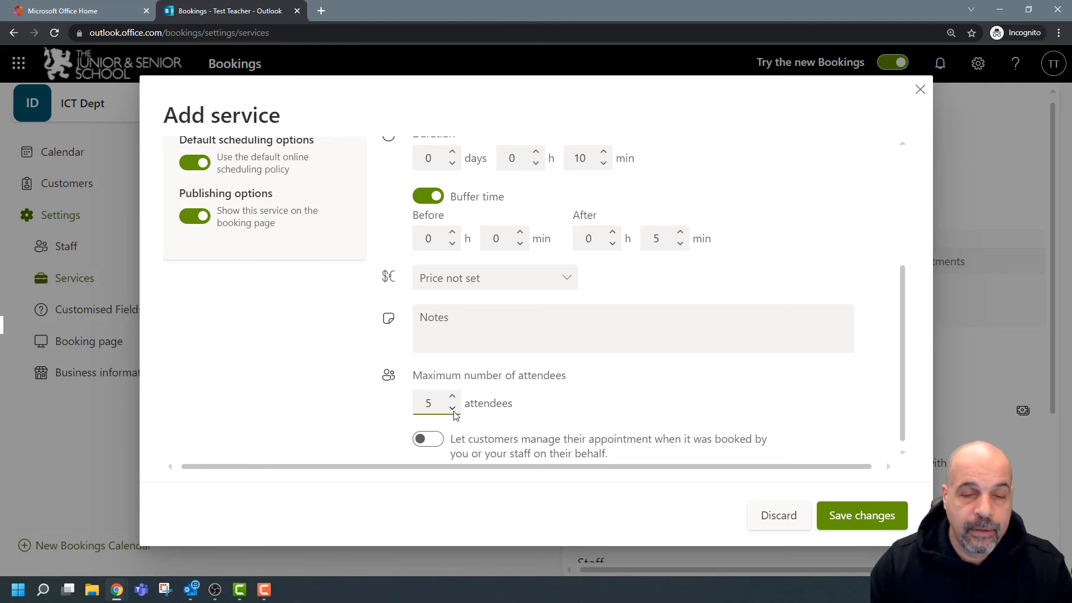
left_click(453, 408)
left_click(453, 409)
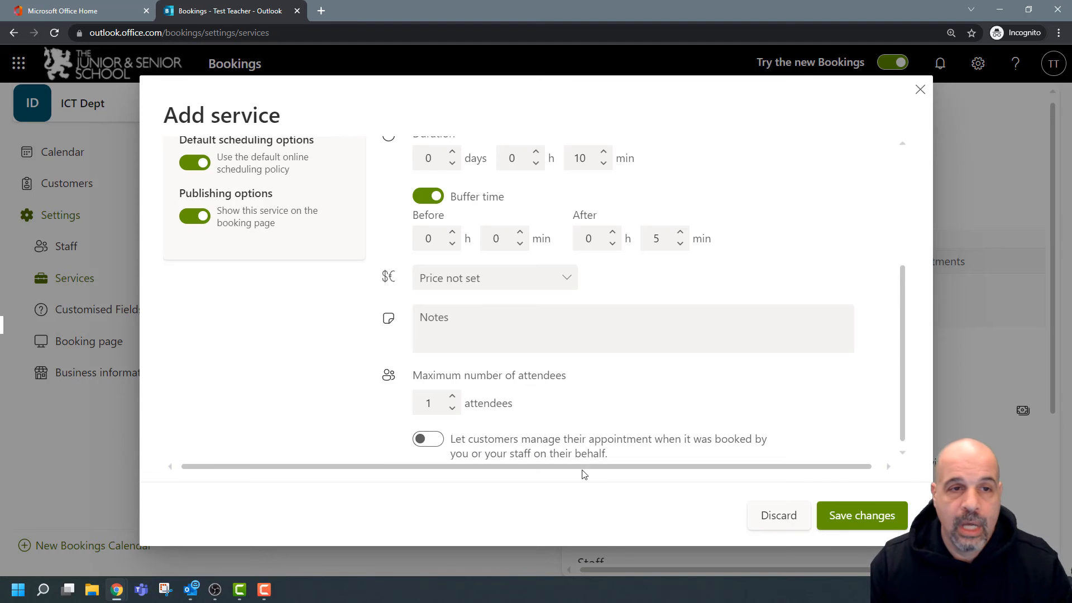
Save the new 'Meet your child's ict teacher' service.
scroll(516, 395, "up", 5)
scroll(517, 393, "down", 2)
scroll(516, 393, "up", 2)
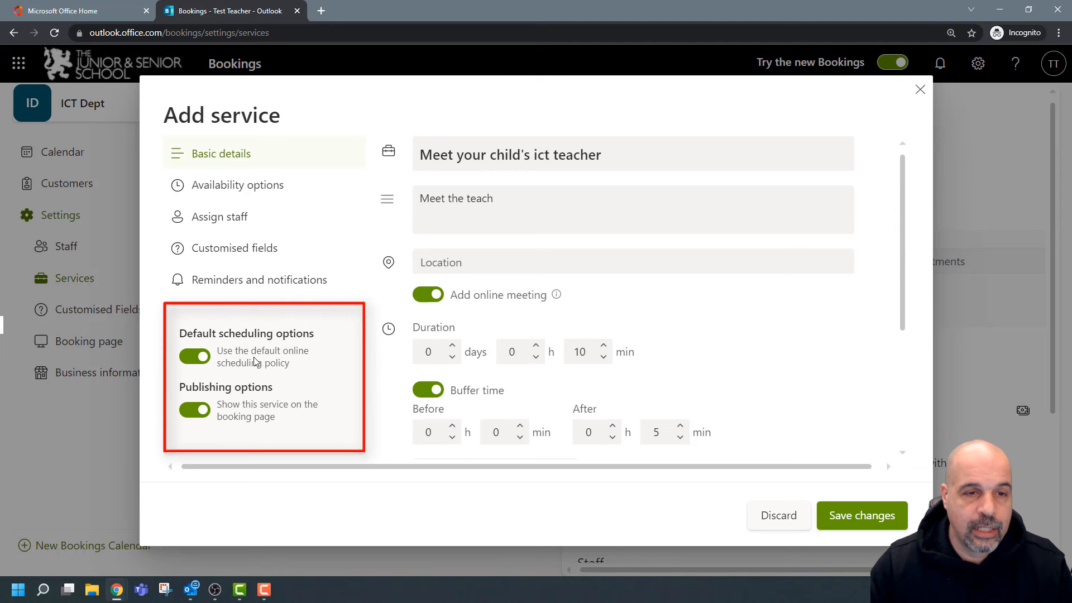
left_click(872, 534)
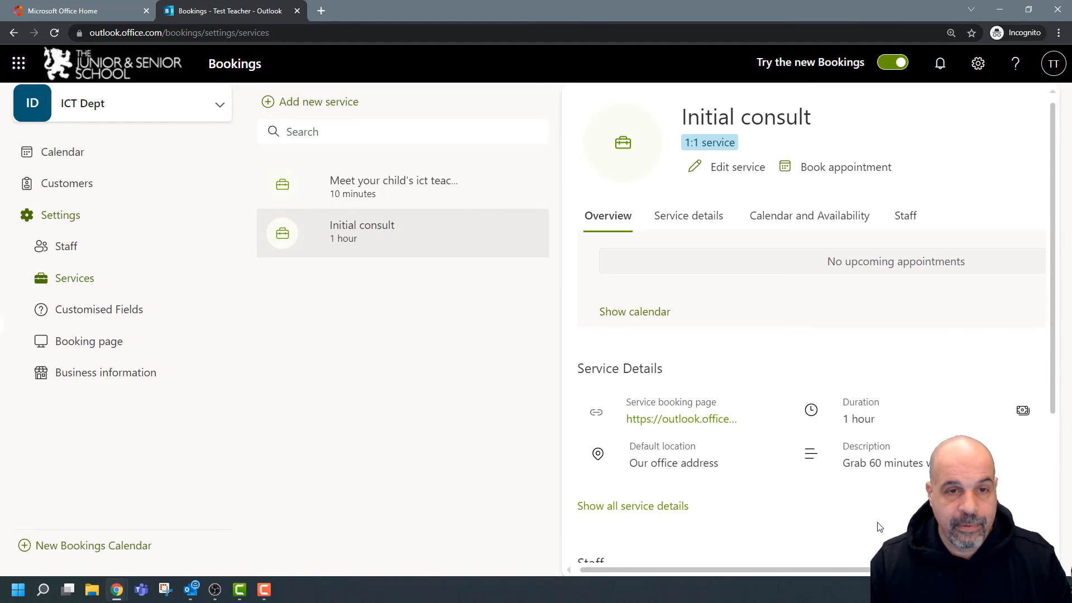
Delete the Initial consult service.
key("ctrl+minus")
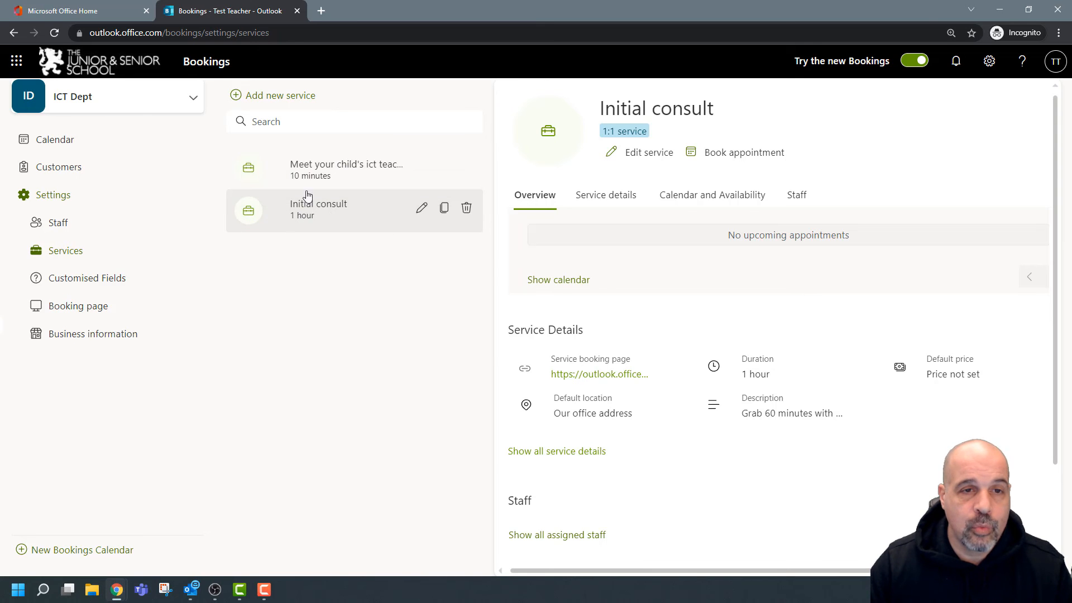
left_click(465, 208)
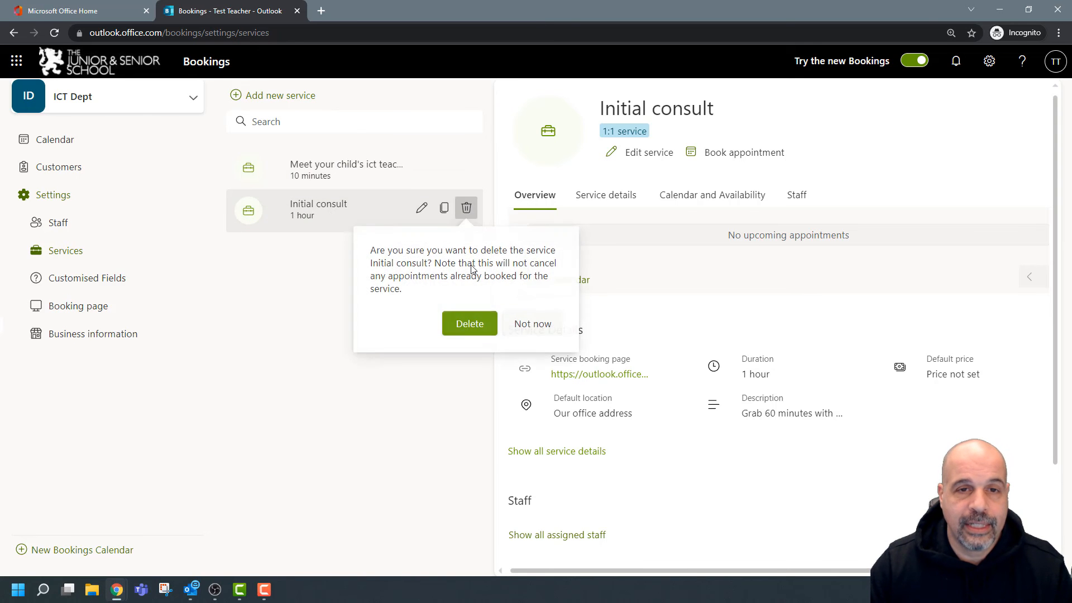
left_click(470, 327)
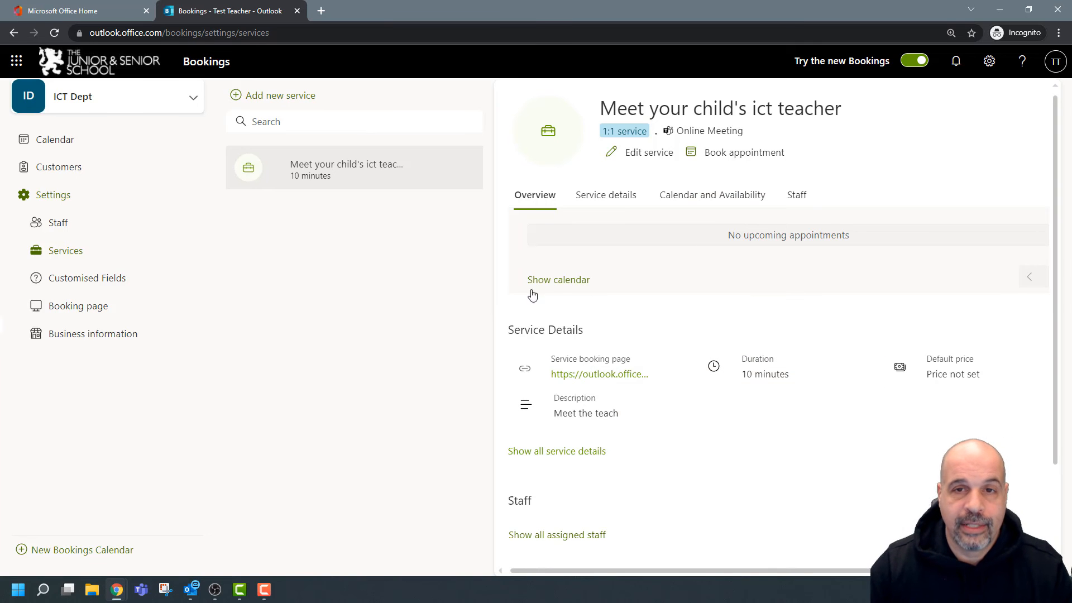
Reopen the ict teacher service in Edit service and show its availability options.
mouse_move(363, 163)
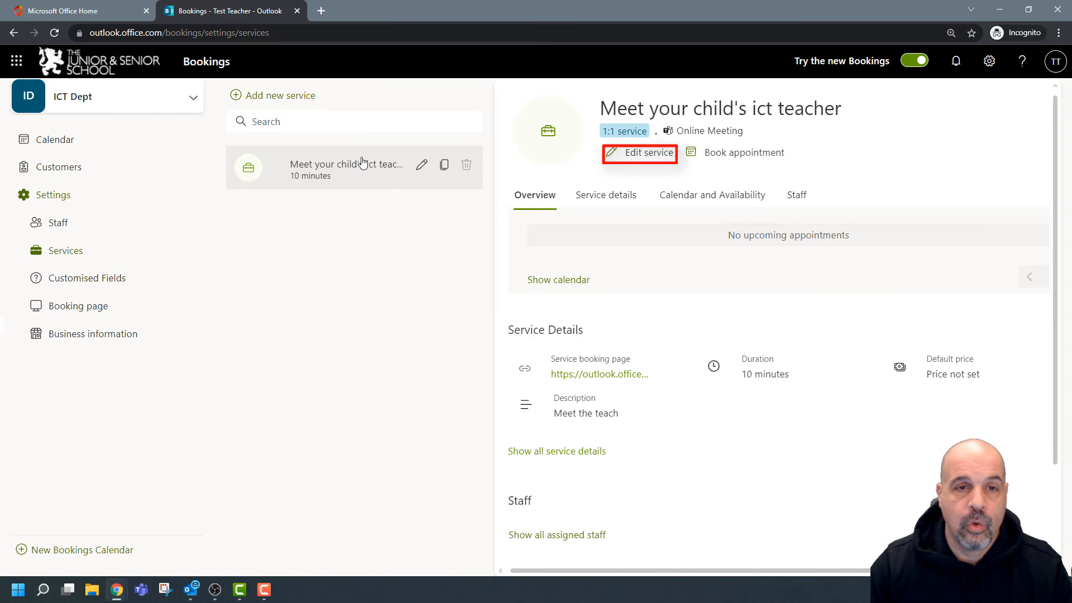
left_click(421, 165)
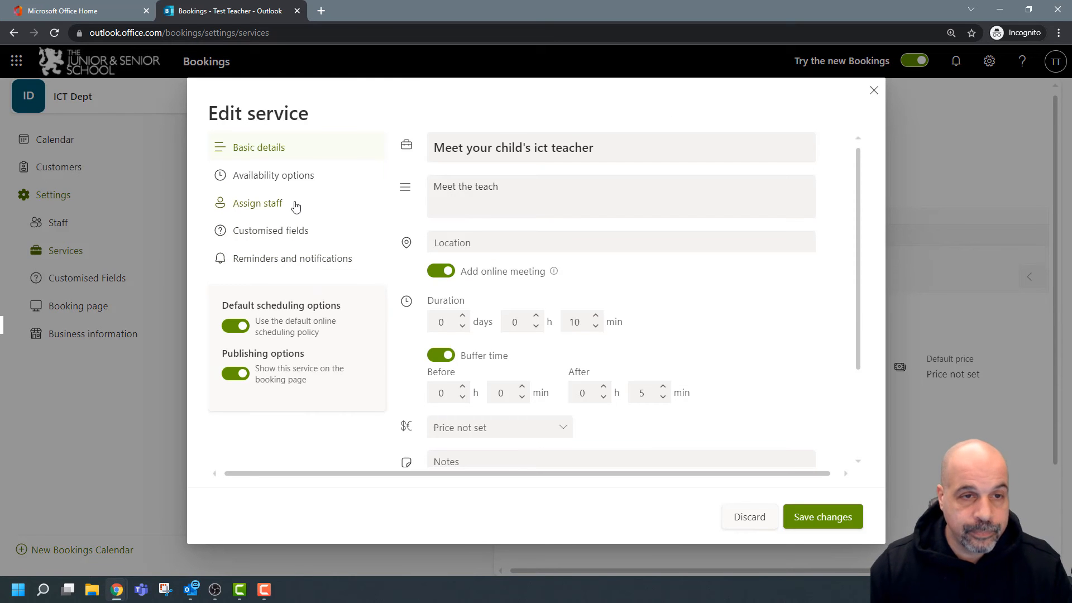
left_click(280, 178)
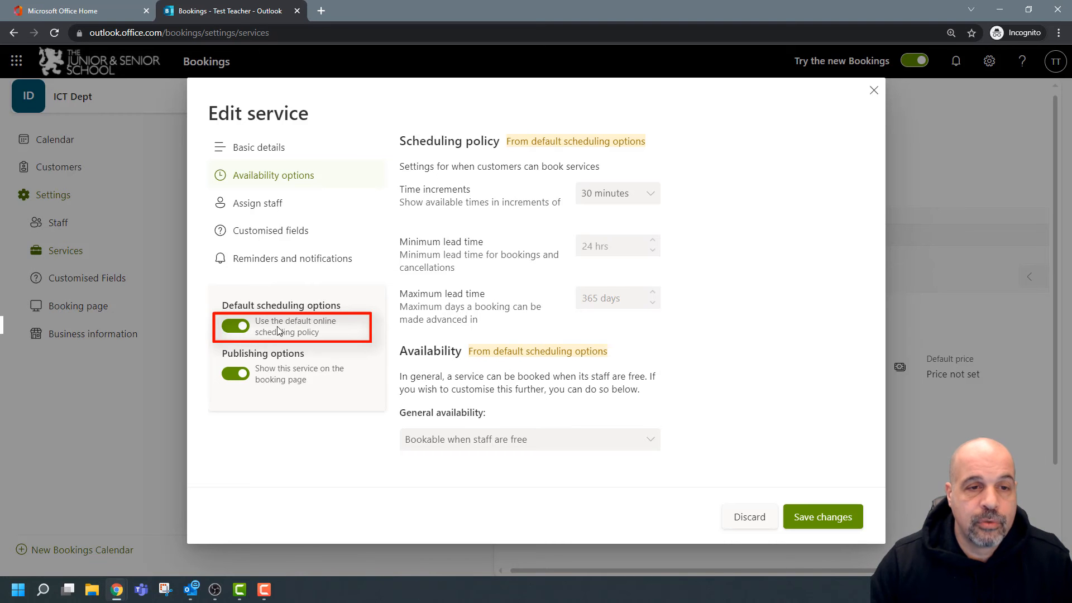
Turn off the default scheduling policy and set time increments to 10 minutes.
left_click(334, 335)
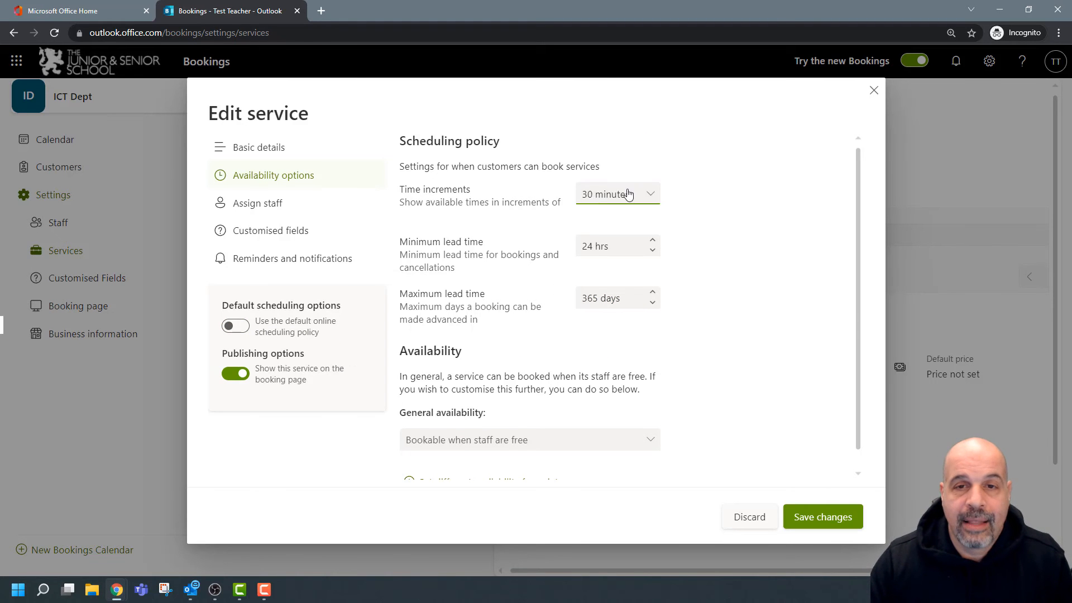
scroll(630, 217, "down", 1)
scroll(629, 217, "up", 1)
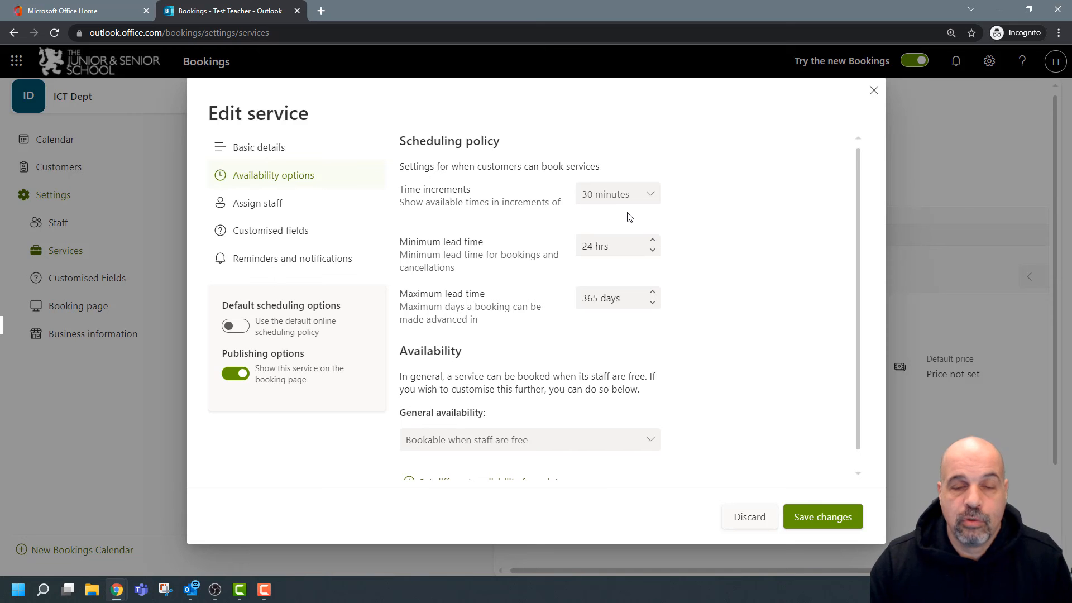
scroll(628, 216, "down", 1)
scroll(604, 216, "up", 1)
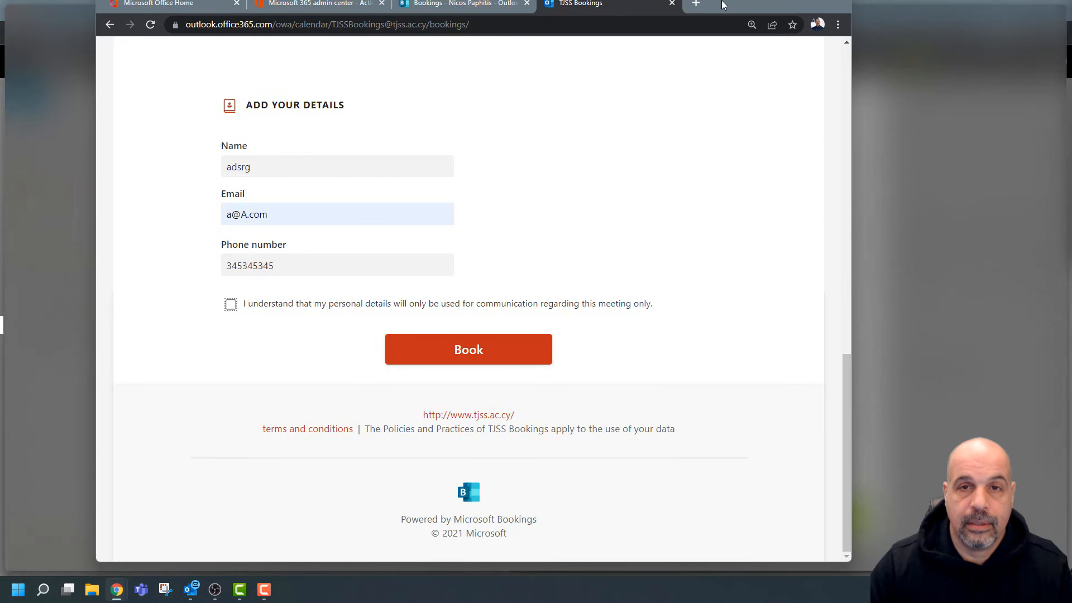
scroll(758, 259, "up", 8)
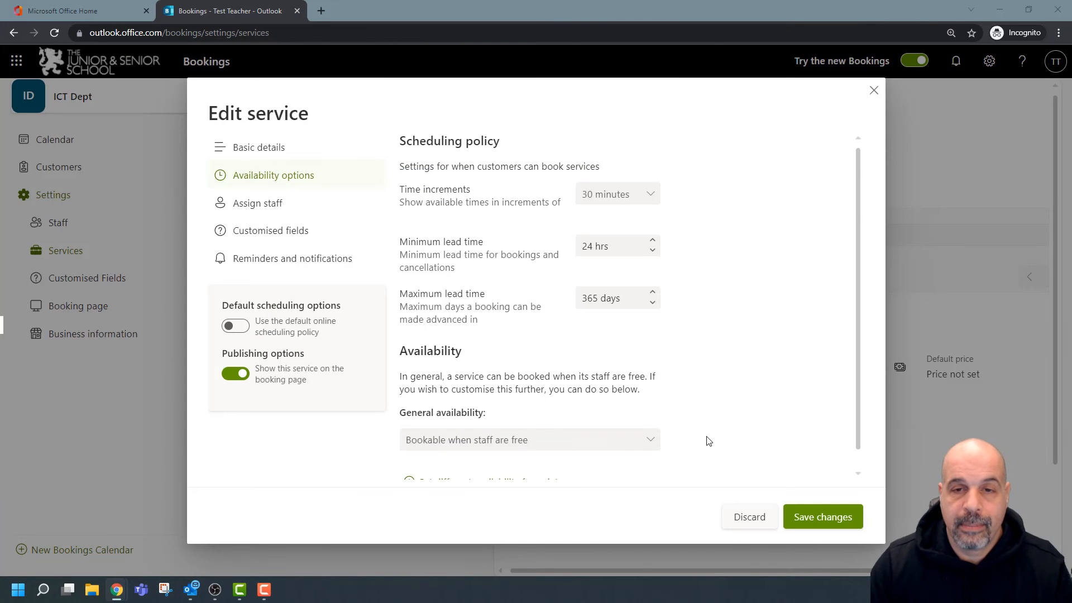
left_click(651, 194)
left_click(606, 241)
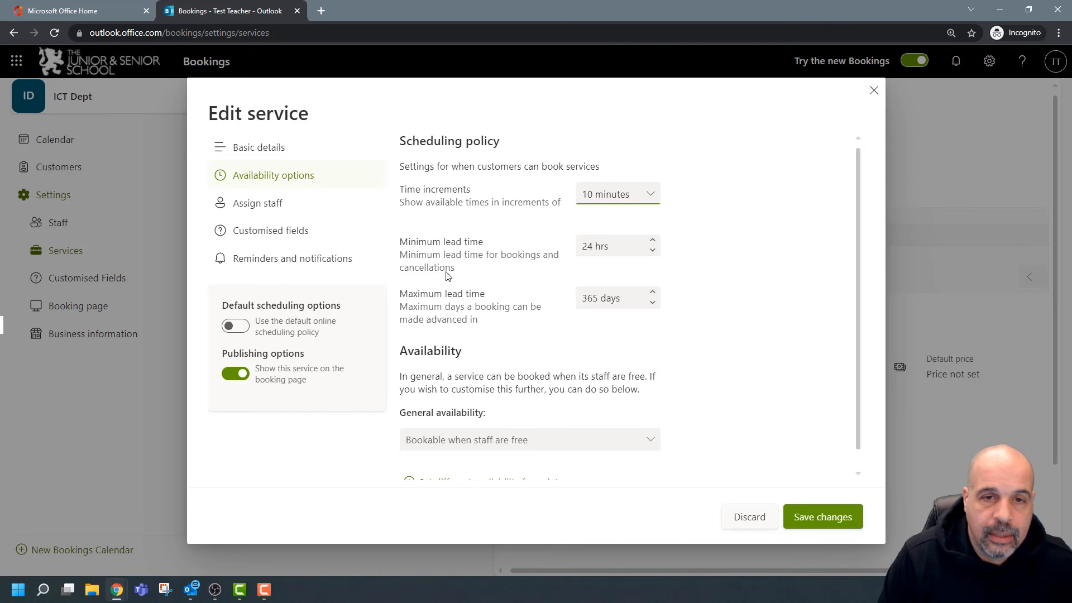
Set minimum lead time to 48 hrs and maximum lead time to 14 days.
left_click(631, 251)
triple_click(594, 247)
type("48")
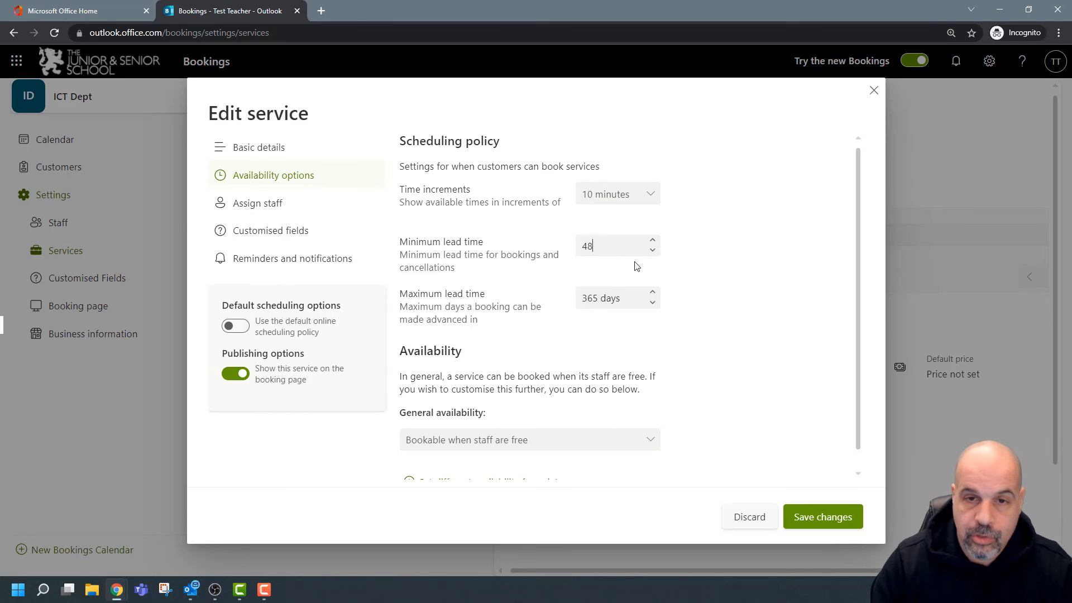
left_click(639, 298)
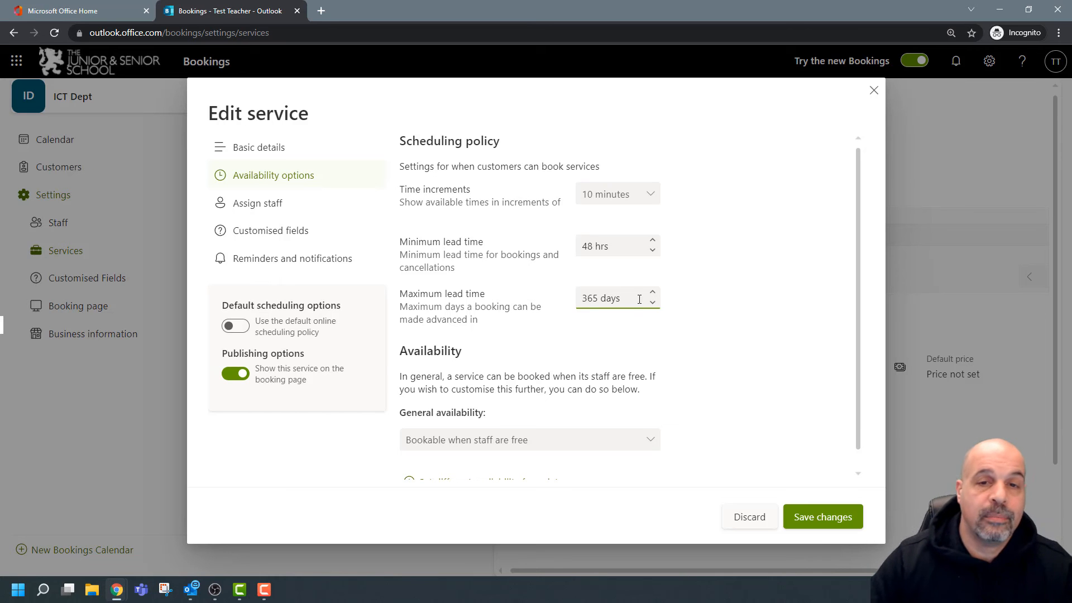
triple_click(639, 298)
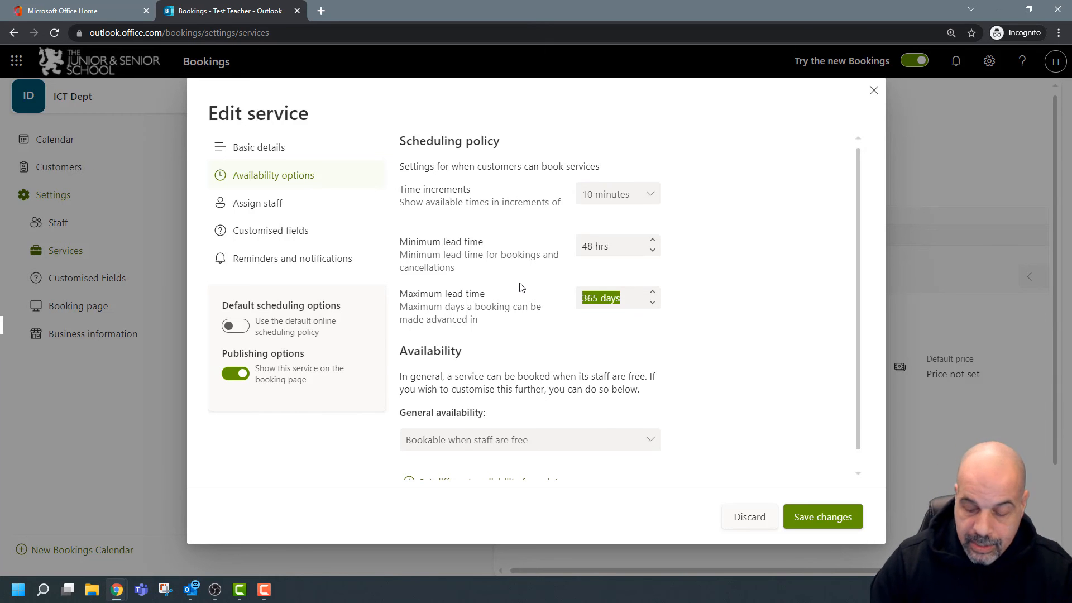
type("14")
left_click(754, 297)
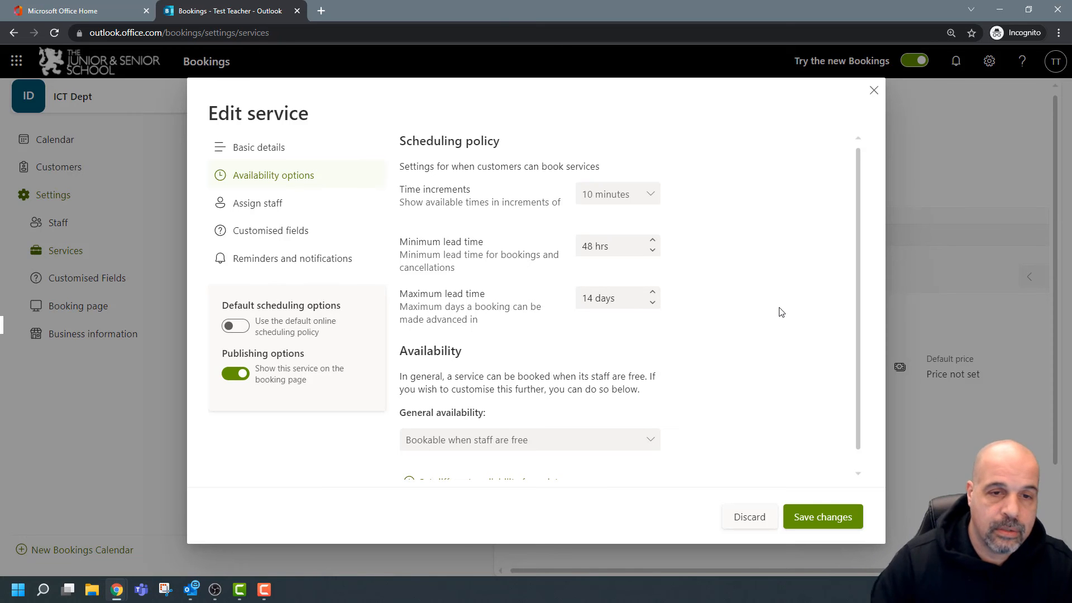
scroll(799, 327, "down", 1)
scroll(447, 407, "up", 1)
scroll(476, 444, "down", 1)
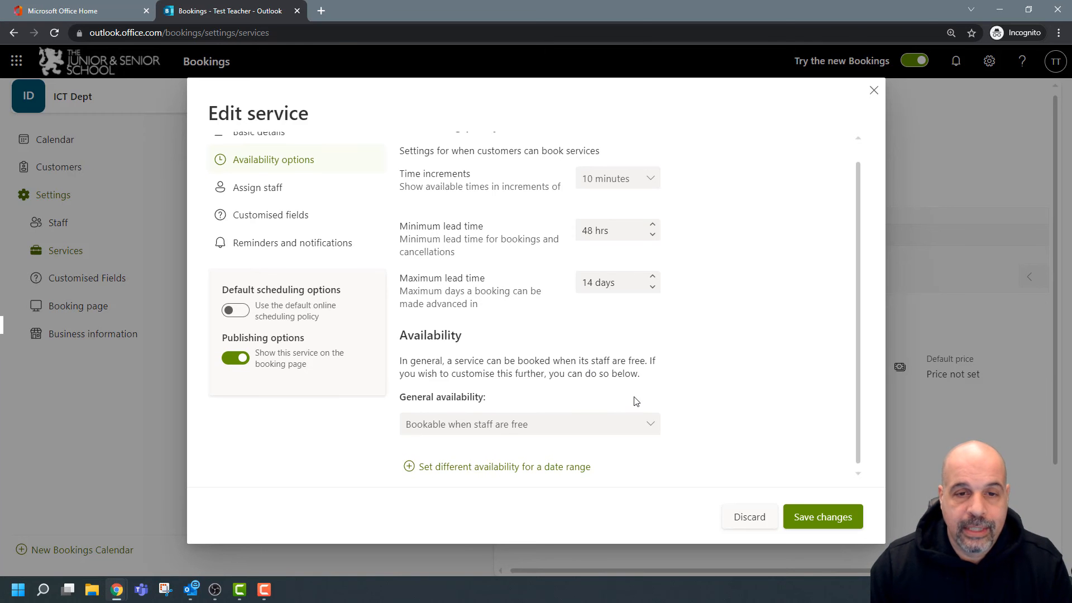
key("ctrl+0")
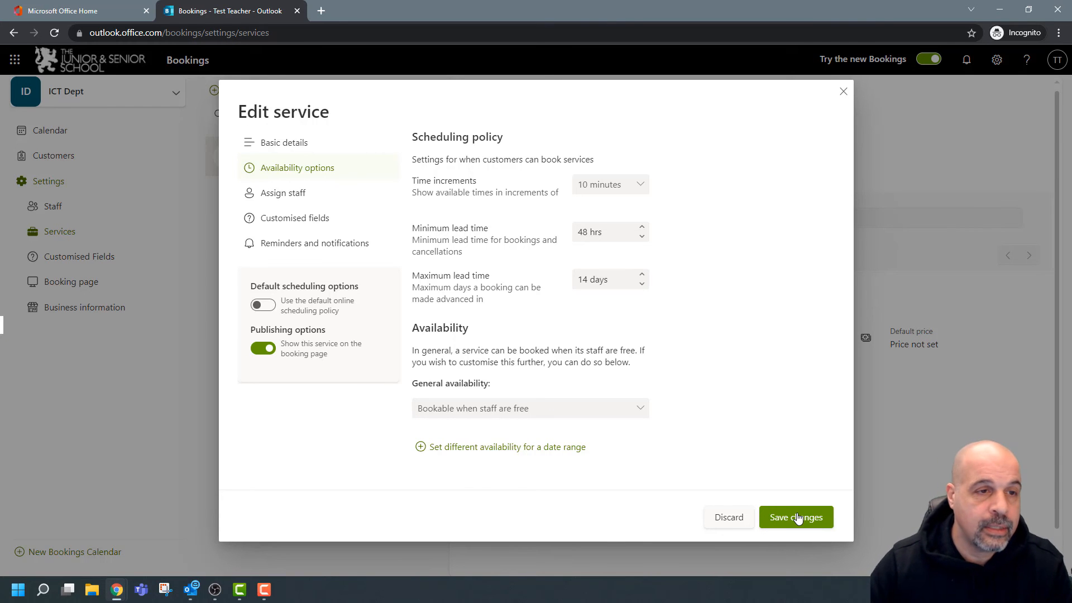
Save the scheduling changes and check the business hours under Business information.
left_click(798, 518)
left_click(99, 308)
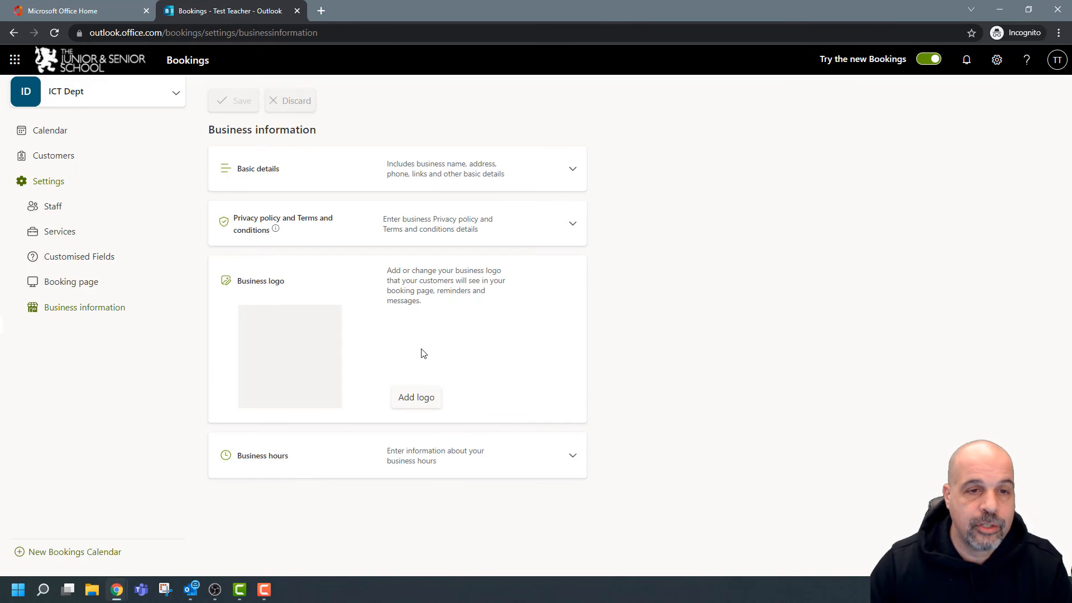
left_click(573, 455)
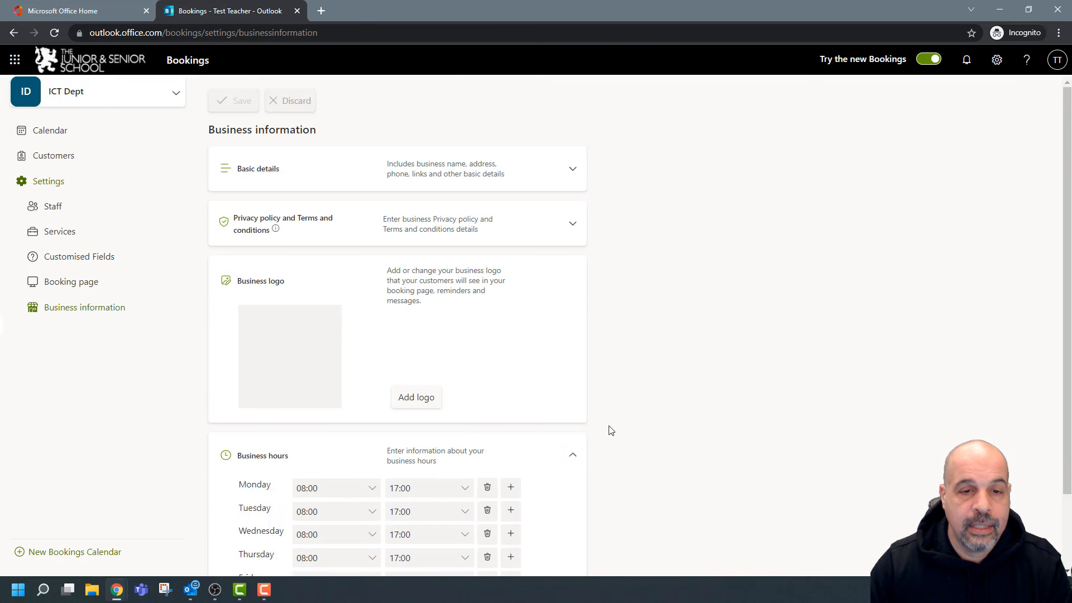
scroll(611, 431, "down", 2)
scroll(614, 425, "up", 1)
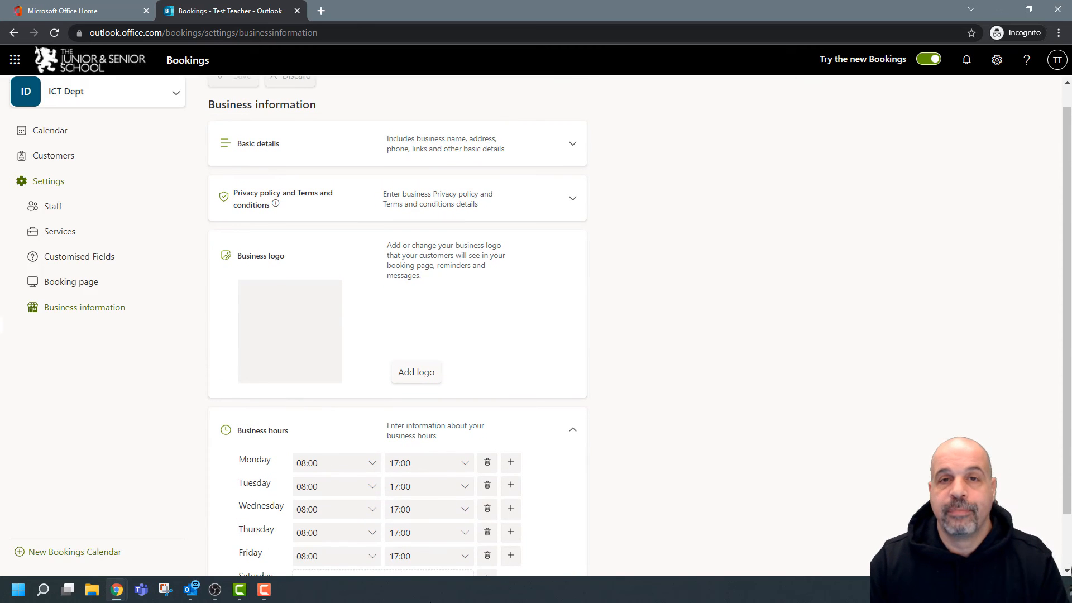
scroll(416, 540, "down", 1)
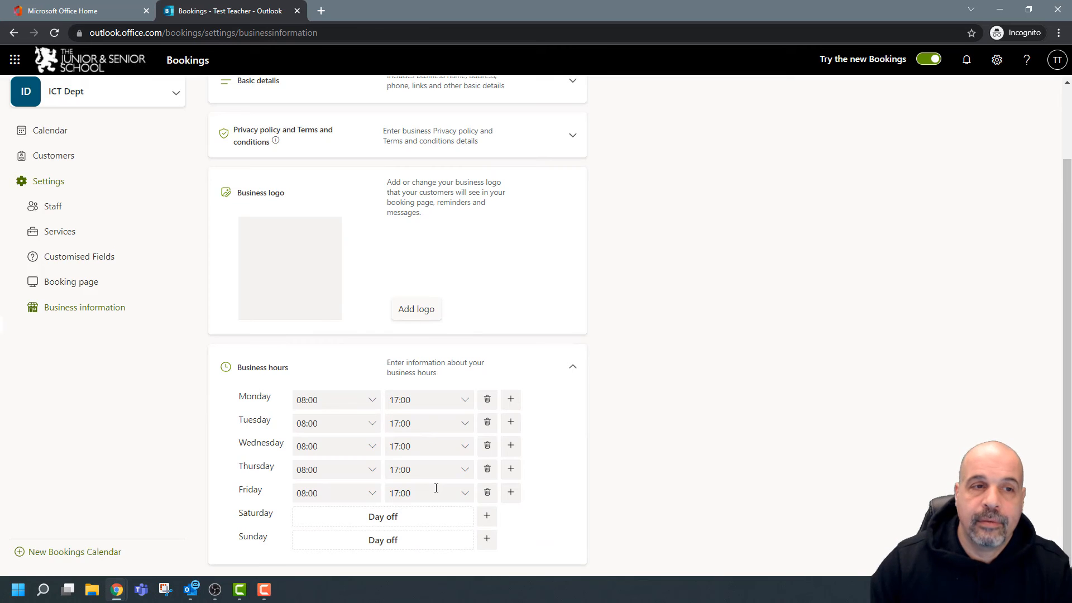
Reopen the ict teacher service at its availability settings.
left_click(57, 232)
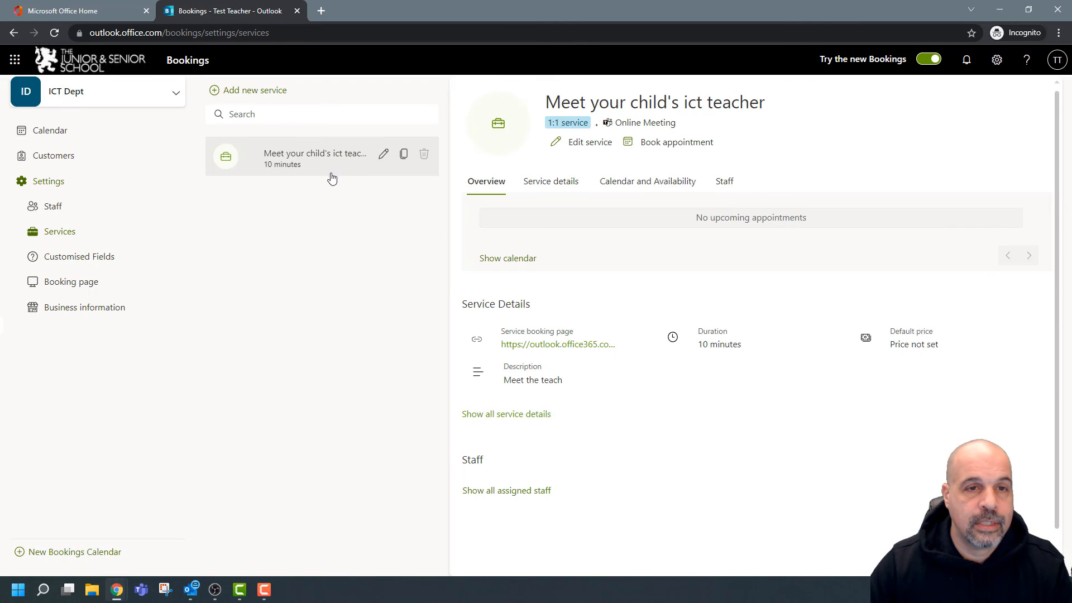
left_click(383, 154)
left_click(282, 170)
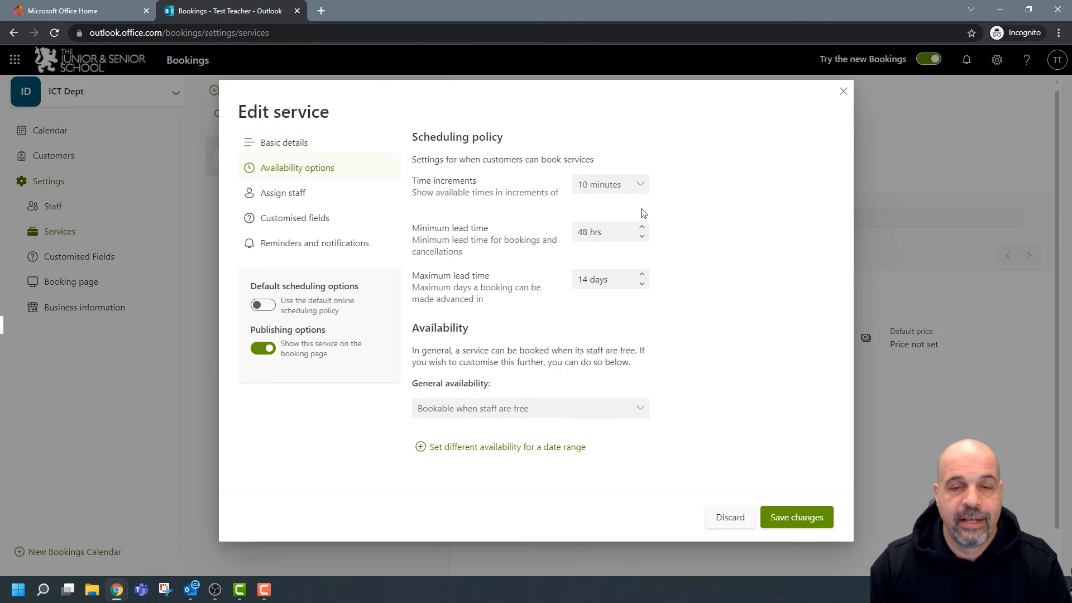
Make general availability Not bookable and add a date range starting 25 February 2022.
left_click(480, 410)
left_click(462, 450)
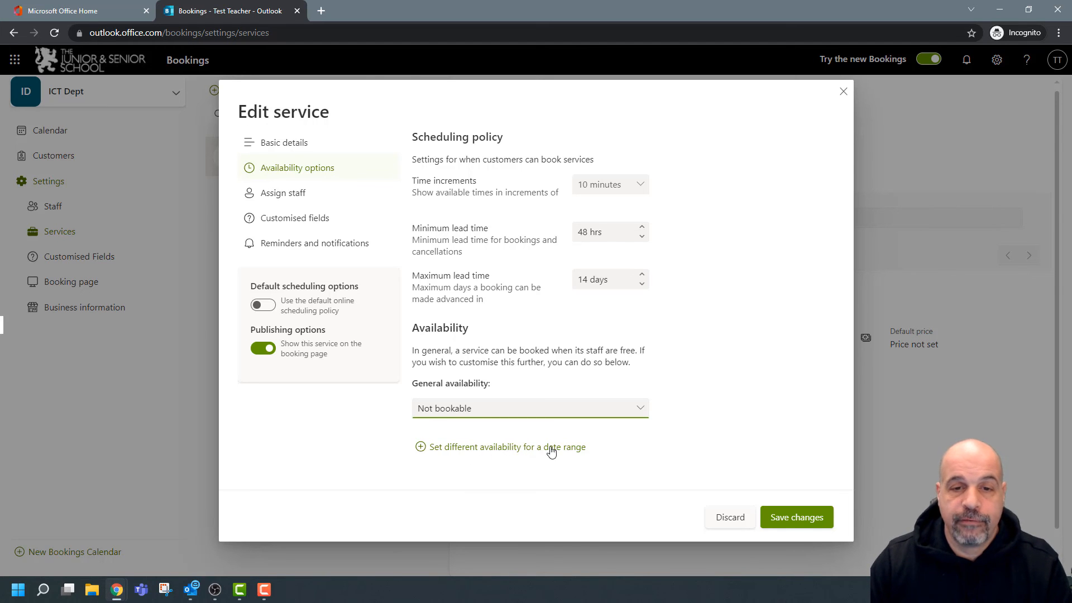
left_click(569, 449)
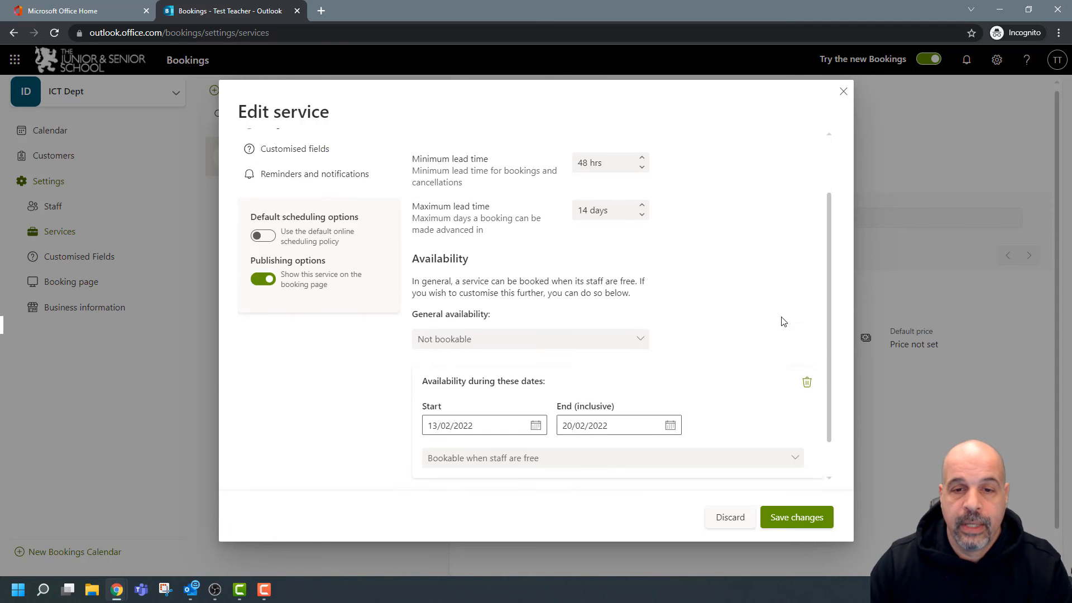
left_click(537, 389)
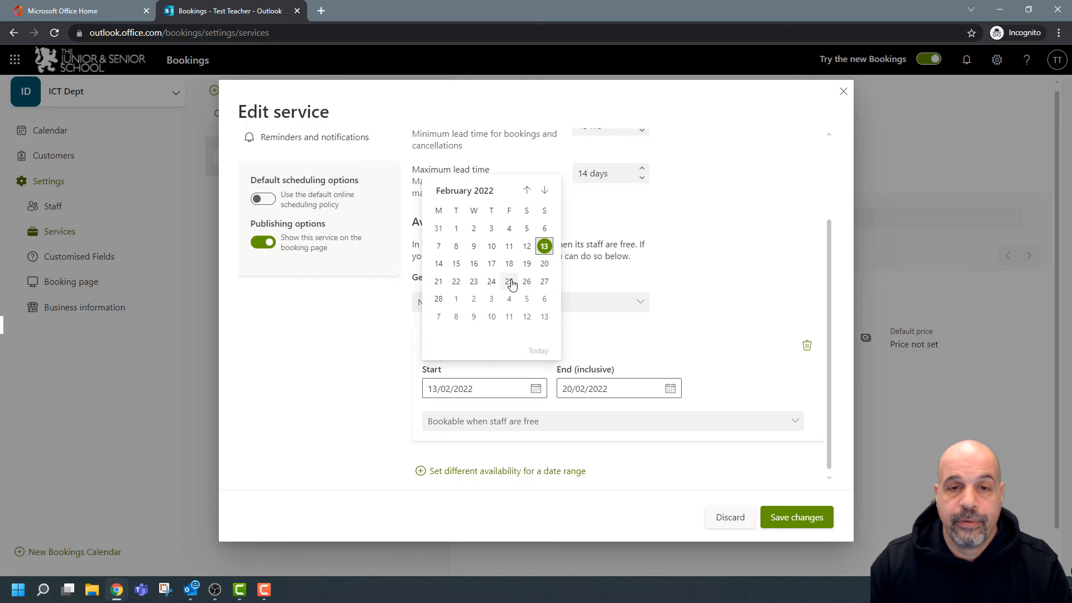
left_click(509, 282)
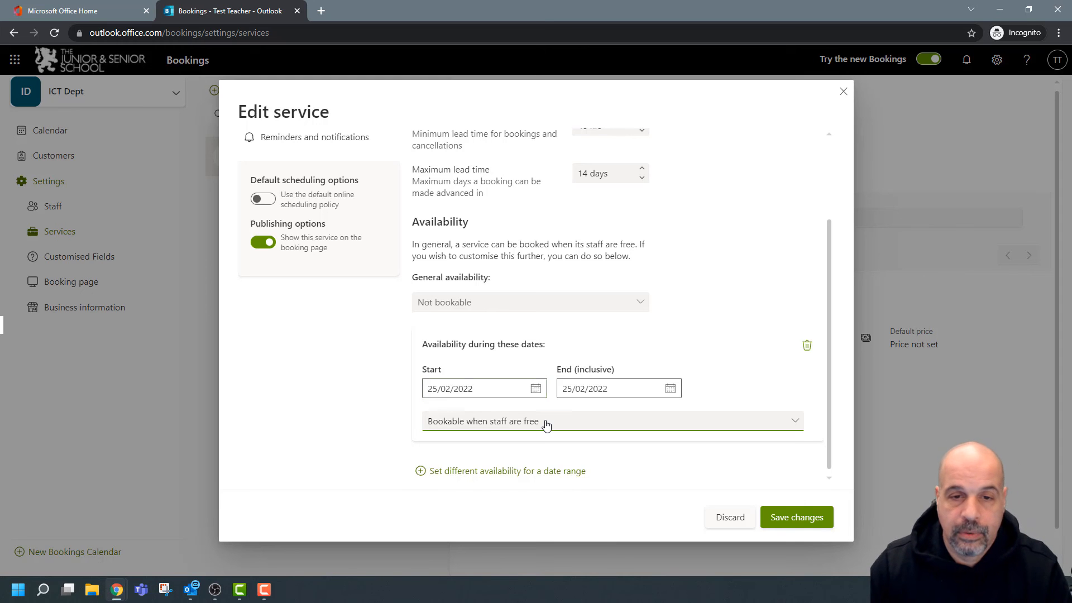
Switch the period to customised weekly hours with end date 25/02/2022.
left_click(546, 426)
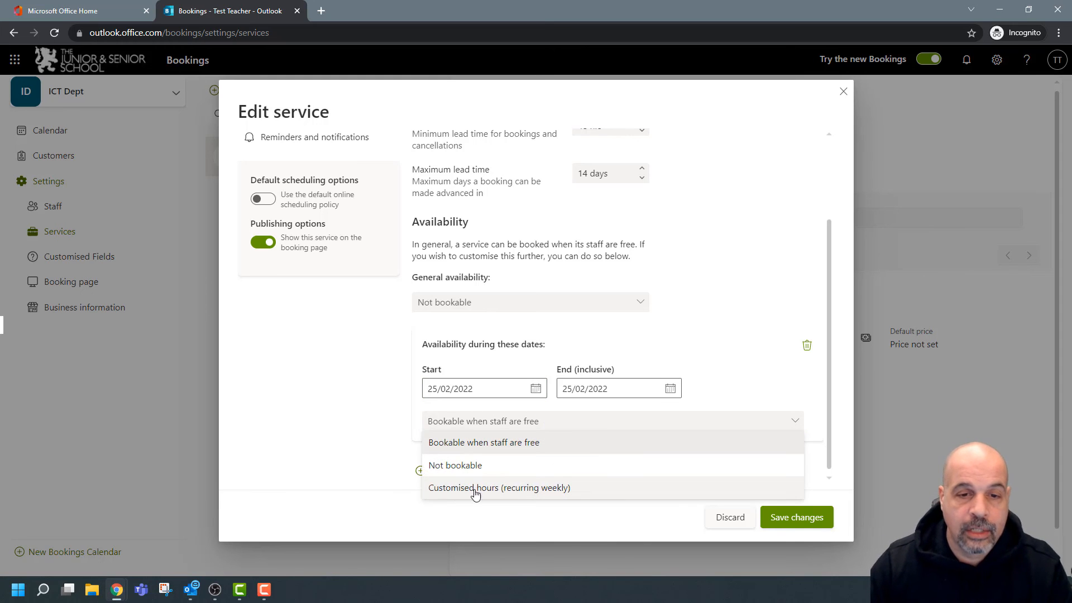
left_click(514, 491)
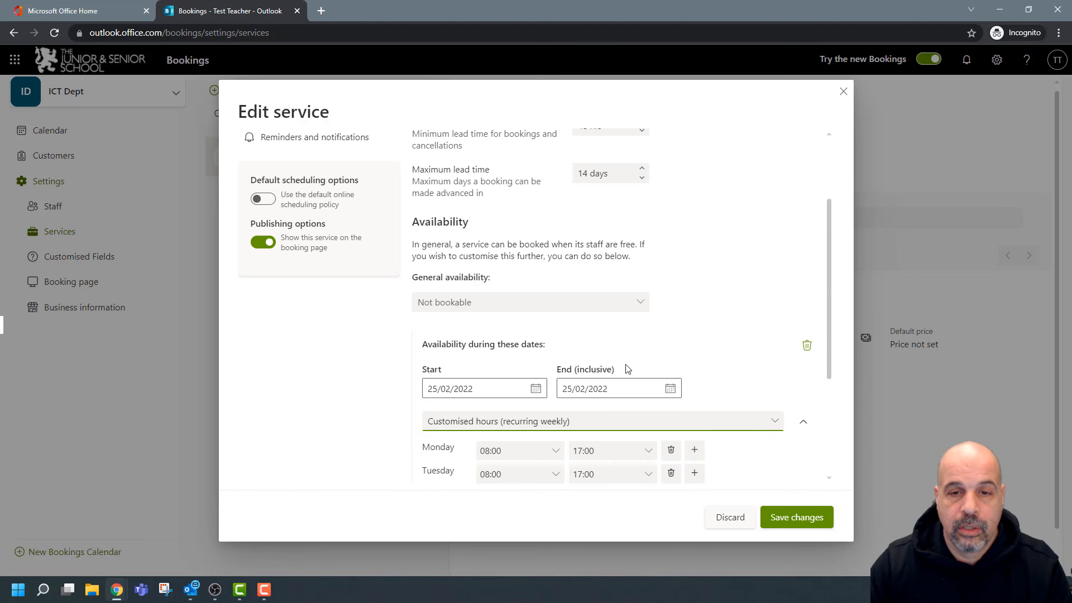
scroll(716, 341, "down", 3)
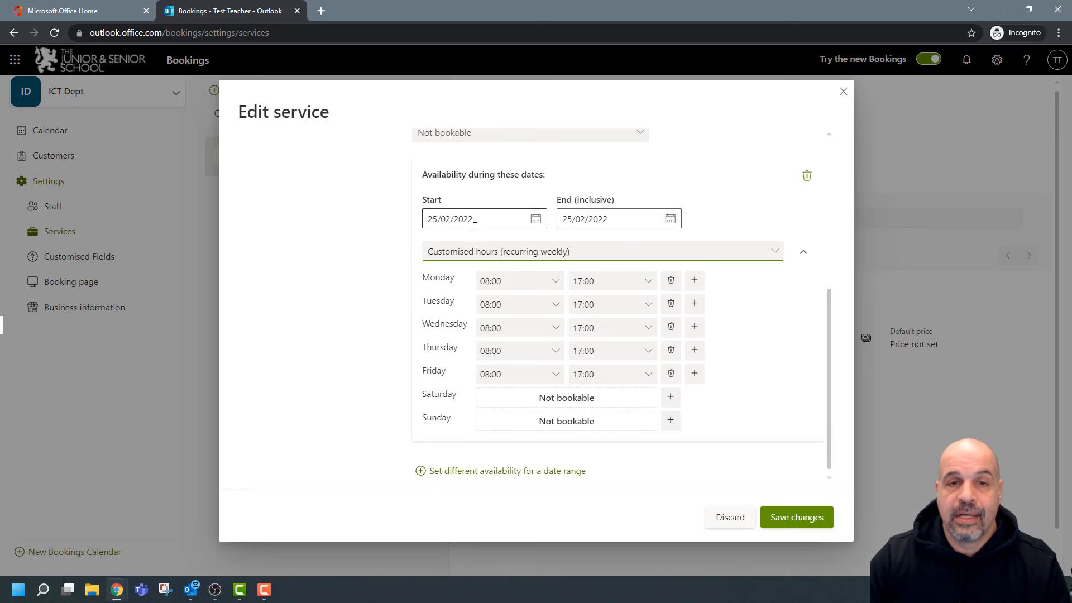
left_click(536, 221)
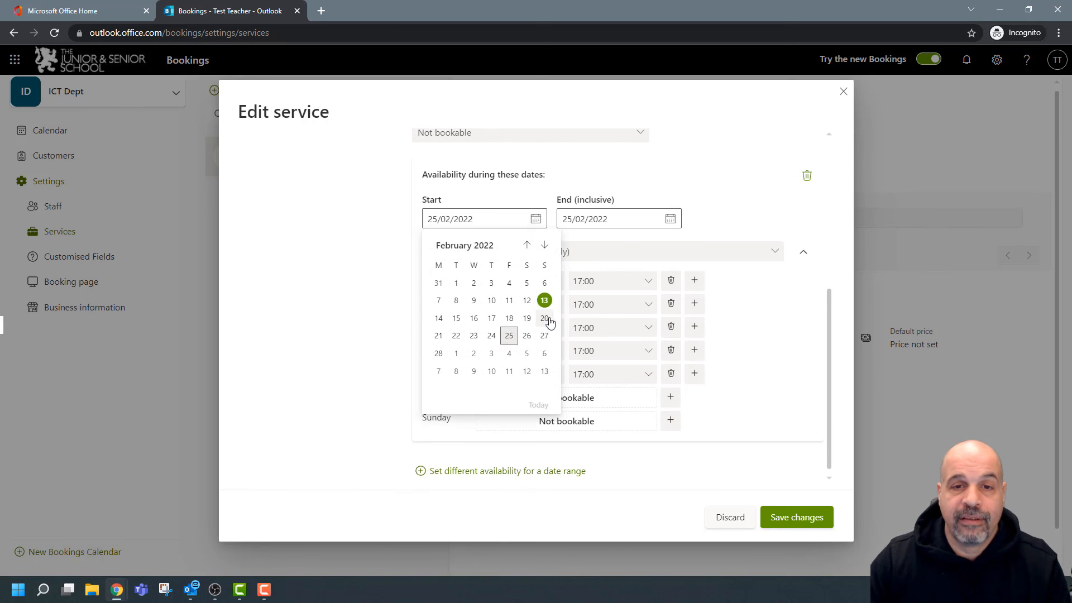
left_click(703, 219)
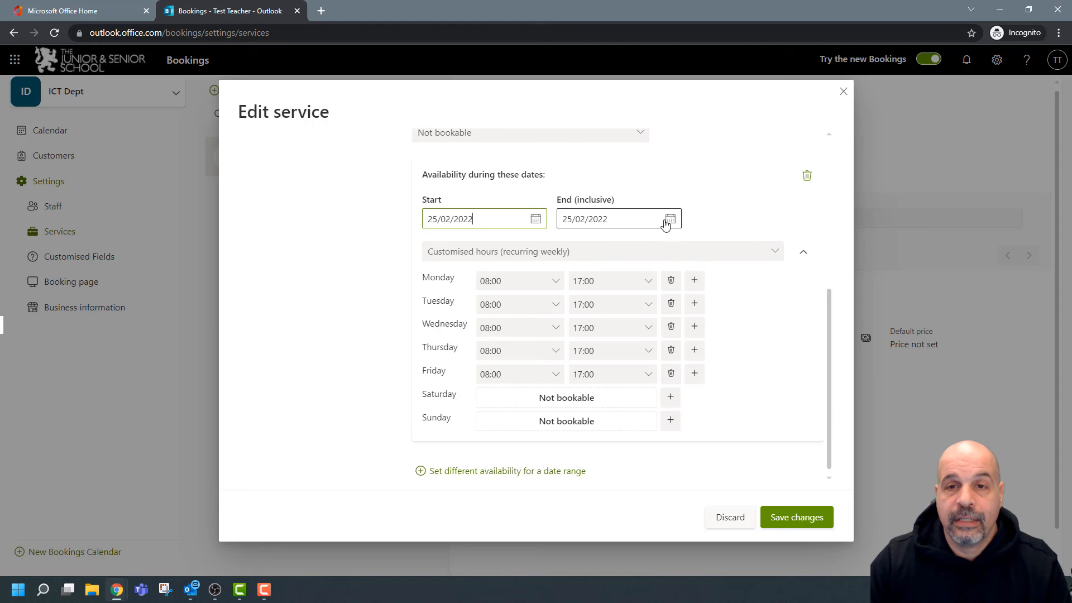
left_click(670, 219)
left_click(679, 245)
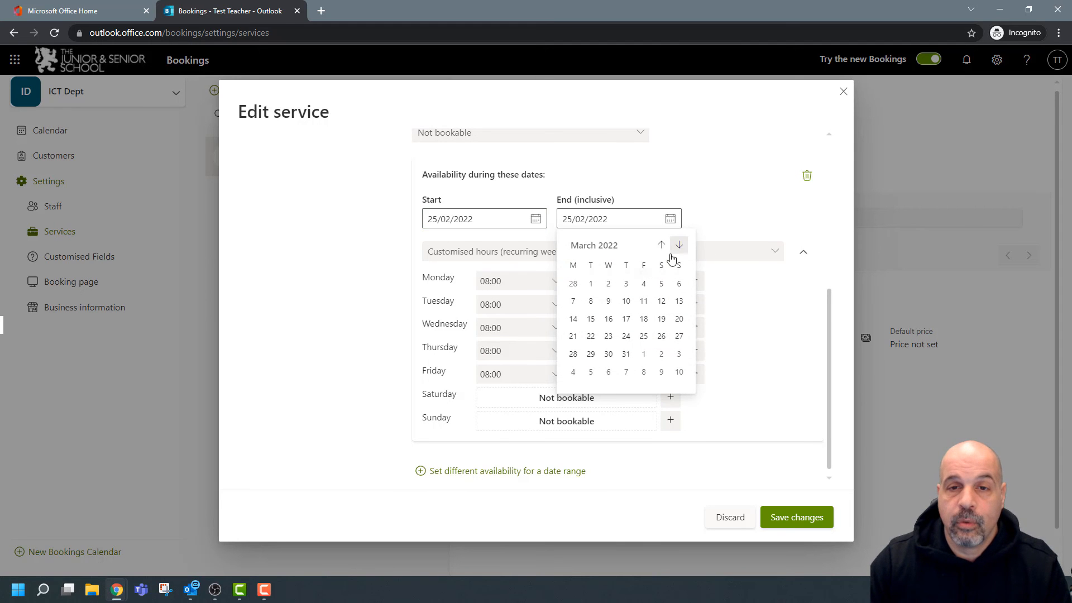
left_click(644, 335)
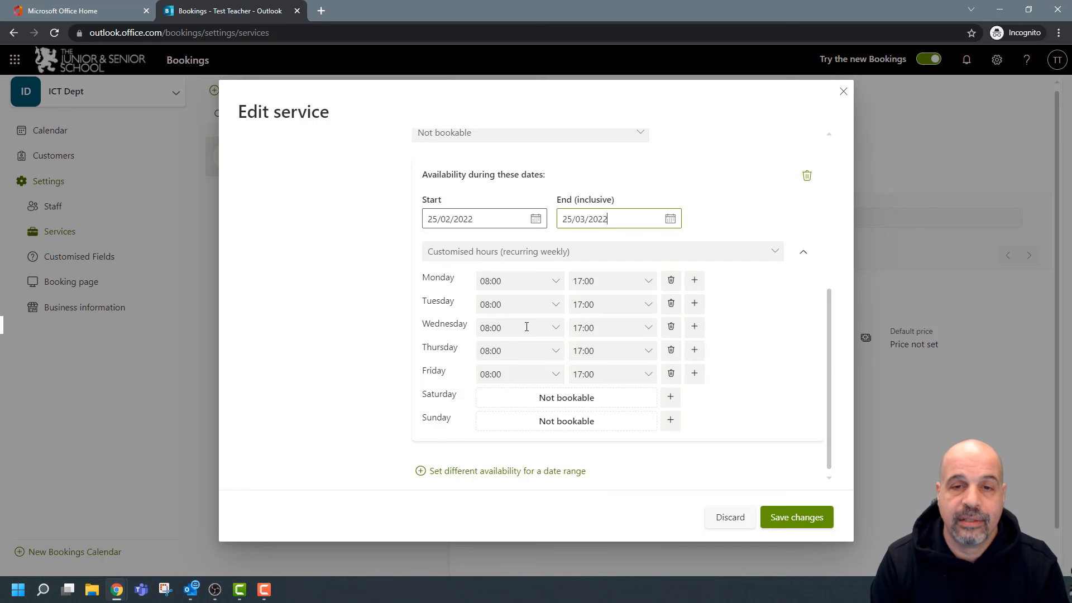
left_click(670, 218)
left_click(661, 244)
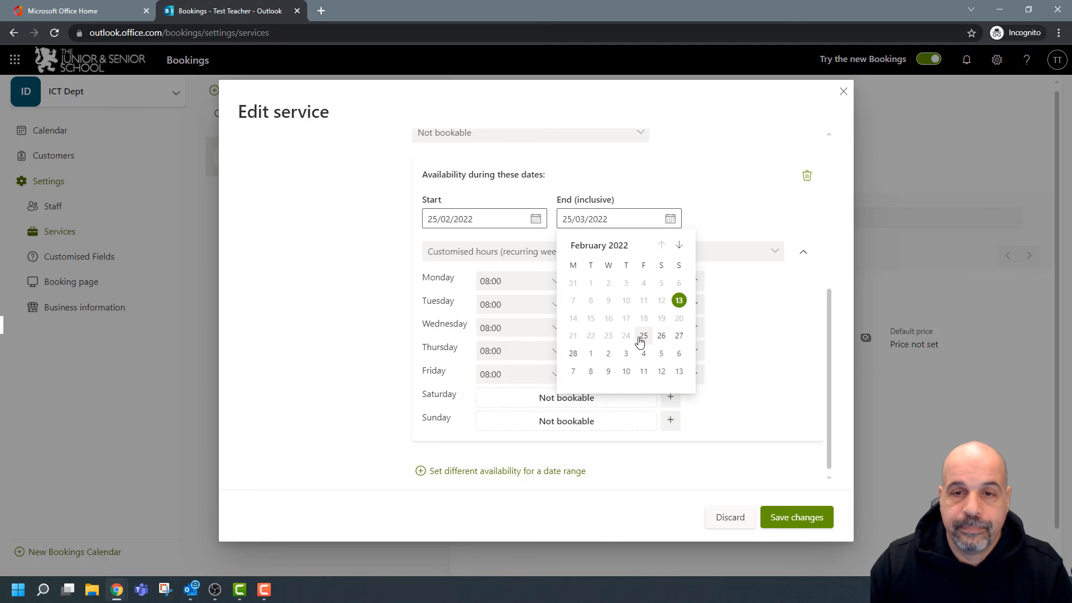
left_click(643, 336)
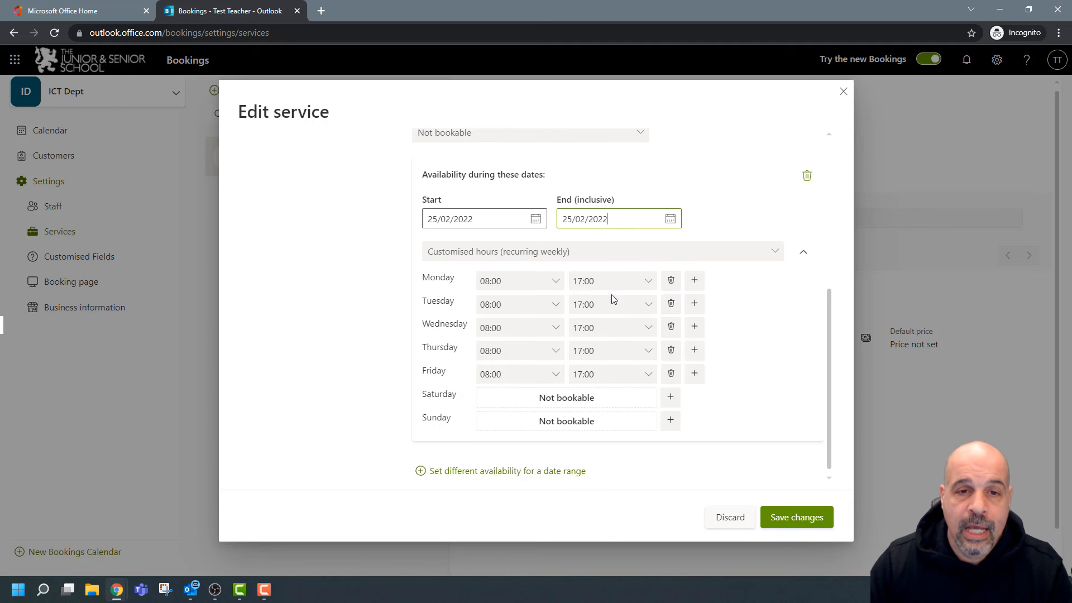
Make Monday to Thursday not bookable and set Friday hours to 09:00–11:00.
left_click(675, 283)
left_click(671, 304)
left_click(671, 327)
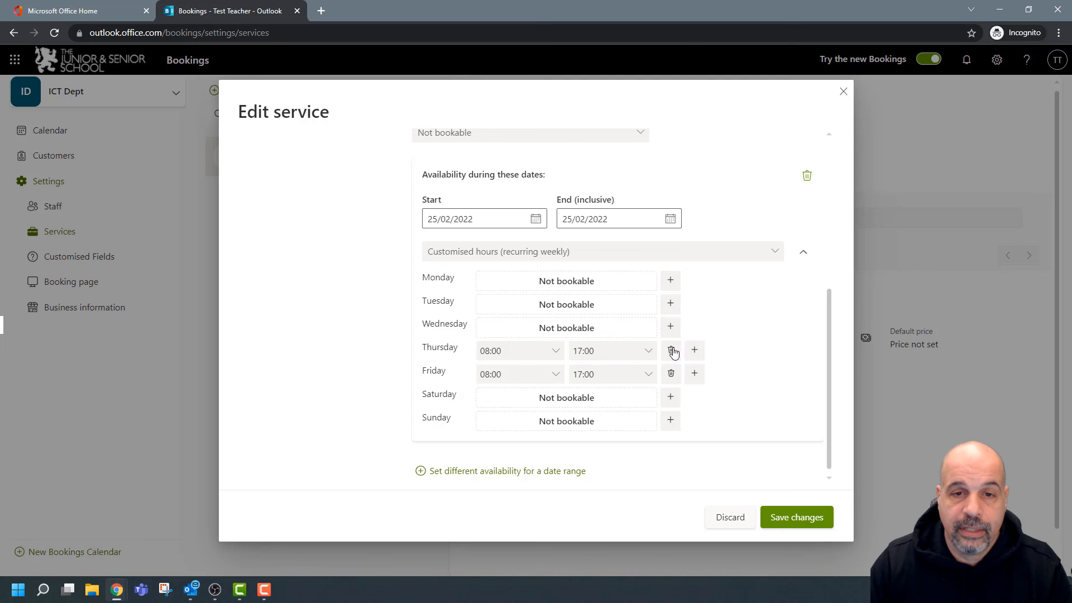
left_click(671, 351)
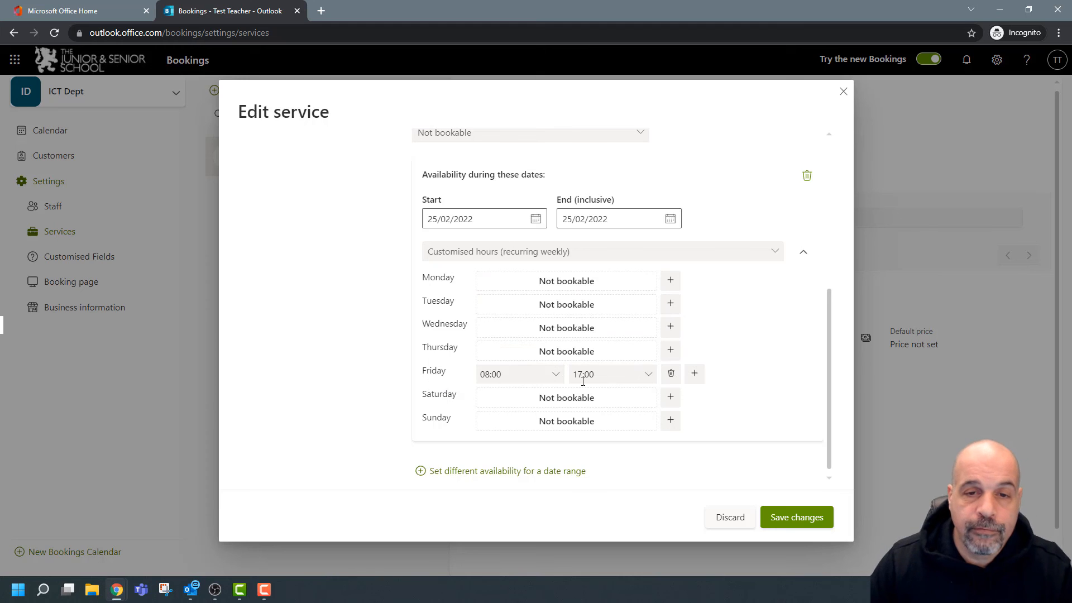
left_click(556, 373)
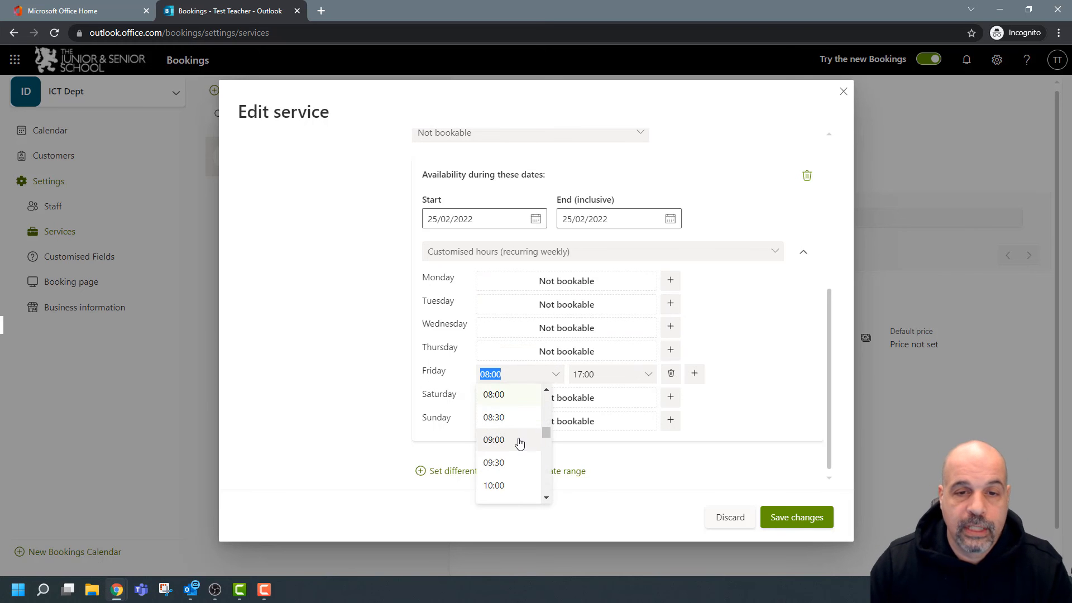
left_click(493, 440)
left_click(648, 374)
scroll(603, 458, "up", 3)
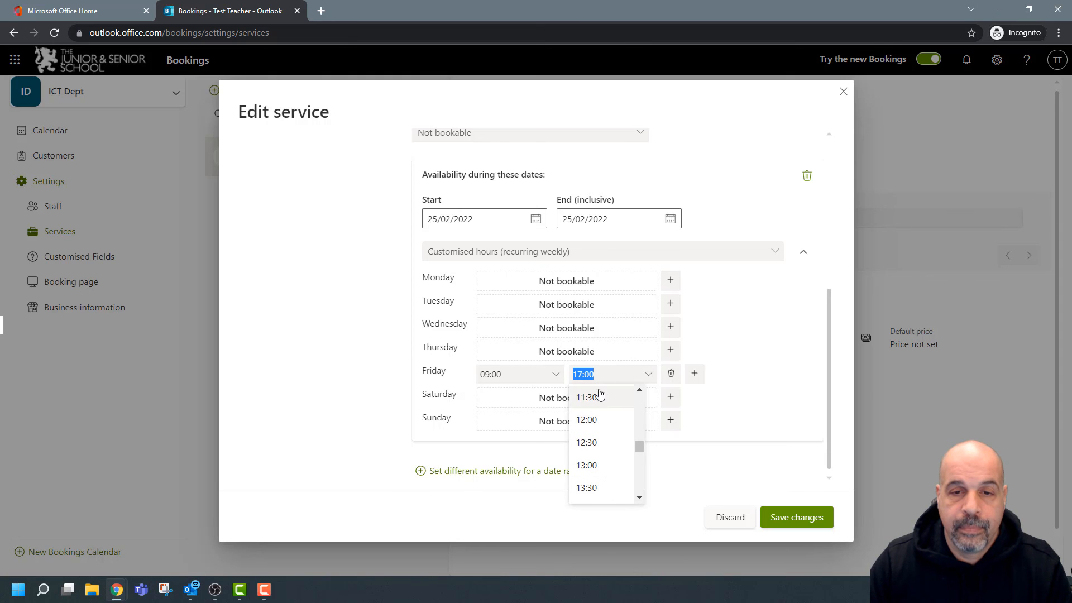
scroll(602, 408, "up", 2)
left_click(602, 439)
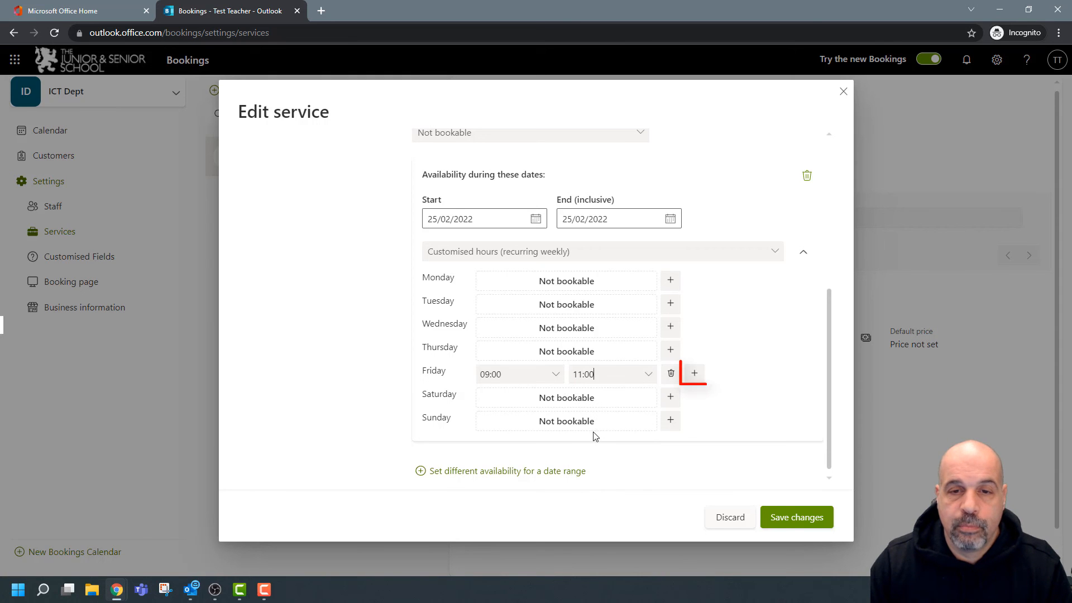
Add a second Friday slot from 12:00 to 15:00.
left_click(695, 373)
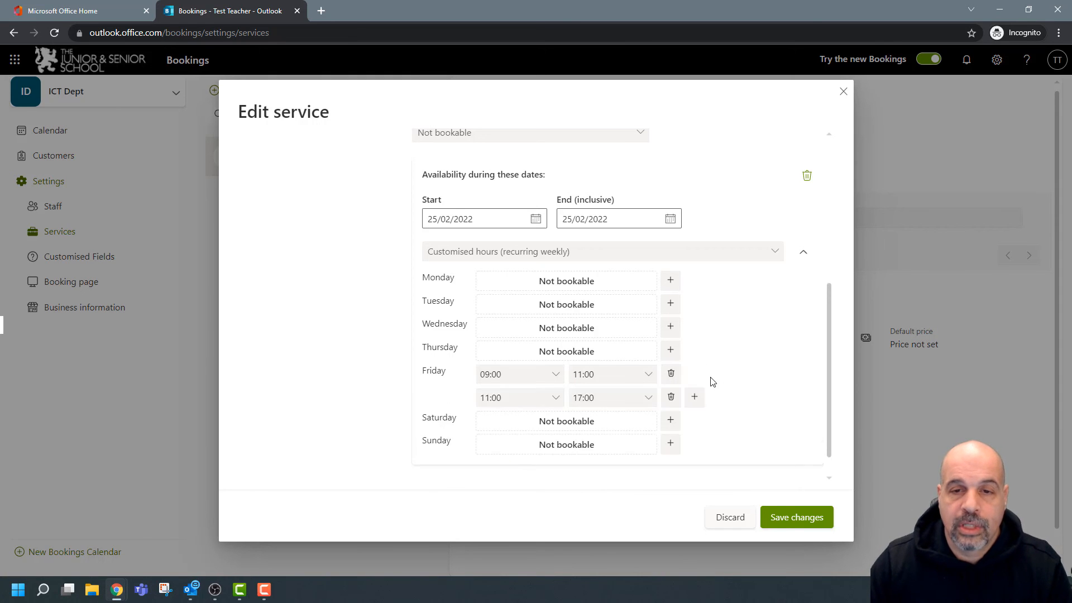
left_click(490, 397)
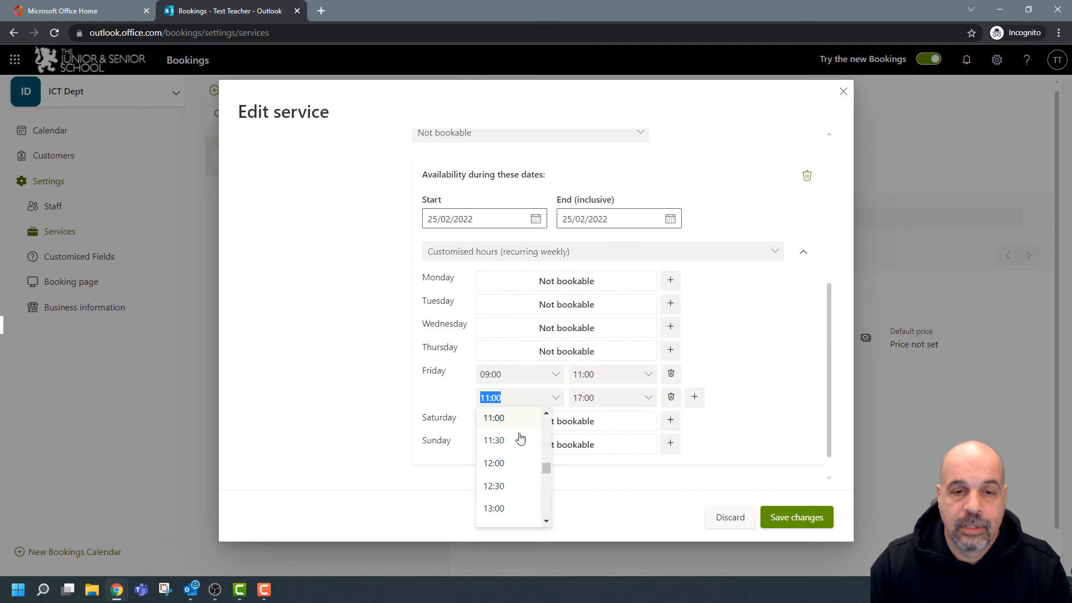
left_click(497, 463)
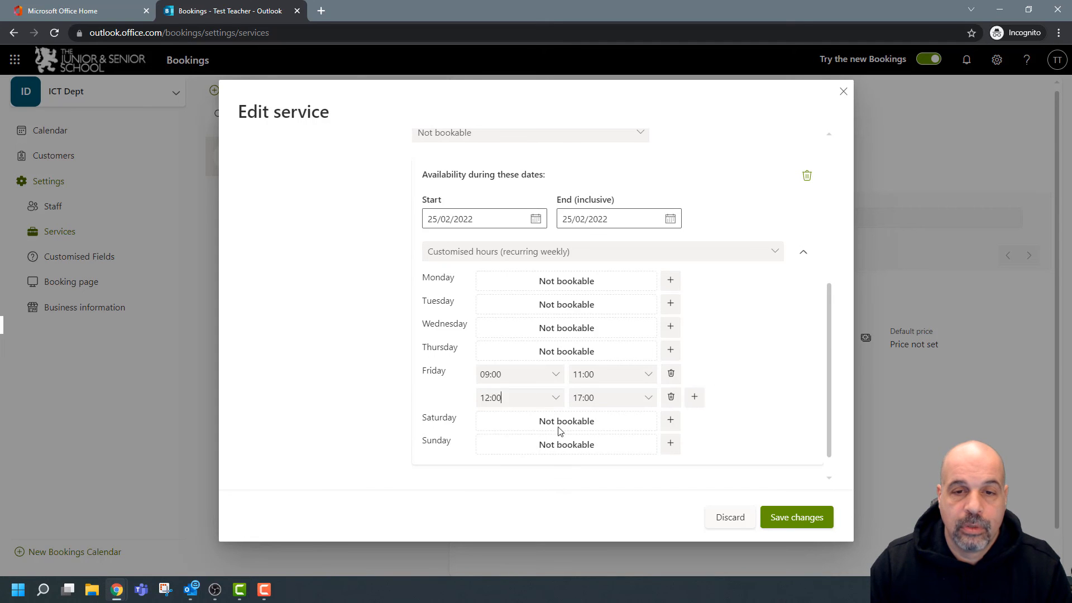
left_click(648, 397)
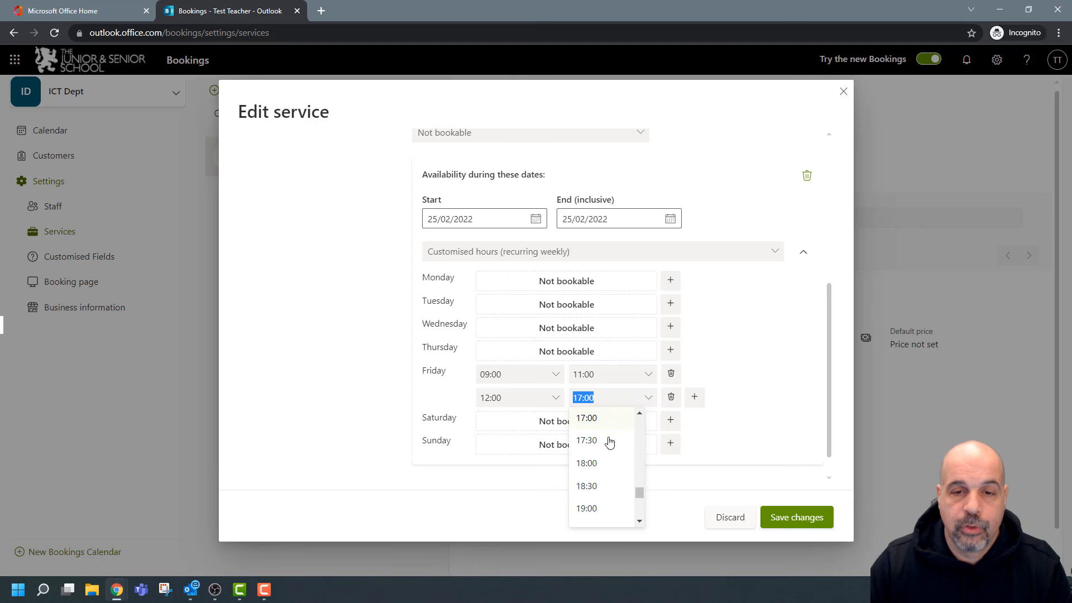
scroll(614, 475, "up", 2)
left_click(610, 472)
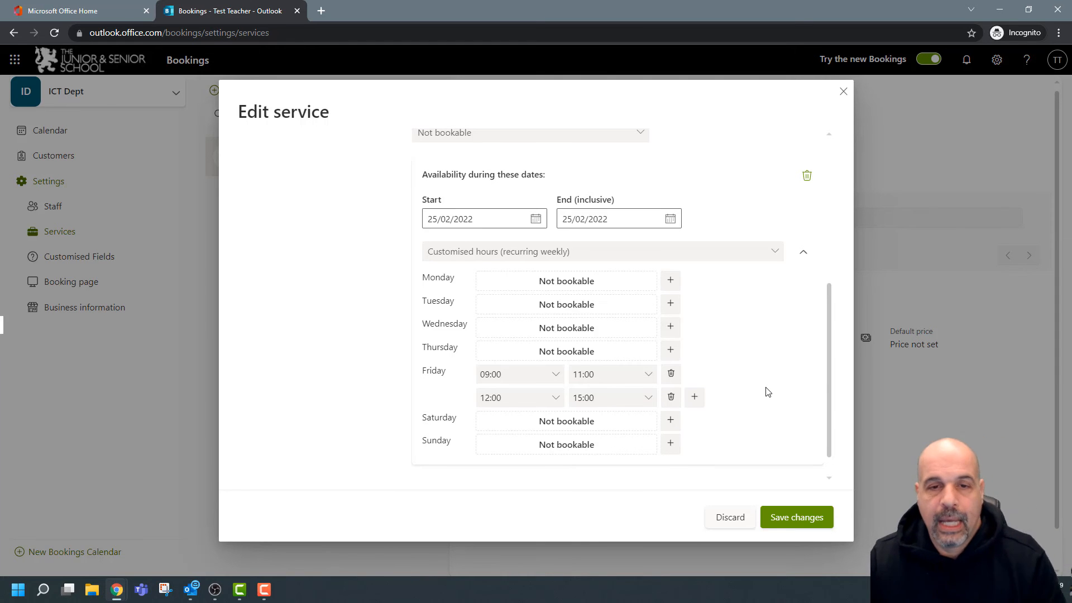
scroll(765, 394, "down", 1)
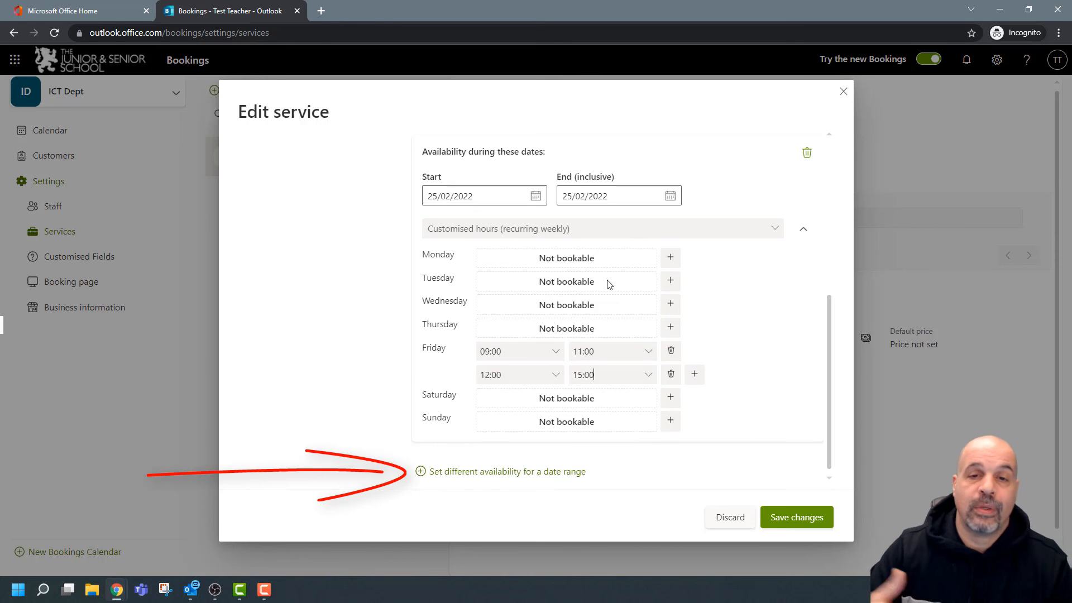
Add another date range, then remove the extra 13–20 February range.
left_click(472, 472)
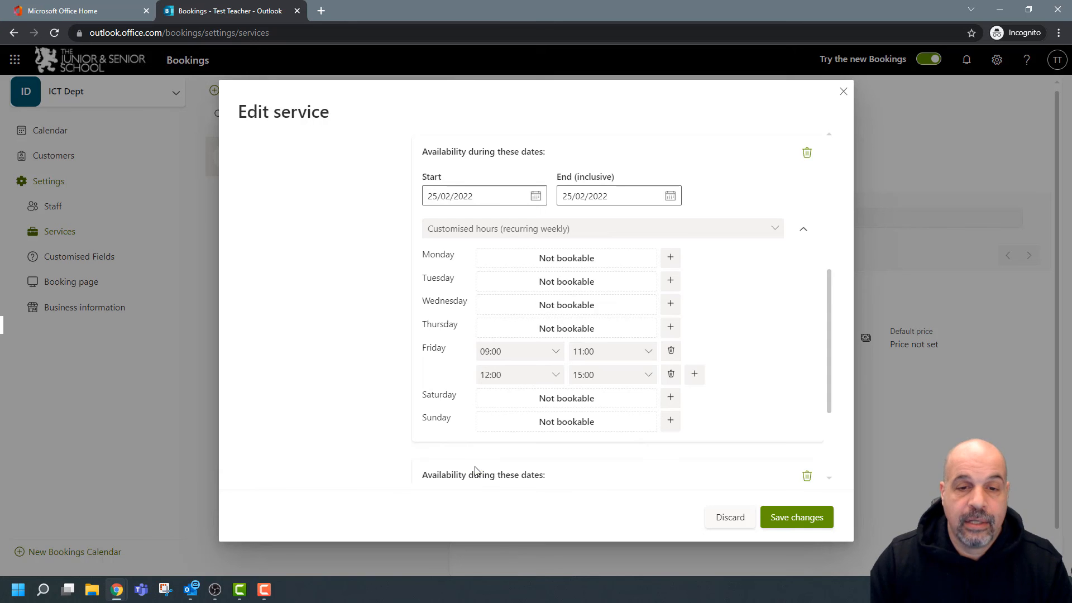
scroll(579, 407, "down", 1)
scroll(529, 426, "up", 1)
scroll(491, 409, "down", 1)
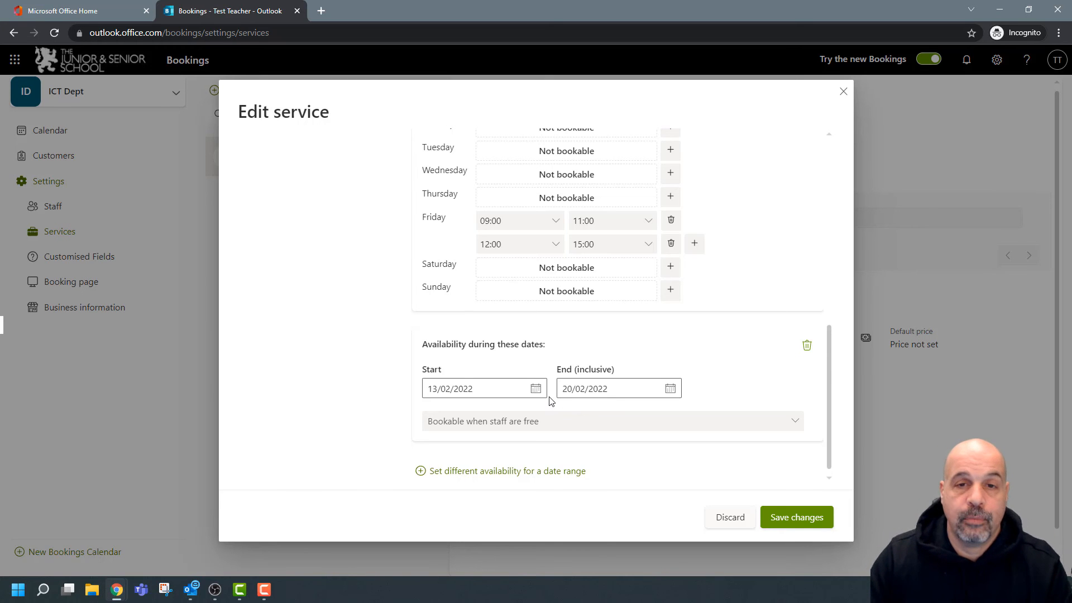
scroll(668, 376, "up", 1)
scroll(731, 391, "down", 1)
left_click(807, 346)
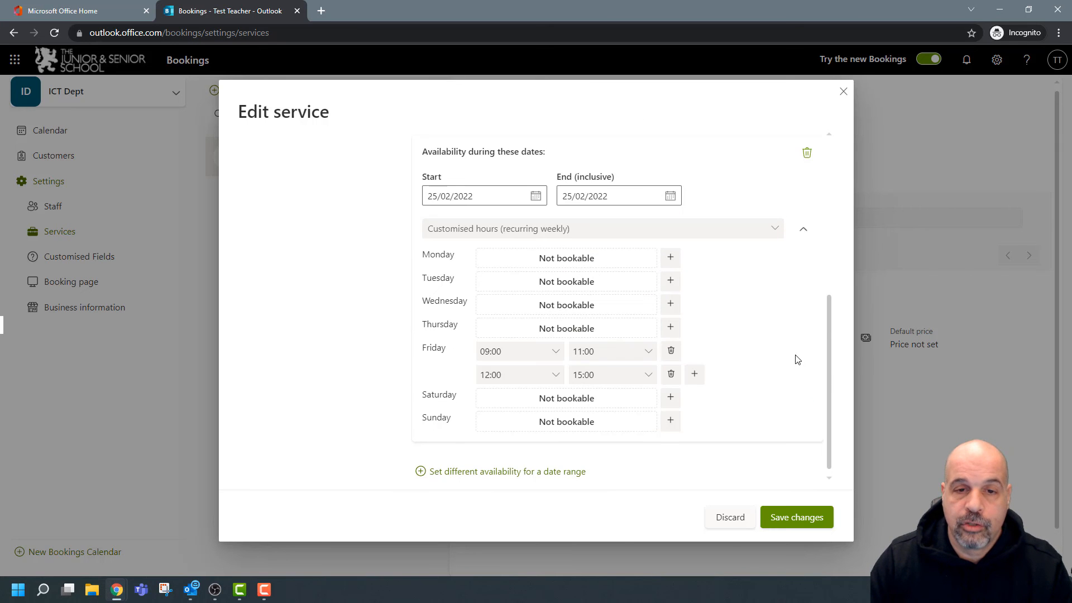
Save the service's availability changes.
scroll(660, 357, "up", 5)
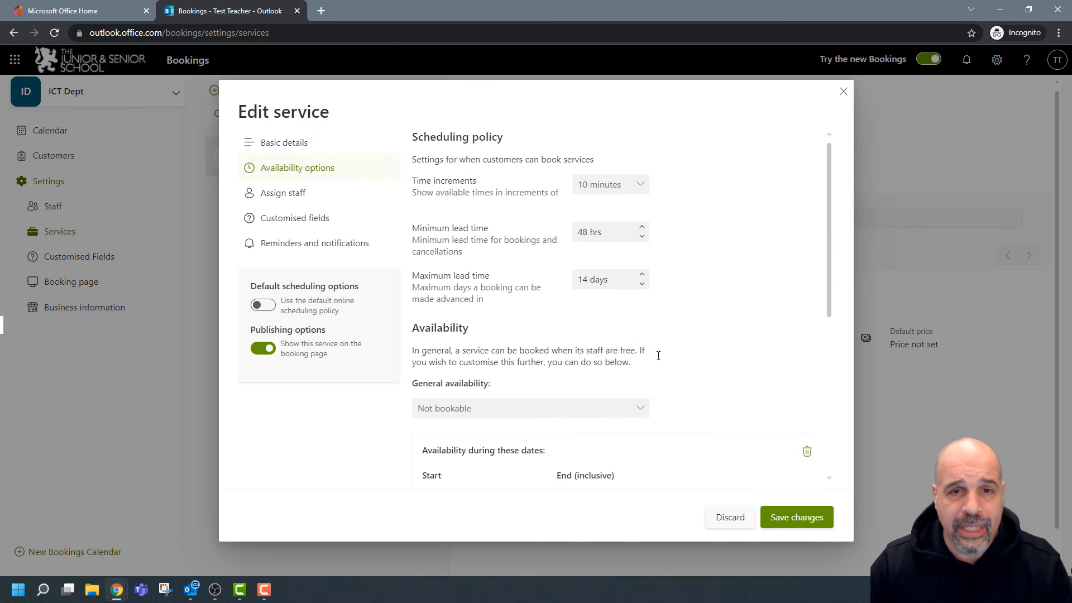
scroll(658, 356, "down", 2)
scroll(658, 356, "up", 2)
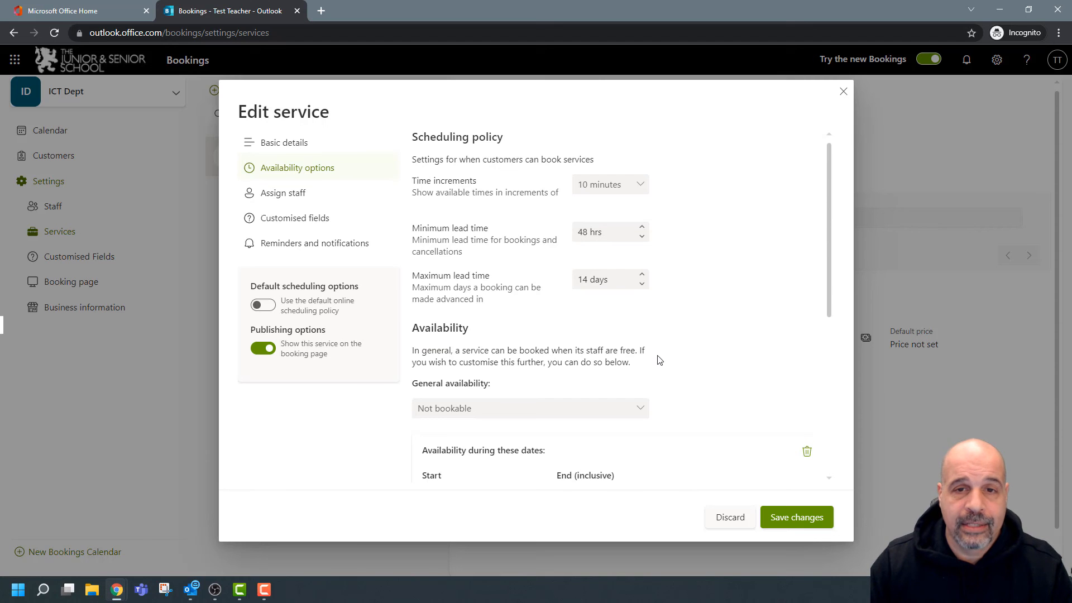
scroll(658, 355, "down", 5)
scroll(774, 497, "up", 1)
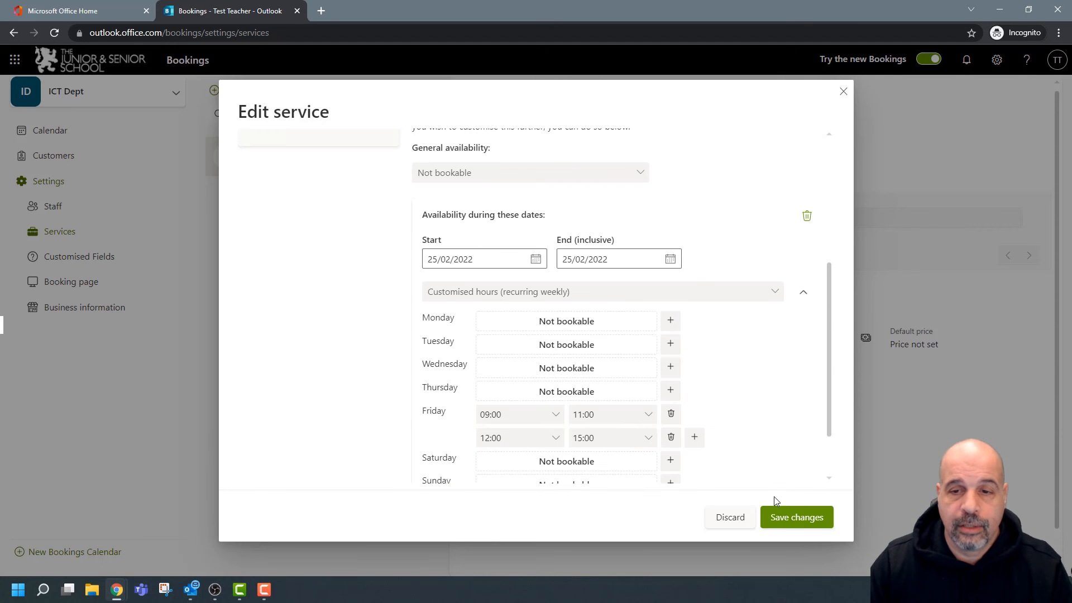
left_click(792, 518)
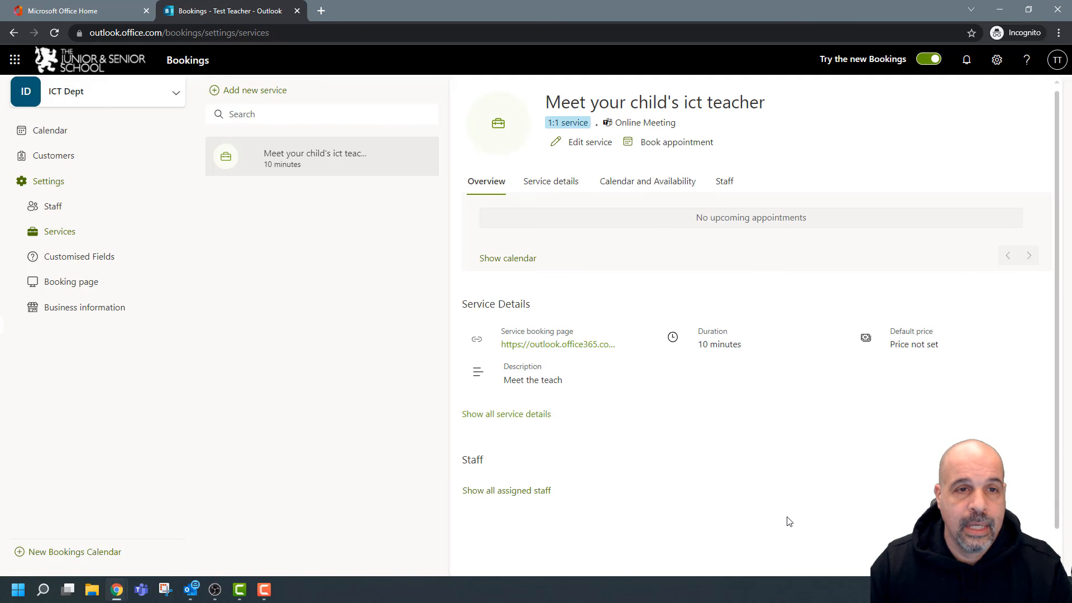
left_click(383, 157)
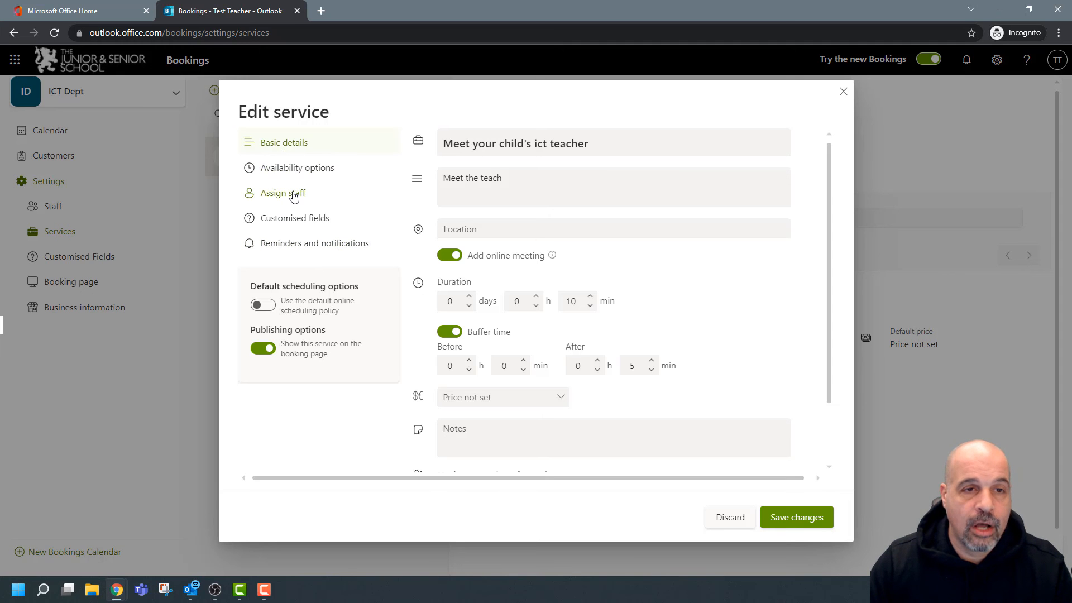
left_click(843, 91)
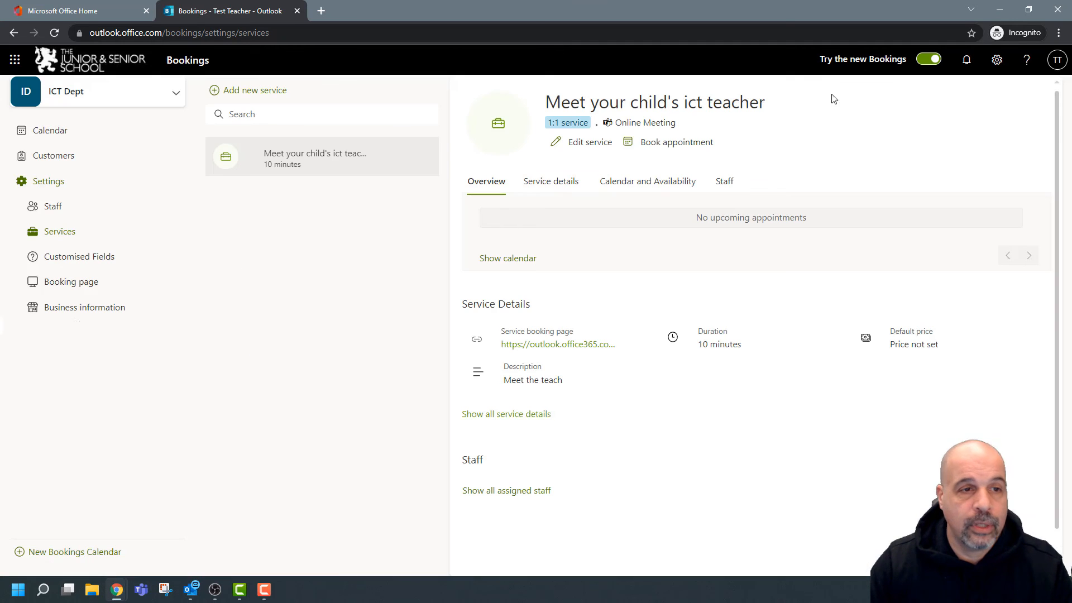
left_click(85, 312)
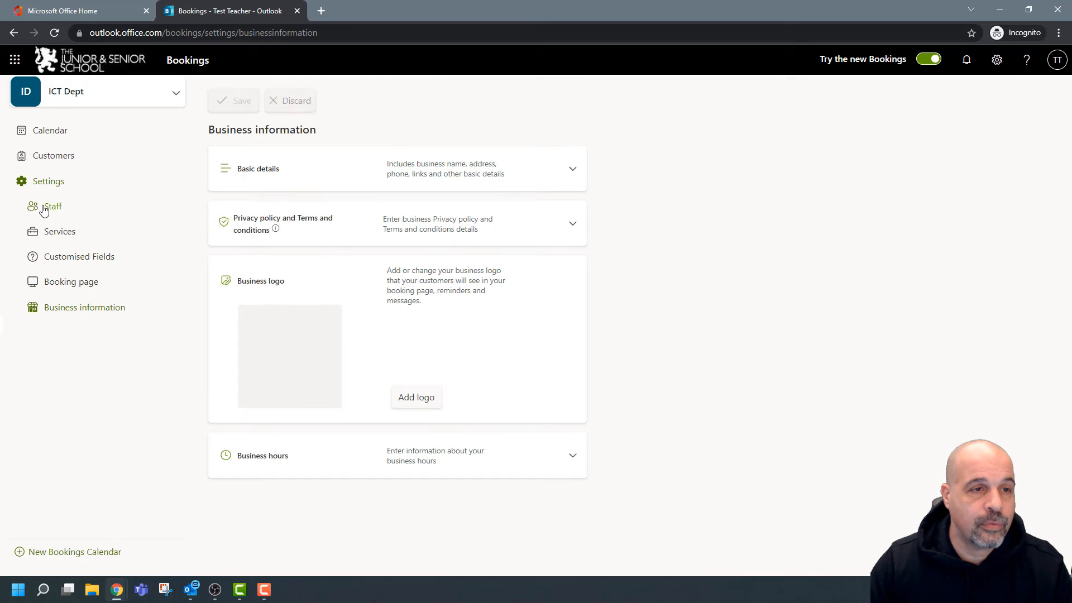
left_click(48, 206)
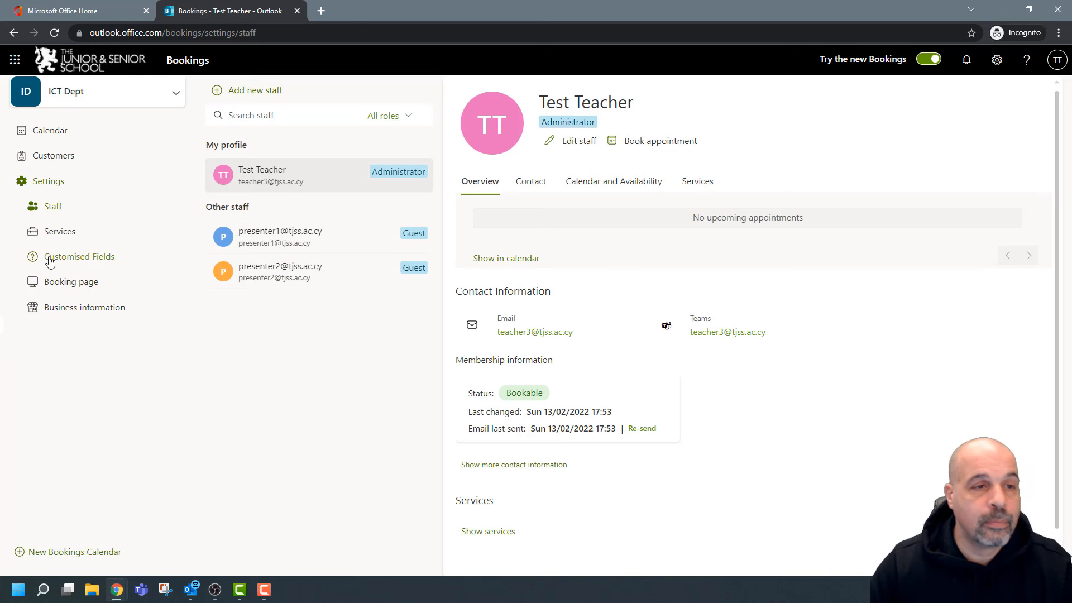
left_click(65, 234)
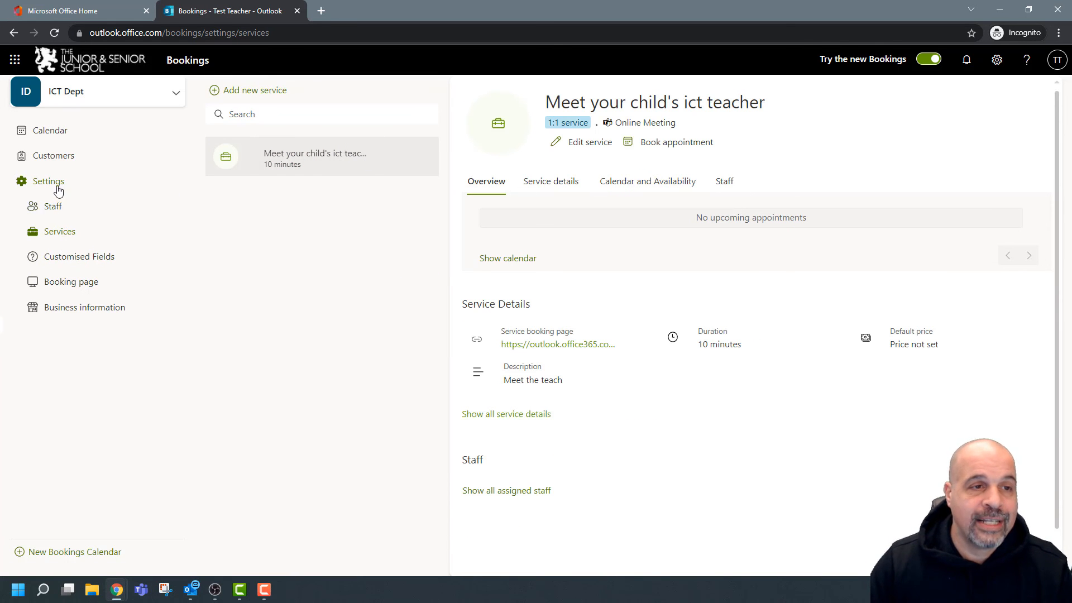
mouse_move(382, 161)
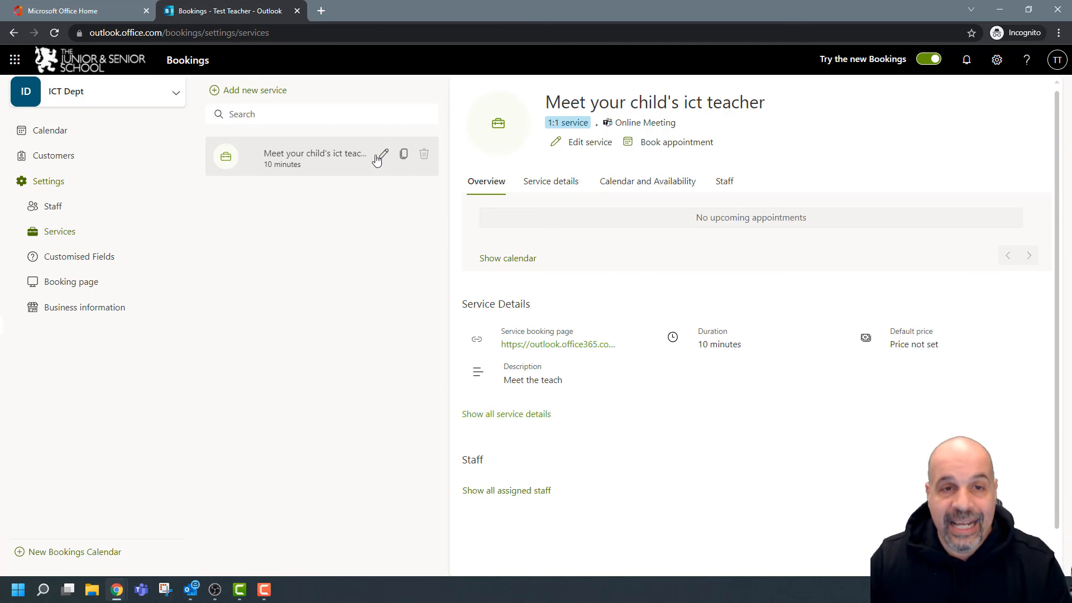
left_click(381, 159)
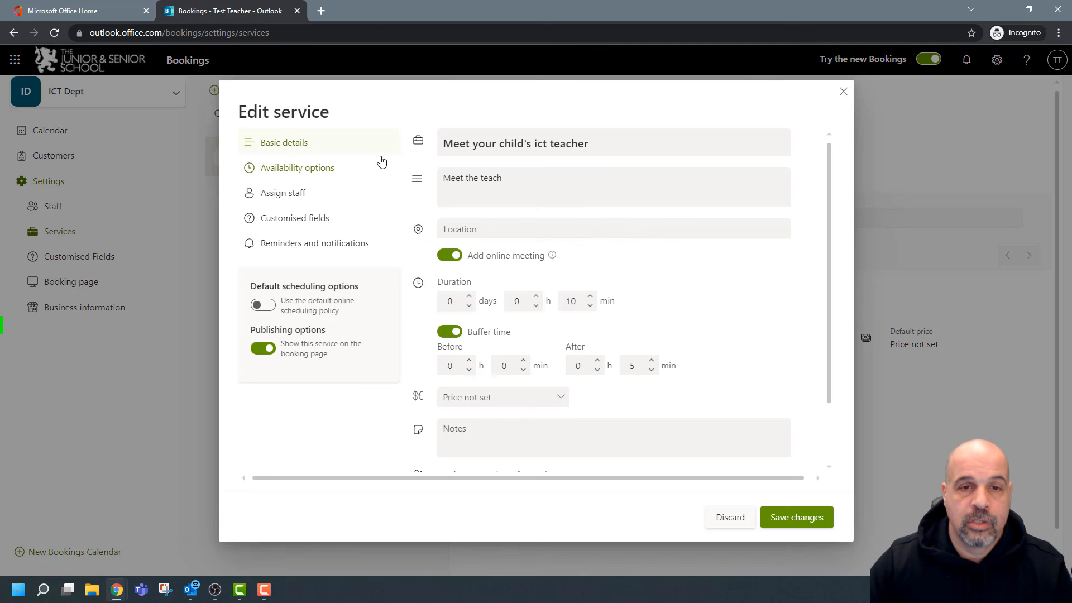
Assign the first presenter to the service, keep customer staff choice on, and bring up the public booking page.
left_click(290, 194)
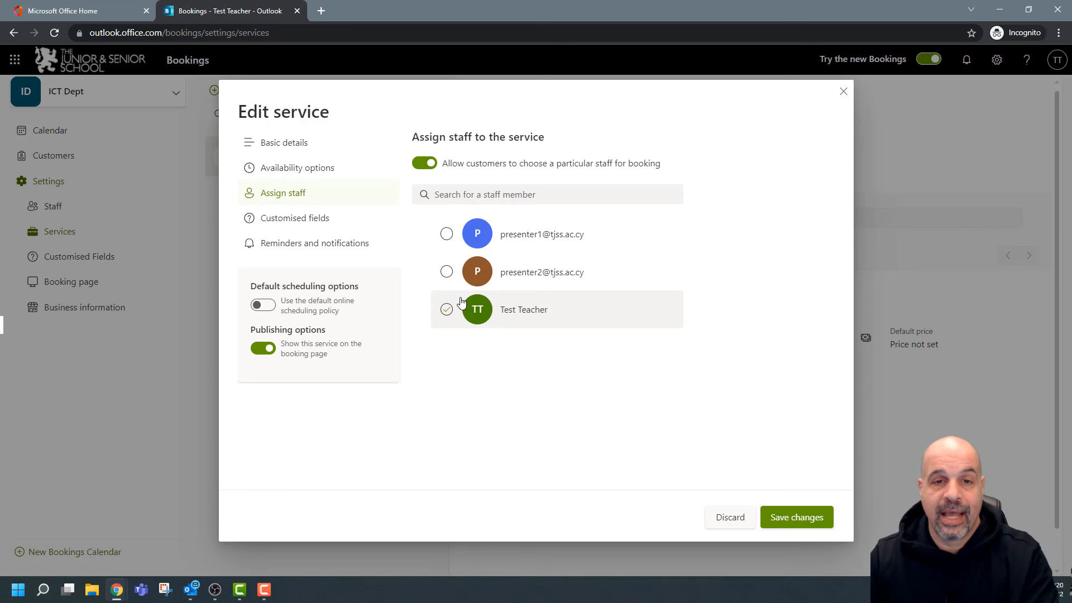
left_click(446, 234)
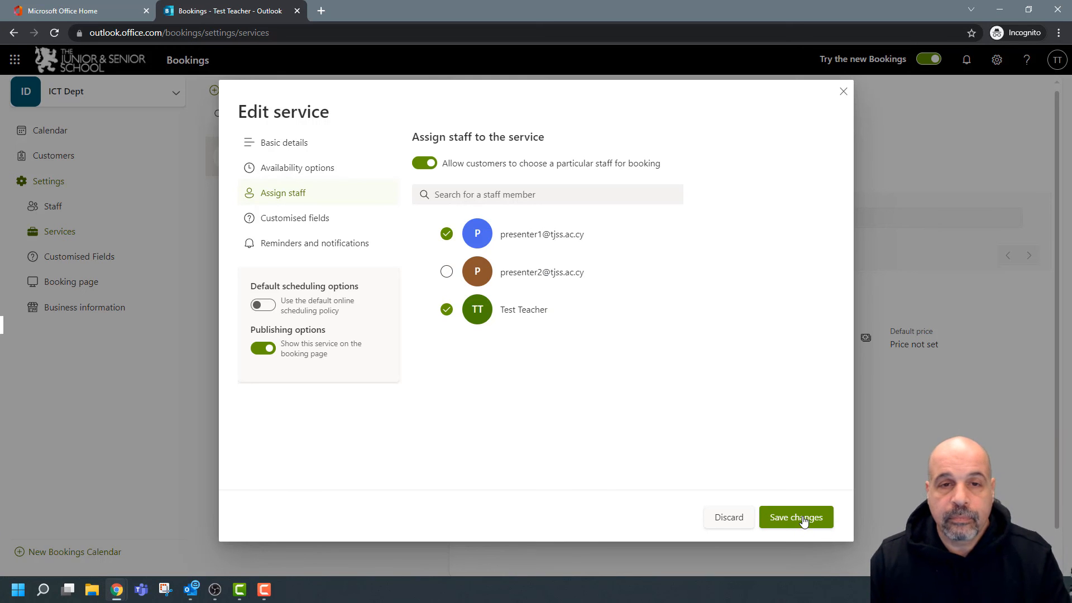
left_click(426, 165)
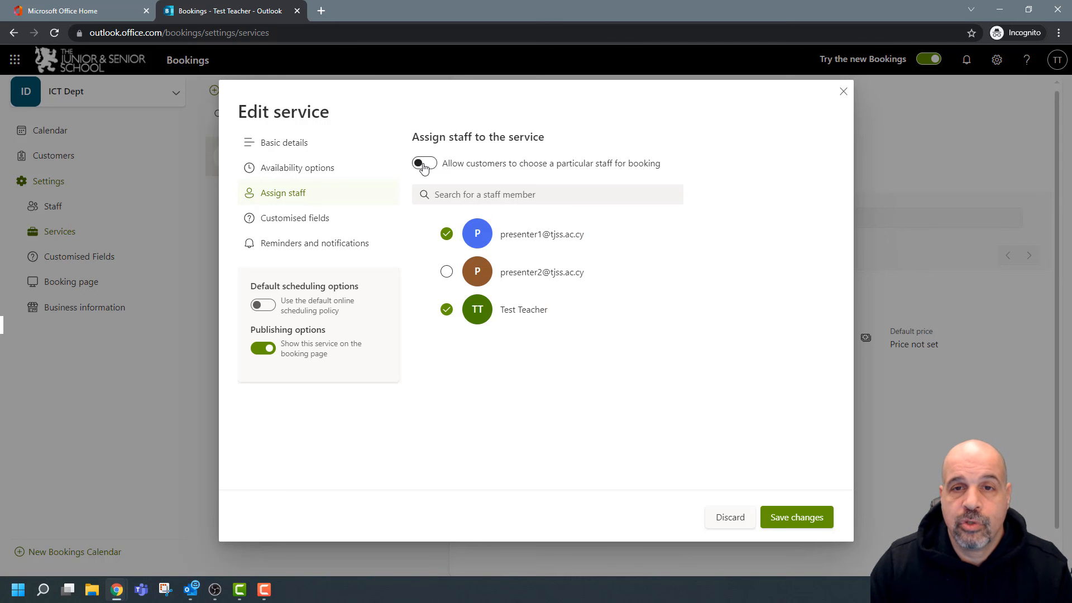
left_click(424, 164)
left_click_drag(709, 602, 738, 5)
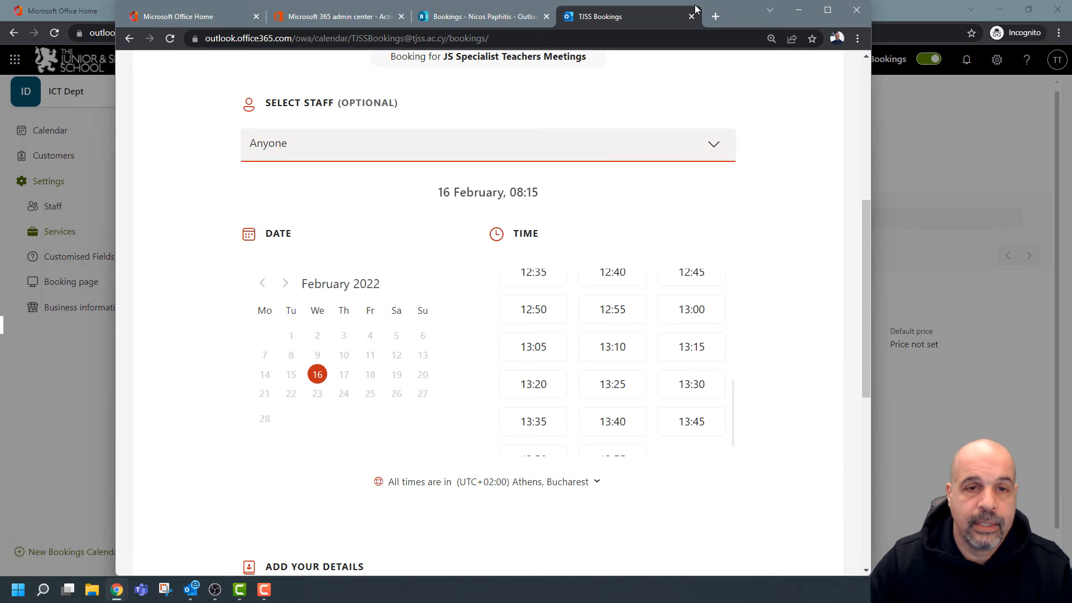
Maximize the public booking page and check its Select Staff list.
left_click(827, 10)
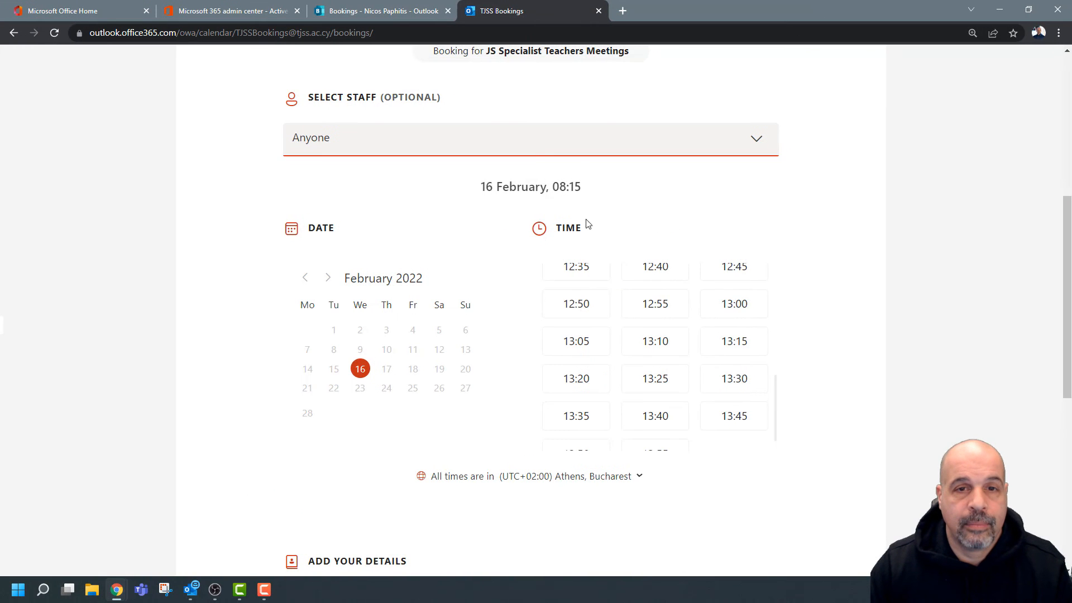
scroll(656, 220, "up", 4)
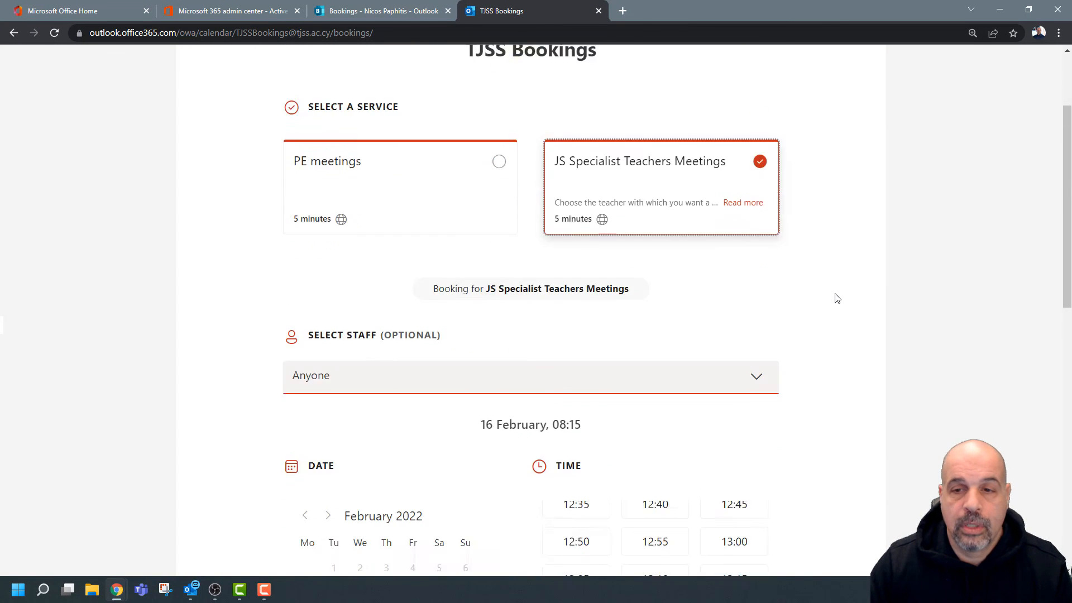
scroll(837, 298, "down", 2)
left_click(759, 262)
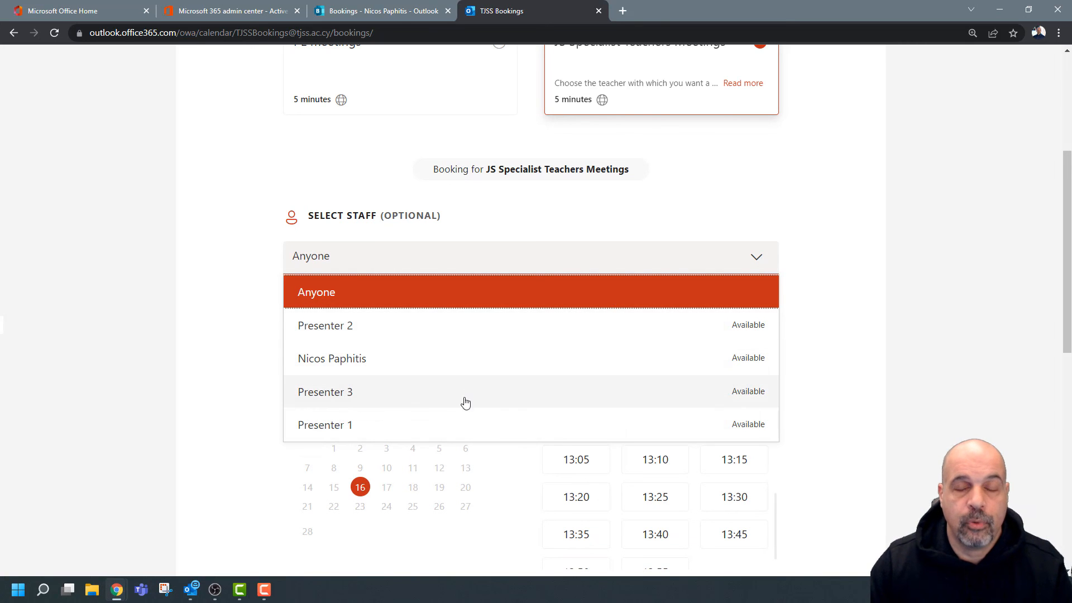
Close the booking page window and save the service's staff assignment.
left_click_drag(893, 14, 886, 168)
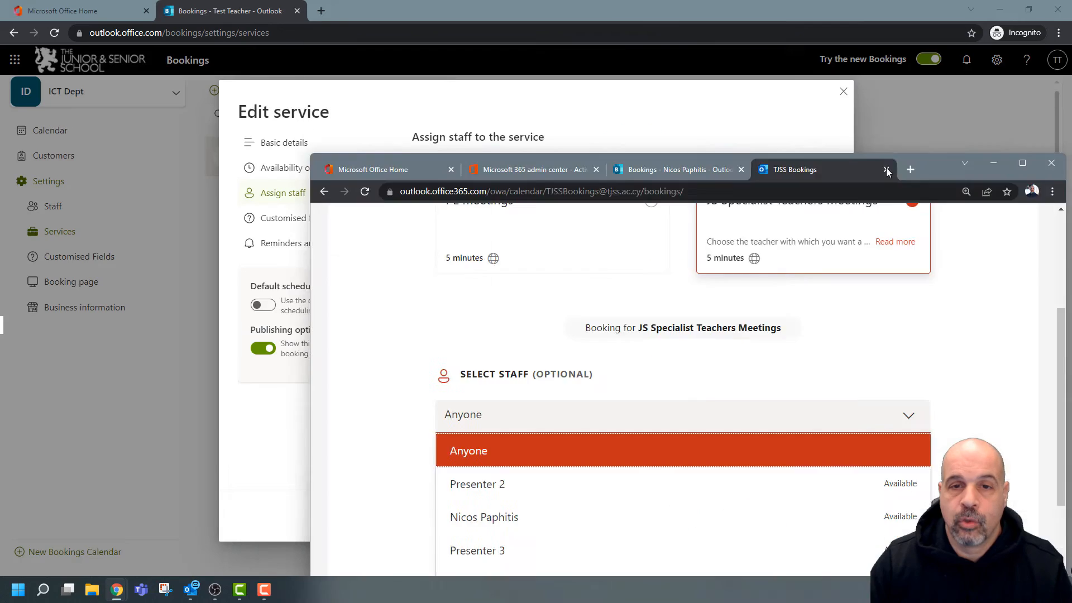
left_click(894, 134)
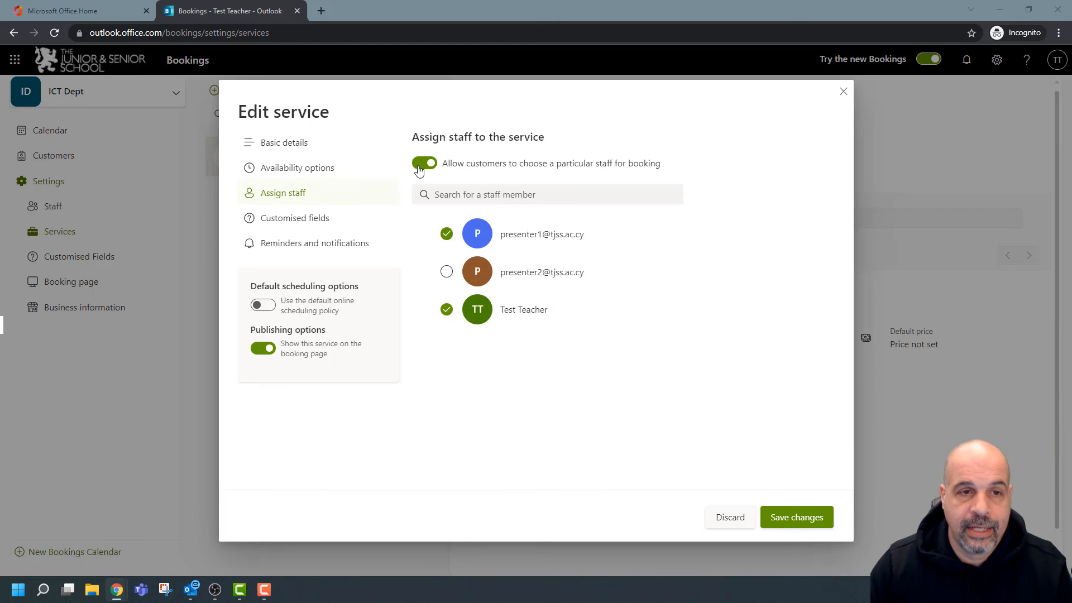
left_click(806, 518)
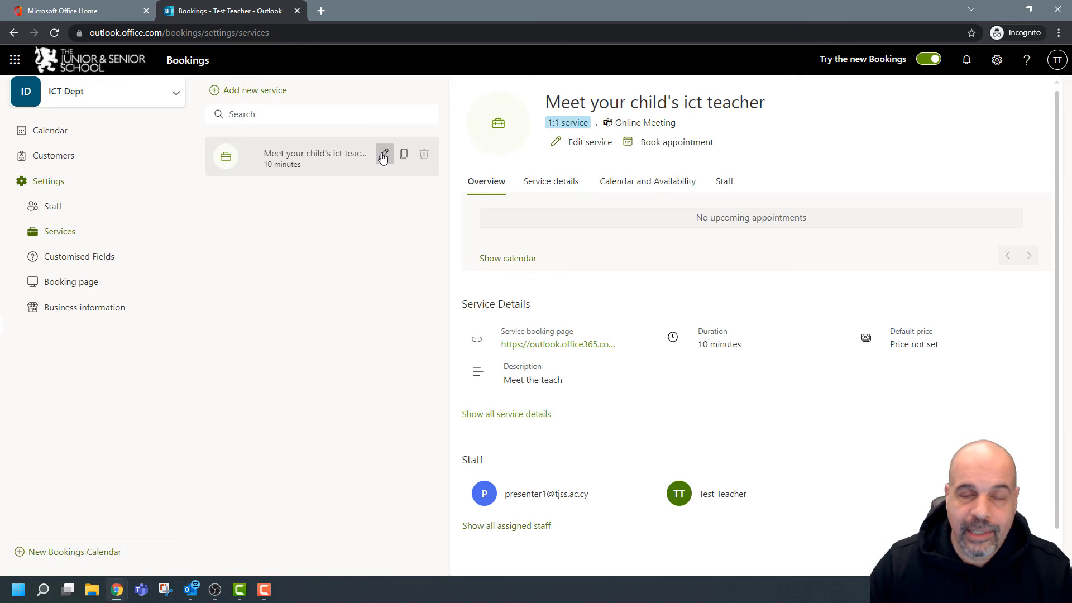
Reopen the ict teacher service and view its customer information and custom field settings.
left_click(383, 154)
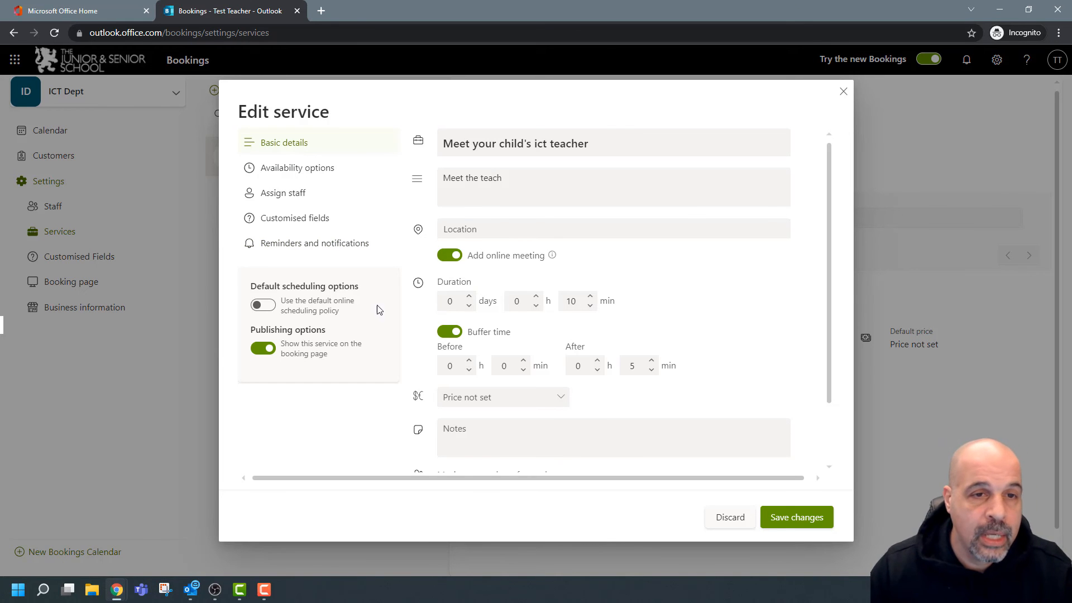
left_click(301, 219)
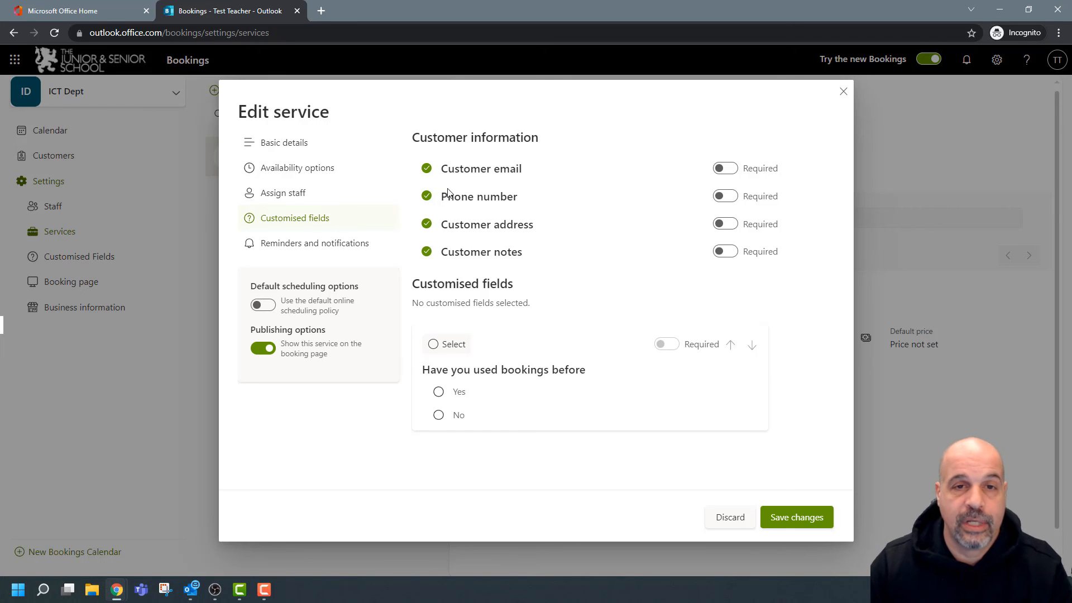
Stop asking for customer address and notes, and make customer email and phone number required.
left_click(427, 169)
left_click(427, 195)
left_click(427, 169)
left_click(426, 196)
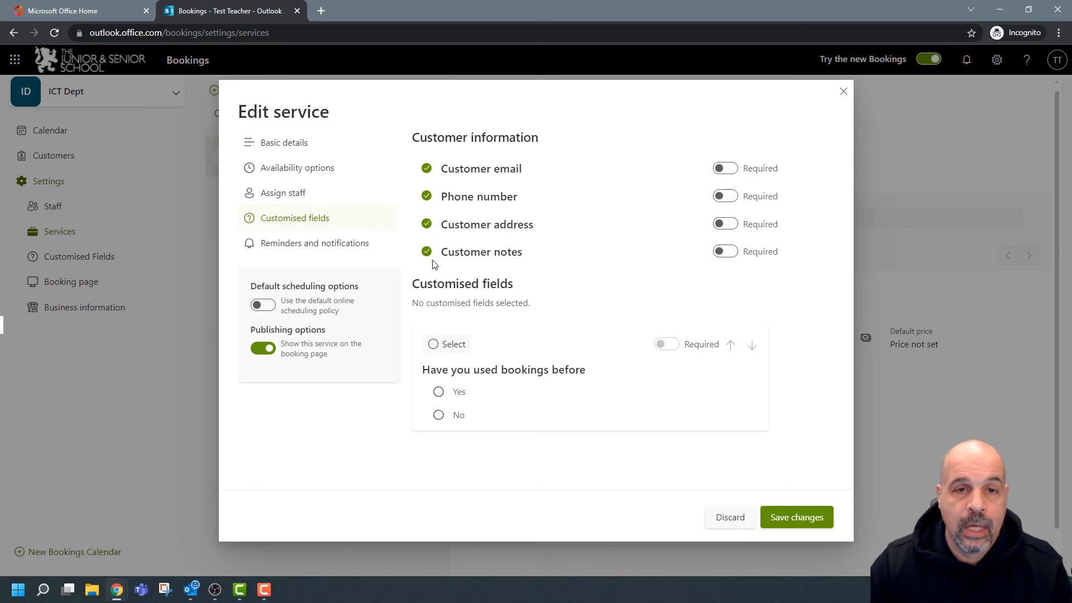
left_click(427, 254)
left_click(427, 224)
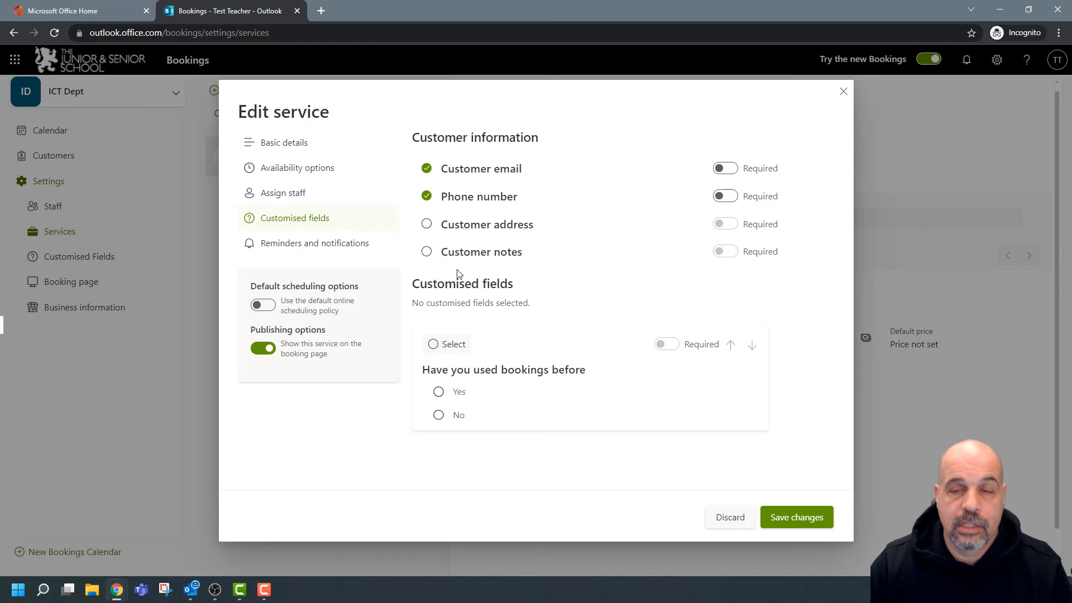
left_click(726, 168)
left_click(727, 196)
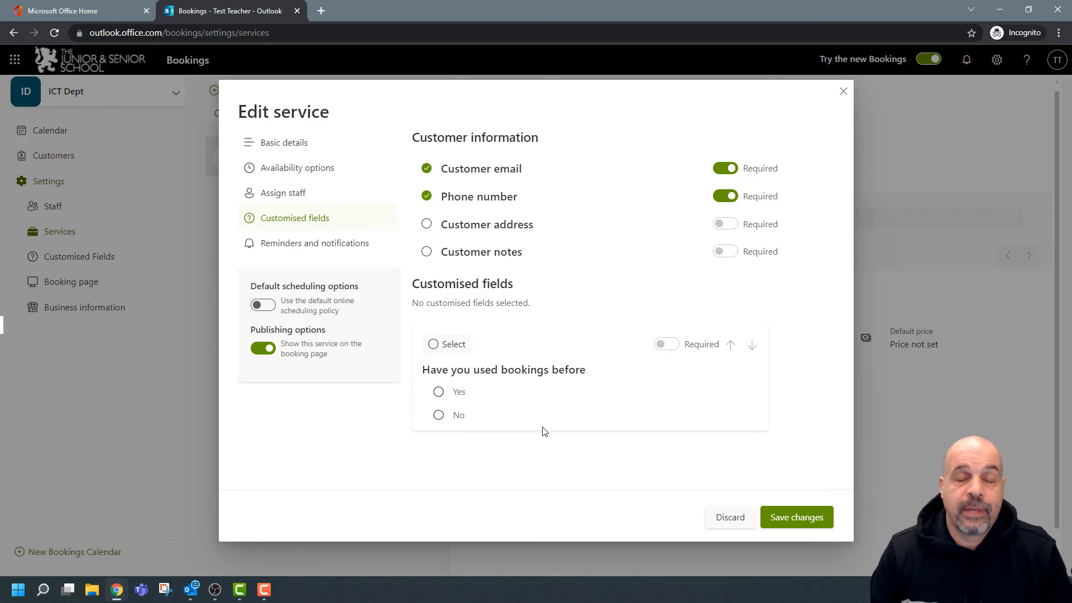
Add the required 'Have you used bookings before' question and save the service.
left_click(434, 346)
left_click(665, 344)
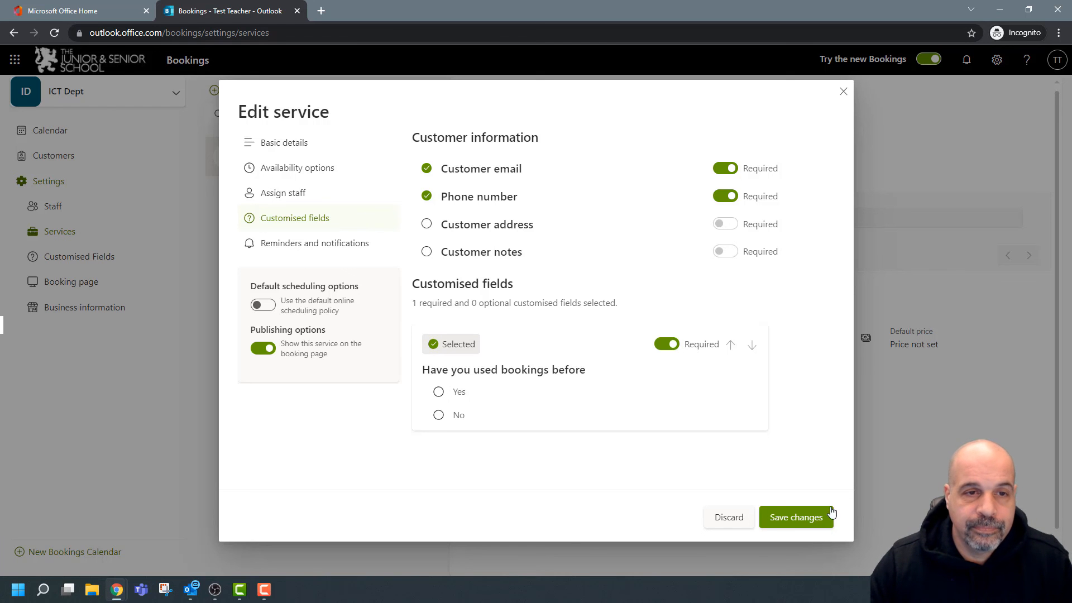
left_click(796, 517)
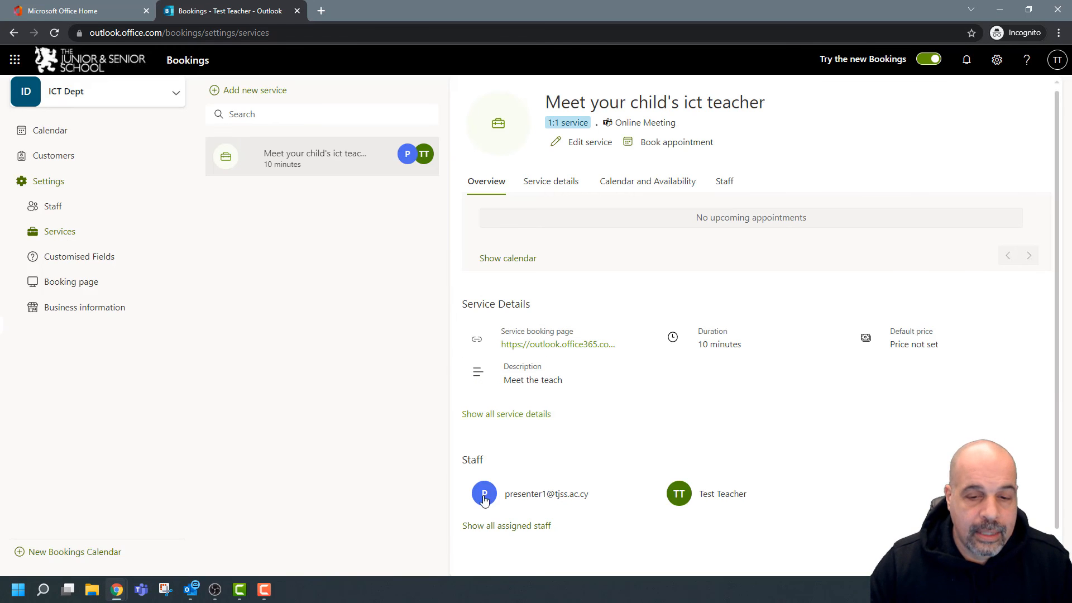
left_click(380, 155)
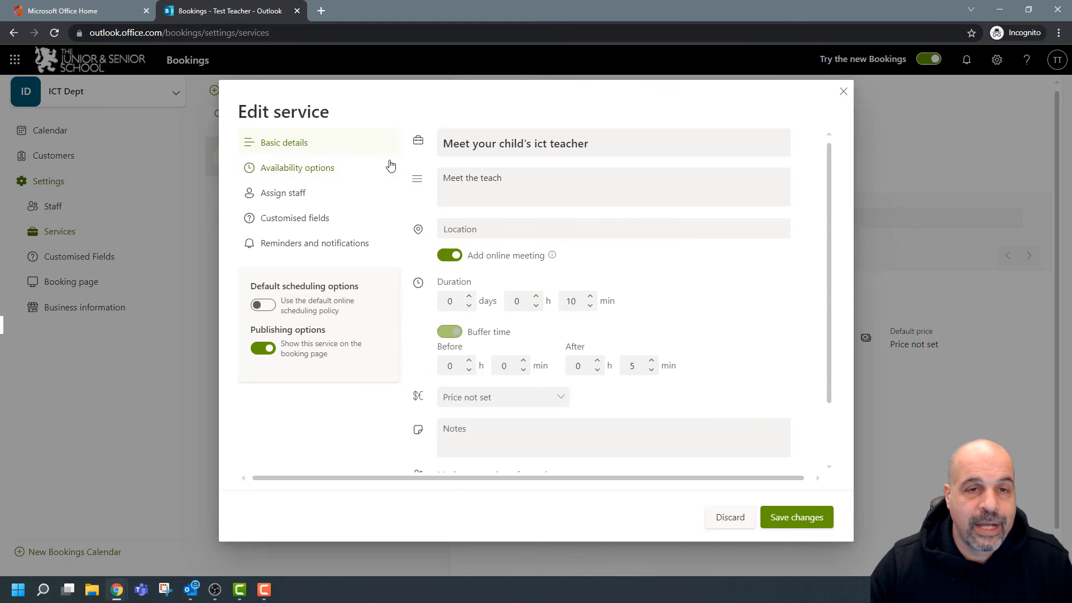
left_click(330, 244)
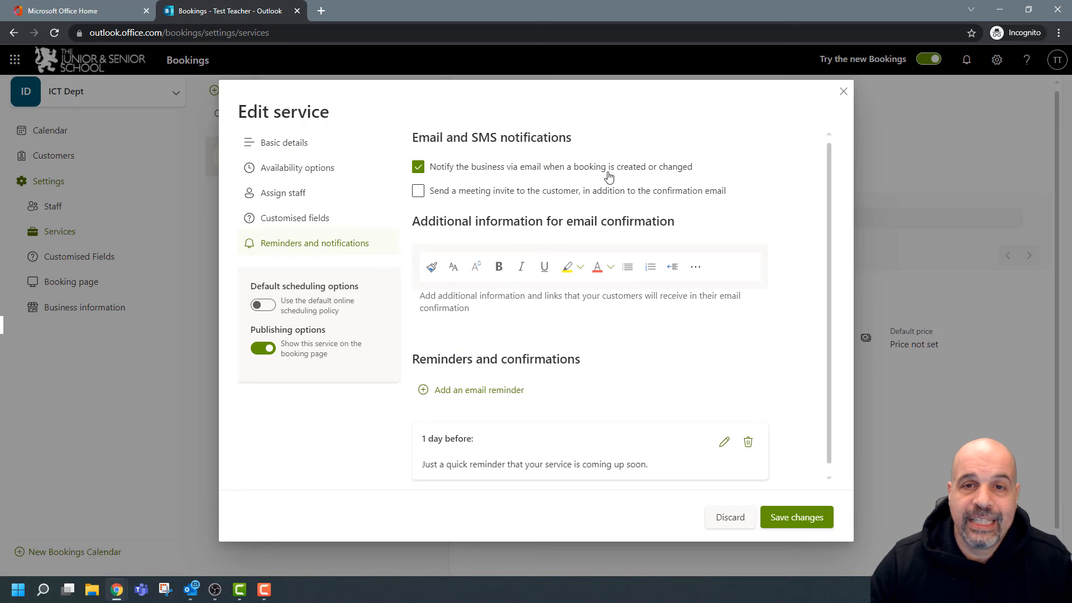
left_click(843, 92)
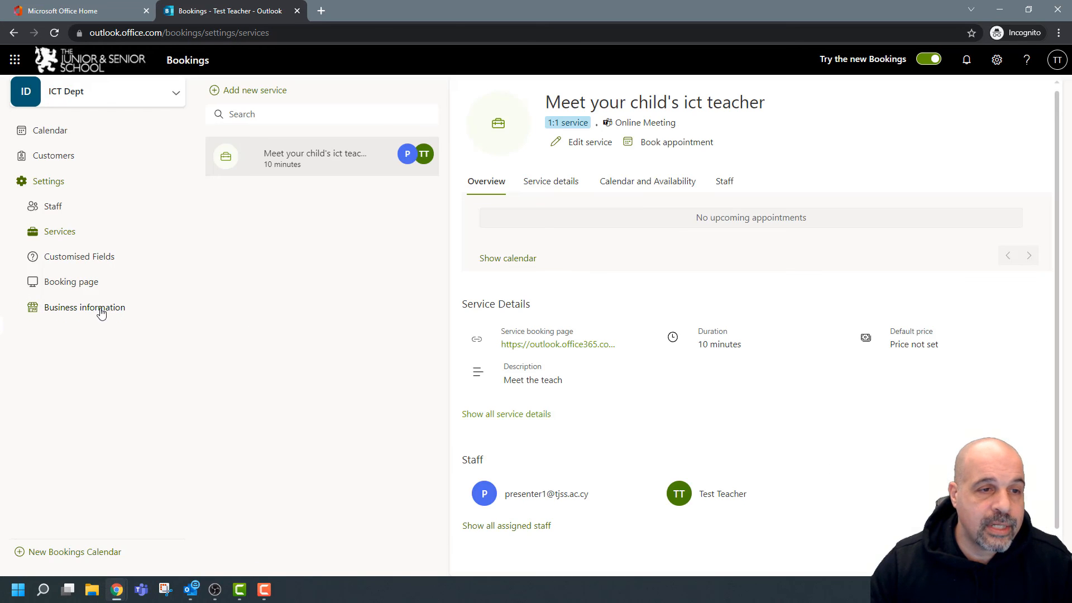
Show Business information at 110% zoom with ICT Dept basic details expanded and the reply-to address selected.
left_click(66, 313)
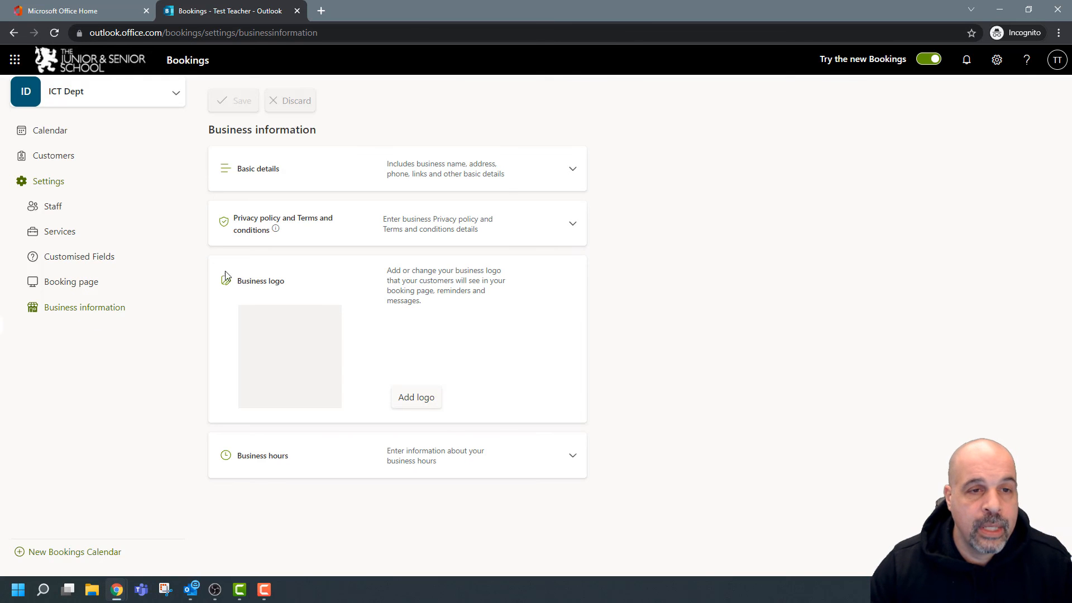
key("ctrl+plus")
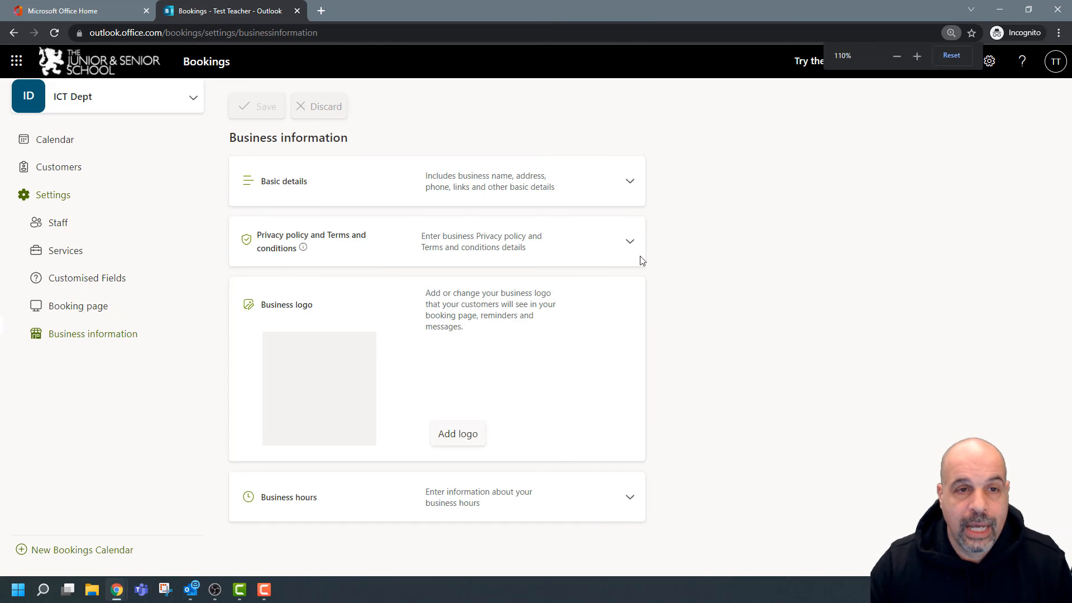
left_click(630, 182)
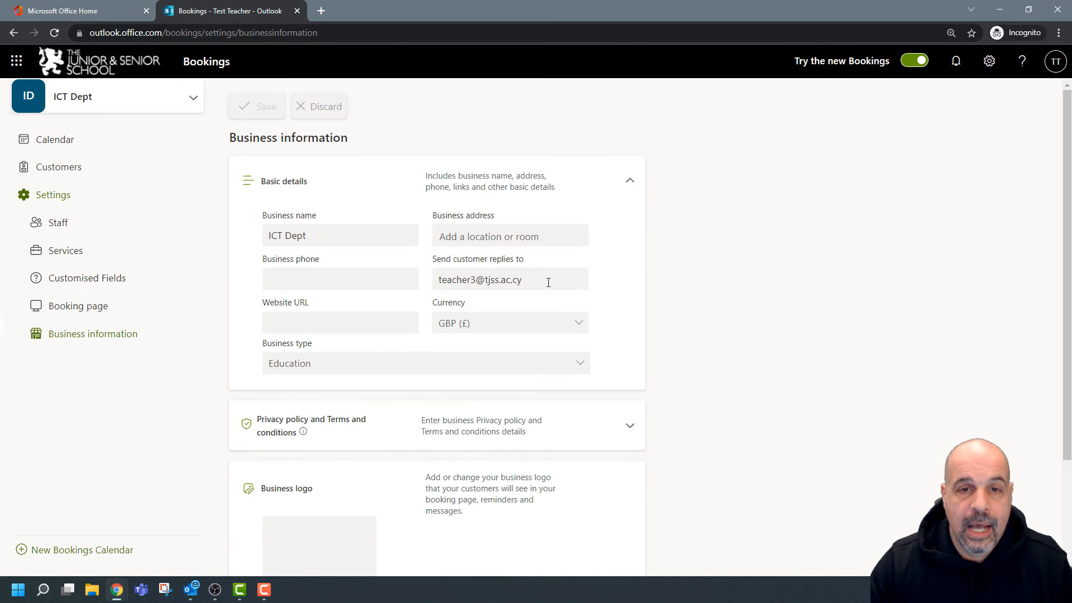
left_click_drag(548, 282, 426, 282)
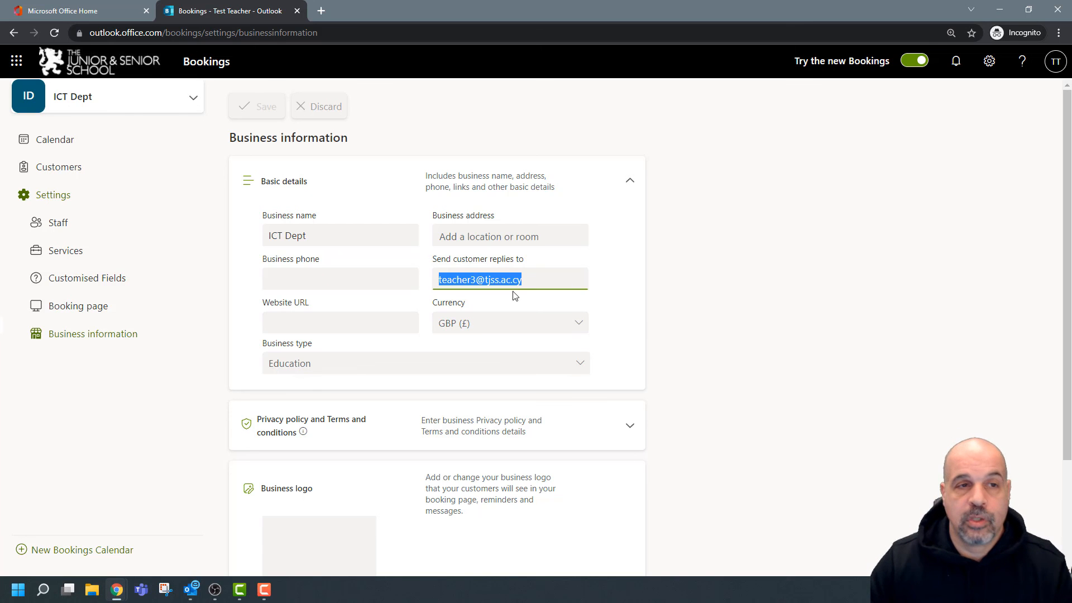
In the 'Meet your child's ict teacher' service's reminders, turn on sending customers a meeting invite.
left_click(49, 249)
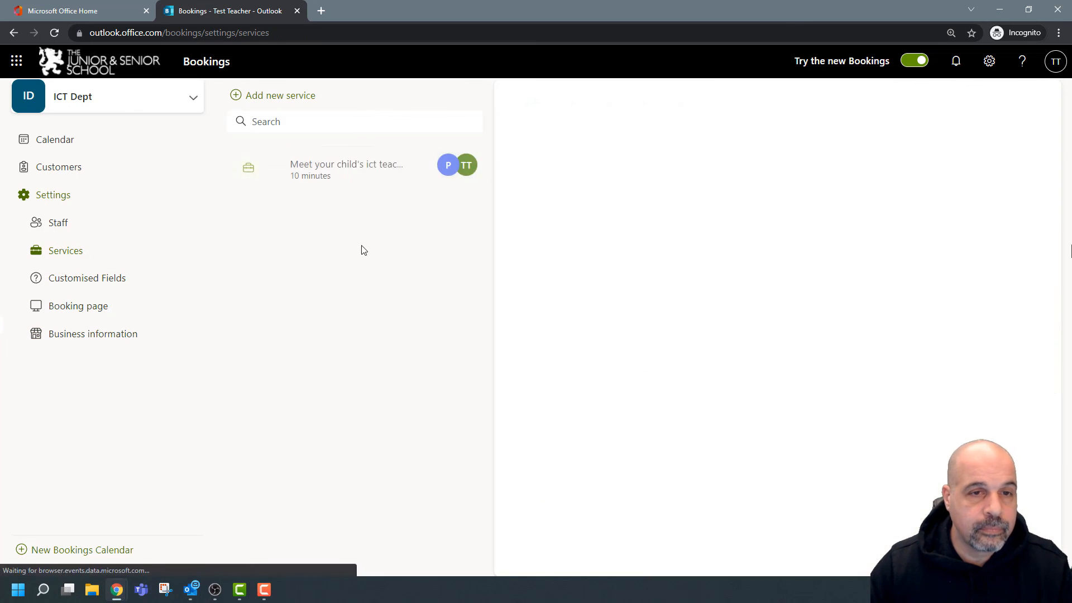
left_click(417, 164)
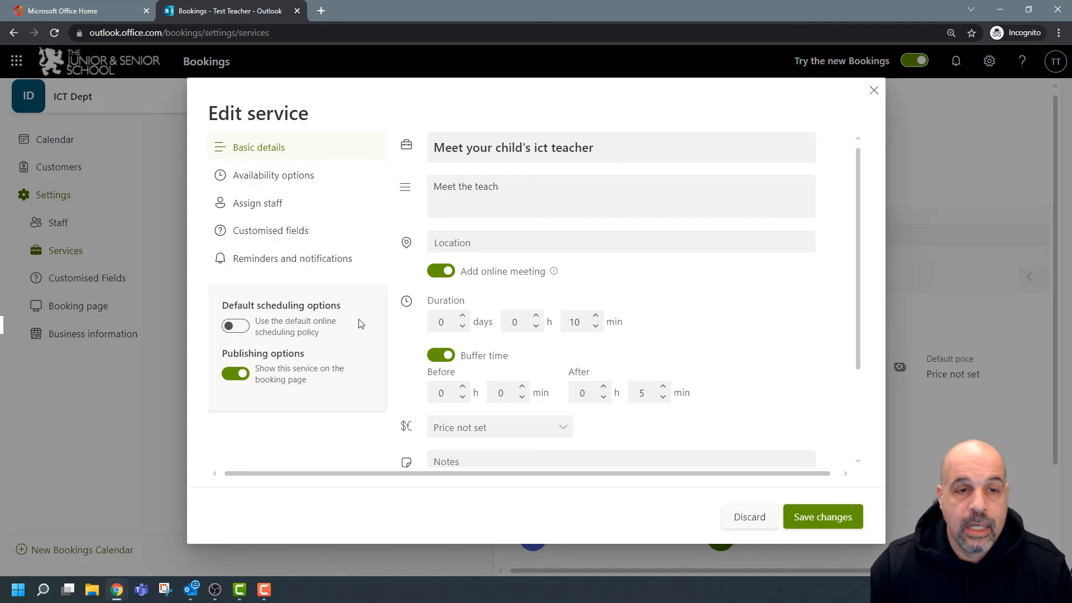
left_click(257, 257)
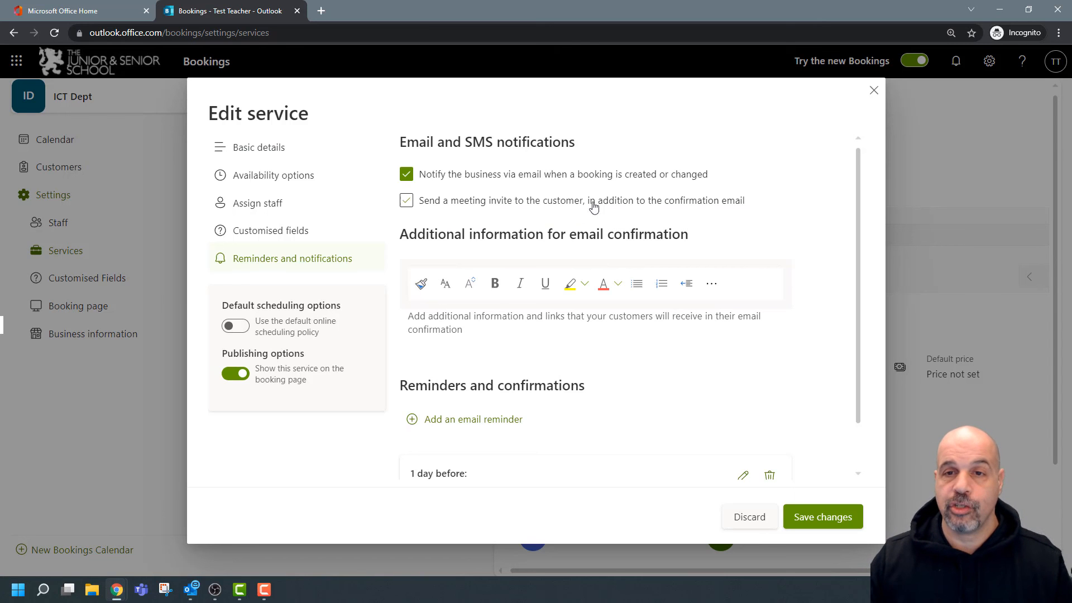
left_click(407, 201)
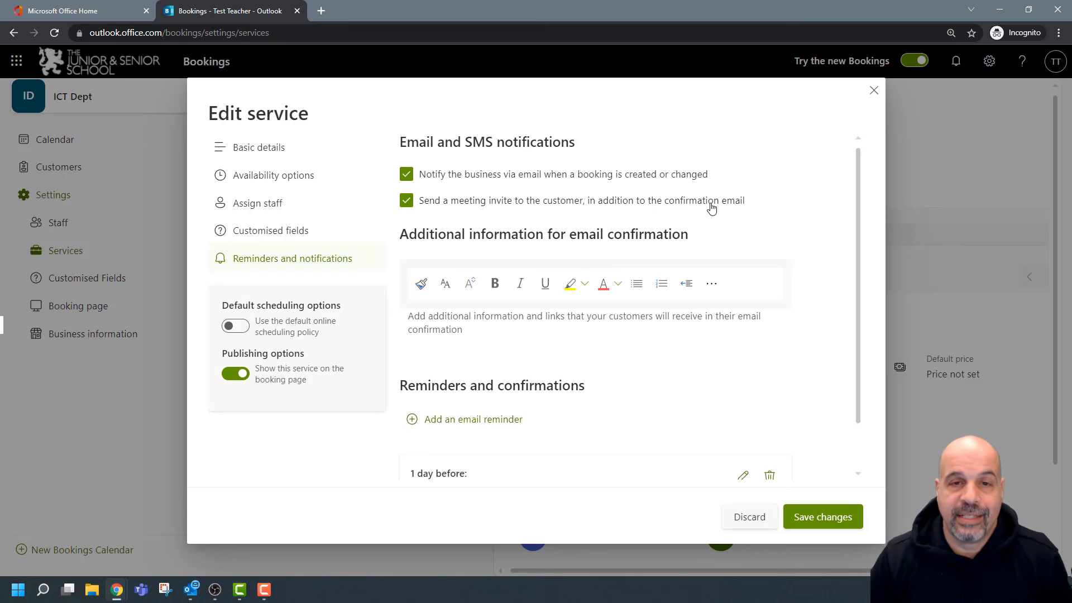
Add 'Remember our meeting' as extra information in the confirmation email.
left_click(553, 328)
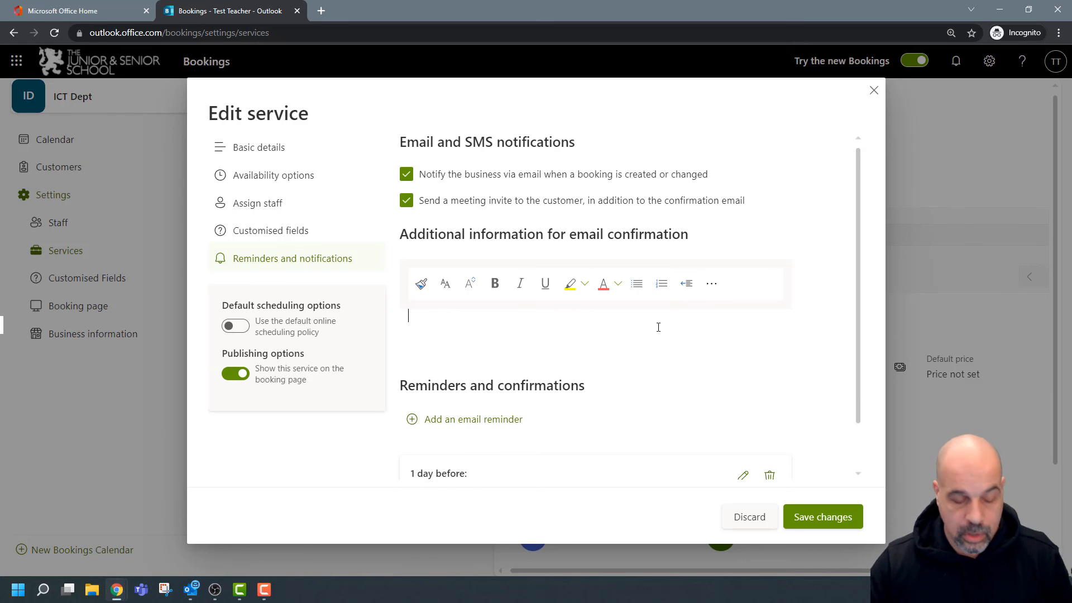
type("Remem")
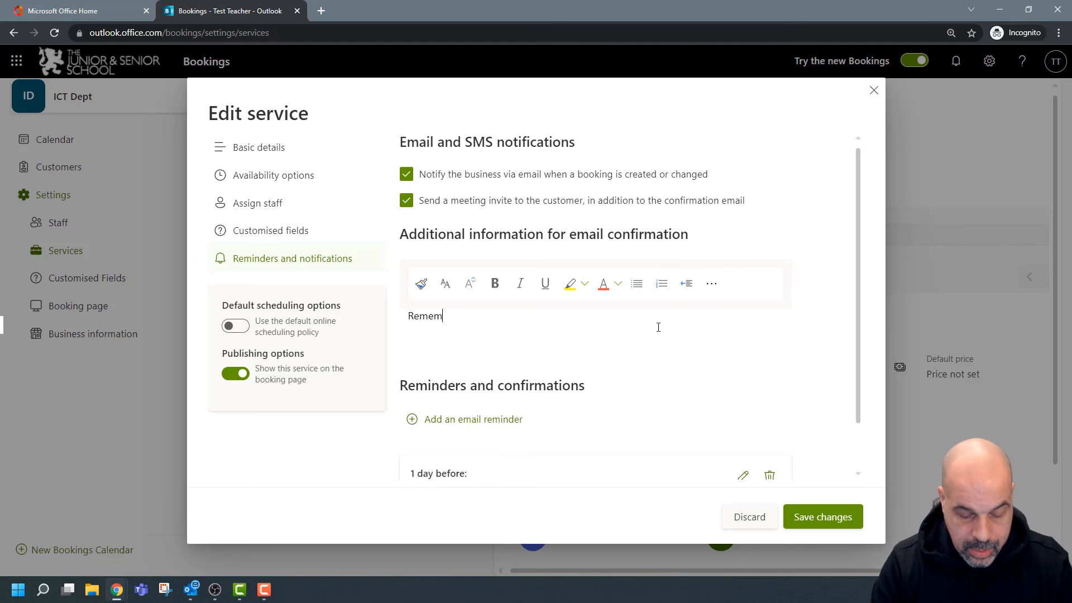
type("ber our meeting")
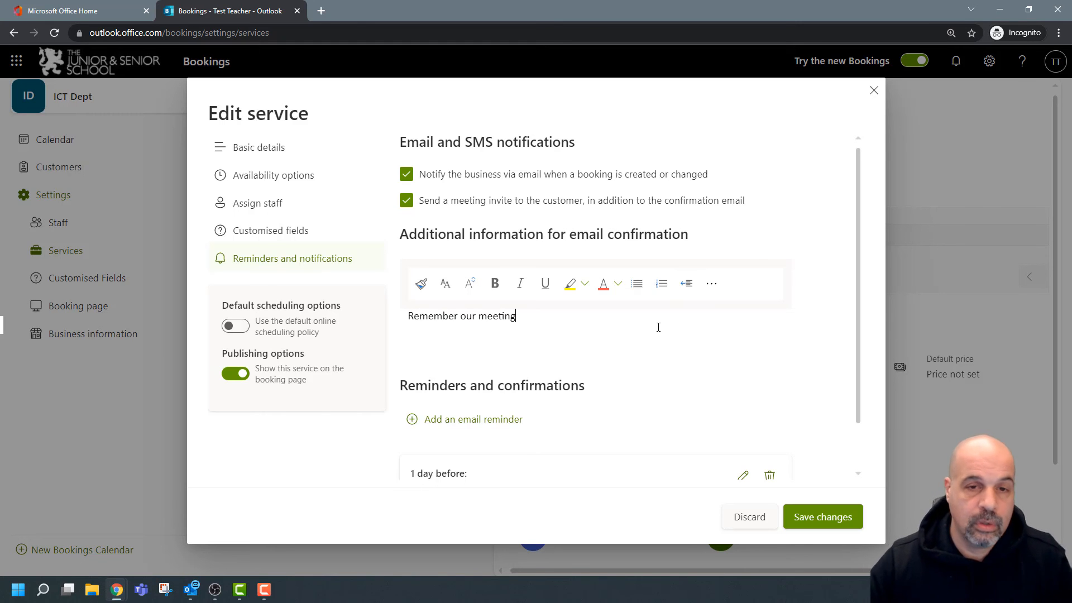
scroll(670, 335, "down", 1)
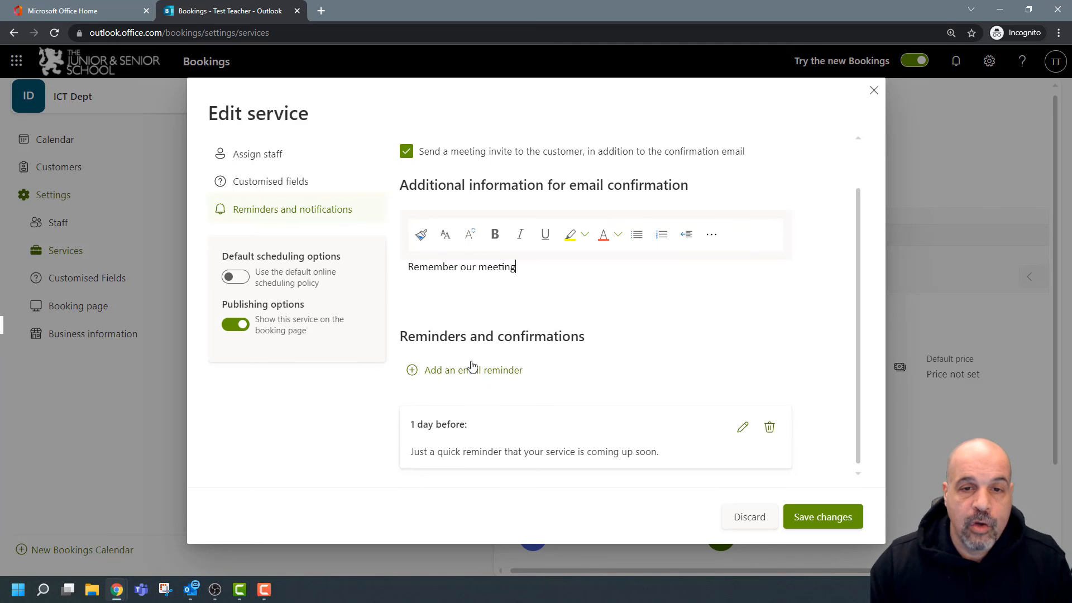
Add an email reminder sent to the customer 15 minutes before the meeting.
left_click(455, 370)
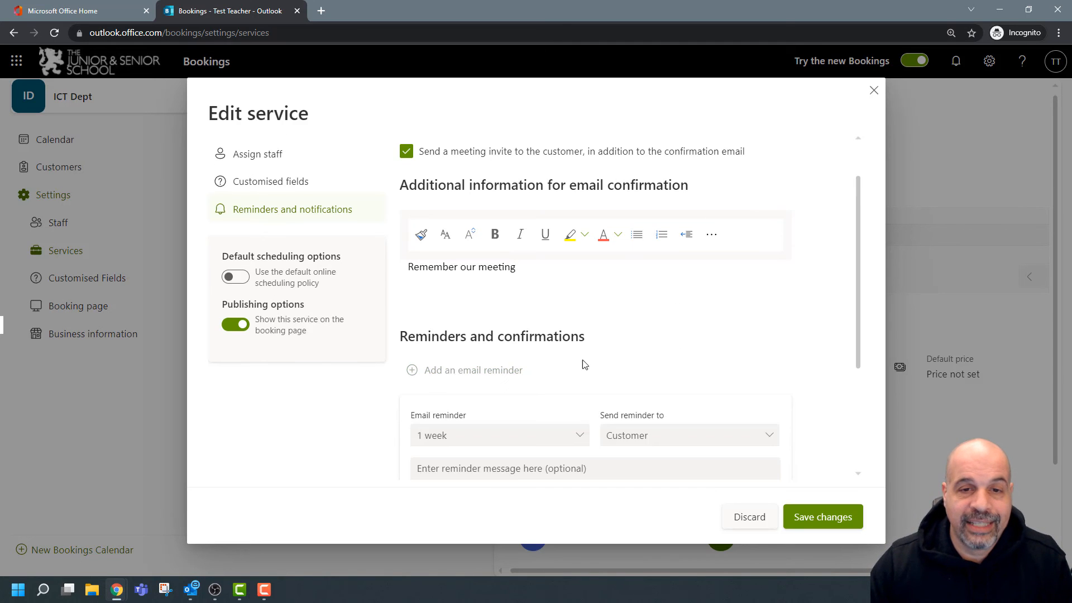
scroll(605, 350, "down", 2)
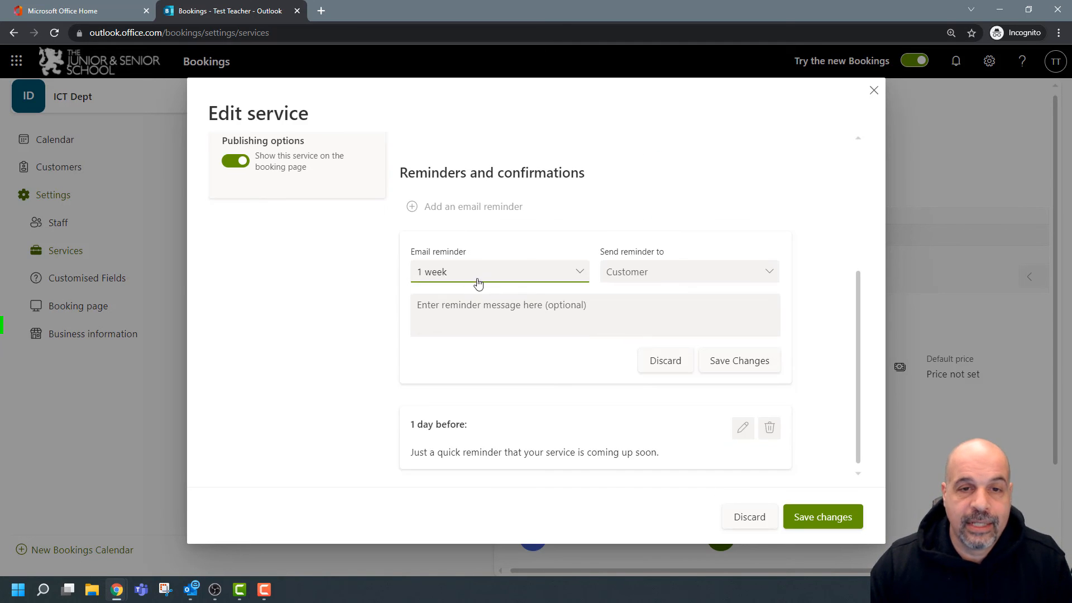
left_click(556, 274)
left_click(447, 297)
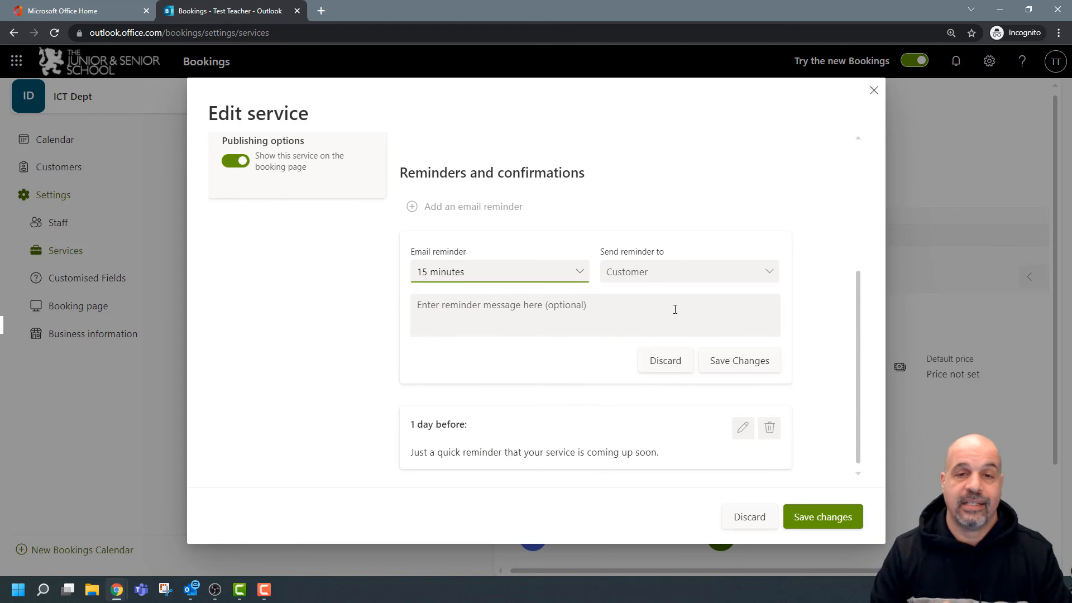
left_click(768, 274)
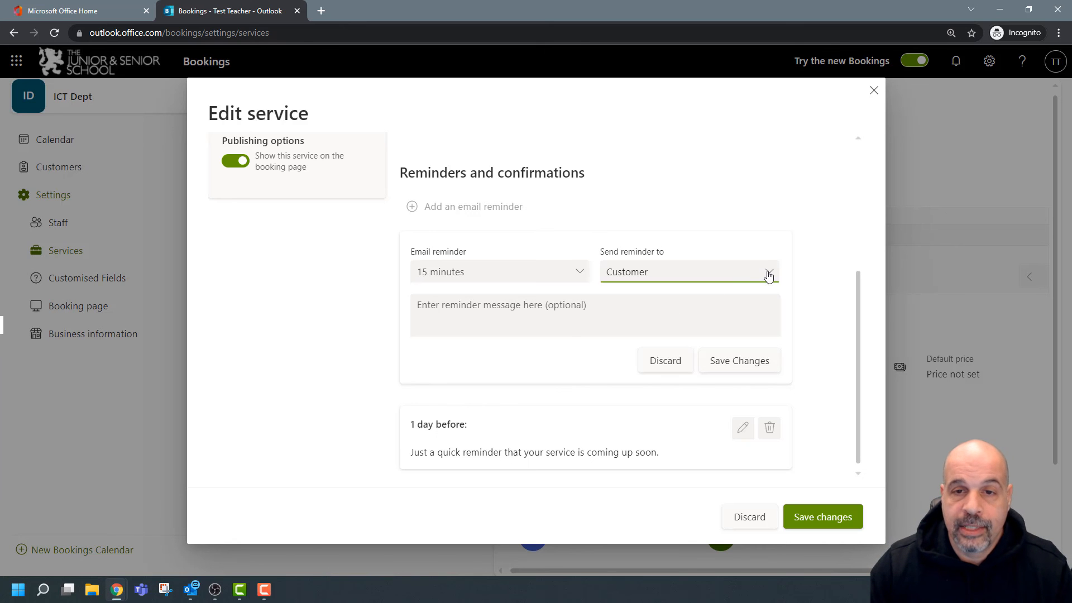
left_click(695, 300)
Copy 'Remember our meeting' into the reminder message.
left_click(615, 335)
scroll(464, 346, "up", 4)
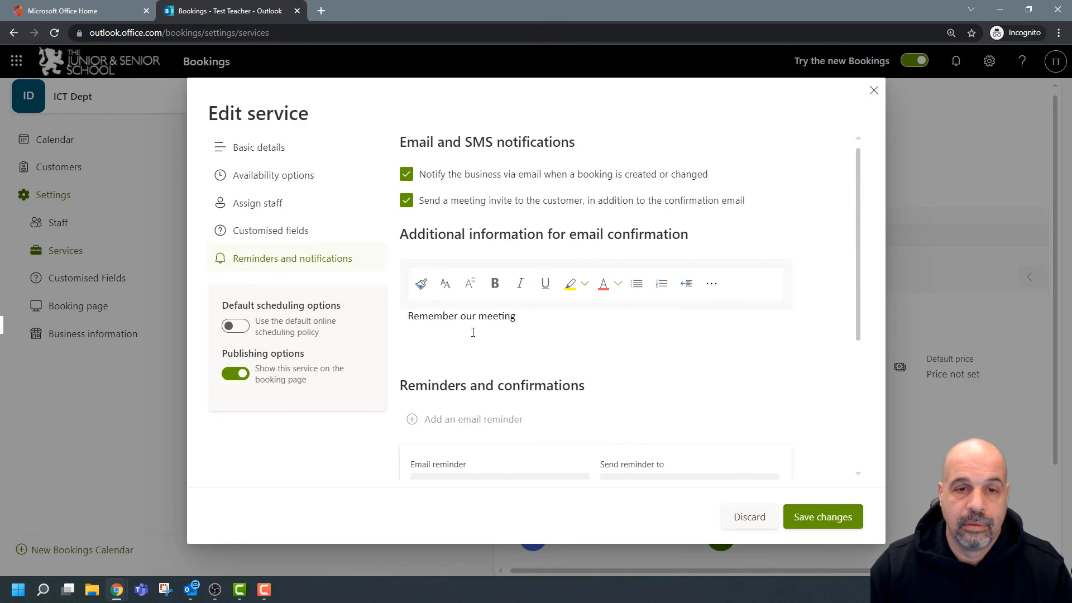
left_click_drag(540, 316, 407, 317)
key("ctrl+c")
scroll(507, 377, "down", 3)
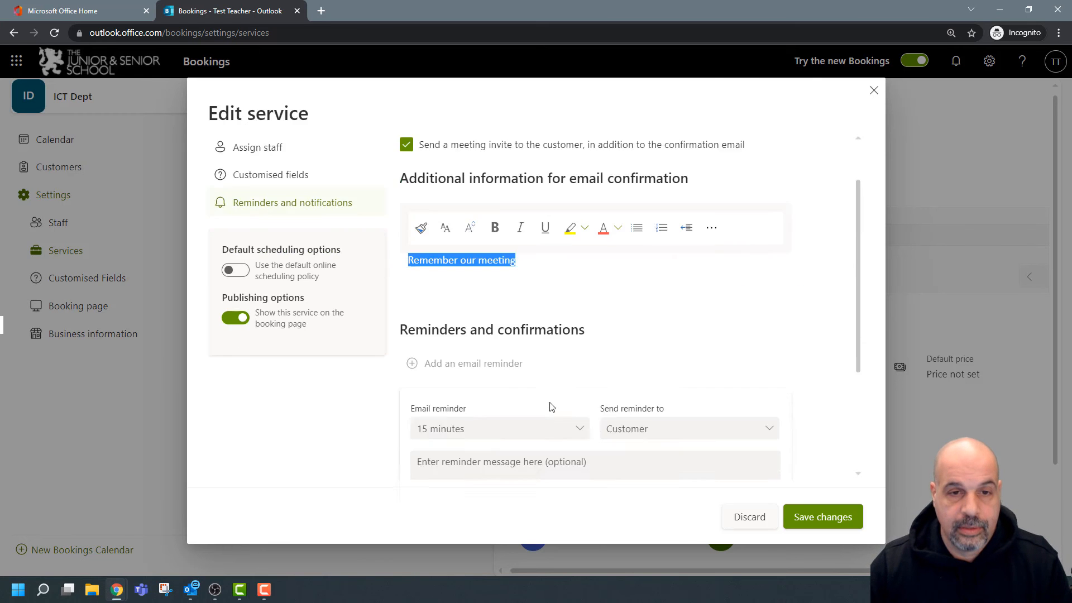
left_click(507, 377)
key("ctrl+v")
Replace the confirmation note with 'Thank you for mooking a meeting' and save the service.
scroll(505, 316, "up", 3)
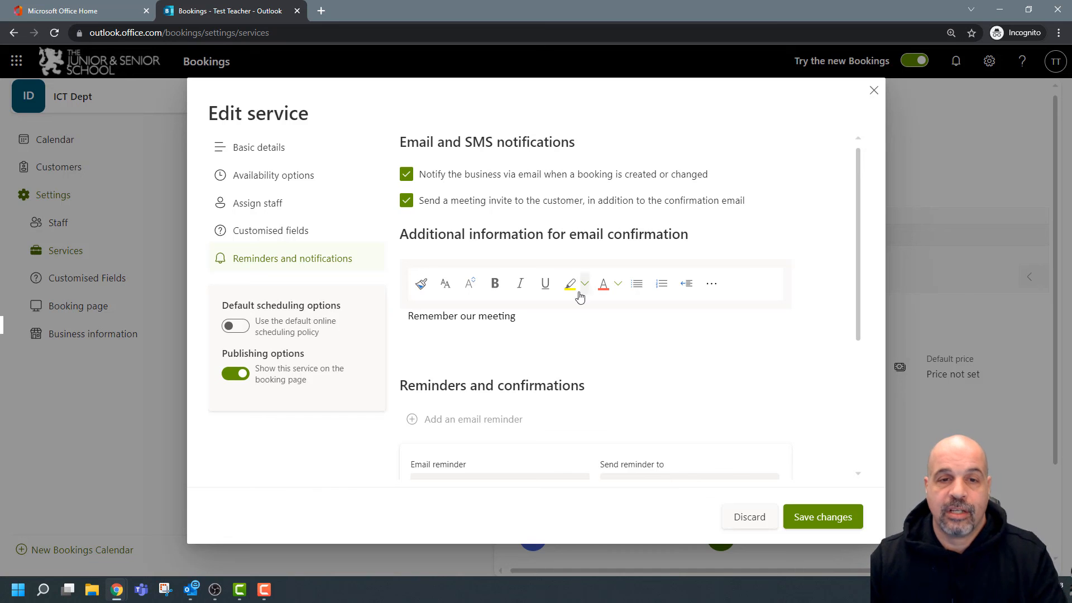
left_click_drag(538, 316, 419, 321)
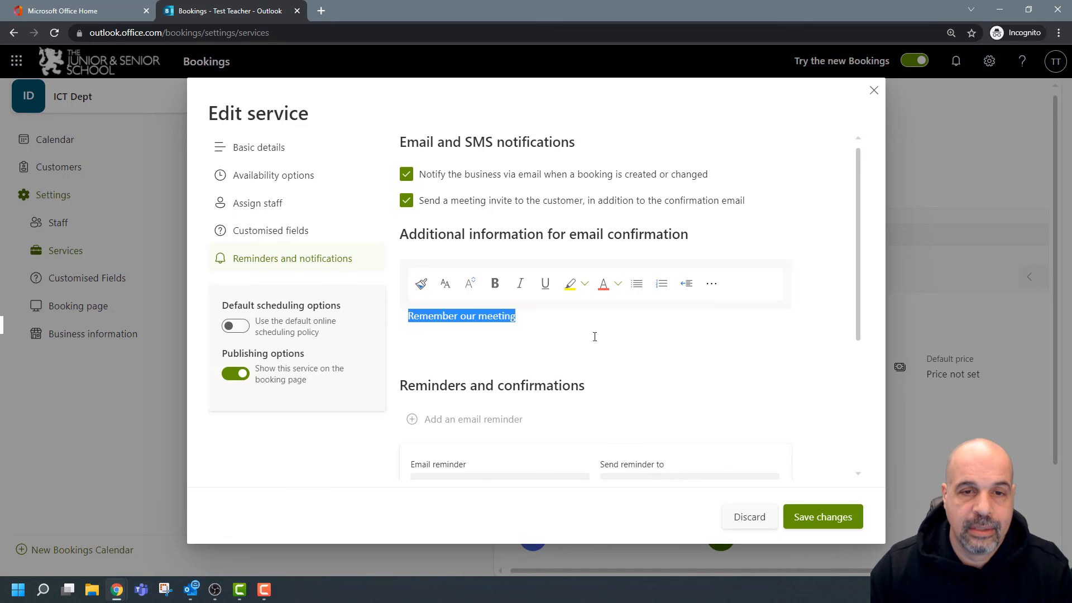
type("Than")
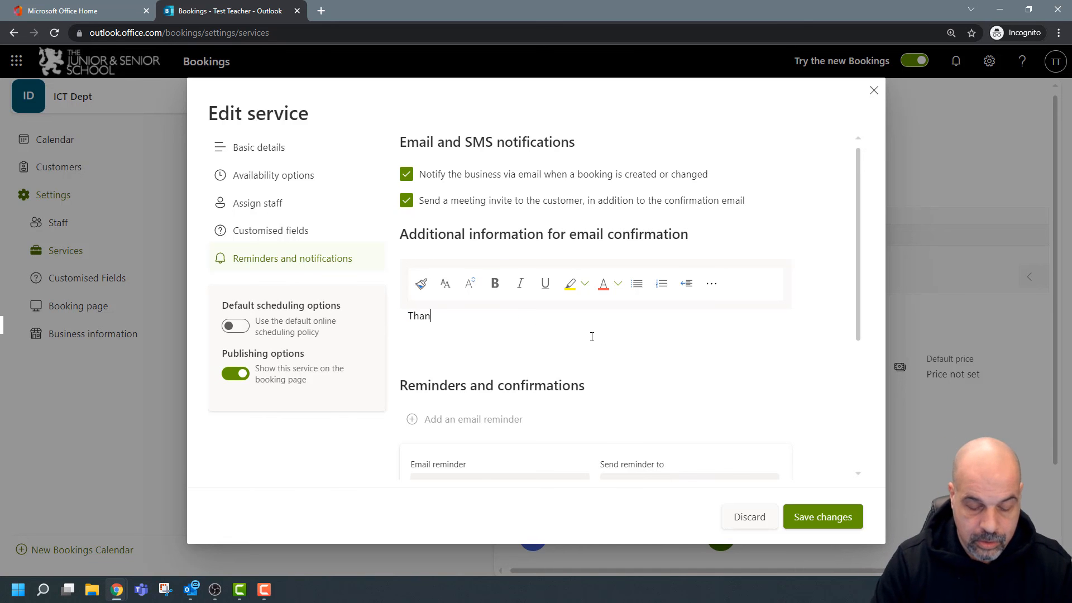
type("k you for m")
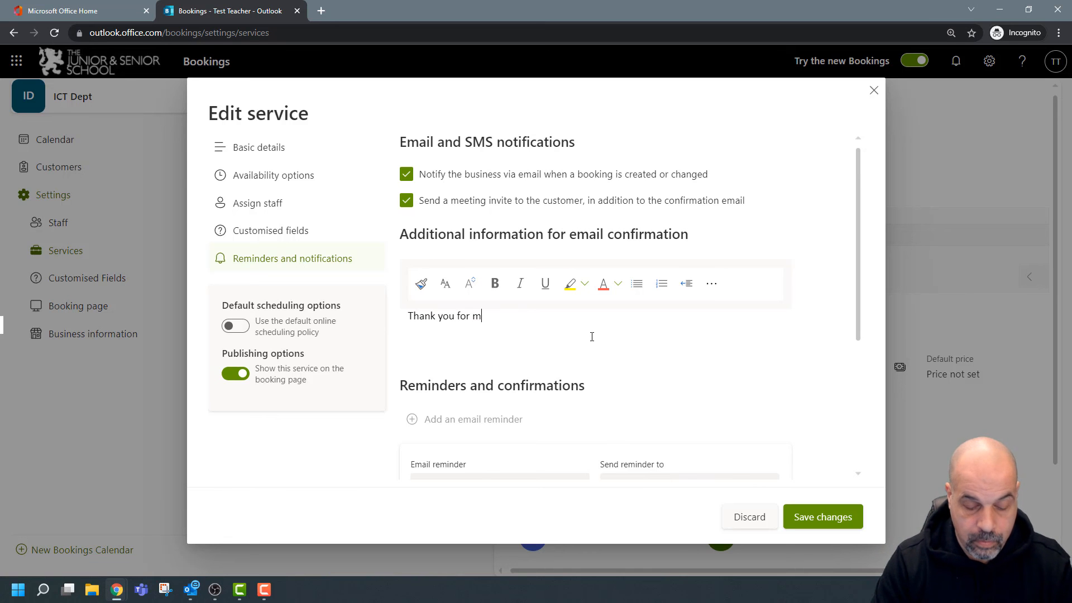
type("ooking a meeting")
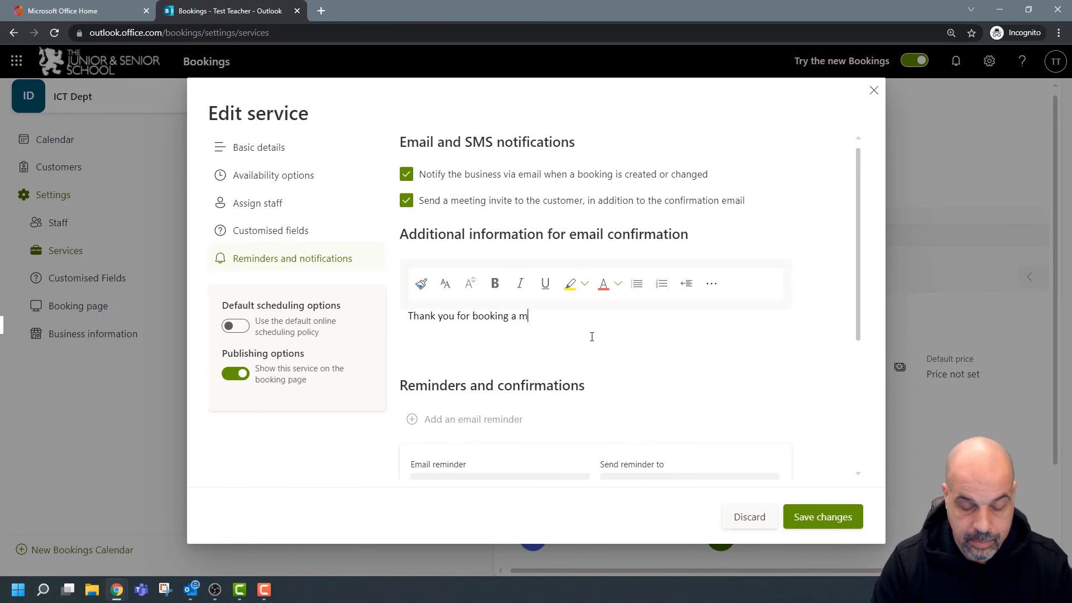
scroll(592, 337, "down", 4)
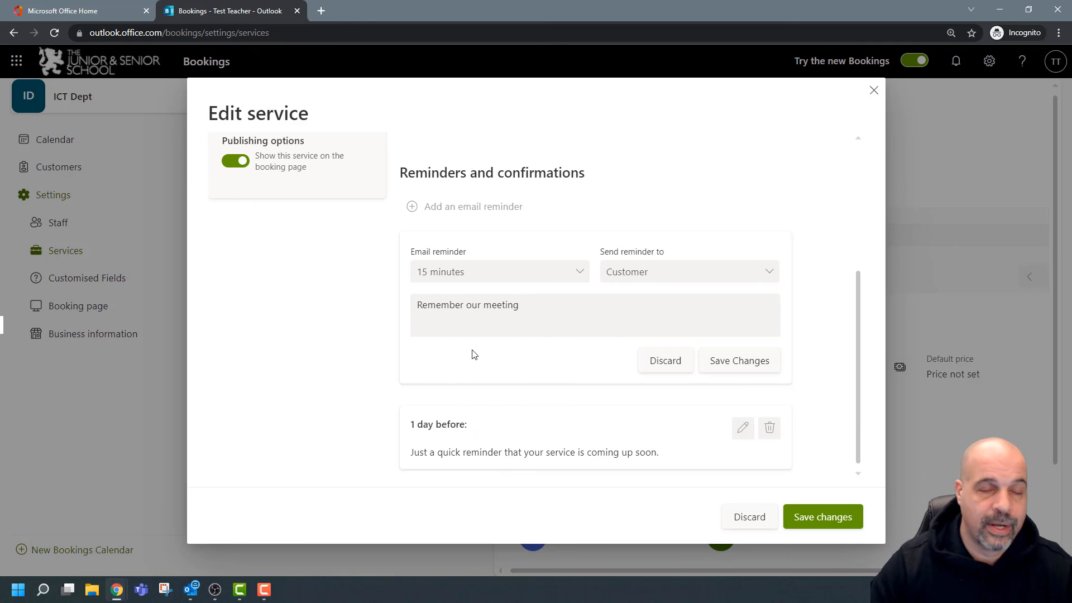
left_click(830, 518)
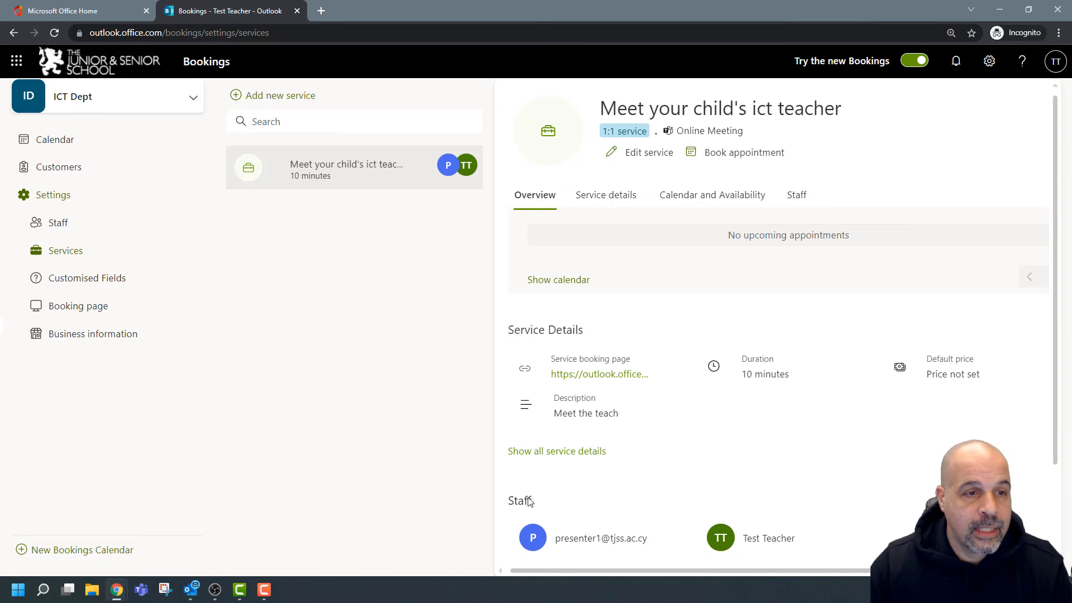
left_click(73, 307)
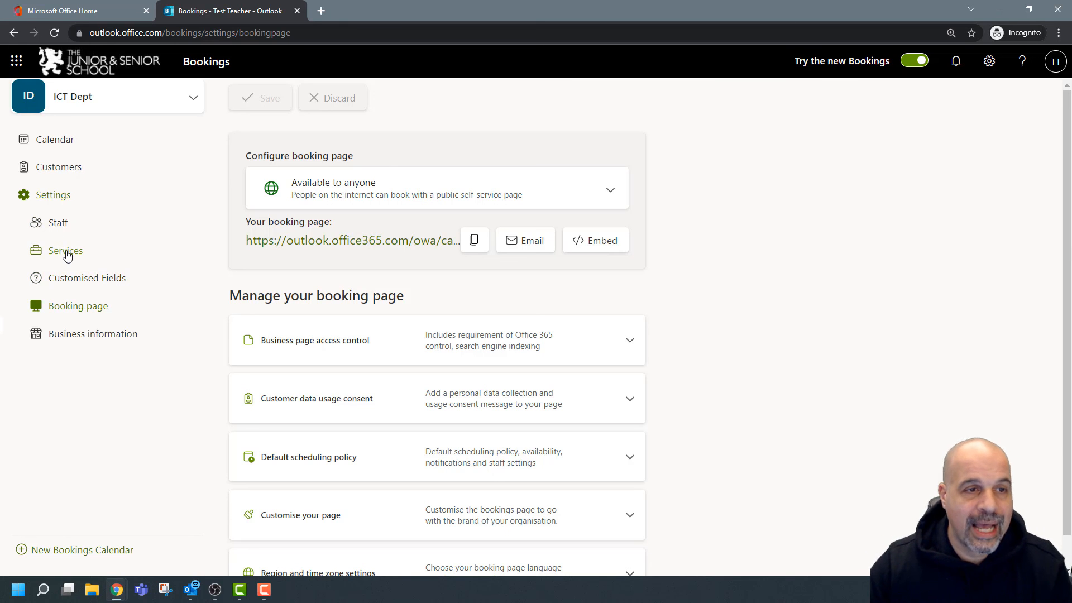
left_click(65, 251)
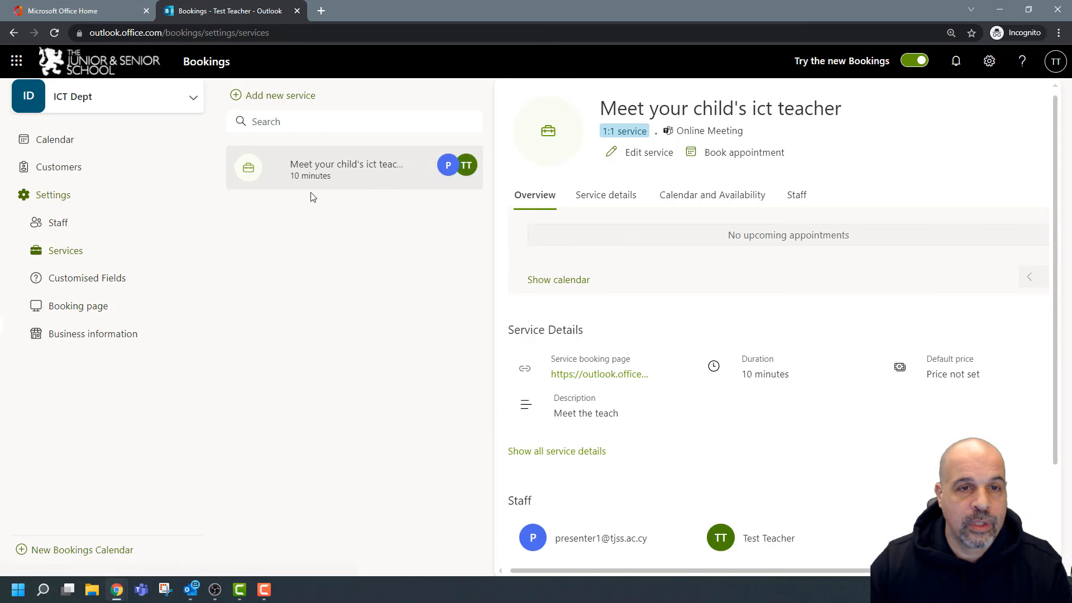
mouse_move(421, 167)
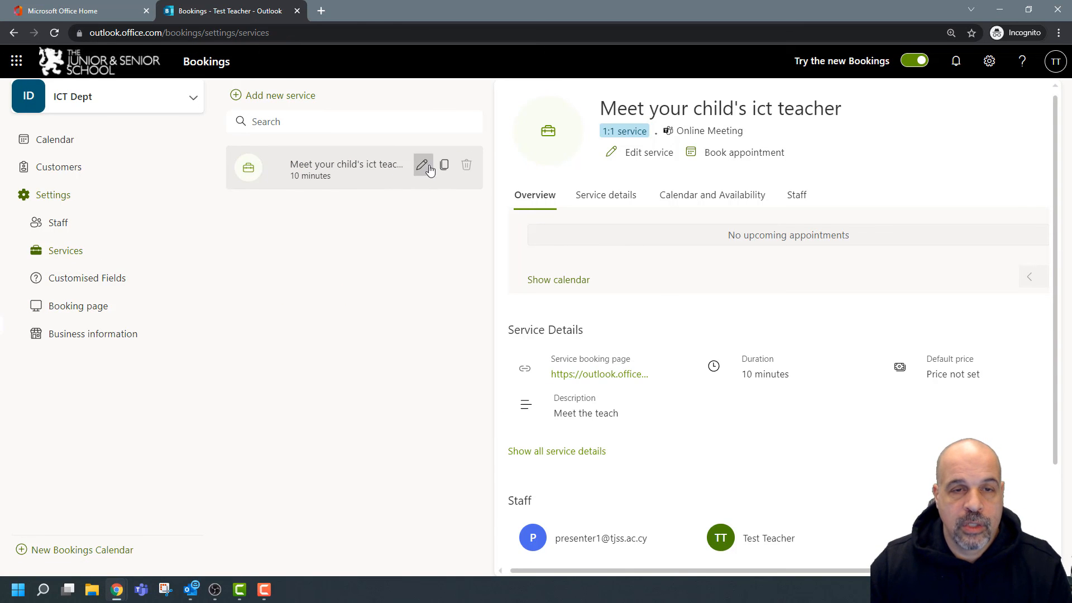
left_click(421, 166)
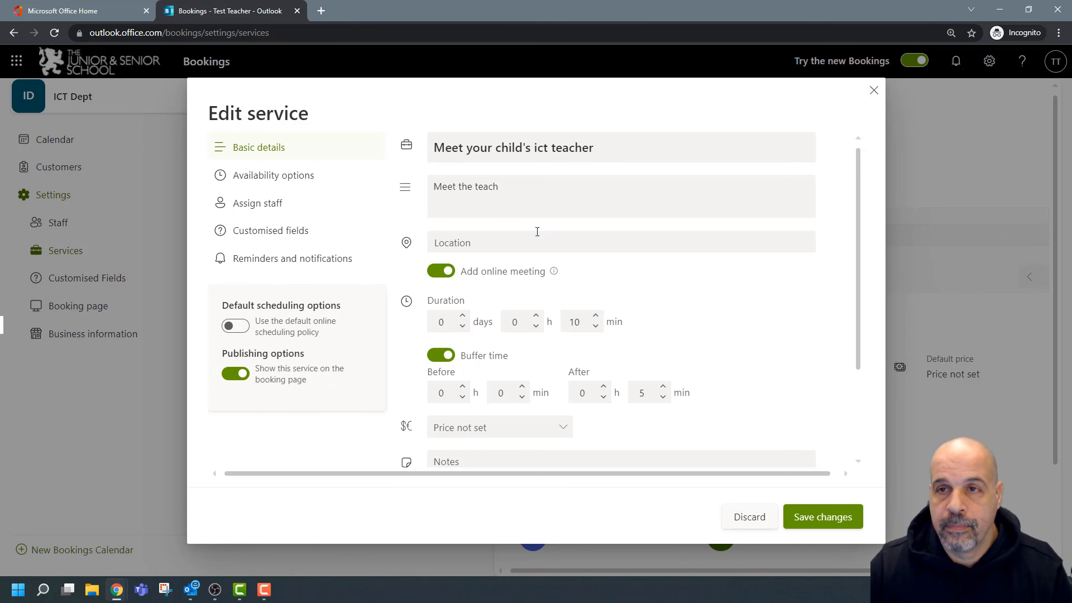
left_click(874, 90)
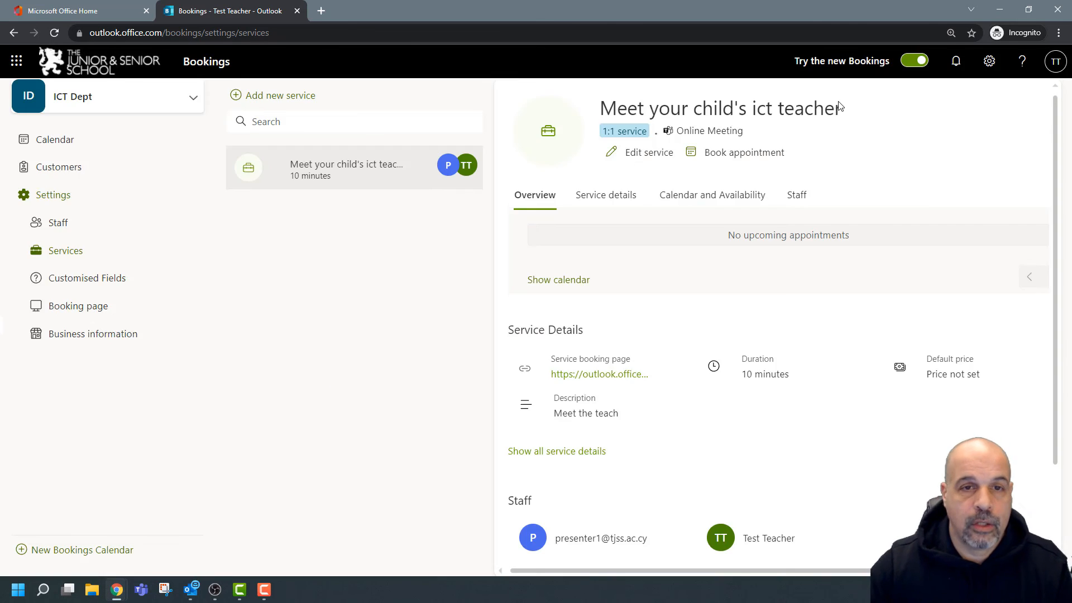
mouse_move(397, 170)
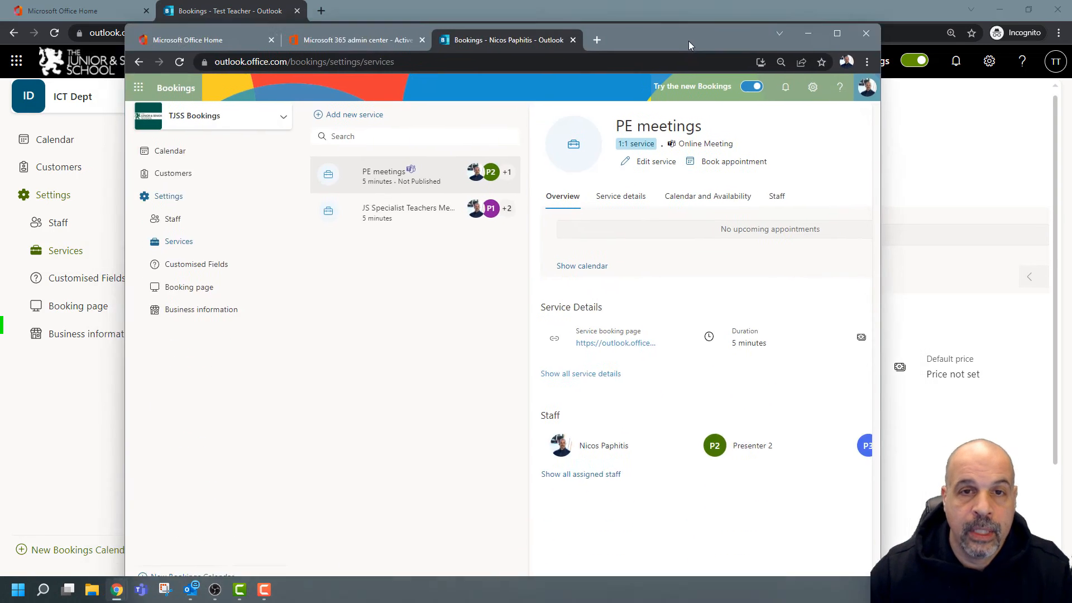
Switch to the TJSS Bookings calendar and copy the PE meetings booking page link.
double_click(688, 42)
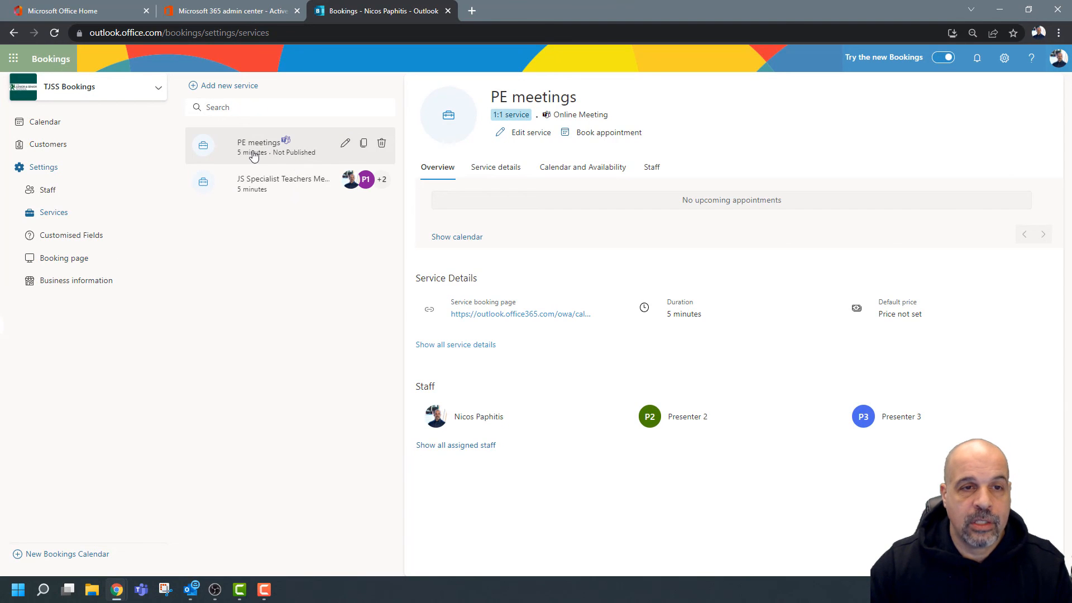
left_click(254, 190)
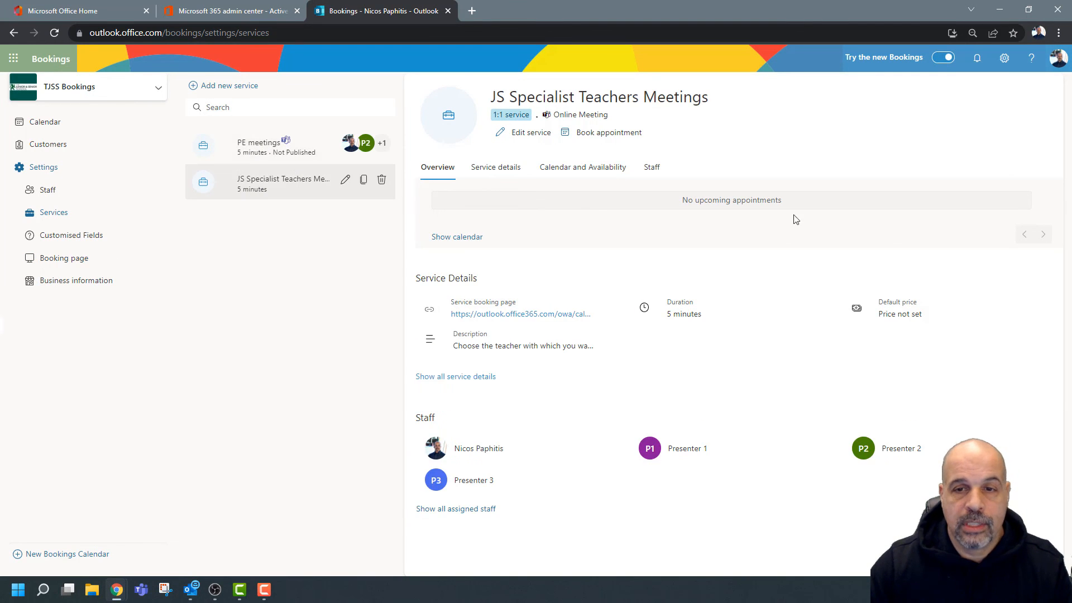
left_click(272, 150)
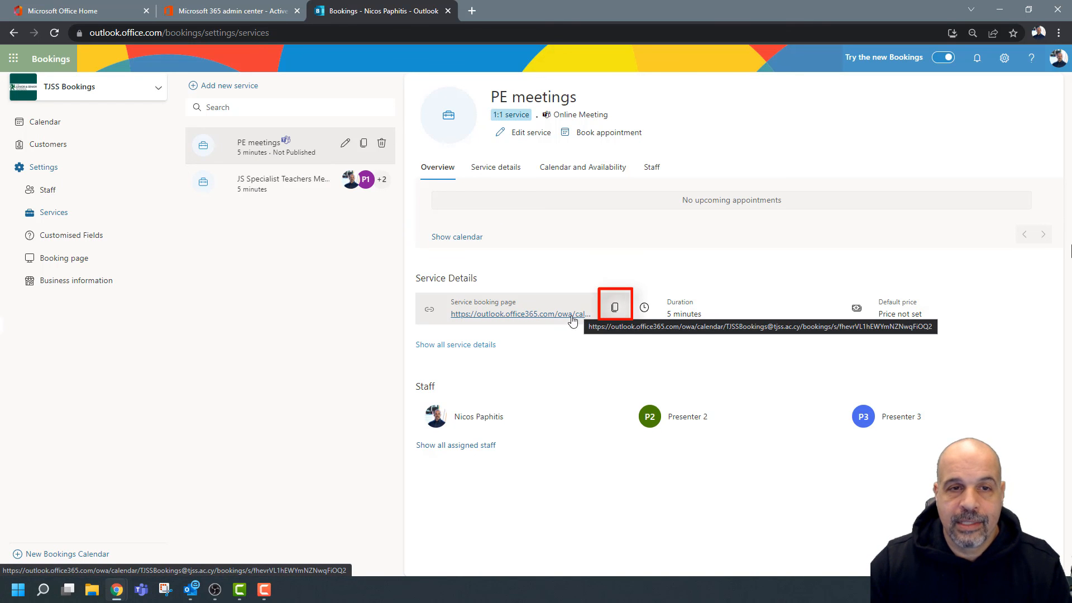
left_click(615, 308)
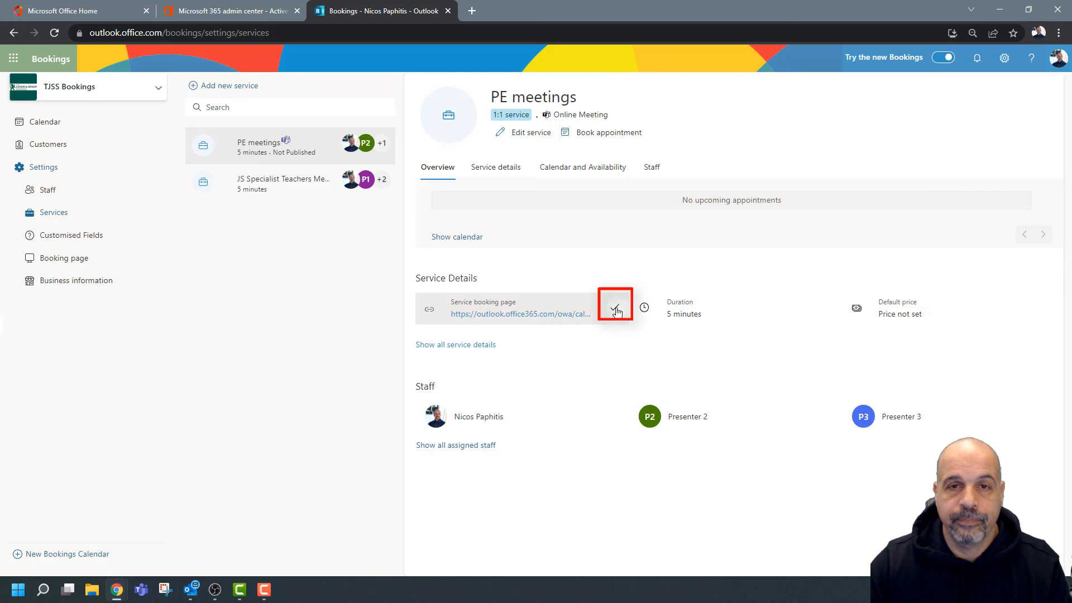
Load the PE meetings link in a new tab, look over the public page, then close it.
left_click(472, 11)
left_click(471, 28)
key("ctrl+v")
key("Return")
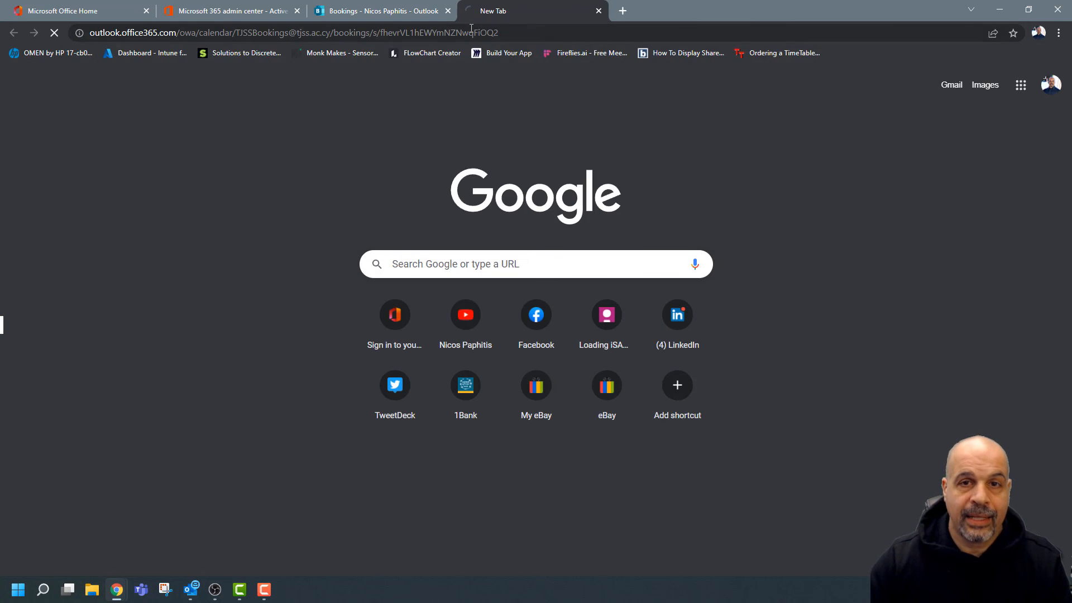
scroll(541, 283, "down", 5)
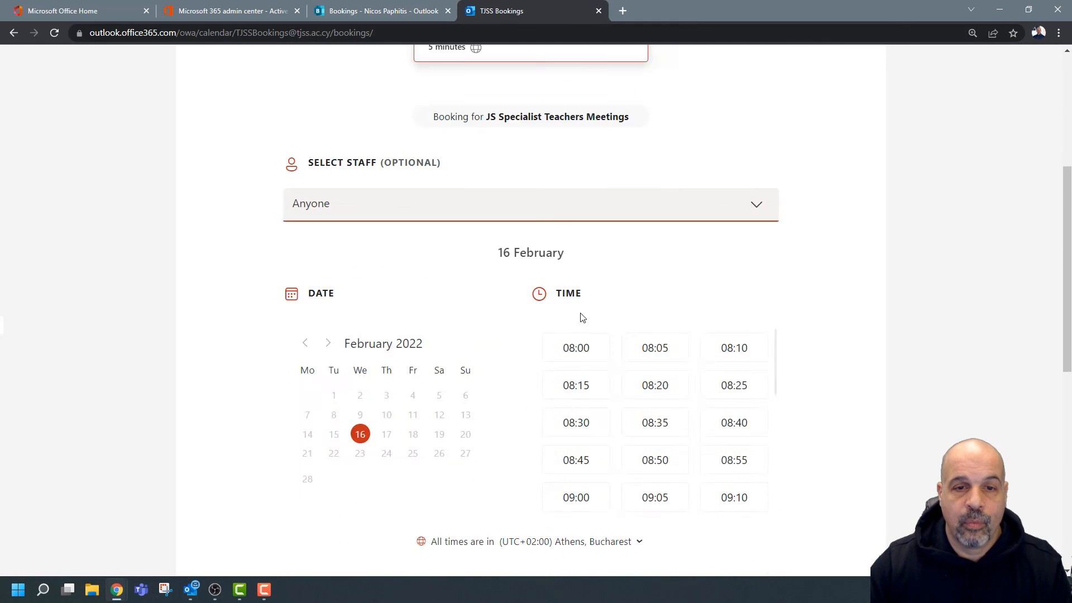
scroll(606, 98, "up", 4)
left_click(599, 11)
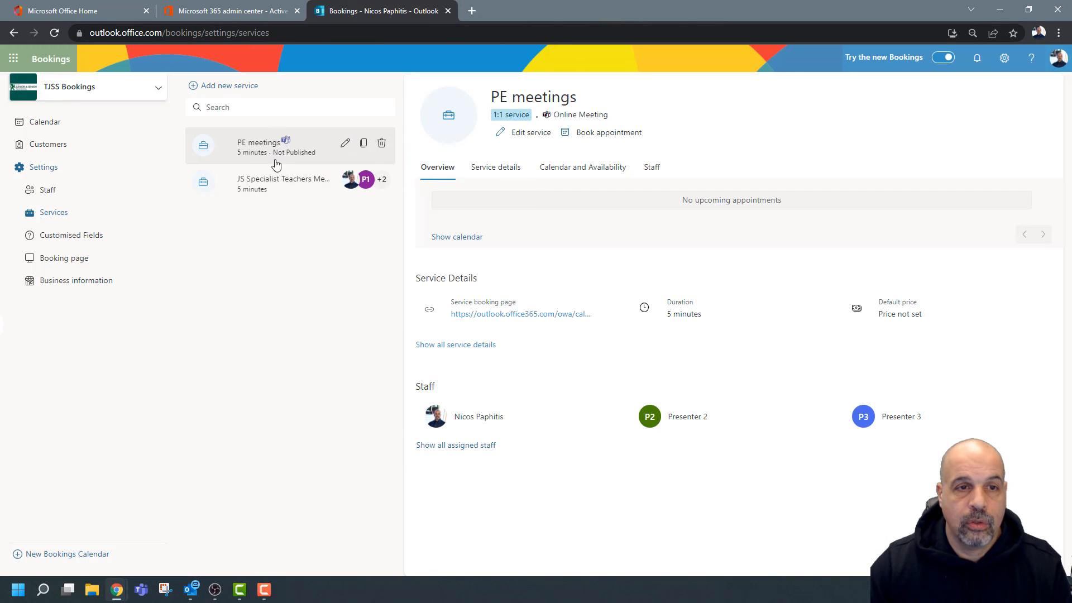
Copy the public booking page link from the Booking page settings.
left_click(268, 175)
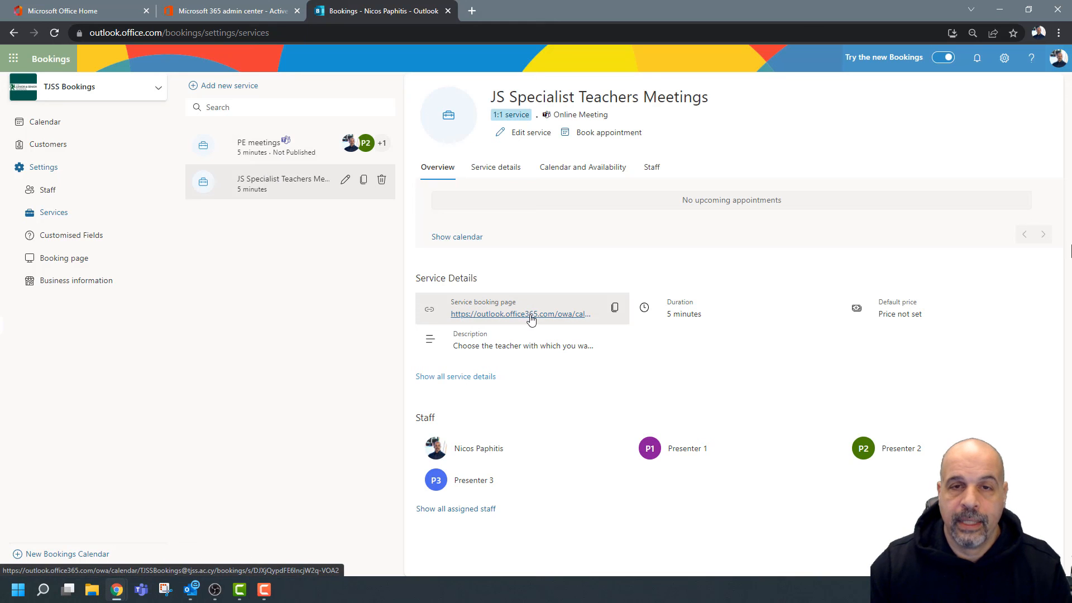
left_click(73, 261)
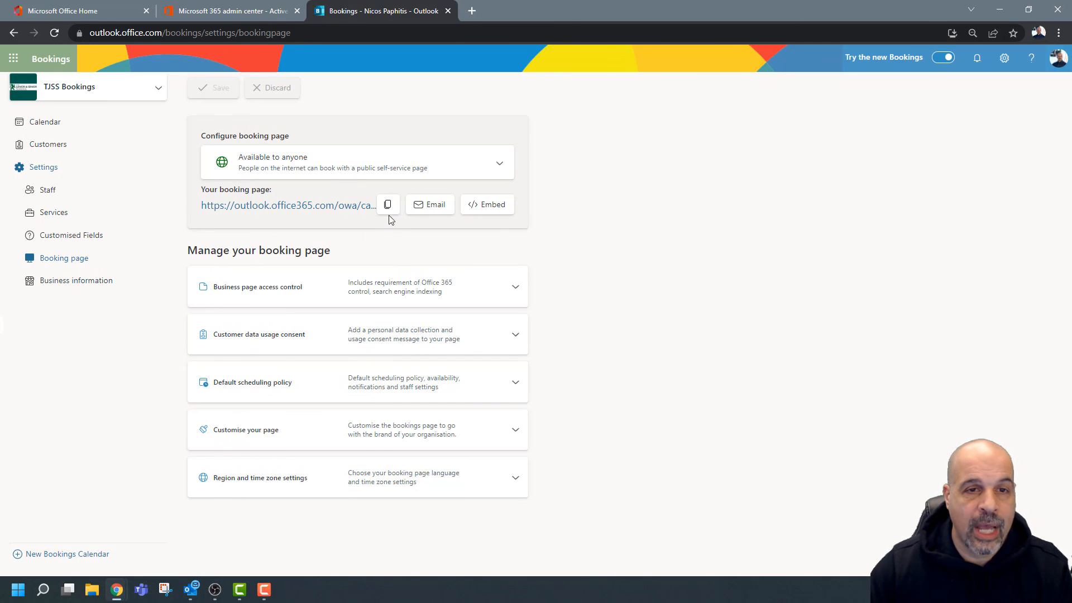
left_click(391, 206)
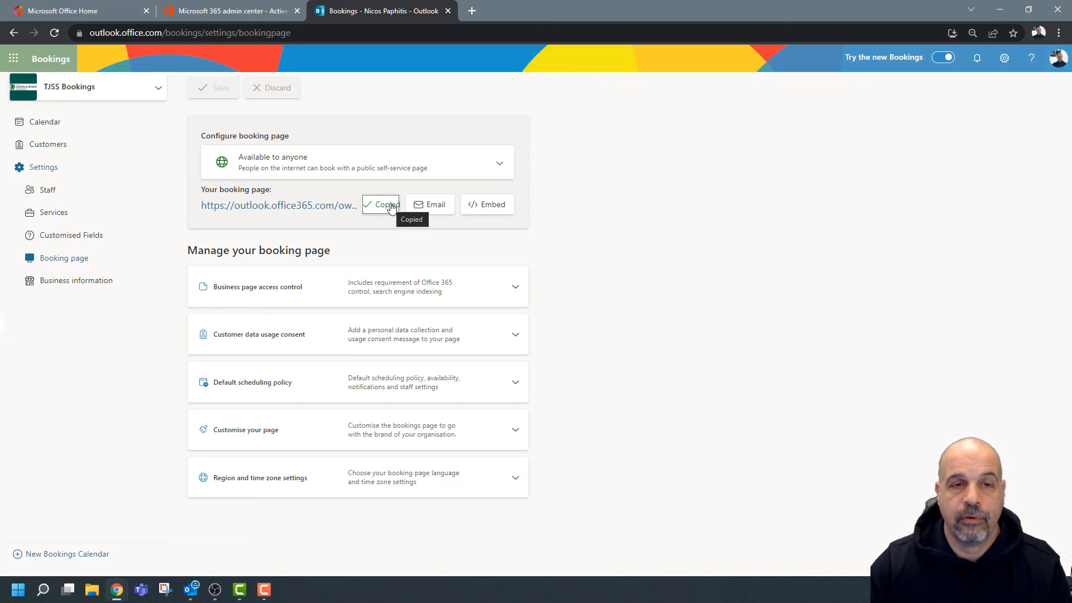
Turn on publishing for PE meetings on the booking page and save.
left_click(57, 215)
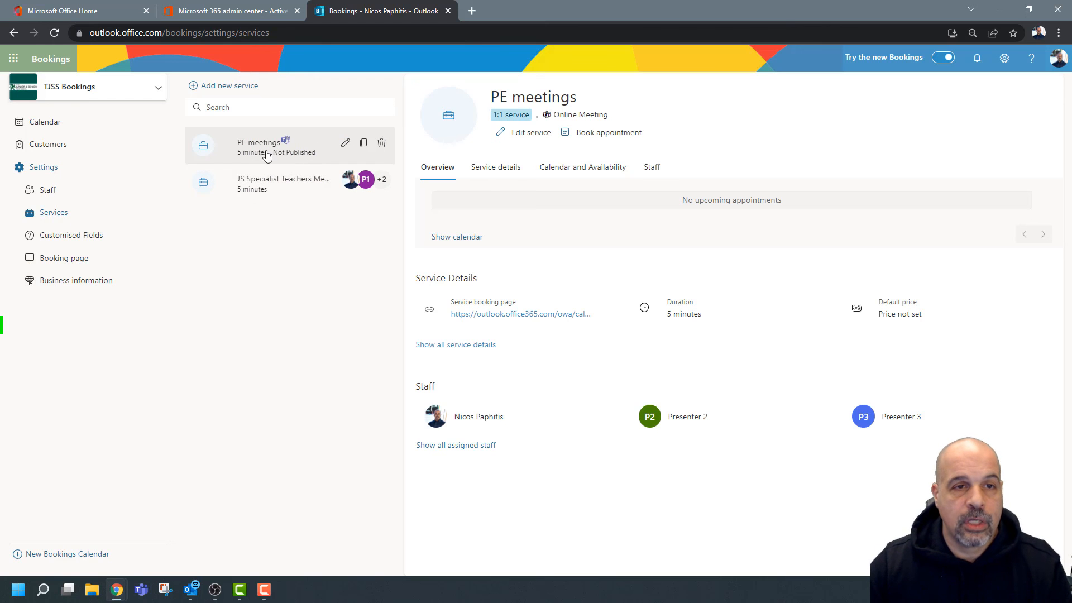
left_click(345, 143)
left_click(290, 326)
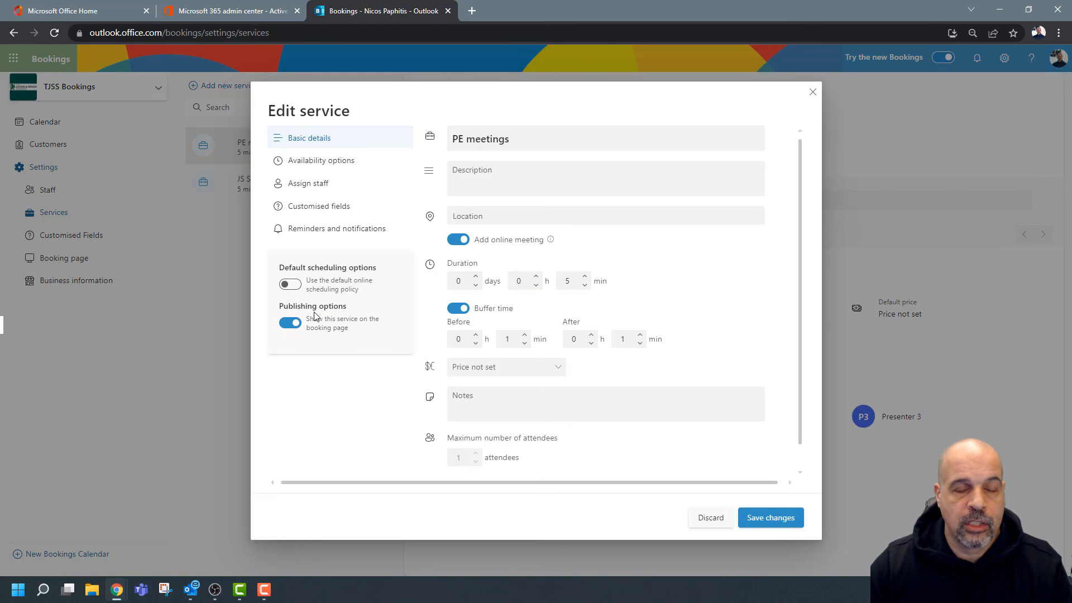
left_click(771, 517)
Save JS Specialist Teachers Meetings with publishing on and copy the booking page link.
left_click(266, 186)
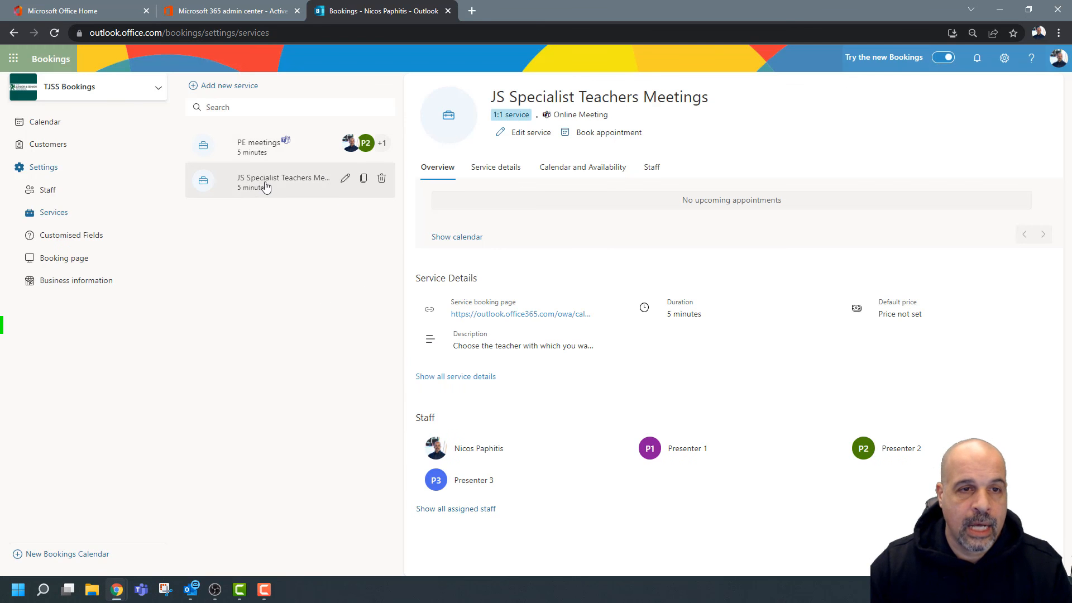
left_click(345, 177)
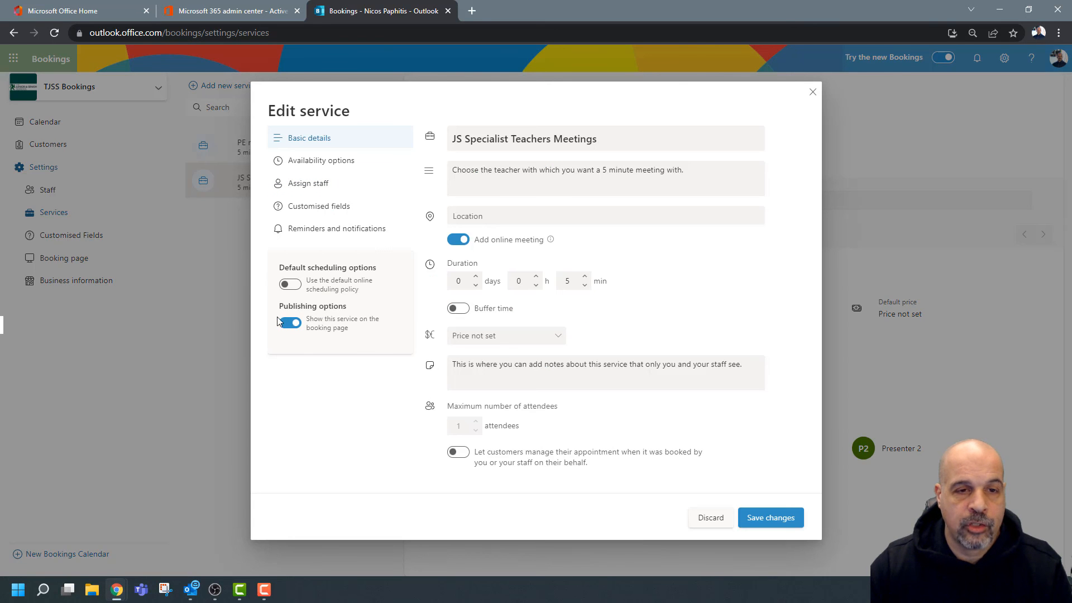
left_click(783, 523)
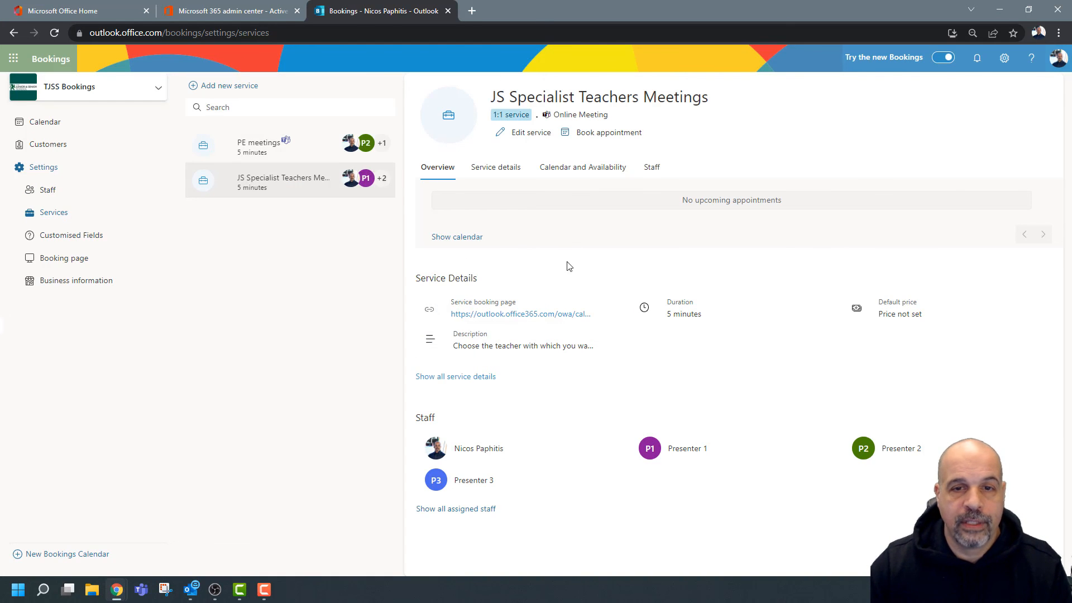
left_click(79, 258)
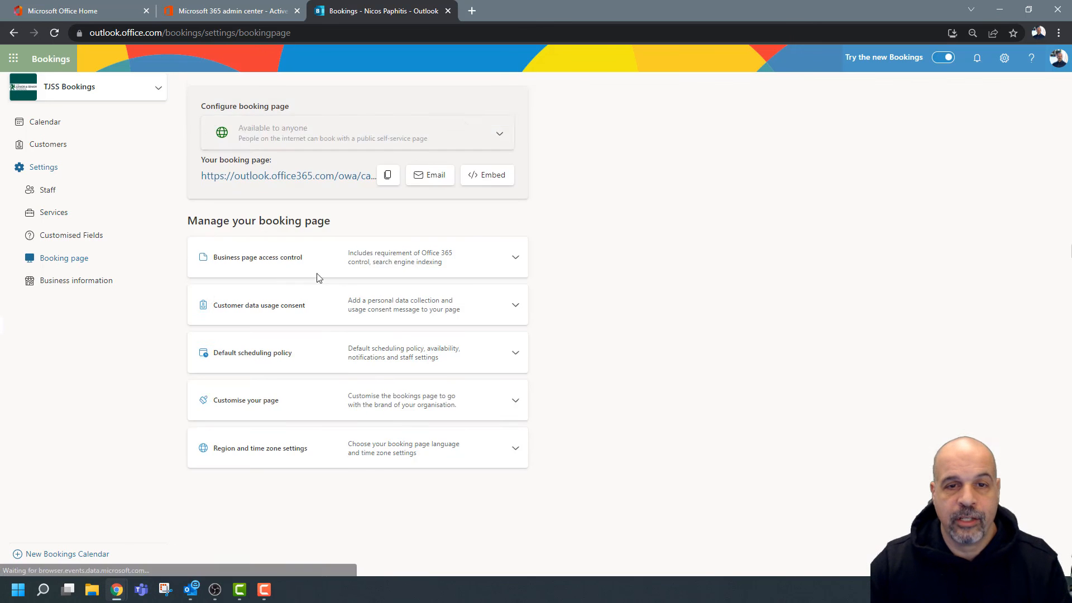
left_click(388, 205)
Load the booking link in a new tab, check the PE meetings and JS Specialist cards, then return to admin.
left_click(473, 11)
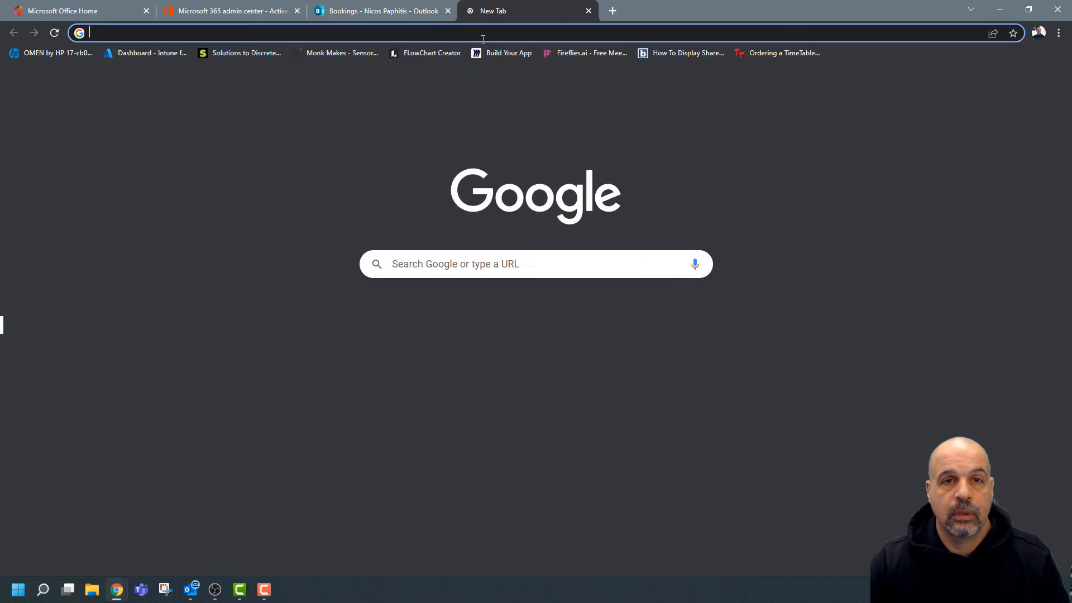
key("ctrl+v")
key("Return")
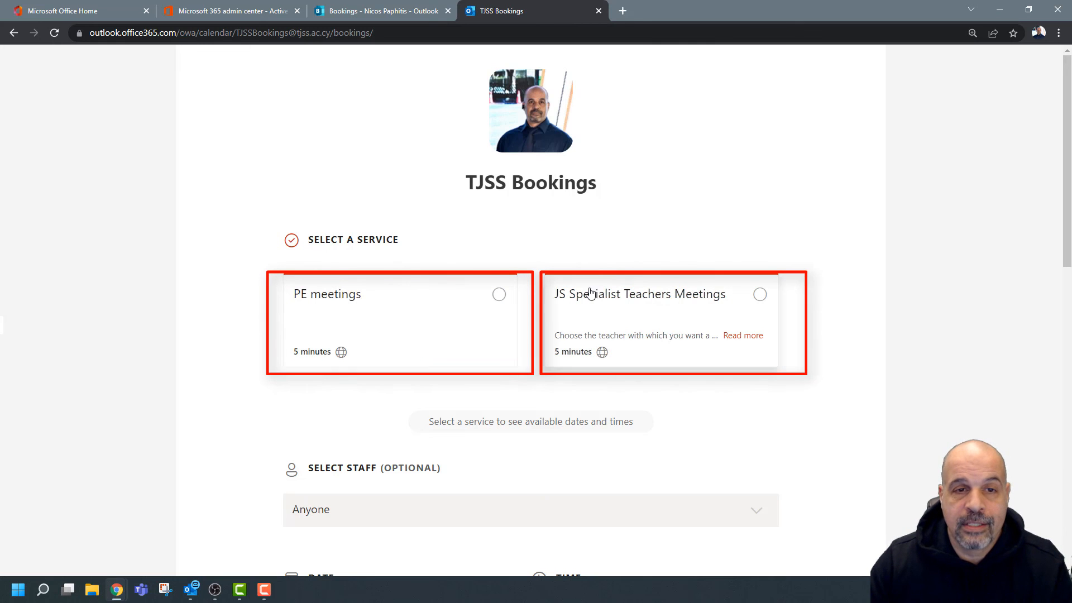
left_click(499, 295)
left_click(762, 298)
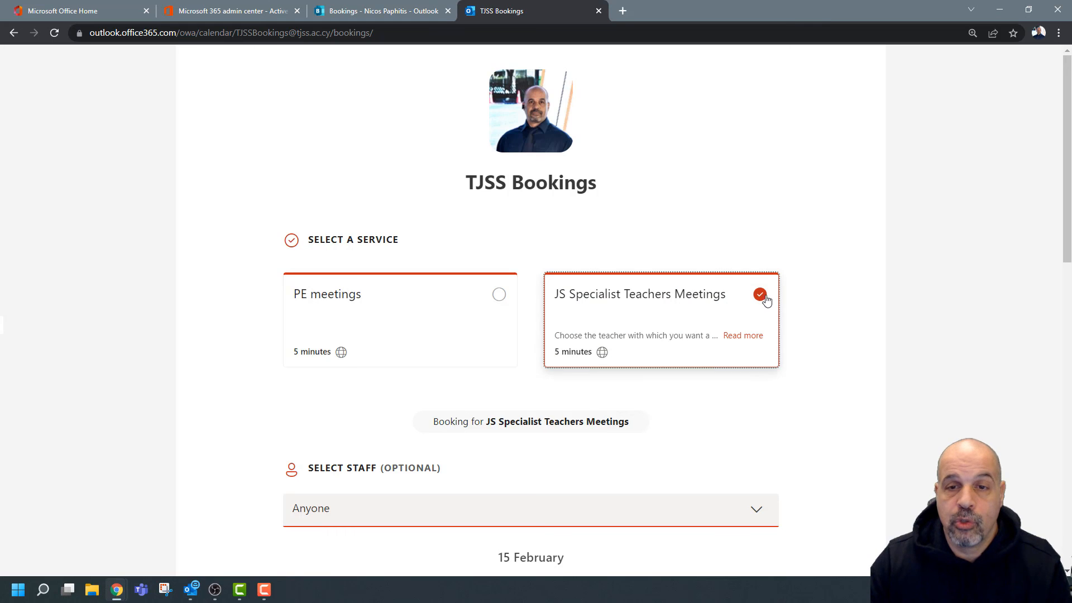
scroll(581, 281, "up", 7)
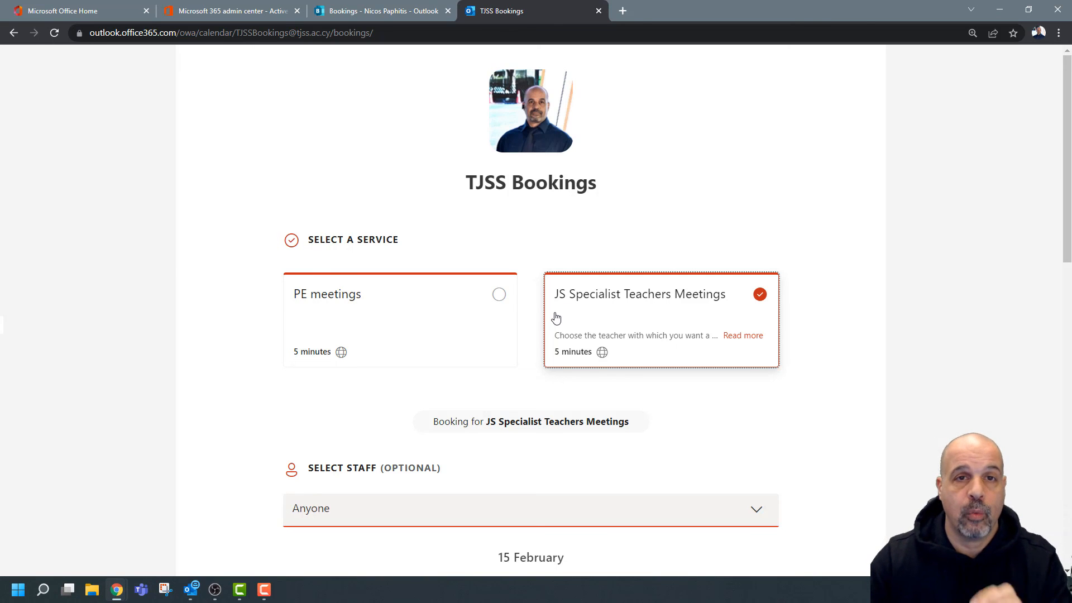
left_click(380, 11)
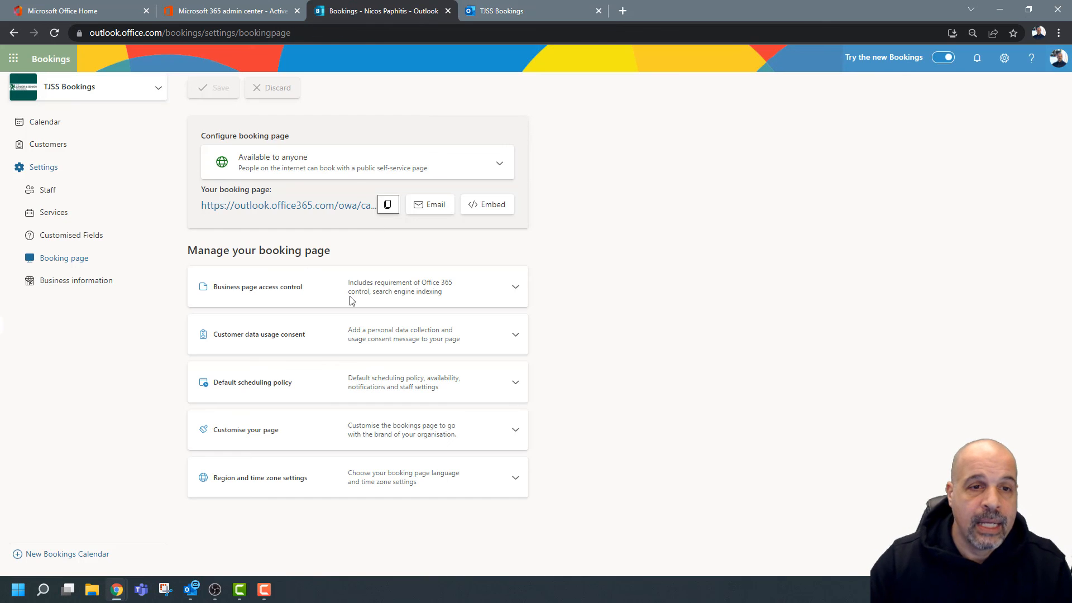
Set PE meetings to not published on the booking page and save.
left_click(53, 213)
left_click(274, 149)
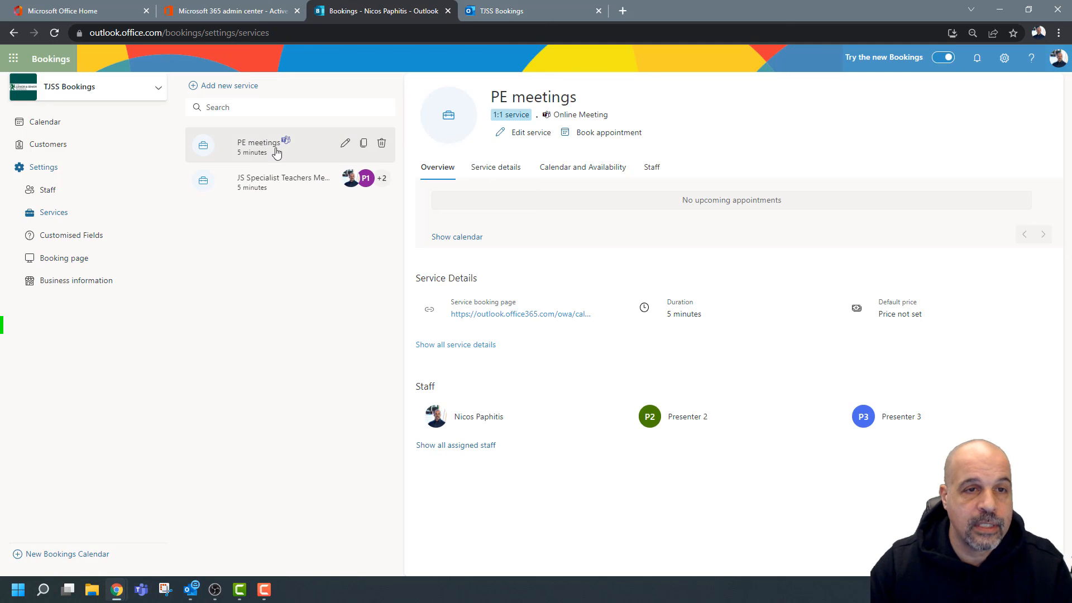
left_click(343, 144)
left_click(290, 323)
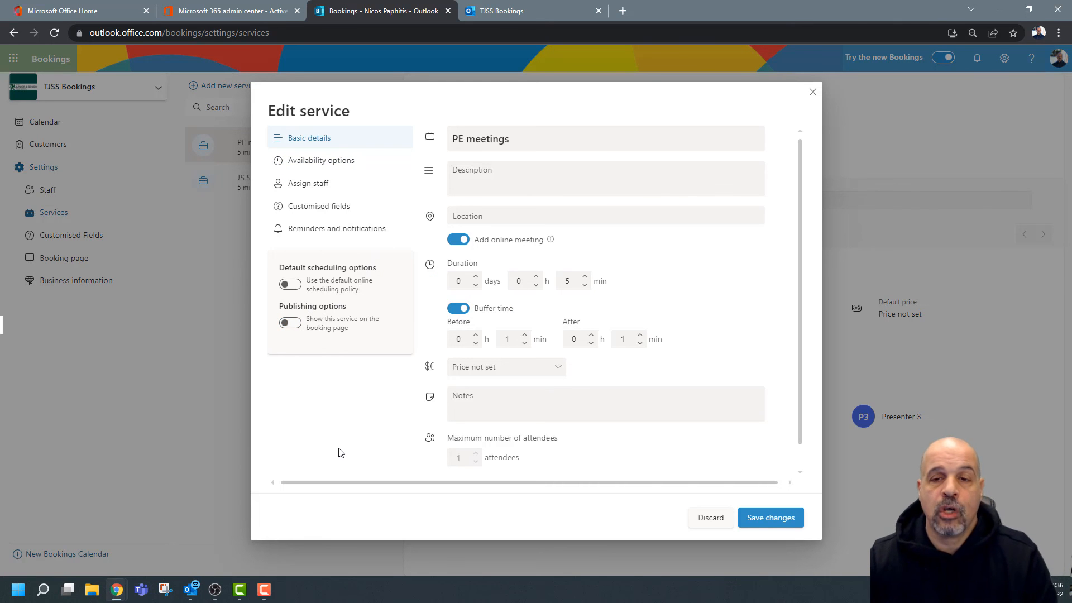
left_click(781, 517)
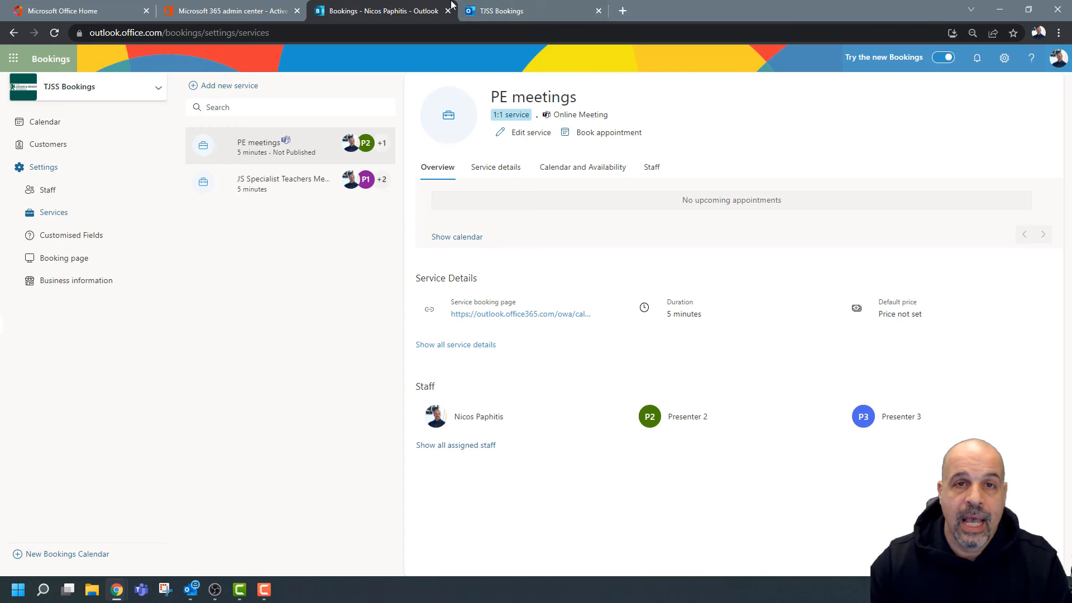
Reload the public page to confirm PE meetings is gone, then reopen and close its editor.
left_click(524, 11)
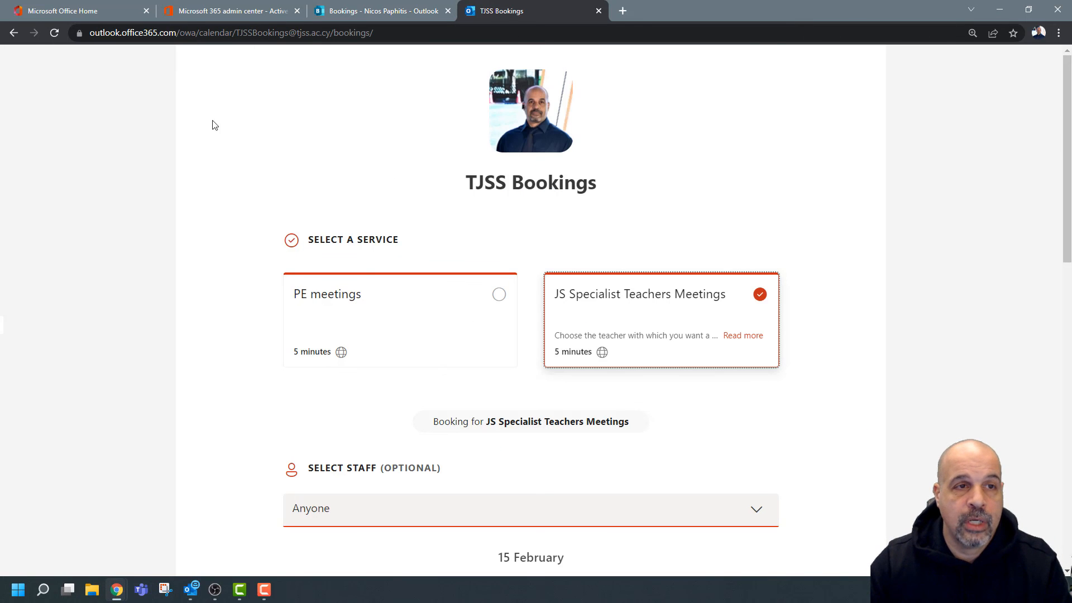
left_click(54, 33)
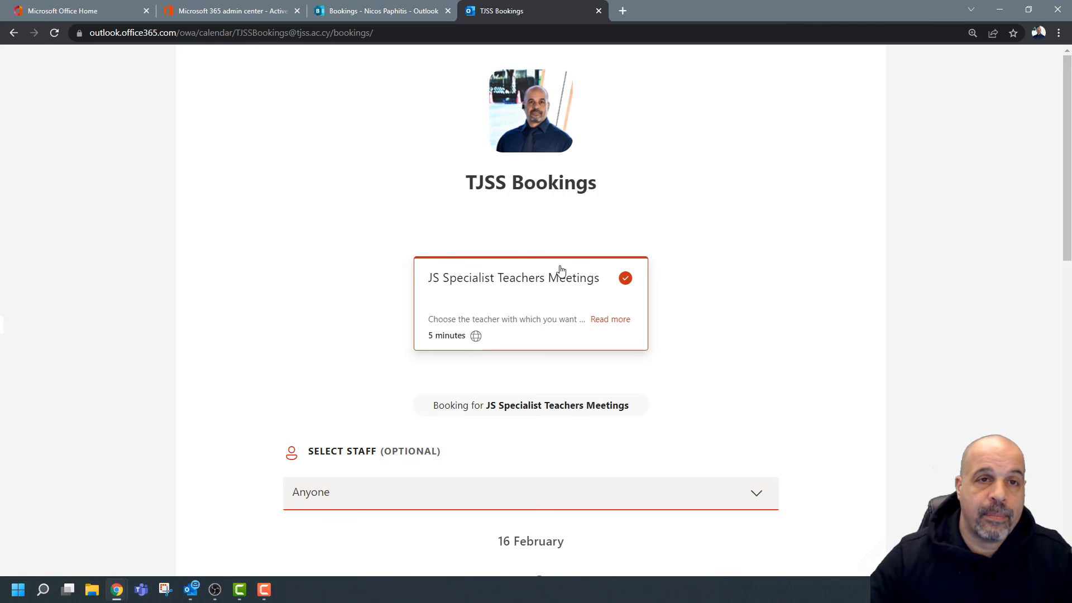
left_click(400, 11)
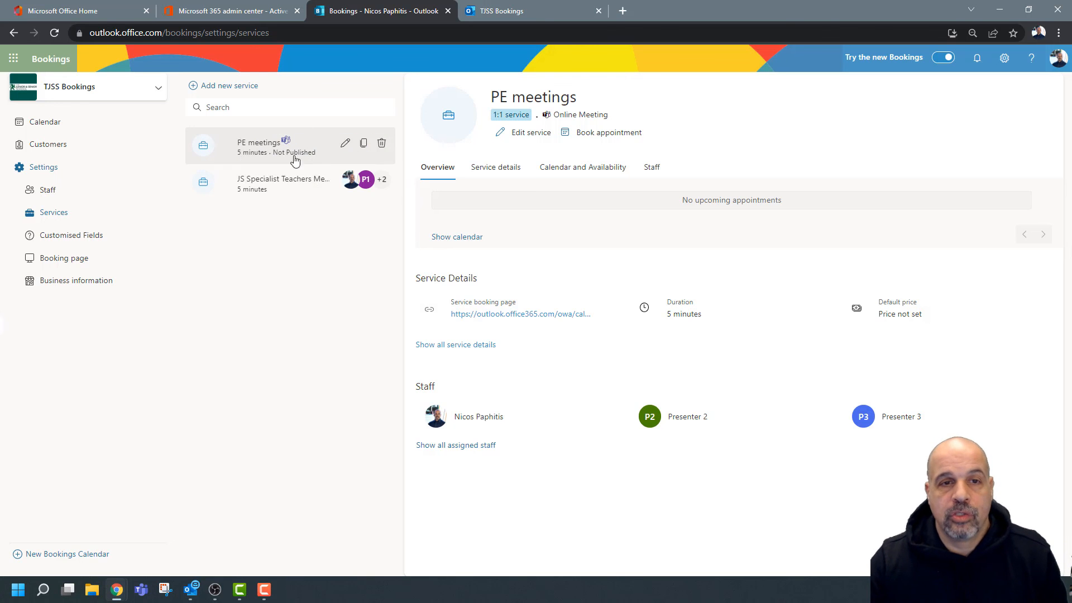
left_click(345, 143)
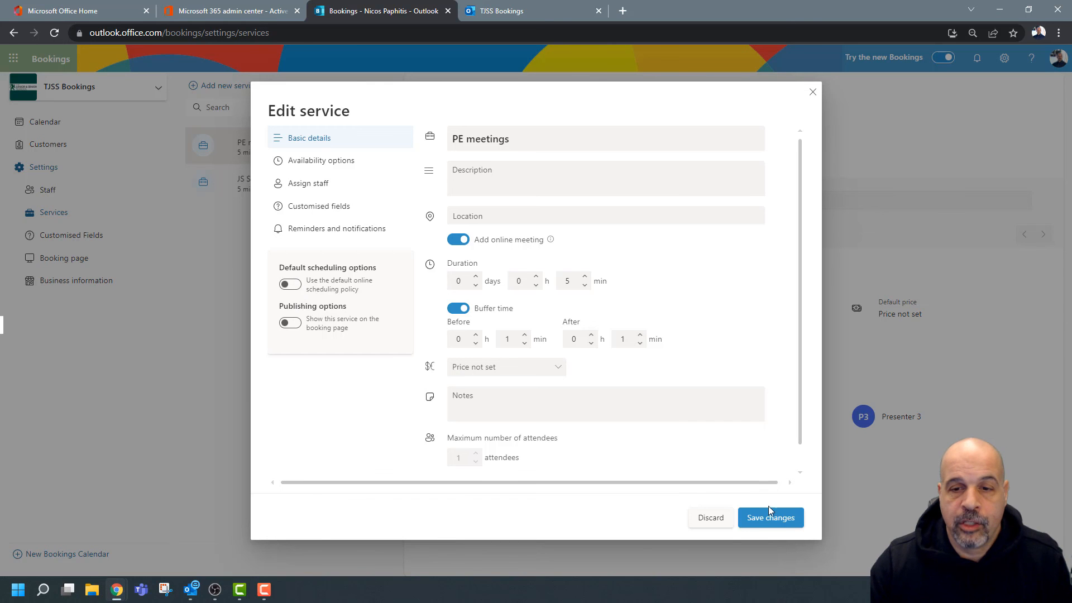
left_click(722, 523)
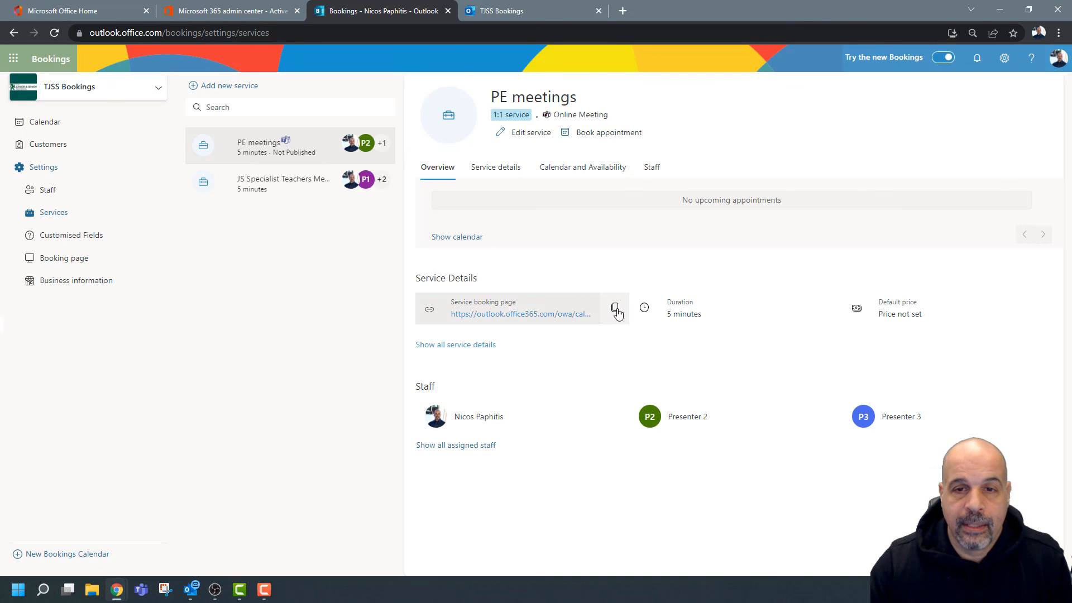
Load the booking link in a new tab, choose a specific teacher as staff, then return to the ICT Dept window.
left_click(623, 12)
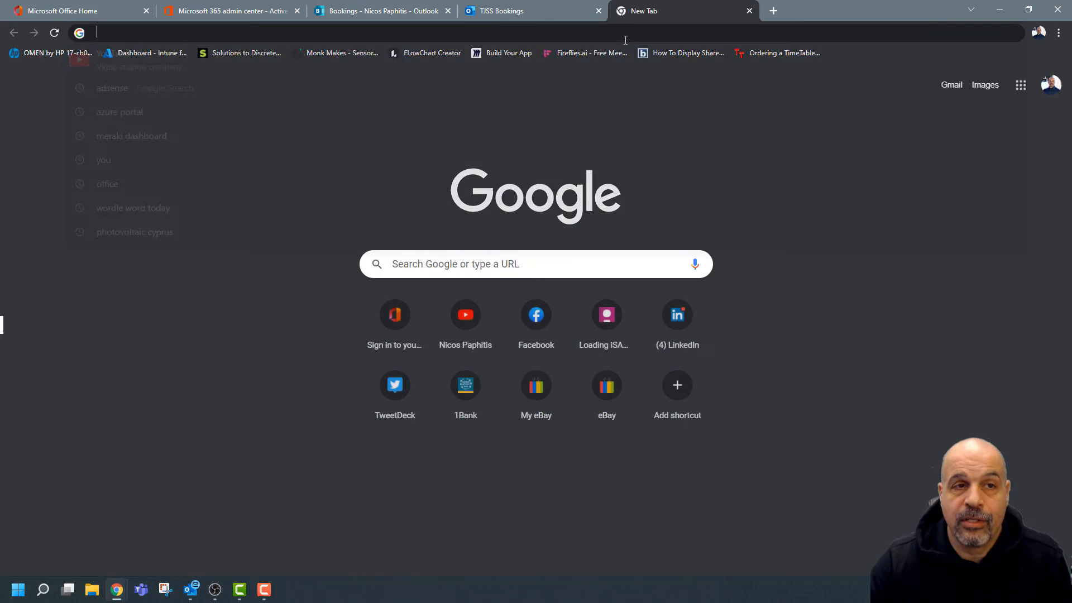
key("ctrl+v")
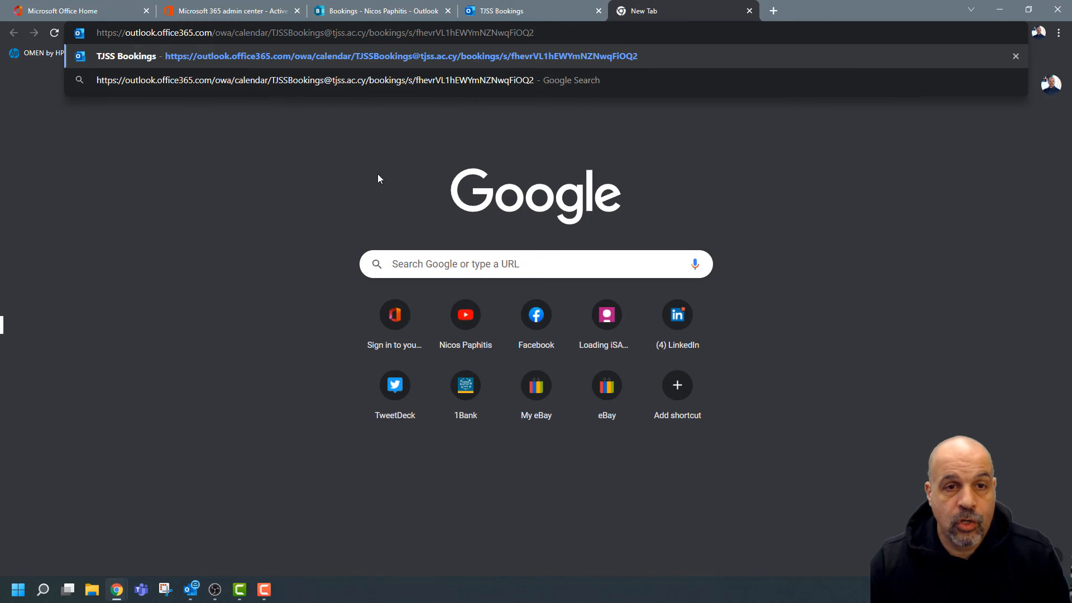
key("Return")
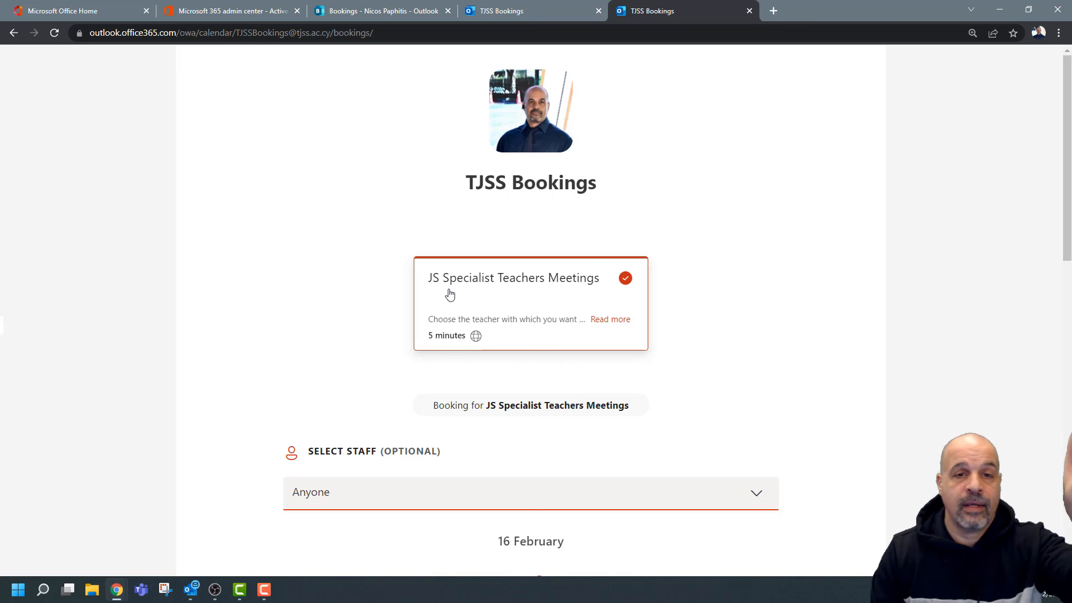
scroll(649, 334, "down", 3)
scroll(649, 334, "up", 1)
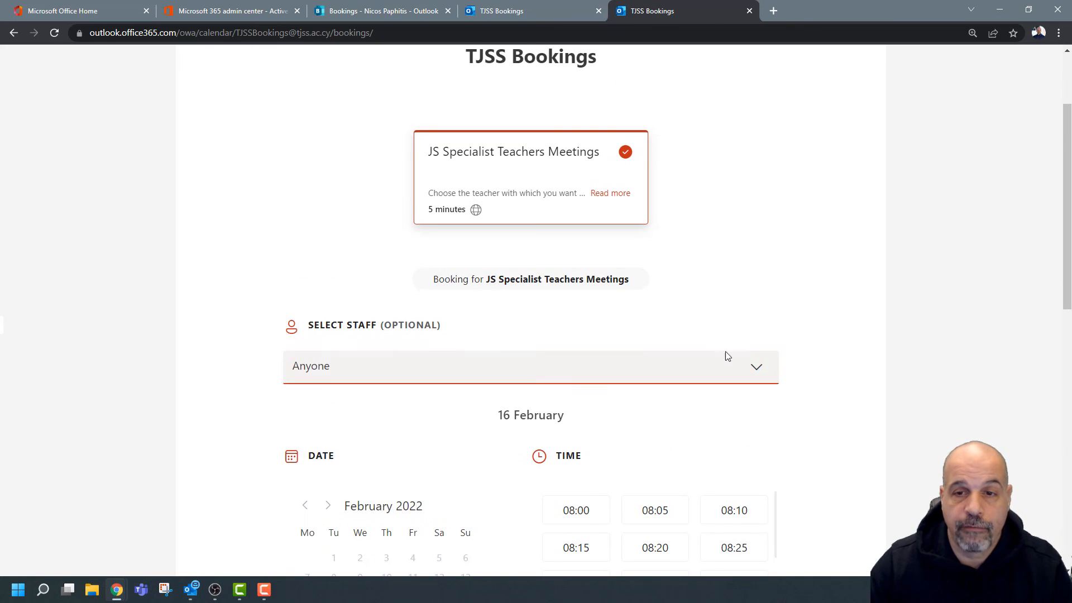
left_click(754, 366)
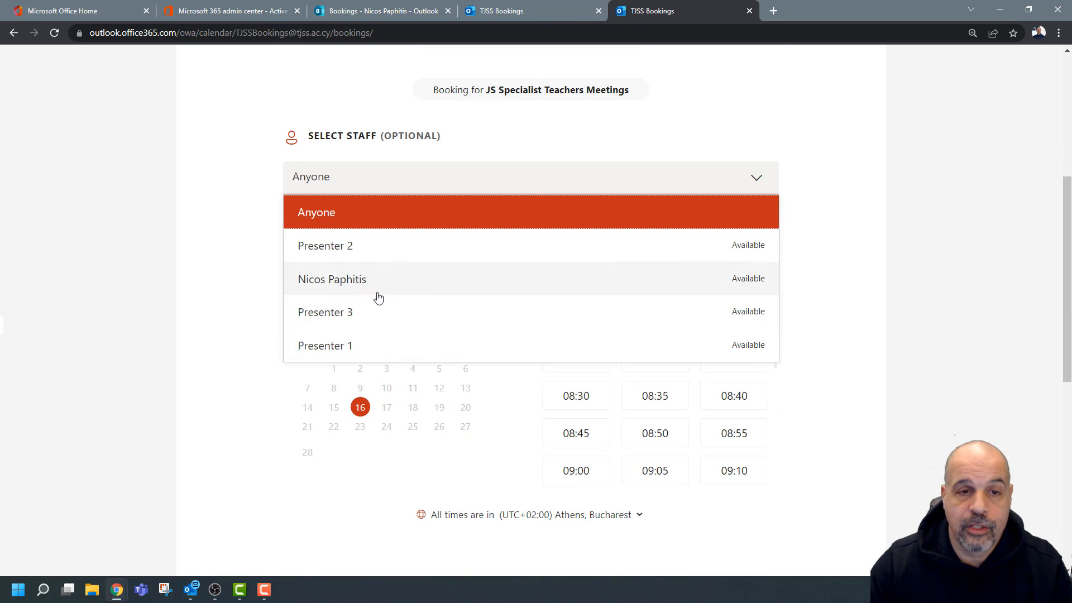
left_click(364, 284)
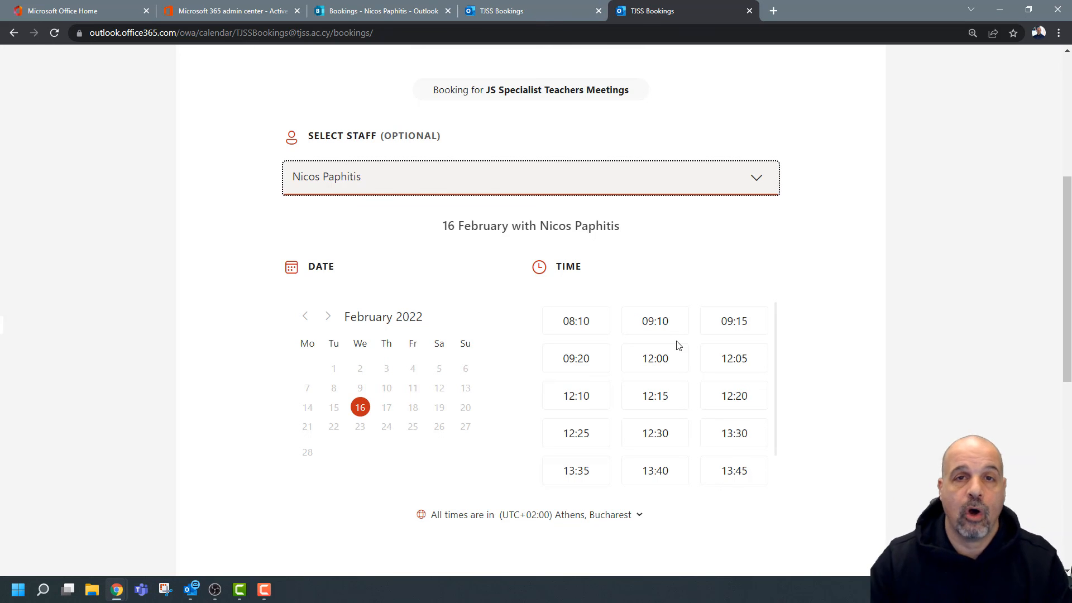
left_click(1000, 10)
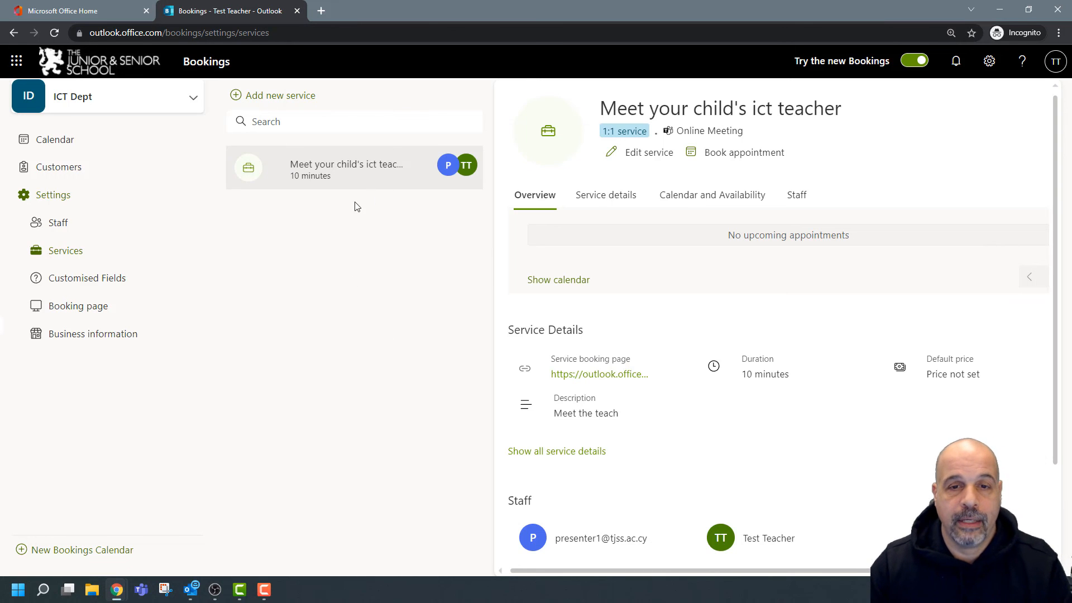
Copy the service's booking page link and load it in a new tab.
mouse_move(359, 186)
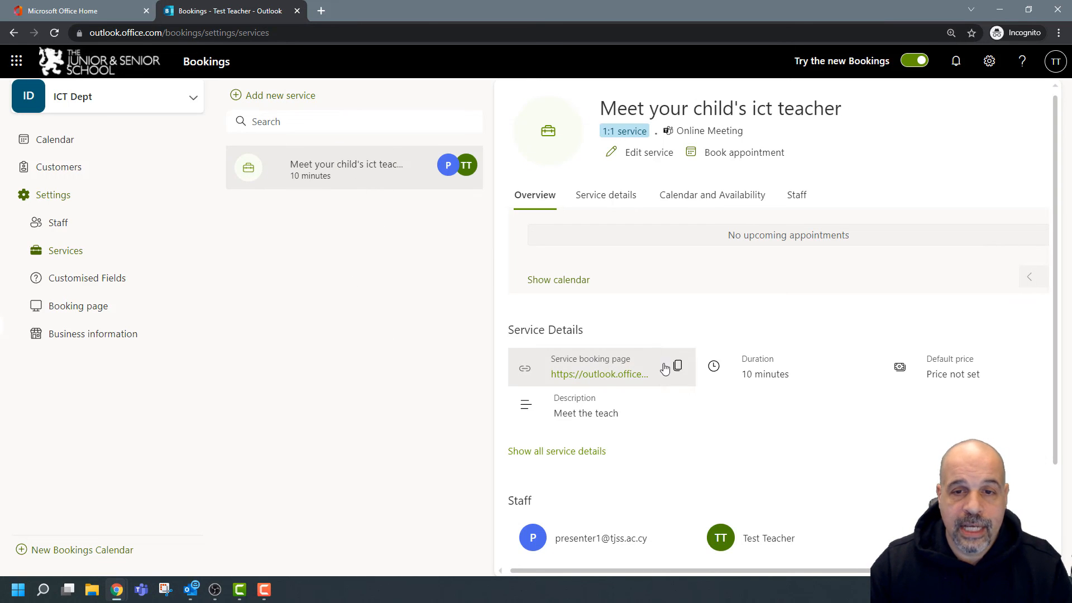
left_click(676, 370)
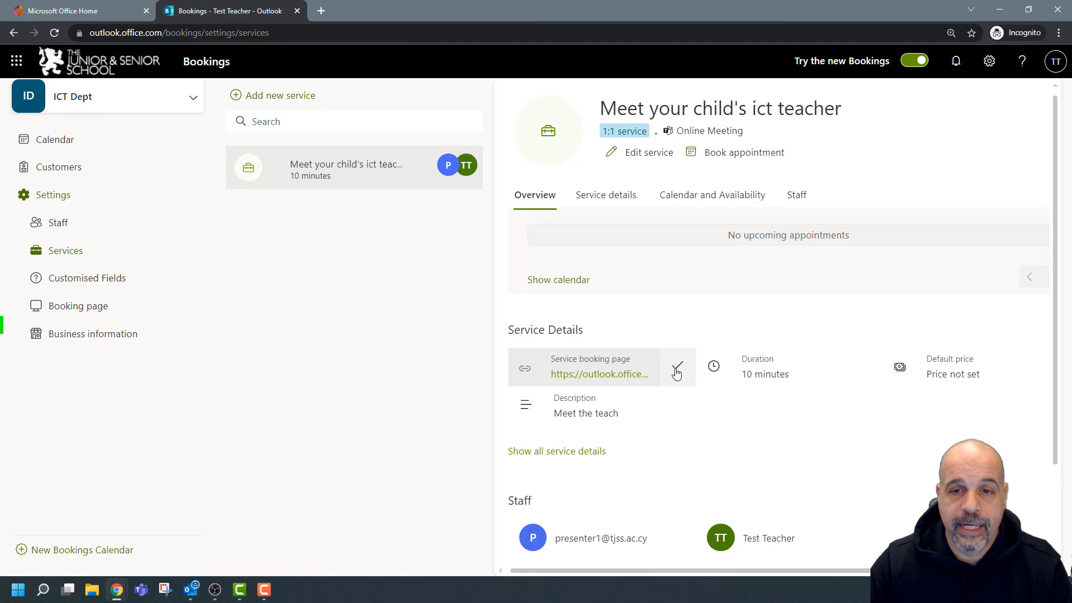
left_click(321, 11)
key("ctrl+v")
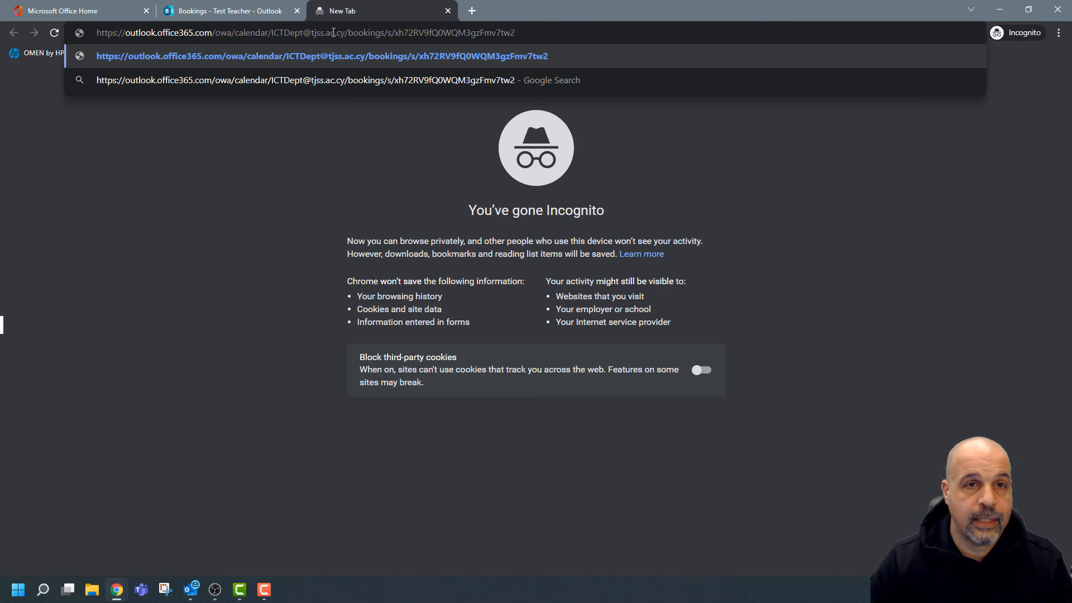
key("Return")
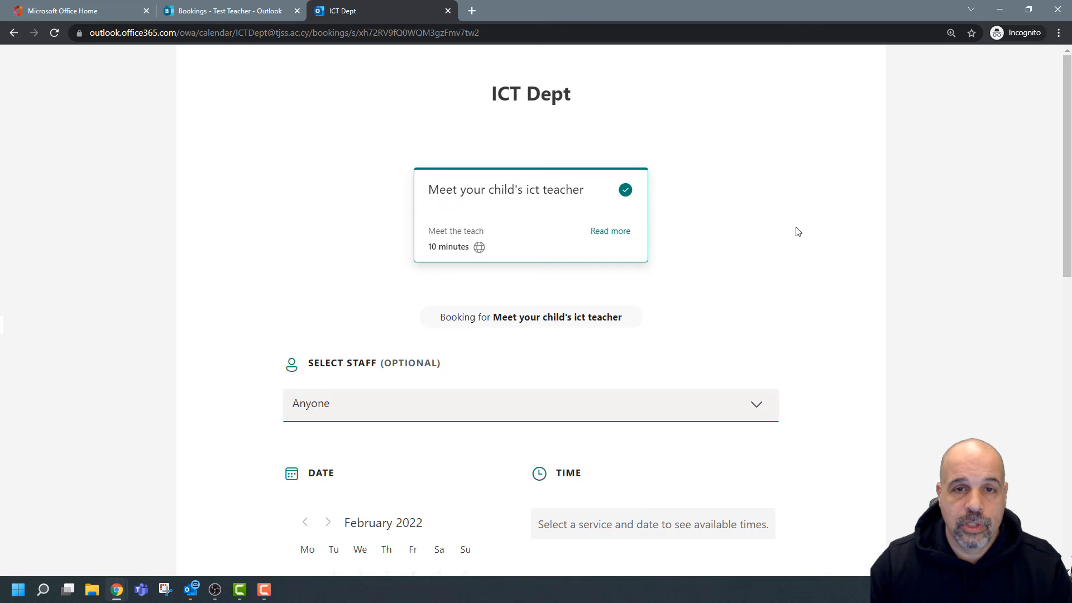
Choose Test Teacher as the staff member for the booking.
scroll(797, 233, "down", 5)
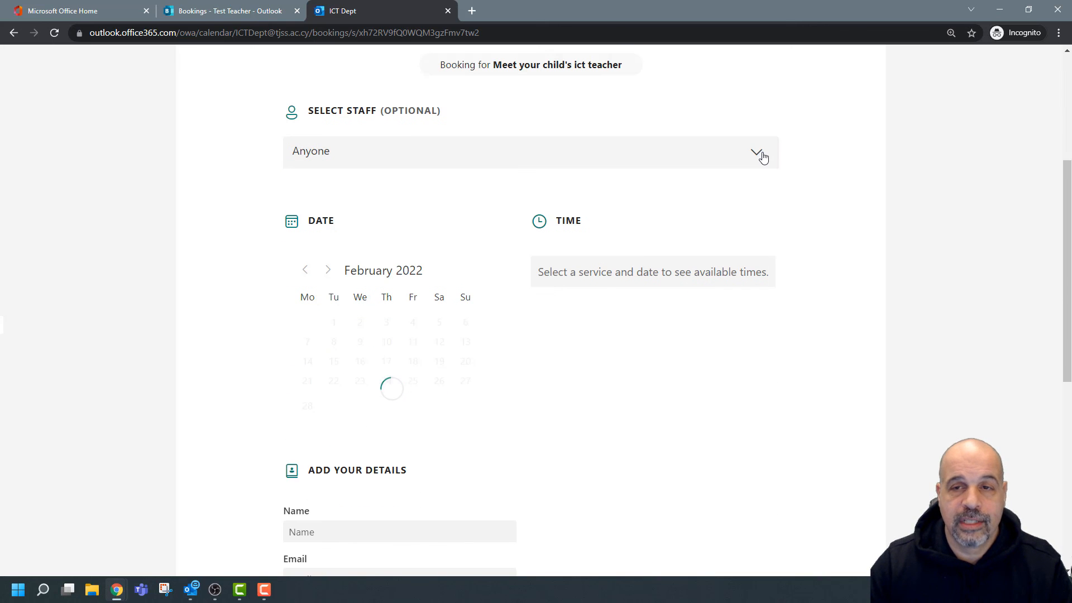
left_click(759, 154)
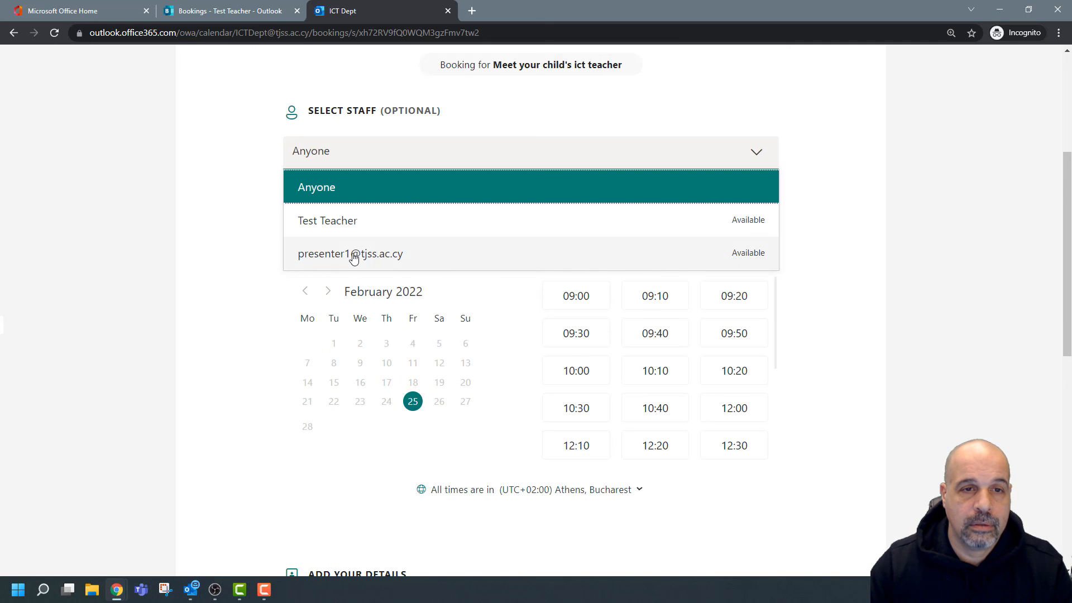
left_click(355, 224)
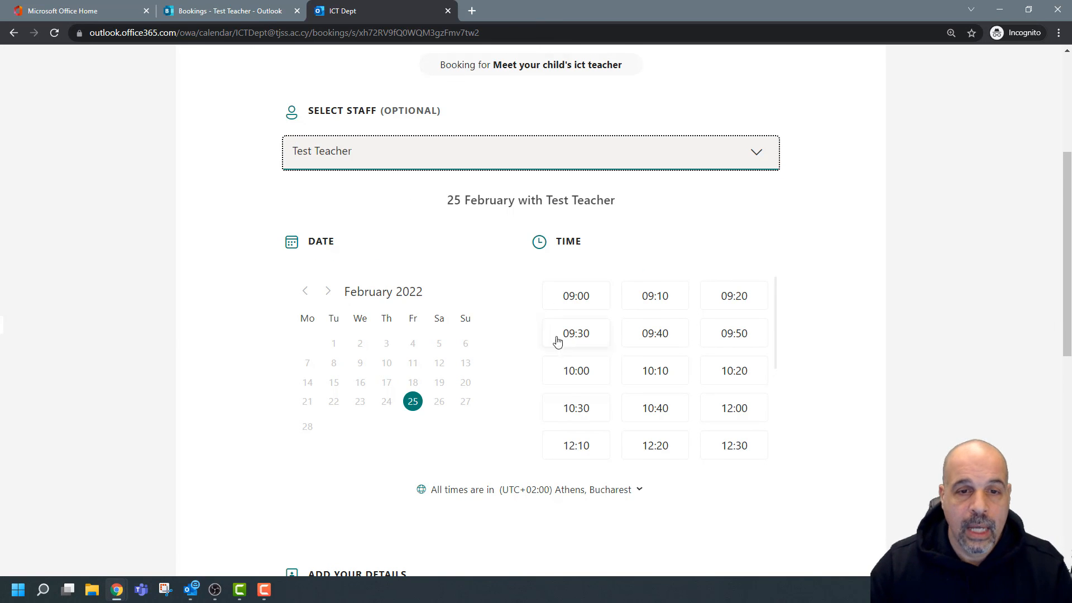
Pick 25 February at 09:00 as the meeting slot.
scroll(494, 349, "down", 1)
left_click_drag(377, 285, 381, 333)
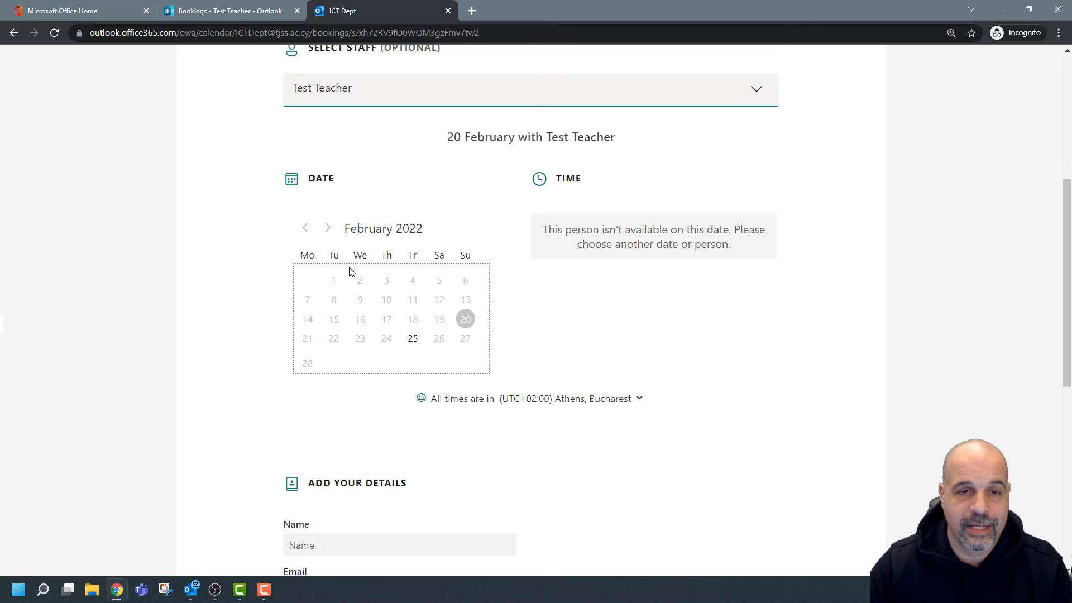
left_click(413, 343)
scroll(708, 286, "down", 3)
scroll(708, 286, "up", 3)
scroll(708, 286, "up", 4)
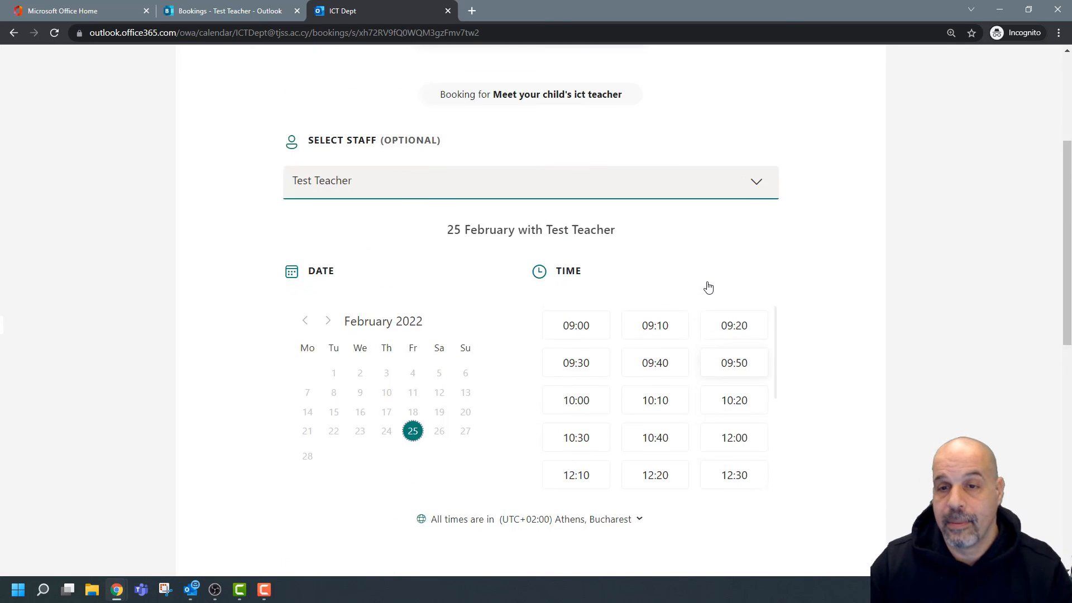
scroll(708, 286, "down", 4)
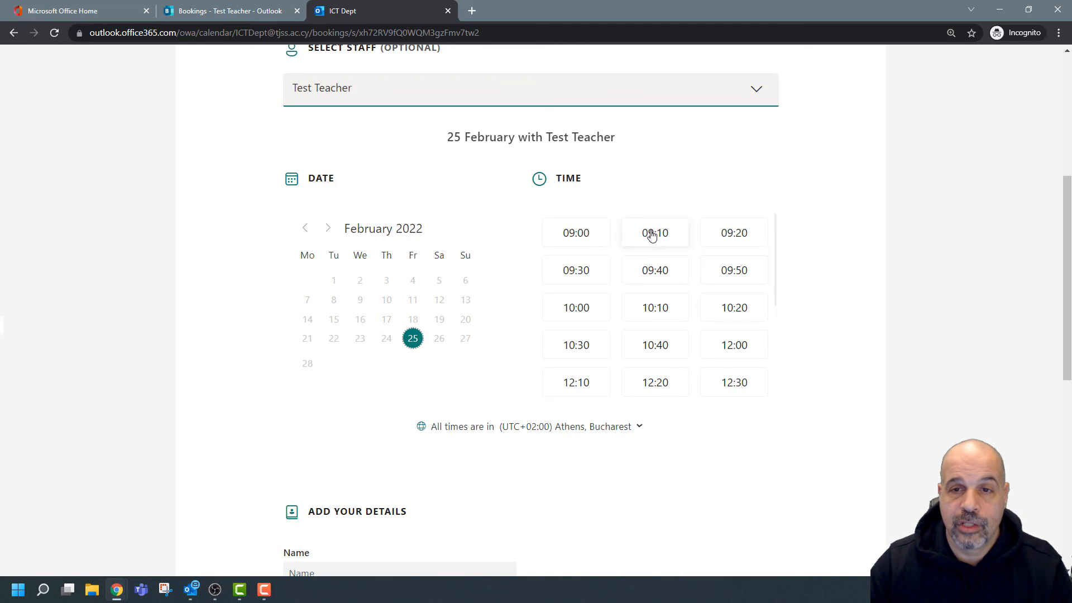
left_click(582, 233)
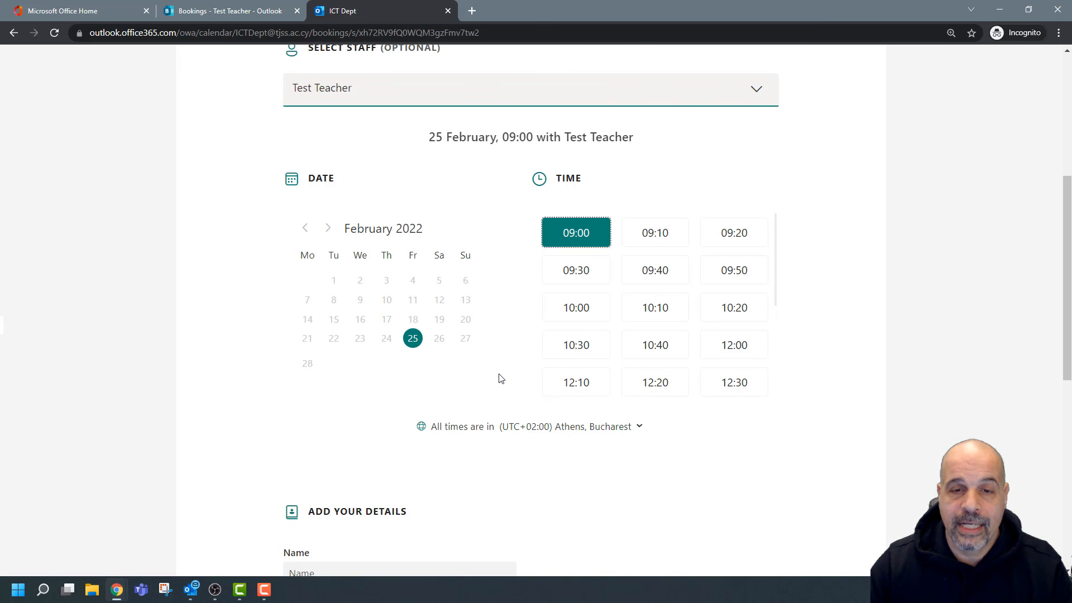
scroll(464, 431, "down", 2)
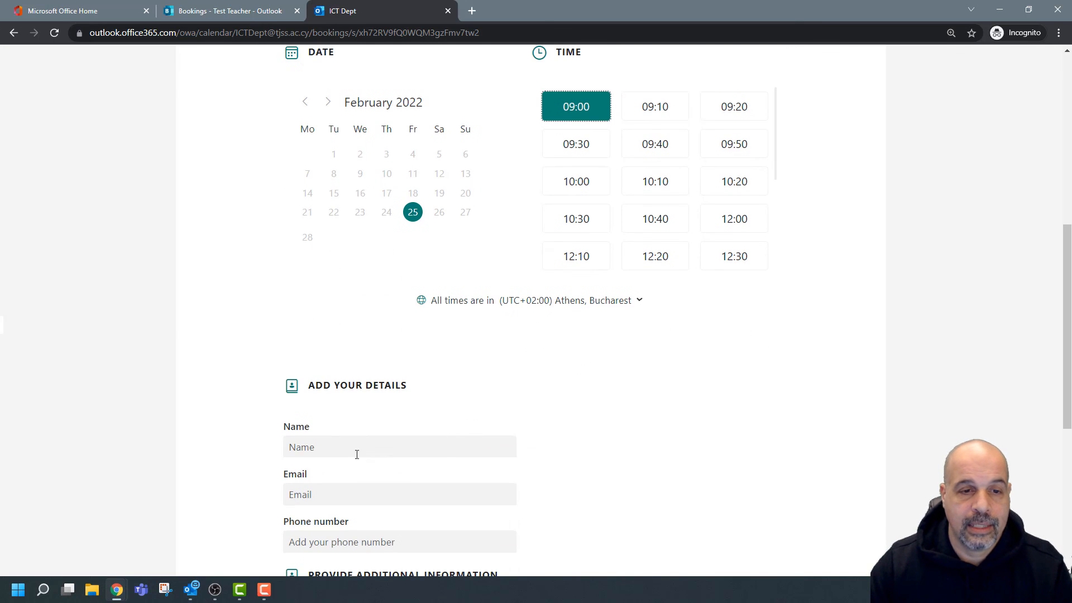
Enter the parent's full name, e-mail address and phone number in the booking form.
left_click(347, 444)
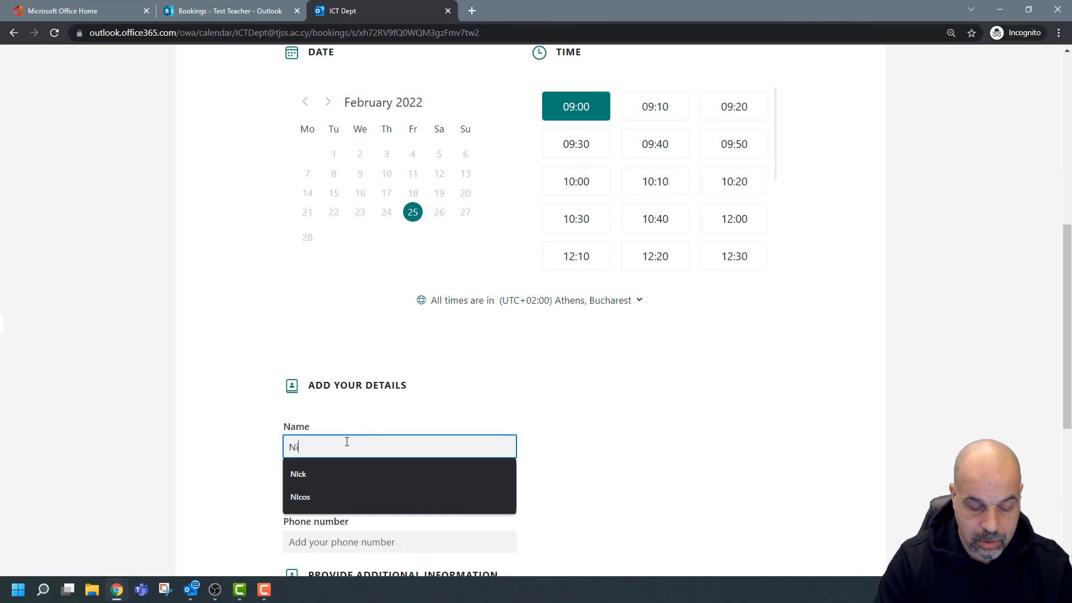
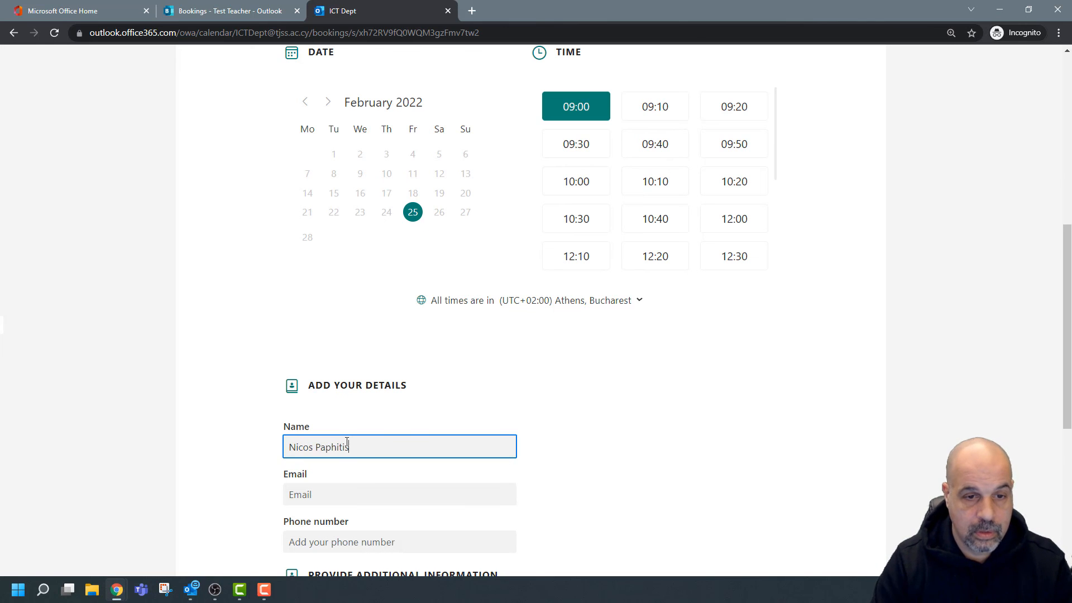
left_click(355, 491)
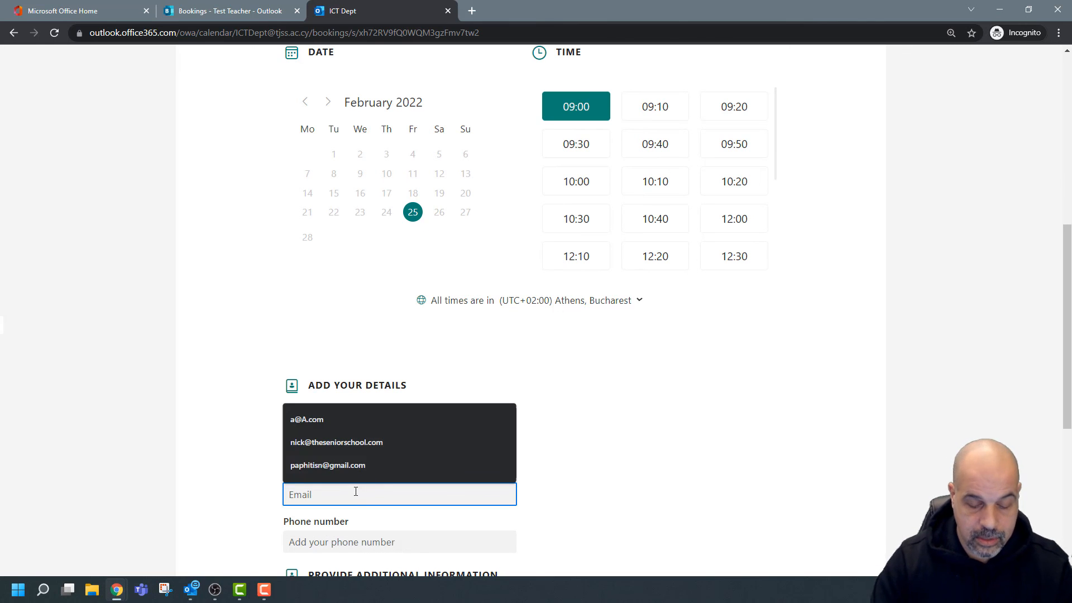
type("n")
key("BackSpace")
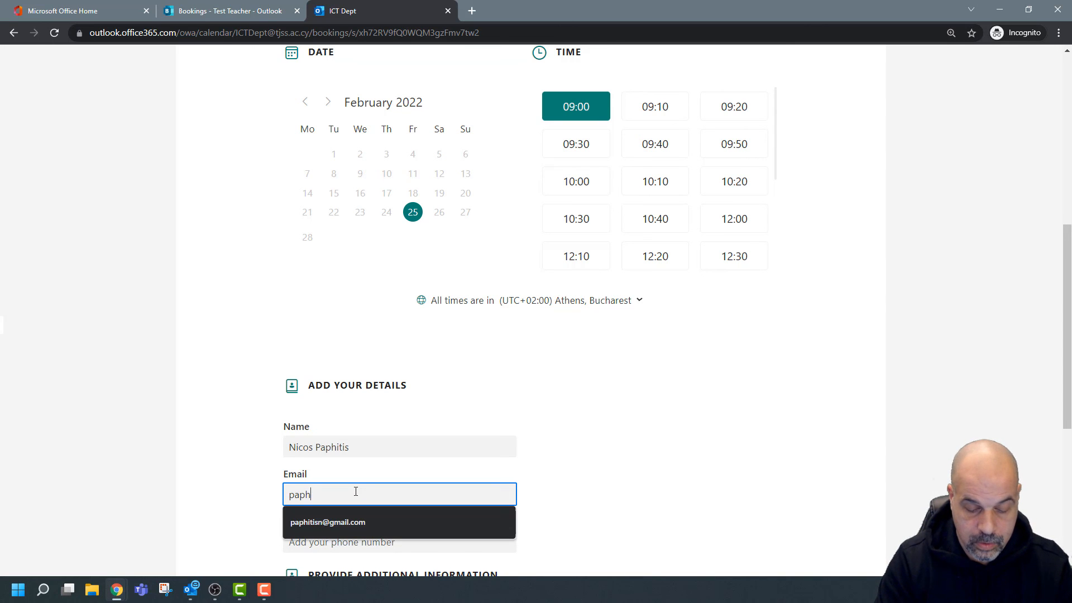
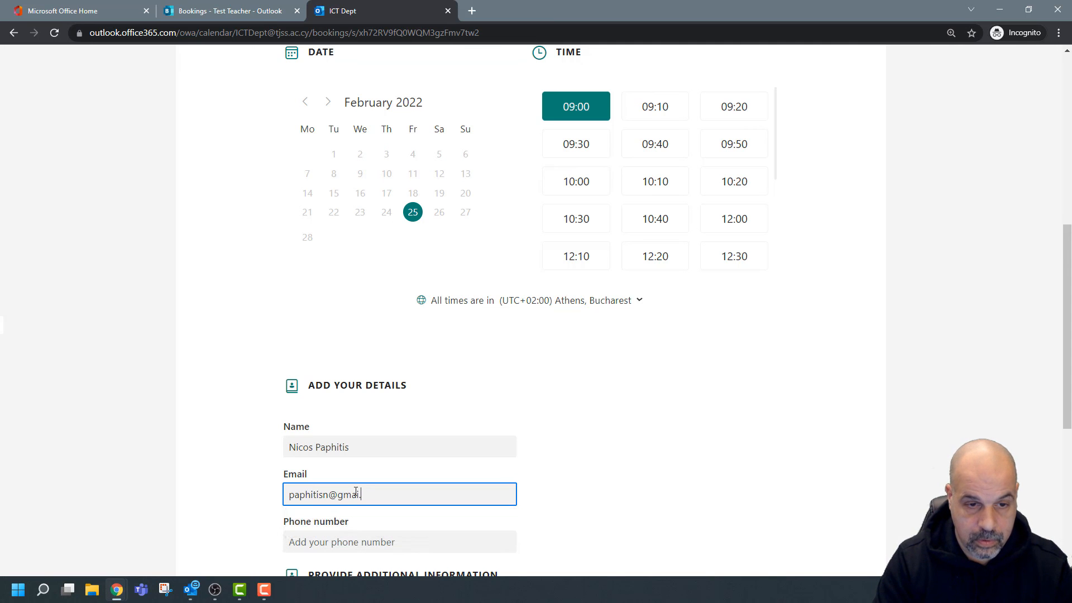
scroll(435, 502, "down", 3)
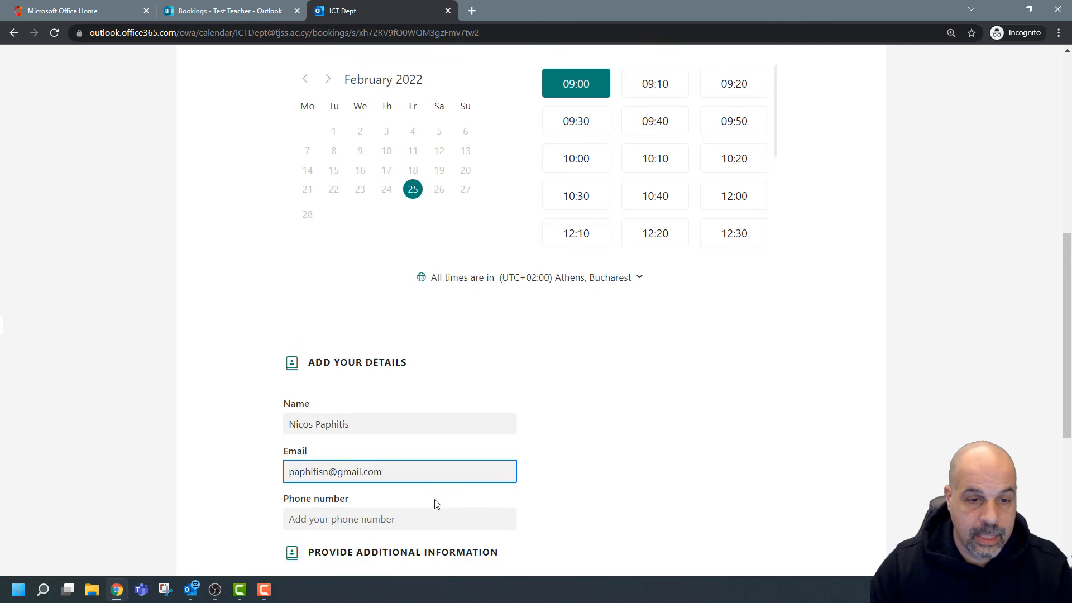
left_click(407, 352)
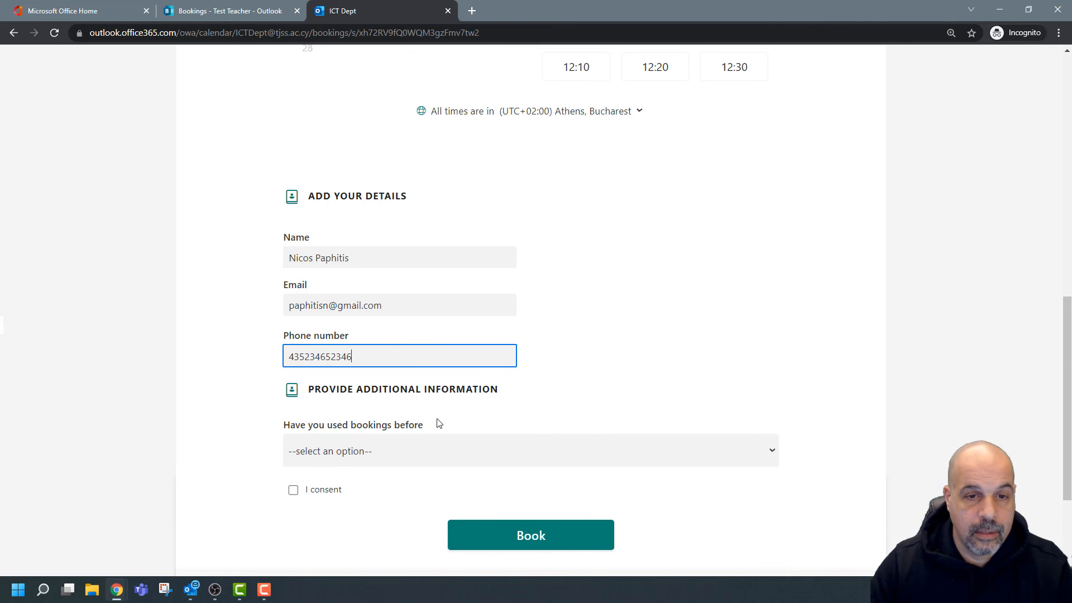
Answer Yes to having used Bookings before, tick I consent and submit the booking.
left_click(414, 449)
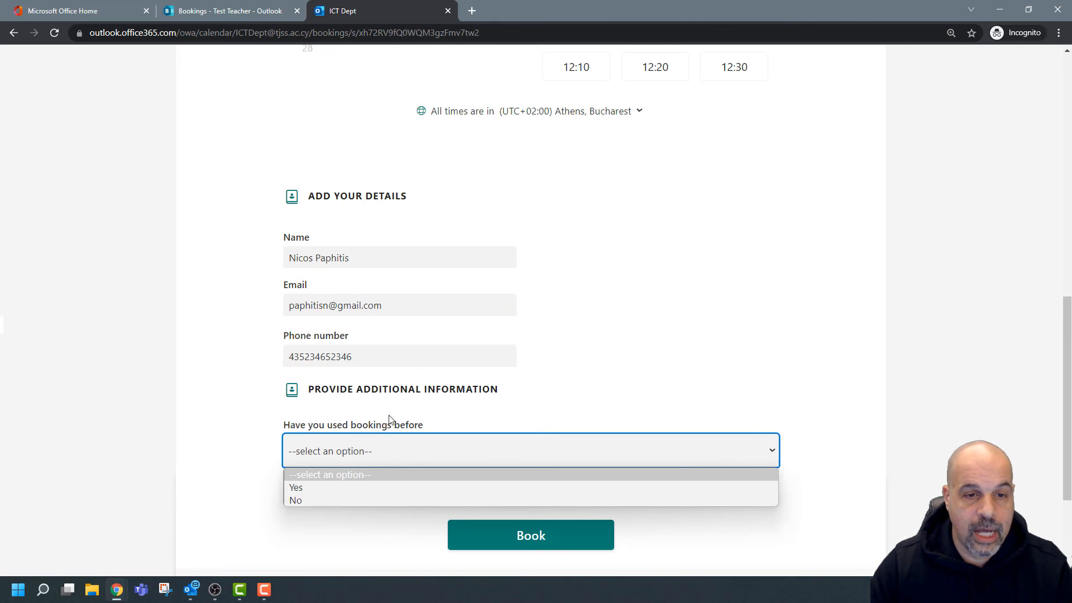
key("Down")
key("Return")
left_click(293, 491)
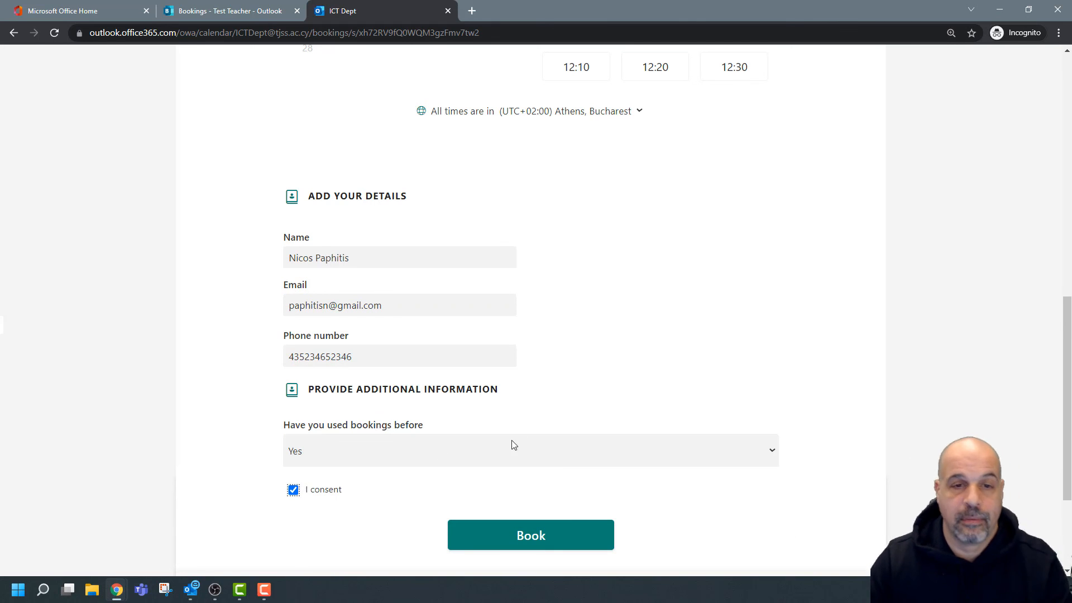
scroll(546, 441, "up", 5)
scroll(546, 440, "down", 8)
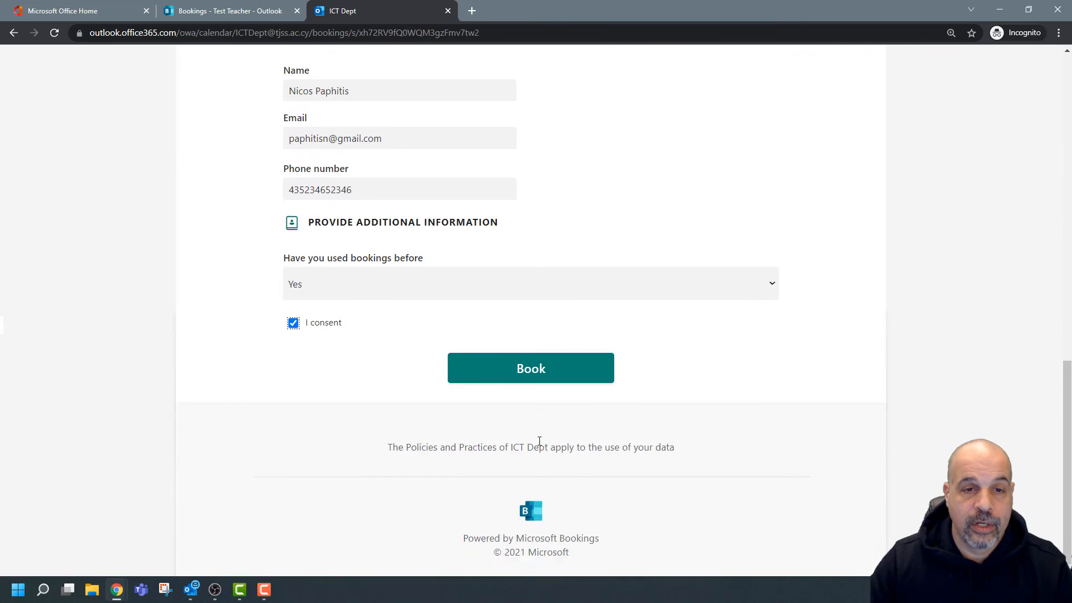
scroll(538, 443, "up", 1)
left_click(519, 444)
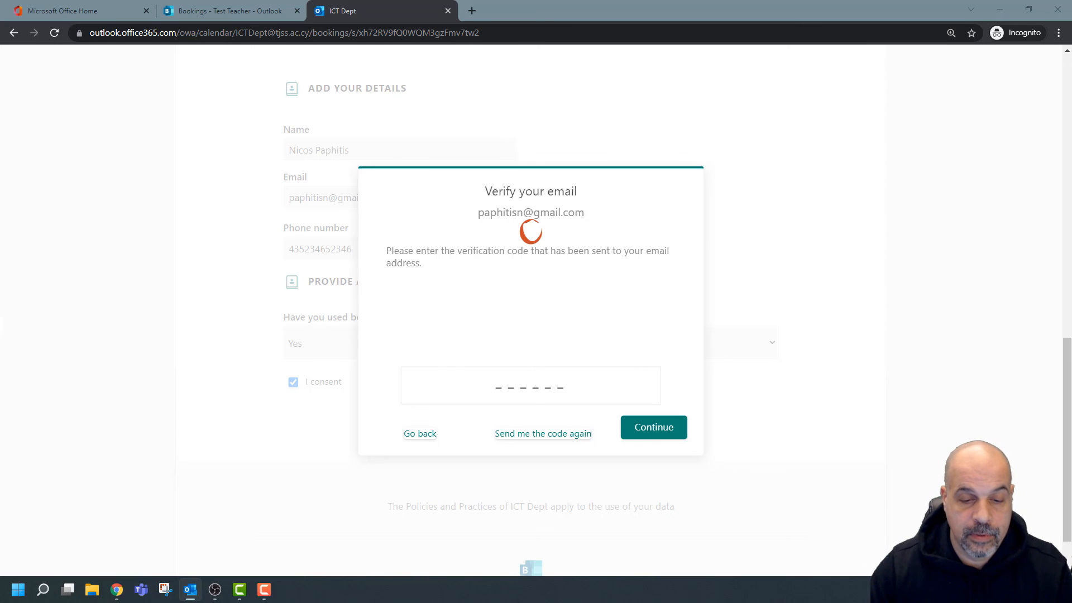
Copy the verification code from the Outlook e-mail and paste it into the Verify your email box.
left_click_drag(419, 73, 535, 50)
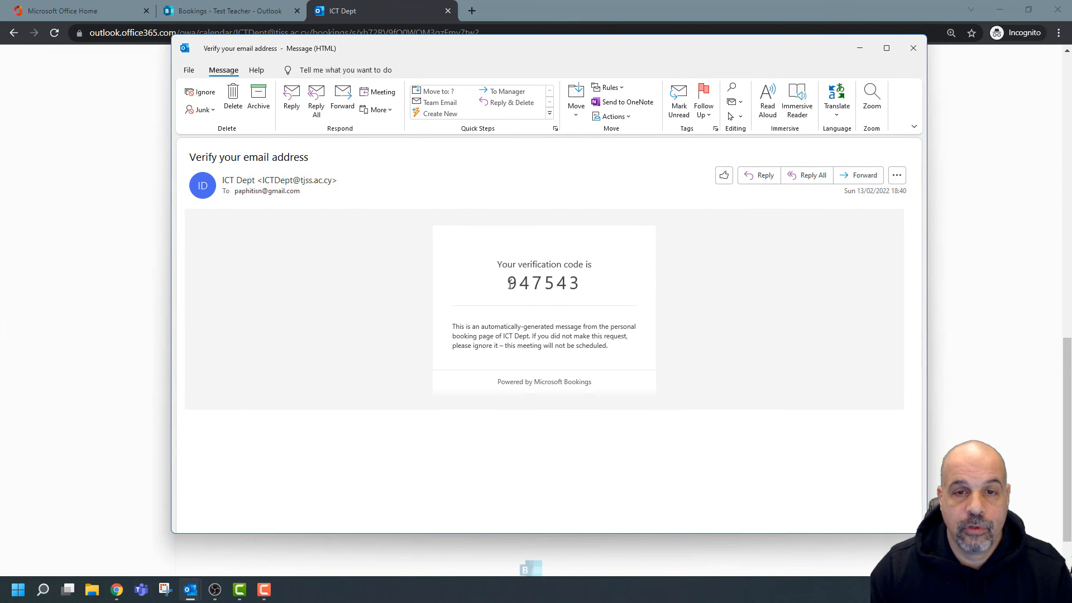
left_click_drag(510, 282, 588, 282)
key("ctrl+c")
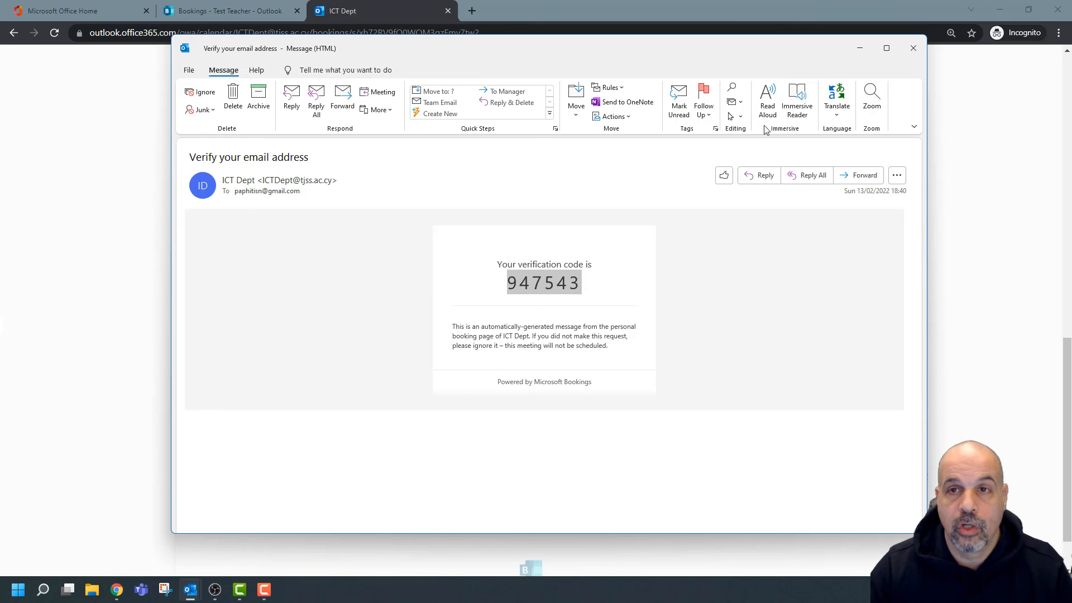
left_click(918, 49)
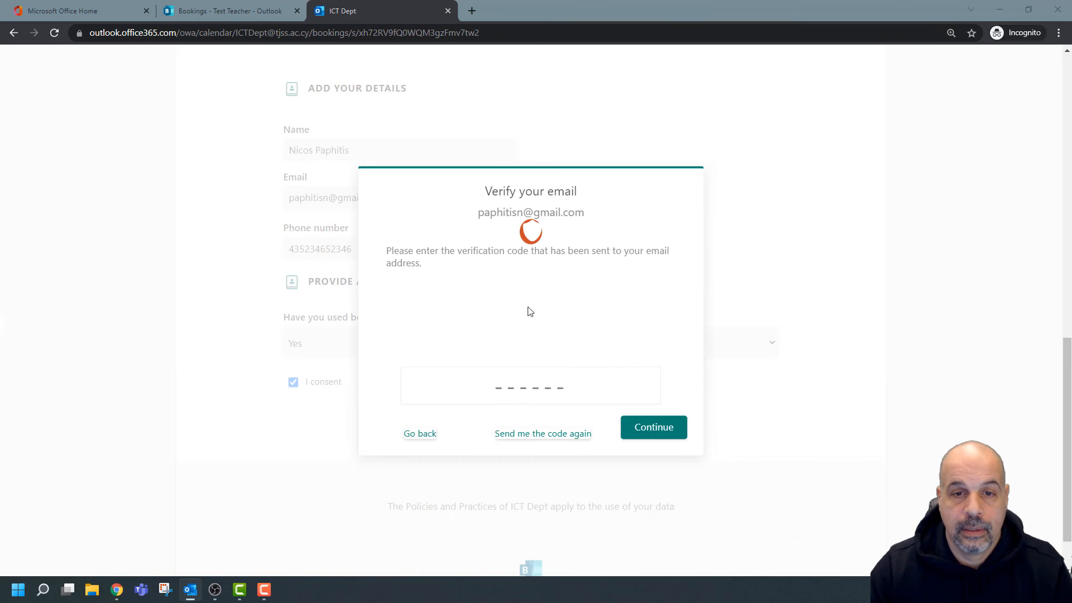
left_click(529, 384)
key("ctrl+v")
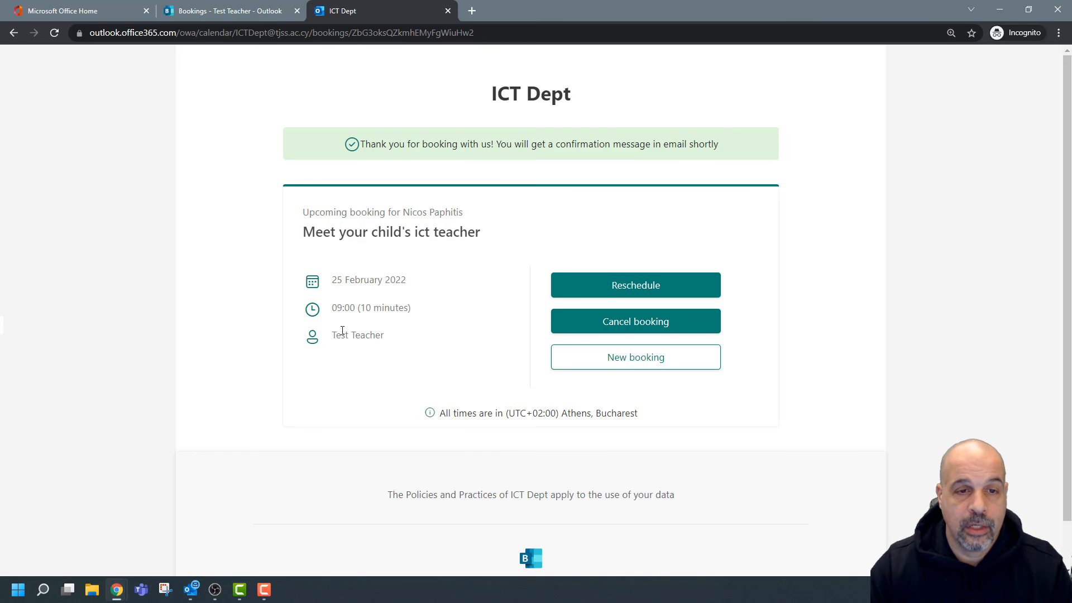
Check the assigned teacher and preview the Reschedule slots, then go back to the blank new-tab page.
left_click_drag(395, 337, 331, 336)
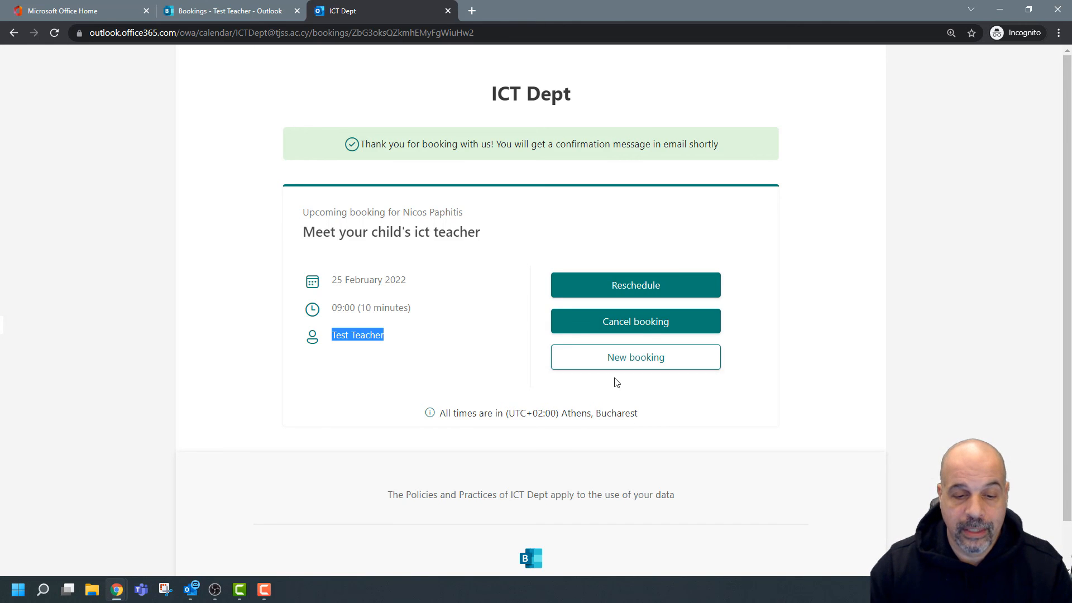
left_click(661, 285)
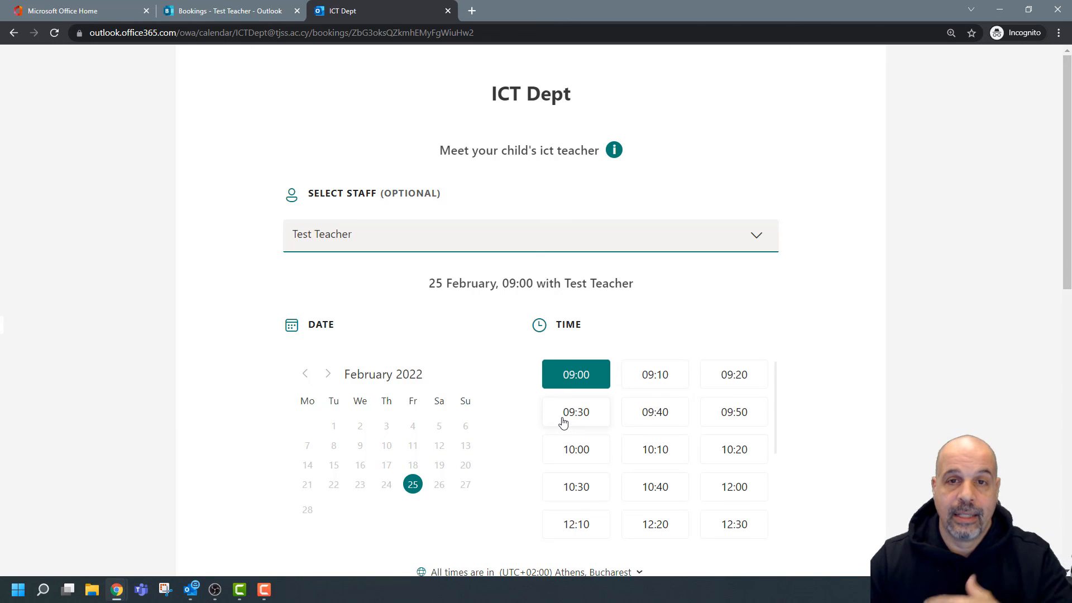
scroll(651, 417, "down", 3)
scroll(651, 417, "up", 3)
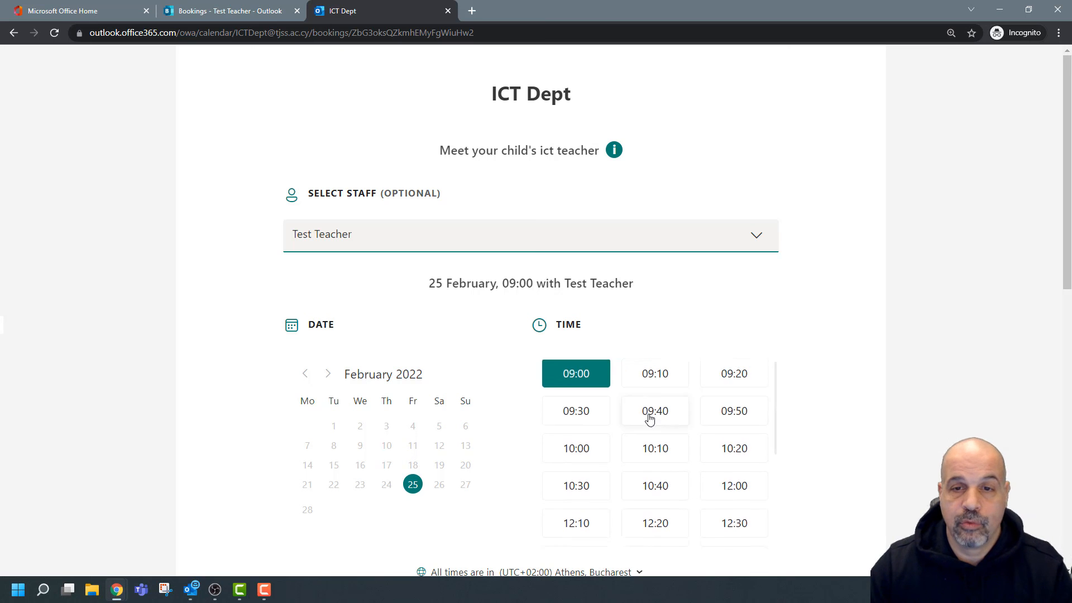
left_click(13, 33)
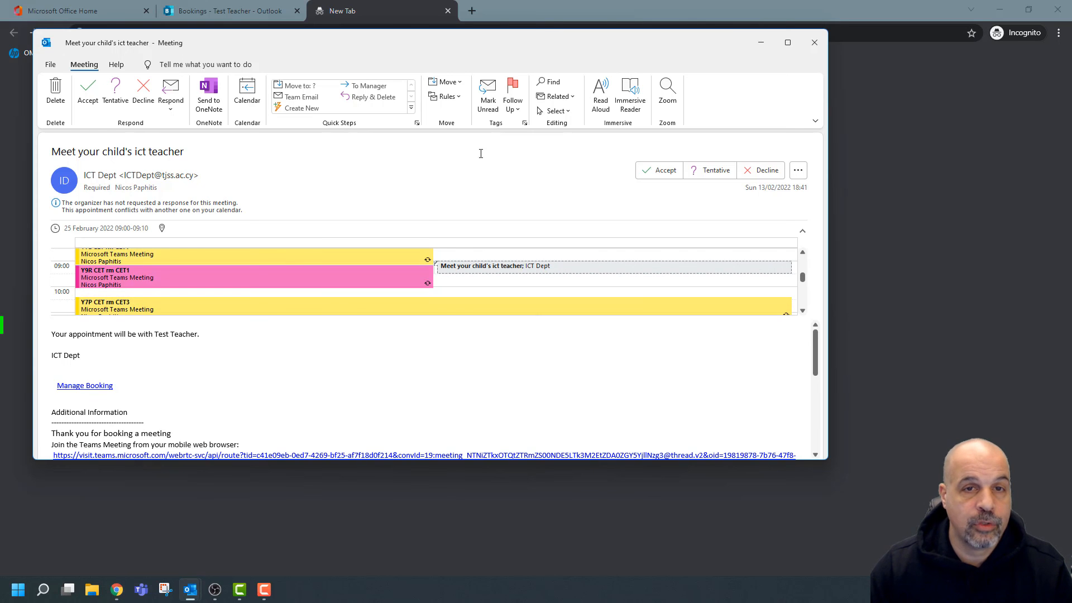
Maximize the meeting item and scroll through its booking details.
left_click(788, 43)
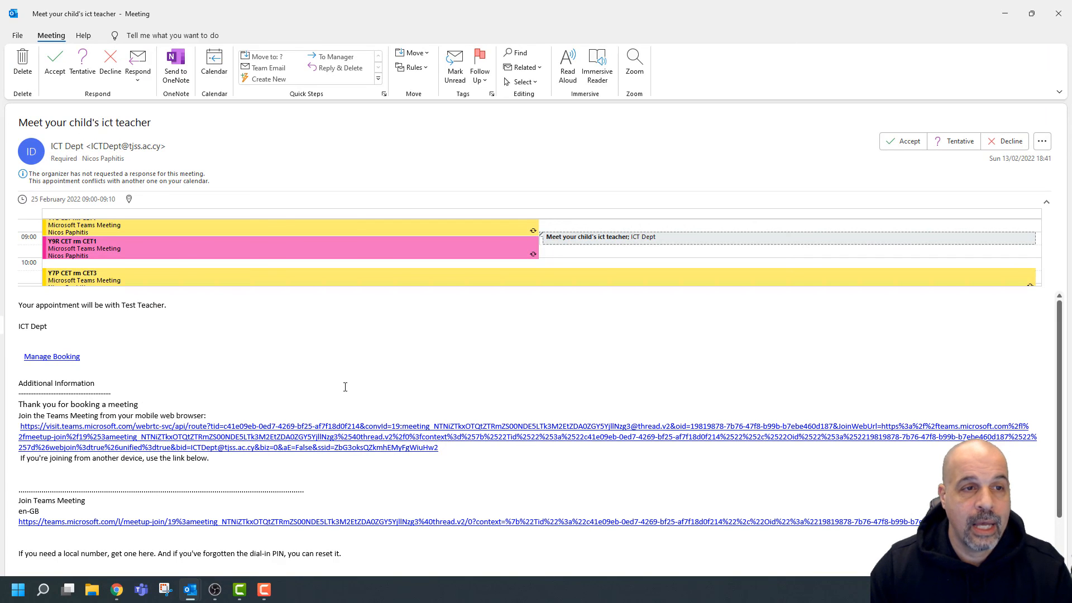
scroll(235, 390, "down", 1)
scroll(235, 391, "up", 1)
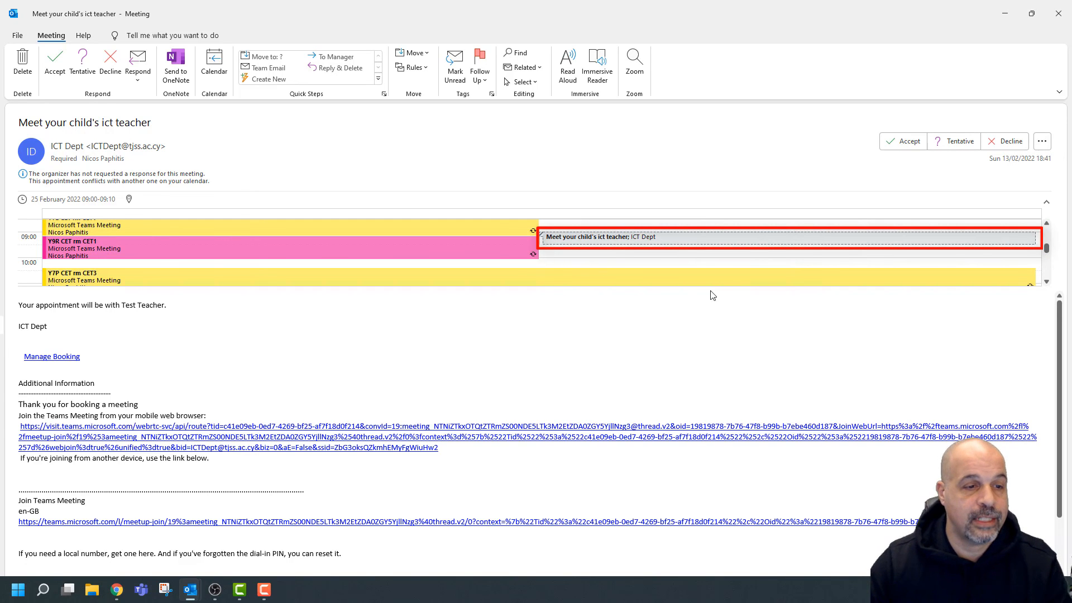
scroll(208, 437, "down", 2)
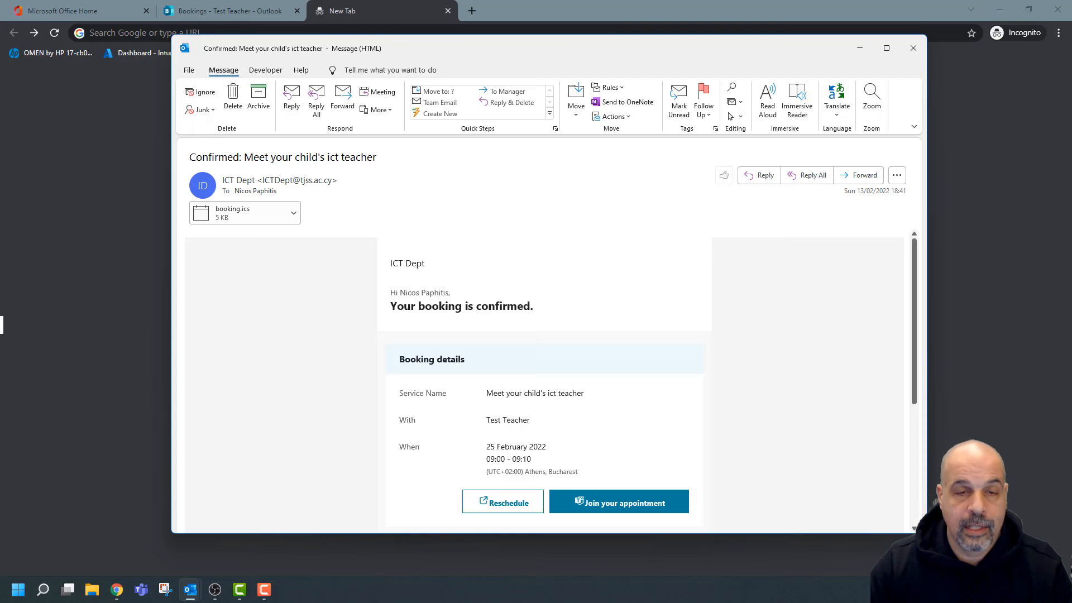
Maximize the 'Confirmed: Meet your child's ict teacher' email and select its booking.ics attachment.
left_click(887, 48)
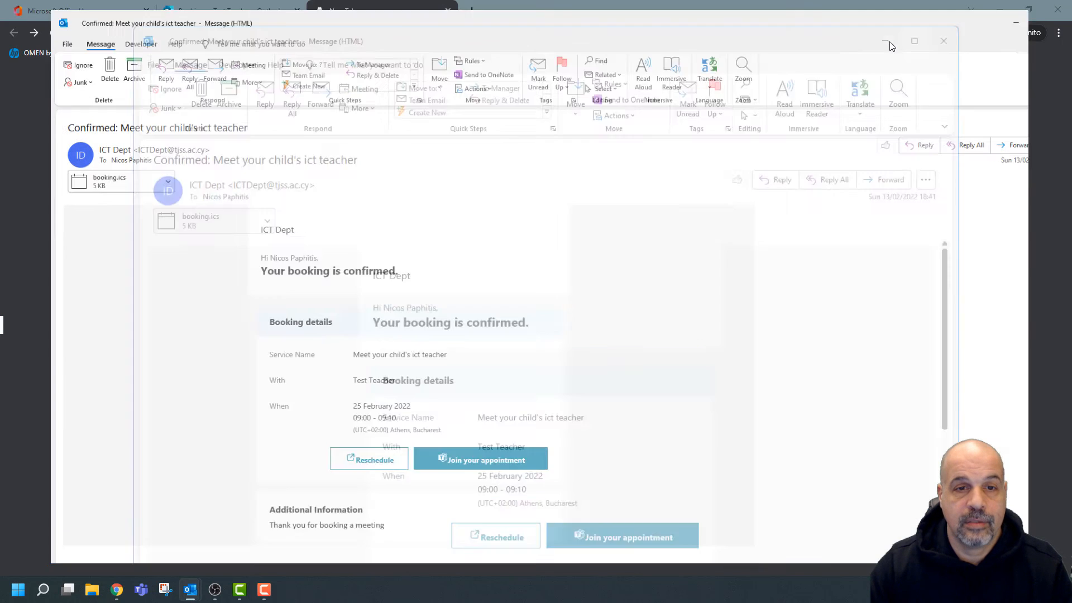
scroll(794, 345, "down", 2)
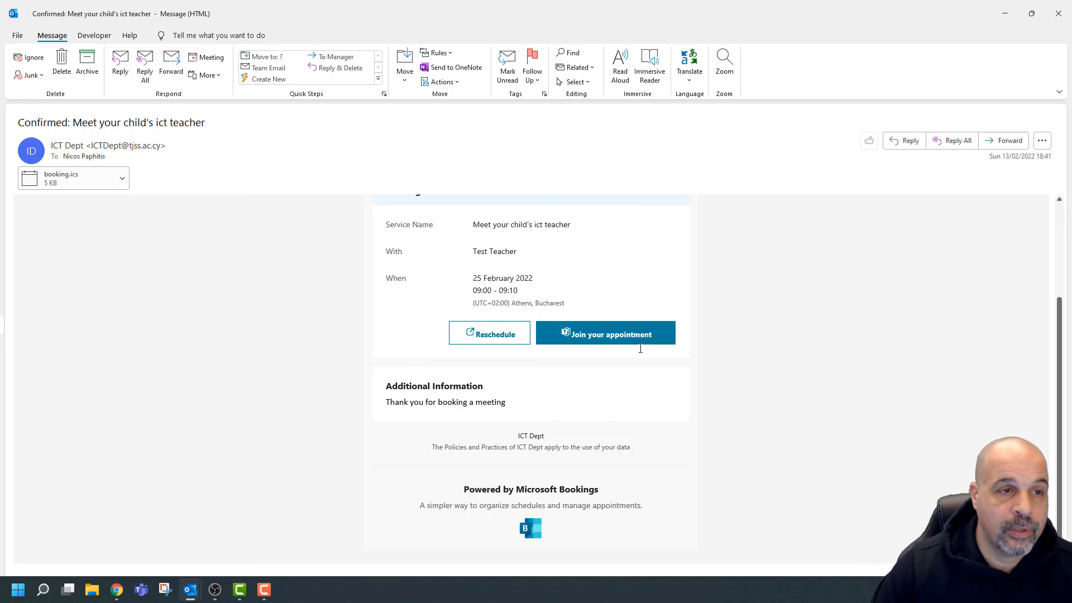
left_click(66, 179)
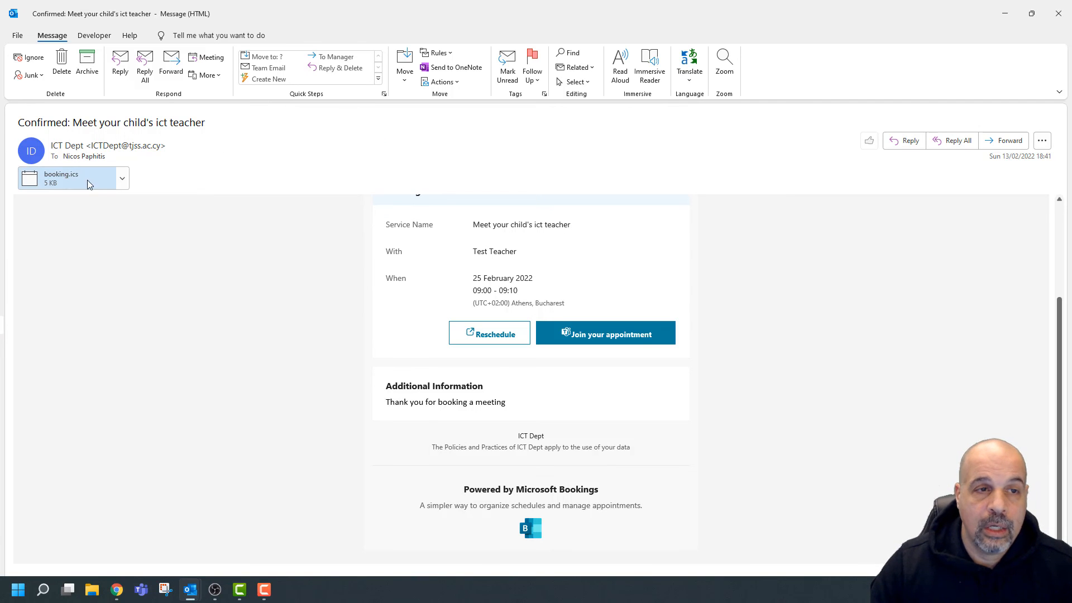
left_click(581, 334)
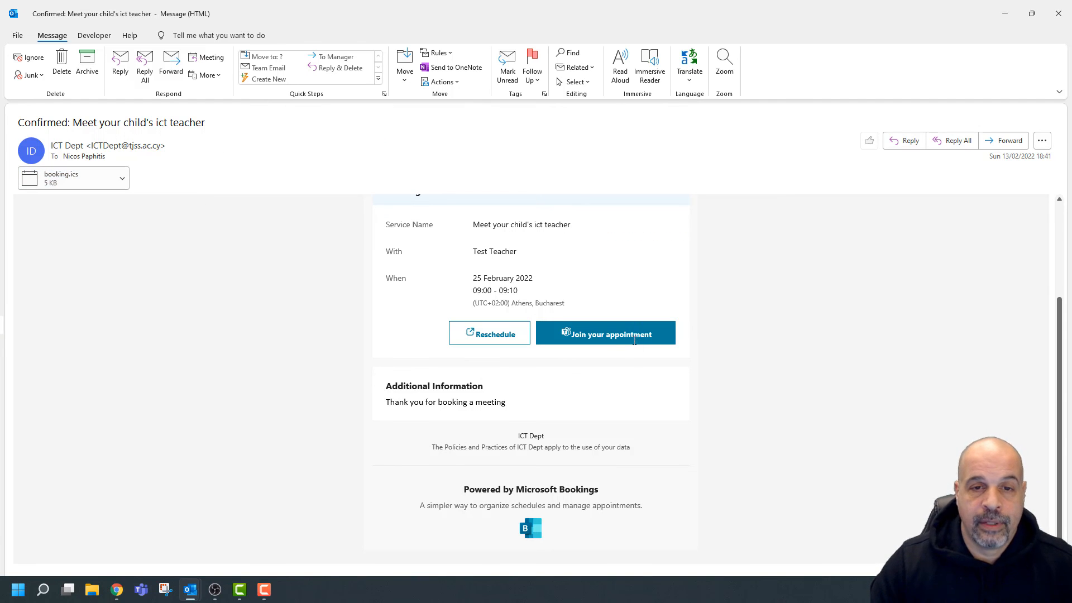
scroll(641, 384, "up", 3)
scroll(531, 313, "down", 3)
scroll(500, 340, "up", 3)
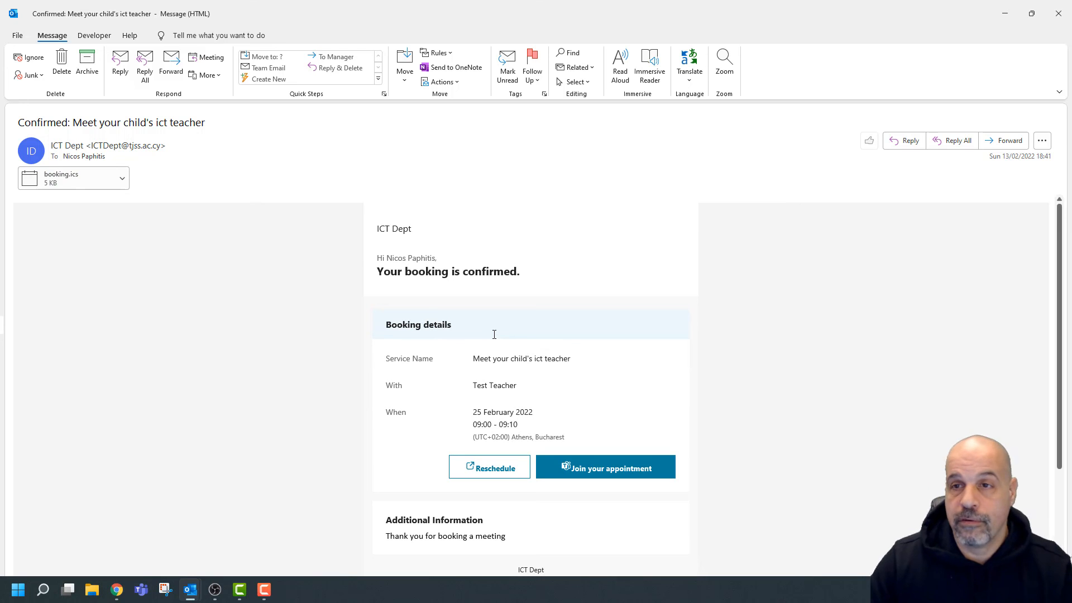
double_click(81, 180)
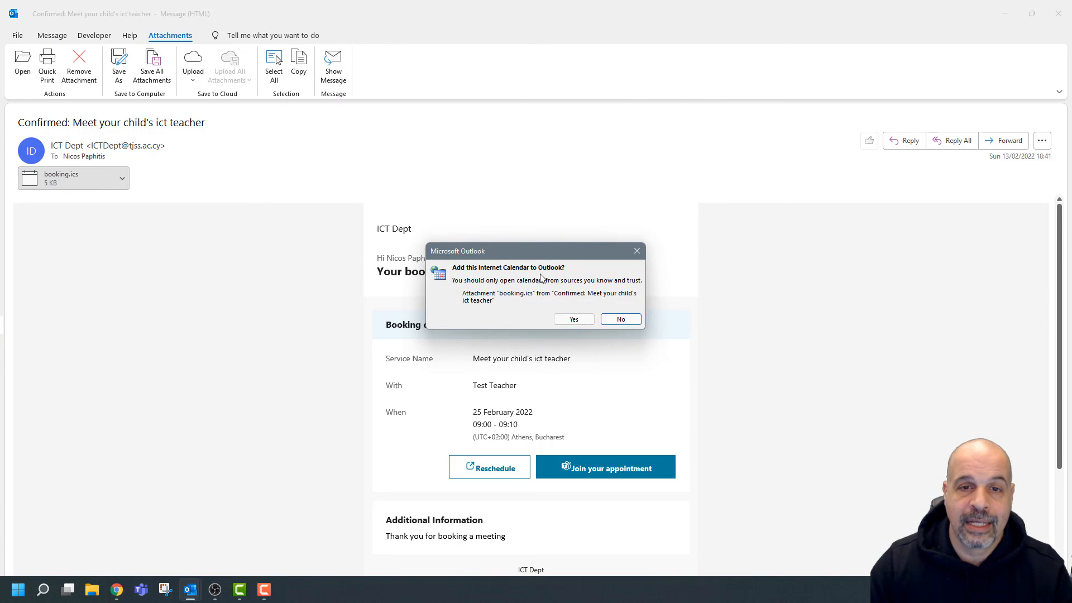
left_click(637, 252)
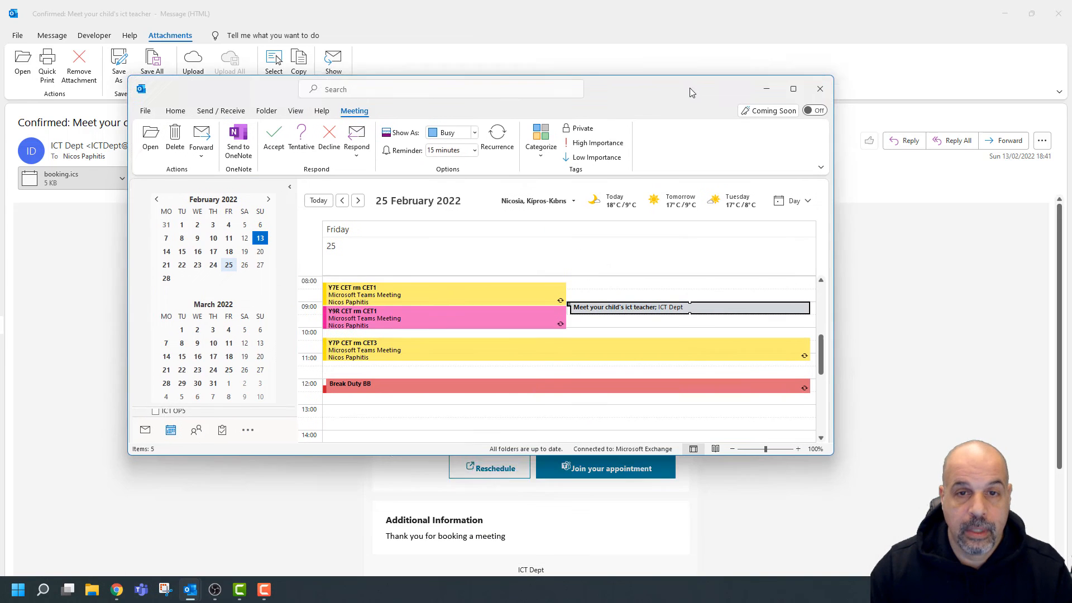
left_click_drag(689, 88, 686, 48)
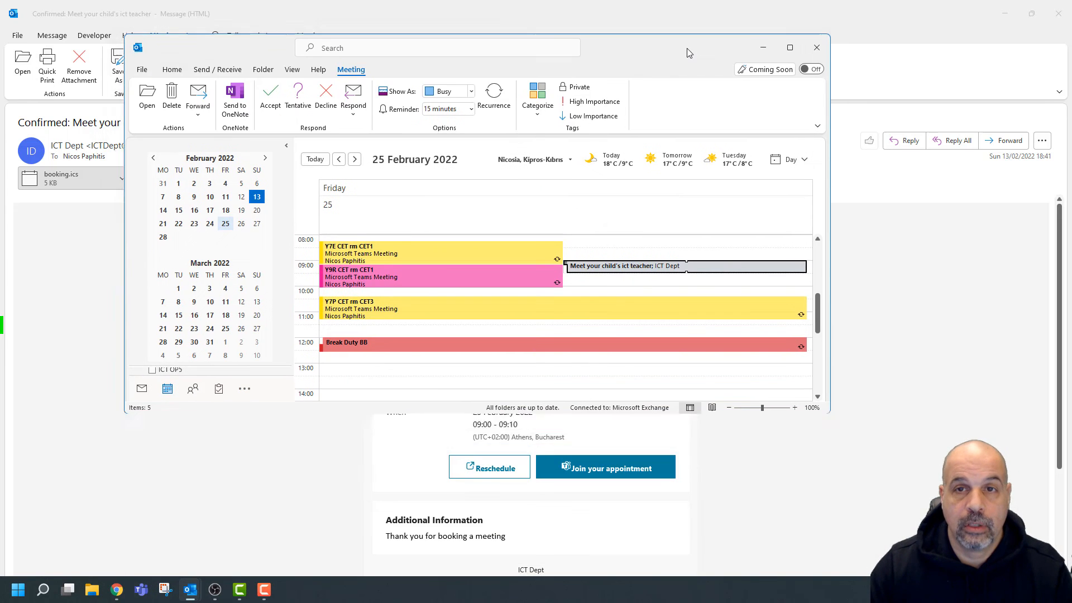
double_click(687, 48)
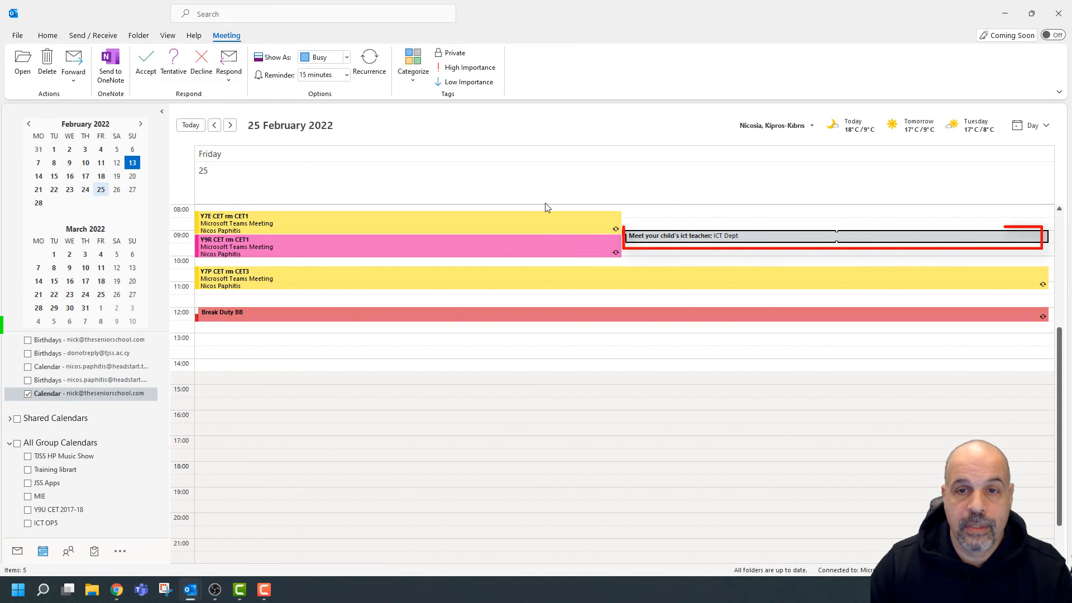
mouse_move(674, 240)
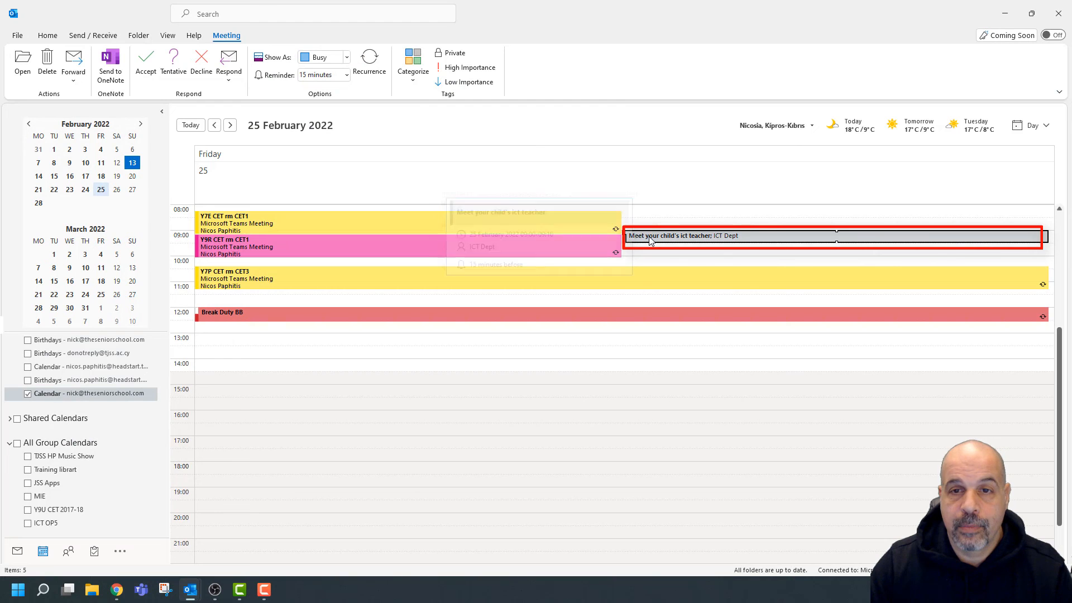
double_click(749, 236)
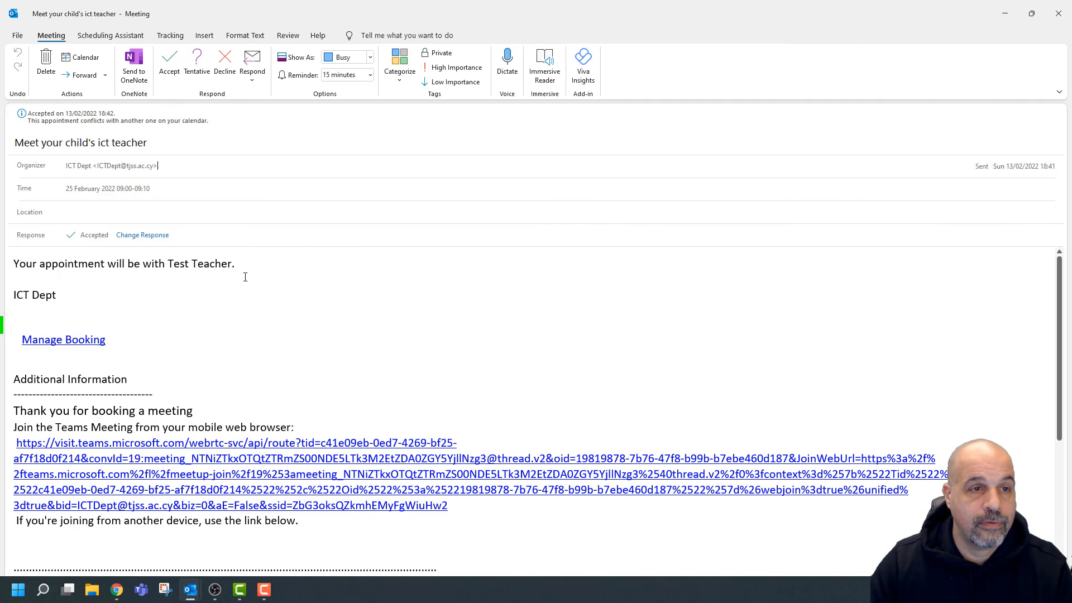
scroll(95, 320, "down", 5)
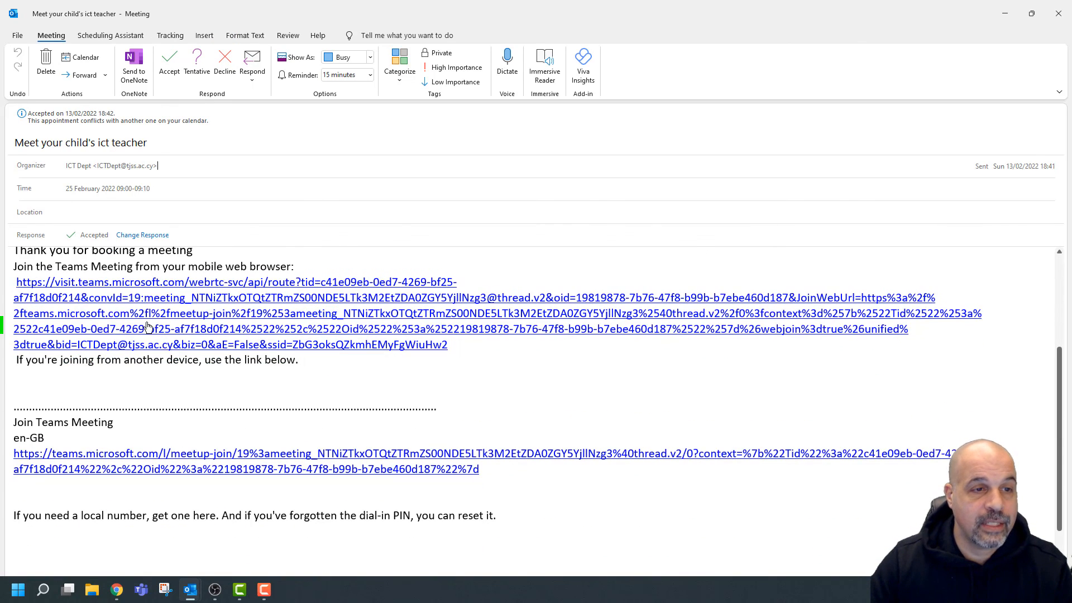
scroll(95, 319, "up", 1)
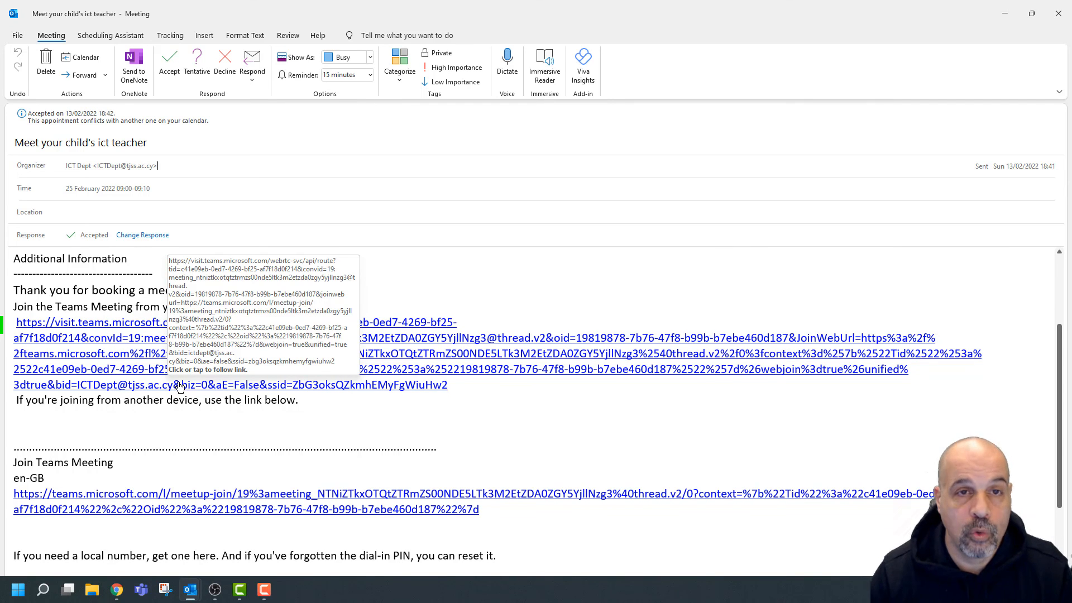
left_click(1058, 13)
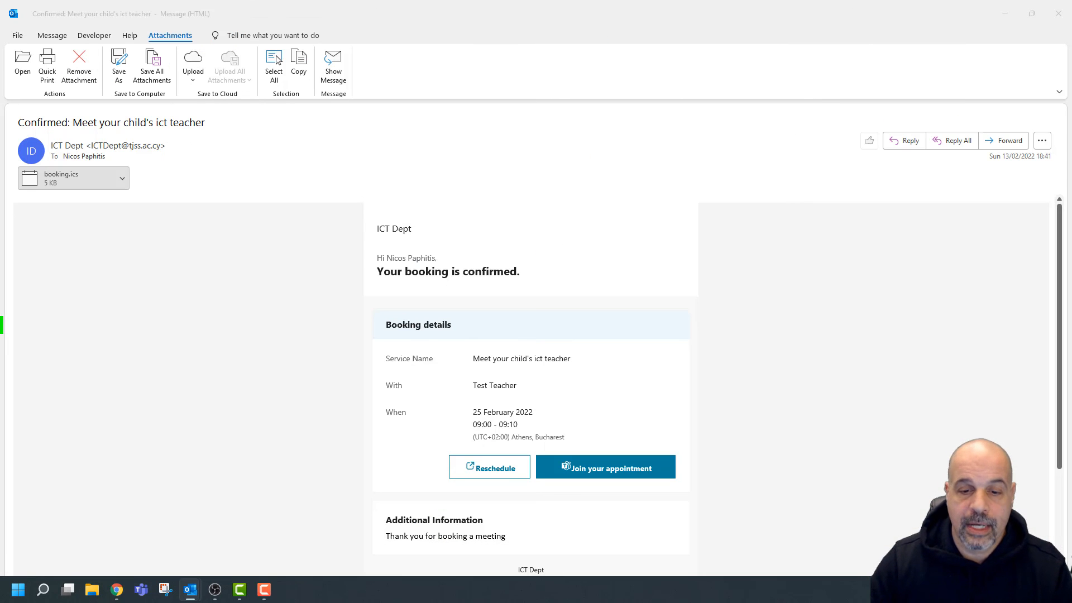
Close the desktop confirmation email and open Outlook mail from the Office Home tab.
left_click(1058, 13)
left_click(91, 13)
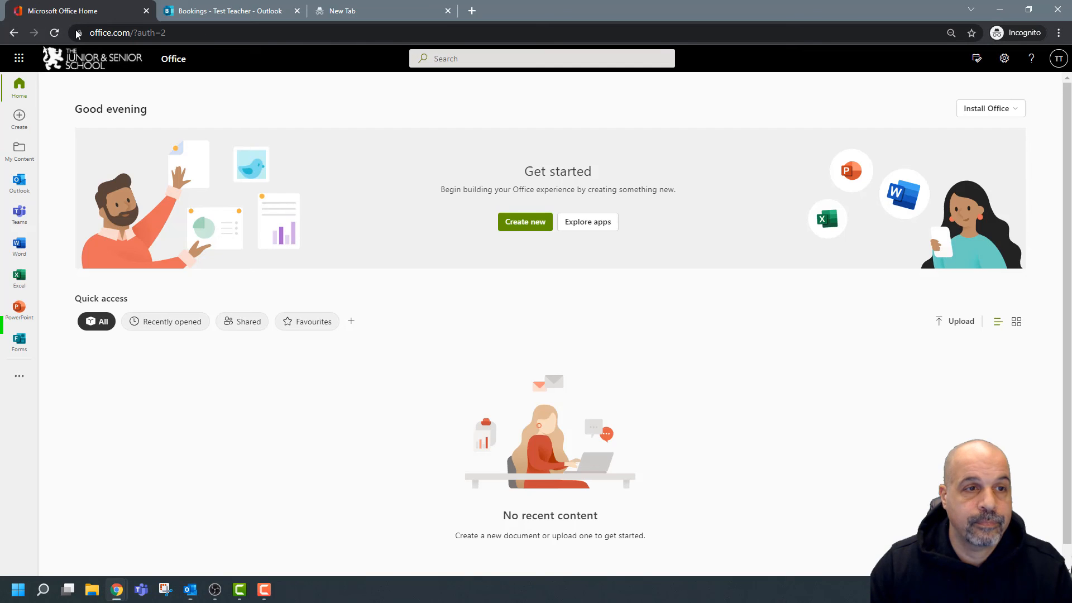
left_click(21, 185)
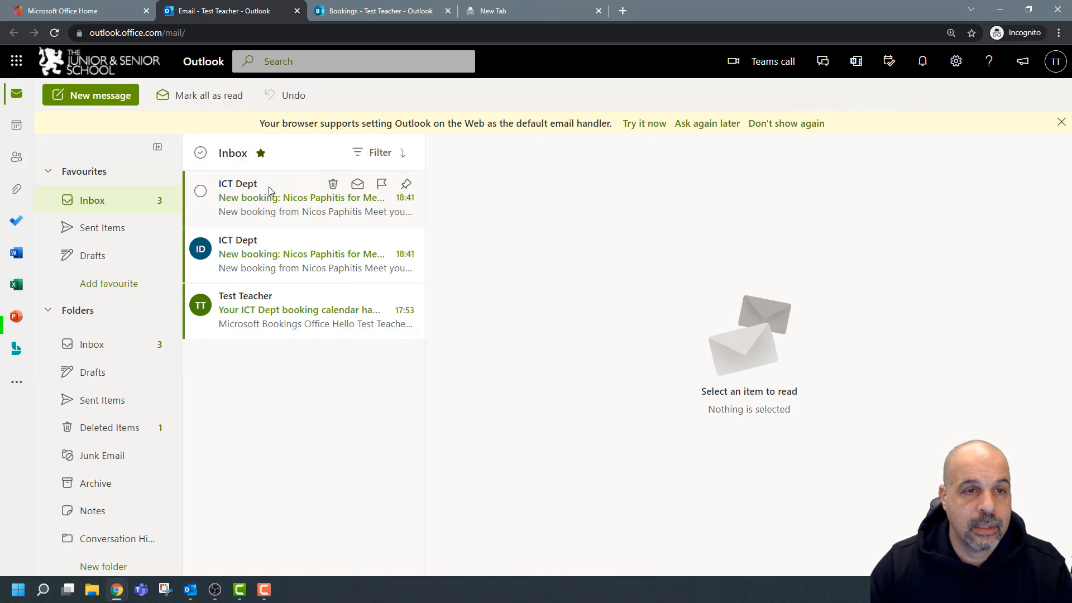
Read both ICT Dept new-booking emails for the 25 February 2022 meeting.
left_click(306, 211)
scroll(782, 356, "down", 2)
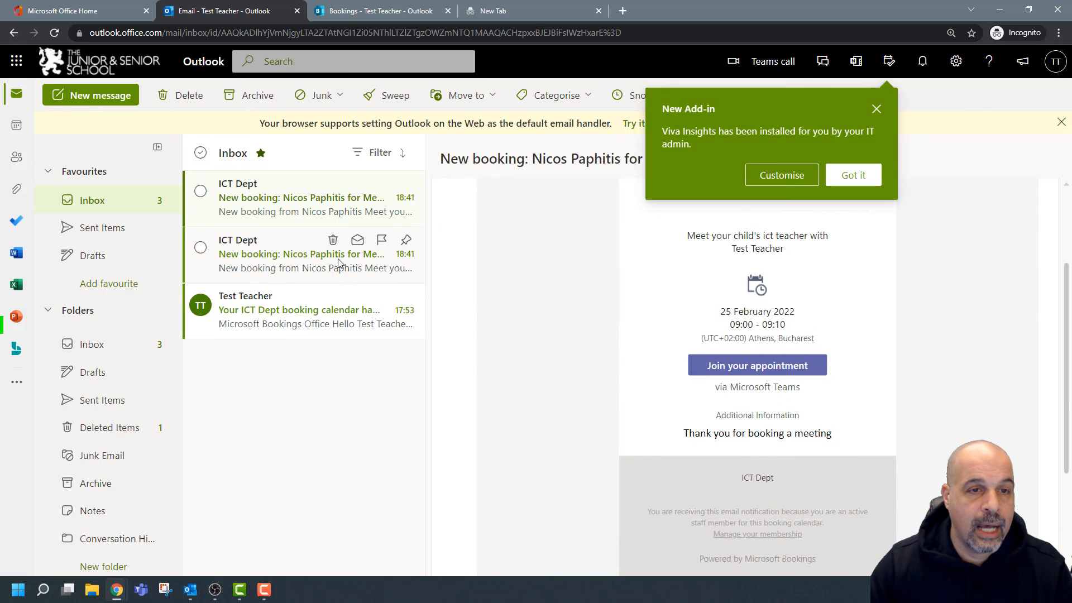
left_click(257, 262)
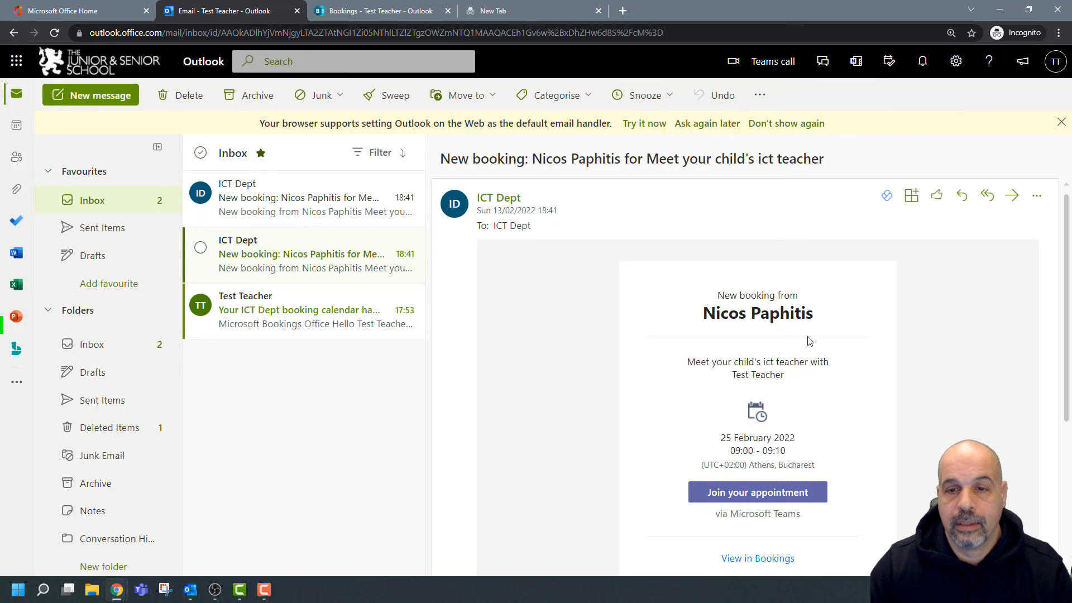
scroll(810, 341, "down", 2)
scroll(809, 341, "up", 1)
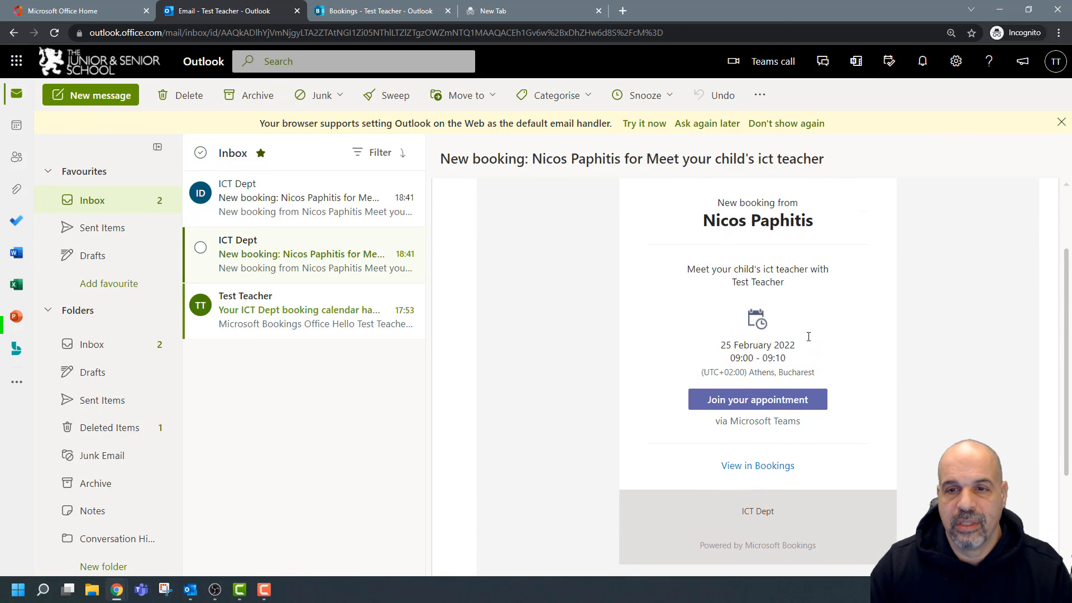
scroll(808, 339, "down", 1)
scroll(806, 337, "up", 1)
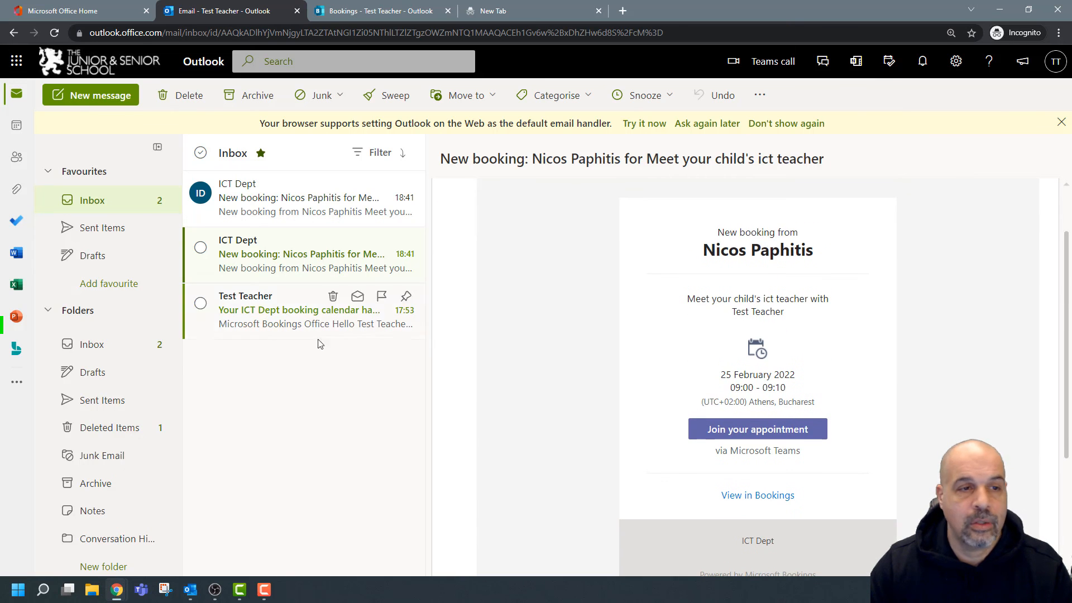
left_click(10, 128)
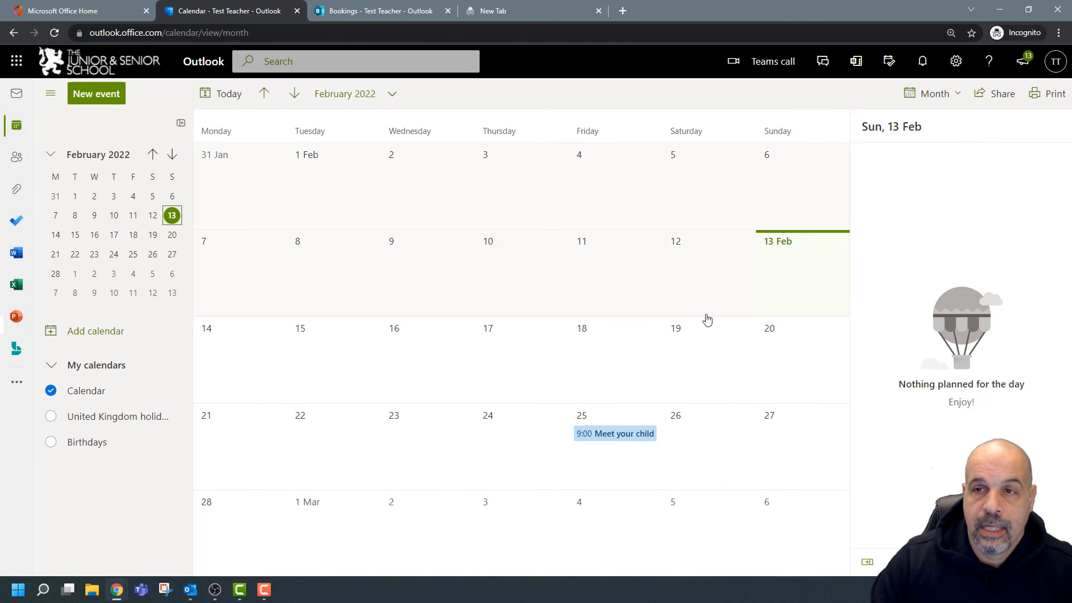
Switch the calendar to Day view, advance to Friday 25 February and open the 09:00 ICT teacher booking.
left_click(955, 94)
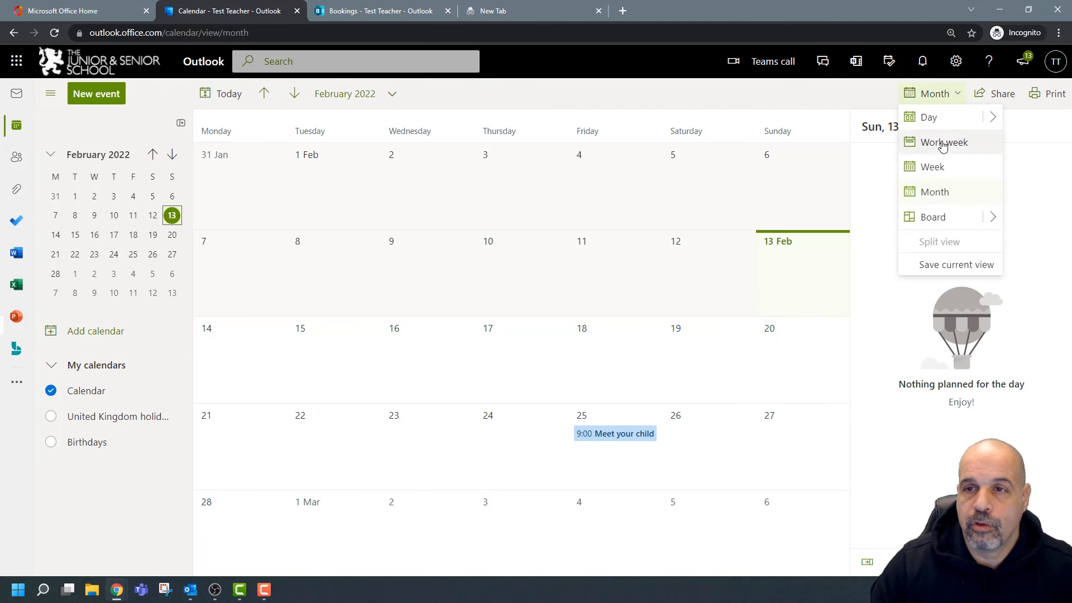
left_click(938, 119)
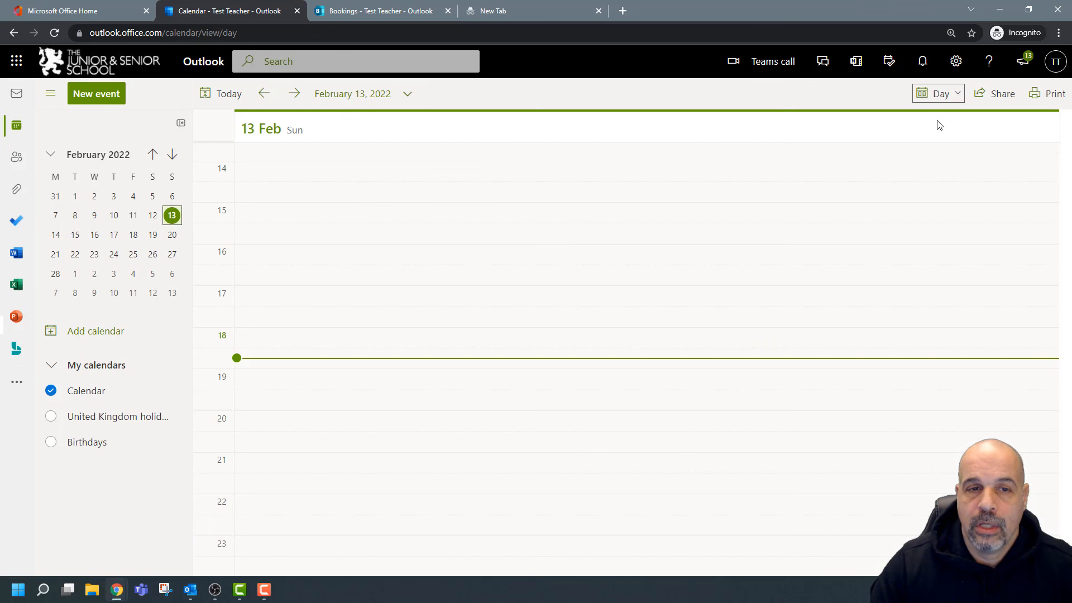
triple_click(291, 93)
triple_click(291, 93)
double_click(290, 94)
double_click(291, 93)
left_click(291, 94)
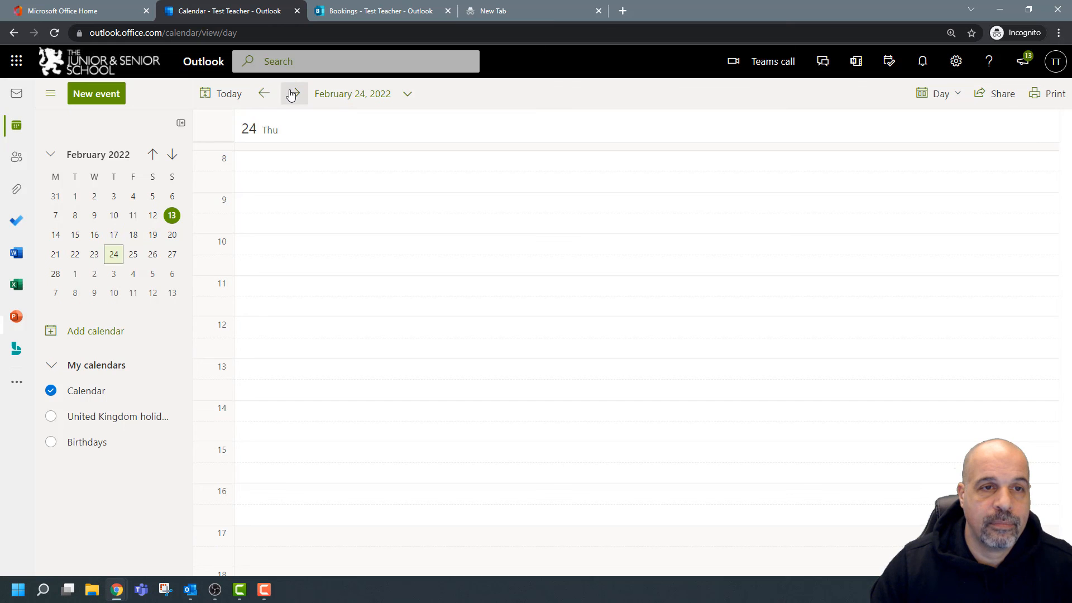
left_click(291, 94)
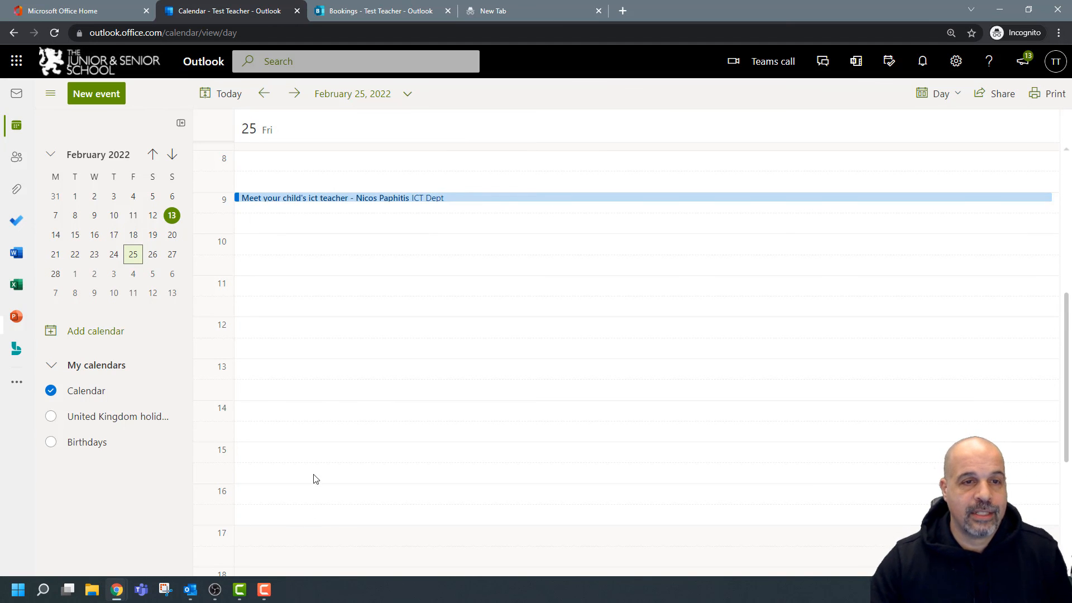
left_click(314, 202)
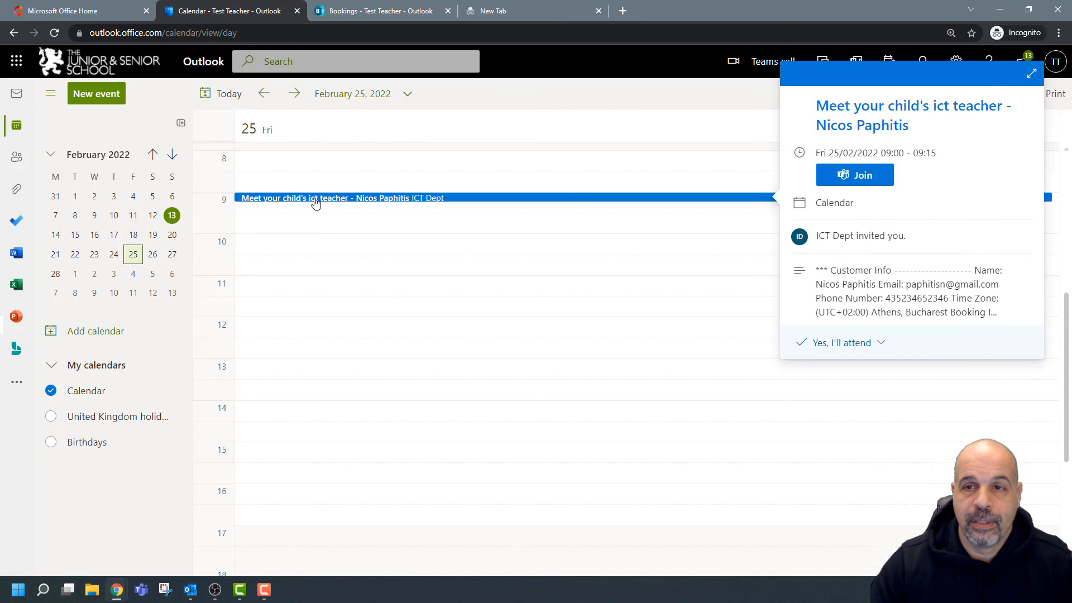